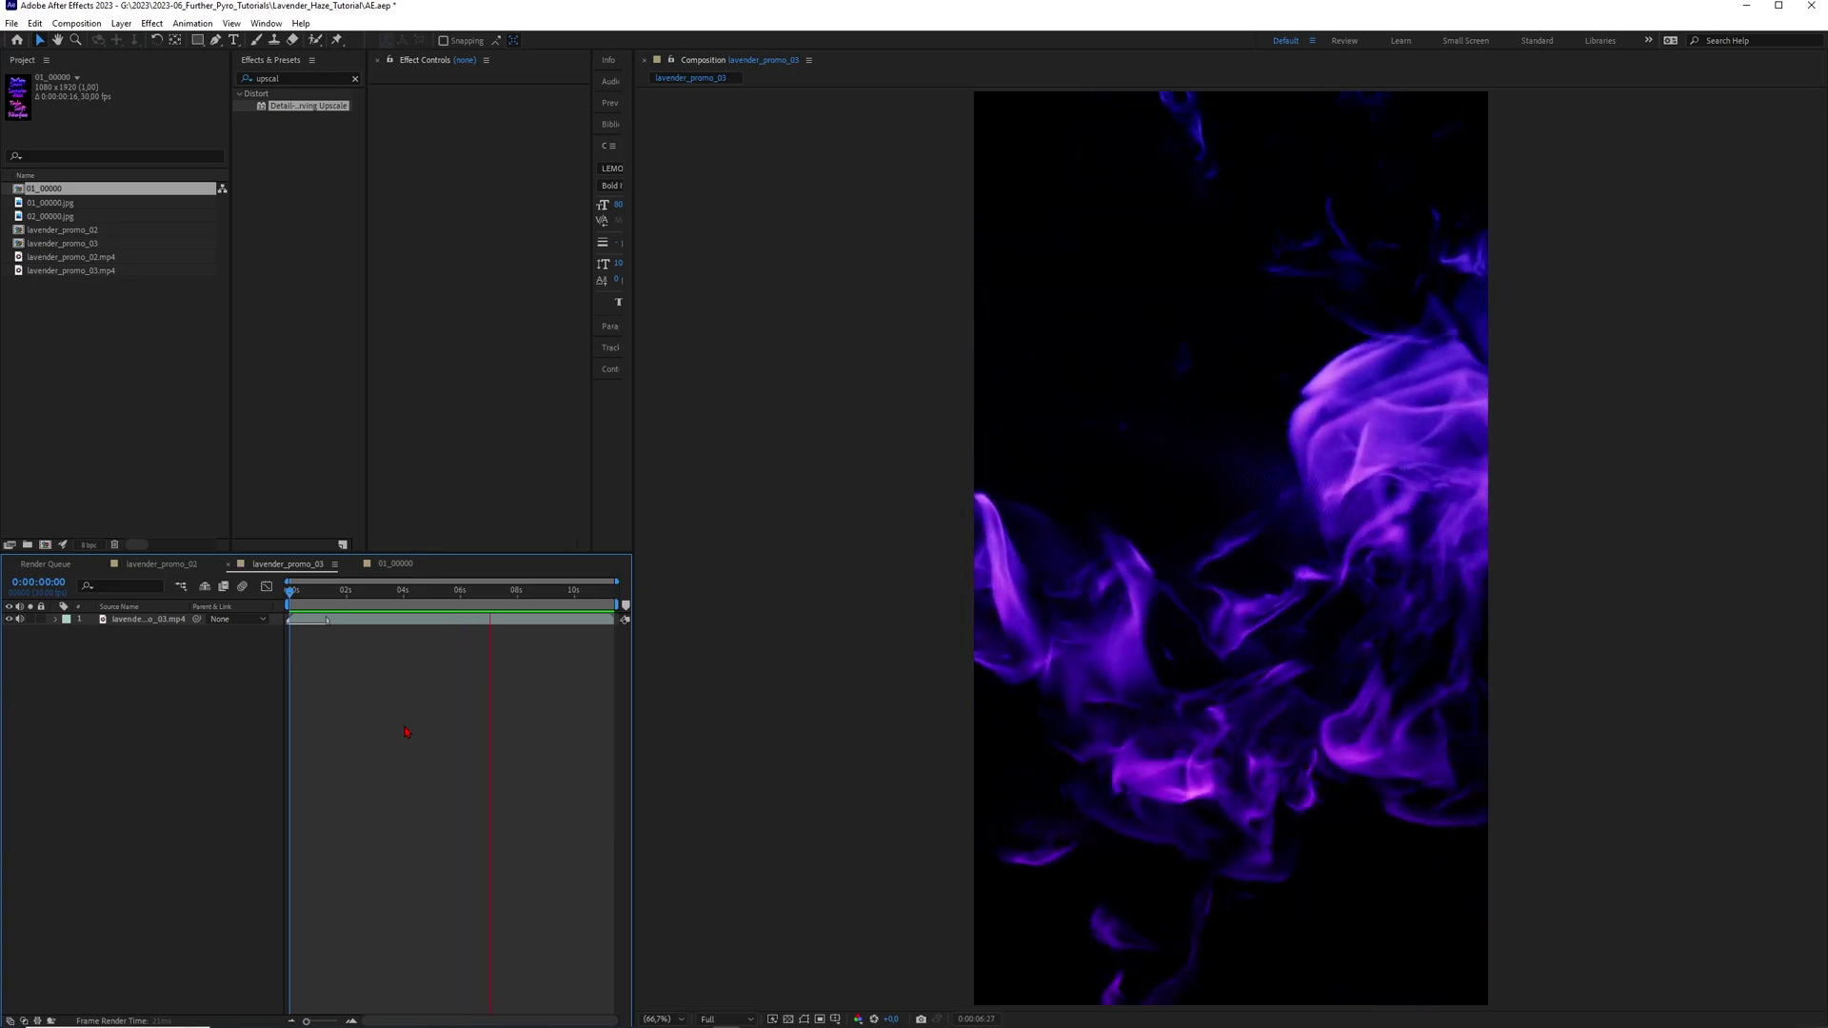
Preview the dissolving smoke text animations in the lavender_promo_03 and lavender_promo_02 compositions
{"action": "left_click_drag", "start_coordinate": [491, 594], "coordinate": [303, 632]}
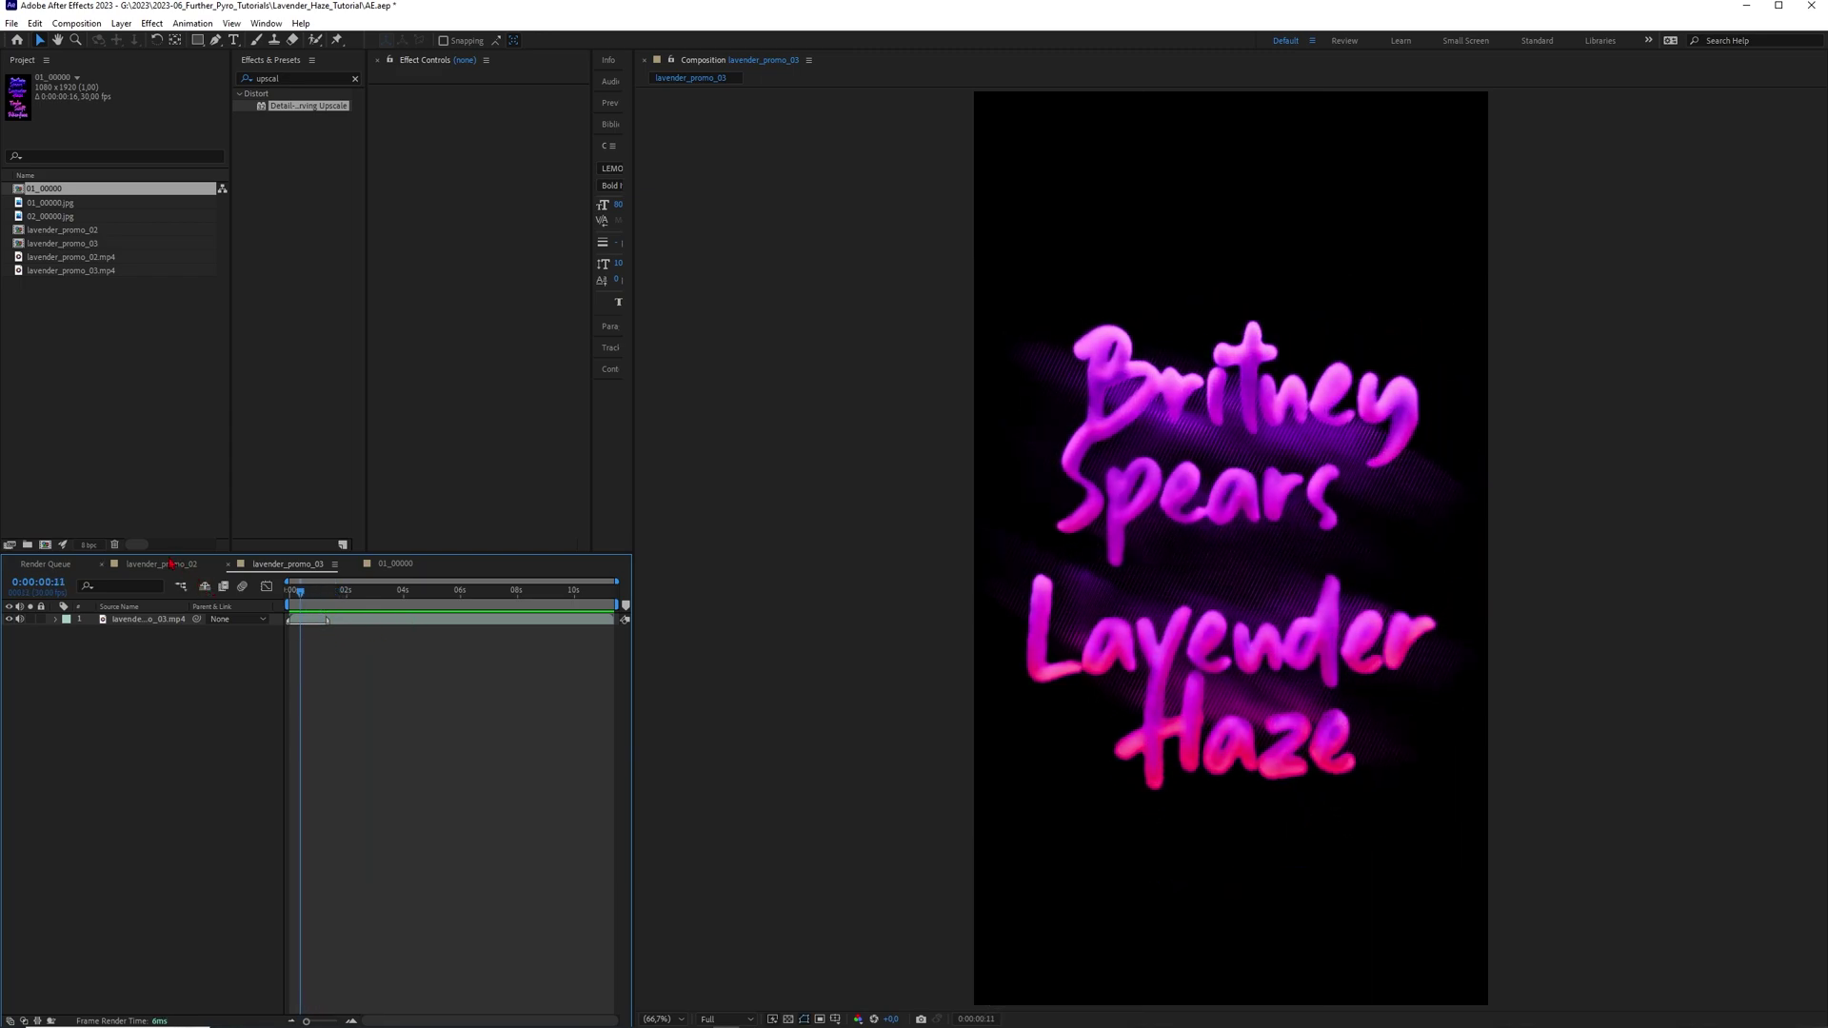
{"action": "mouse_move", "coordinate": [324, 600]}
{"action": "left_mouse_down"}
{"action": "mouse_move", "coordinate": [385, 609]}
{"action": "mouse_move", "coordinate": [319, 612]}
{"action": "left_mouse_up"}
{"action": "left_click", "coordinate": [161, 564]}
{"action": "left_click_drag", "start_coordinate": [452, 597], "coordinate": [511, 621]}
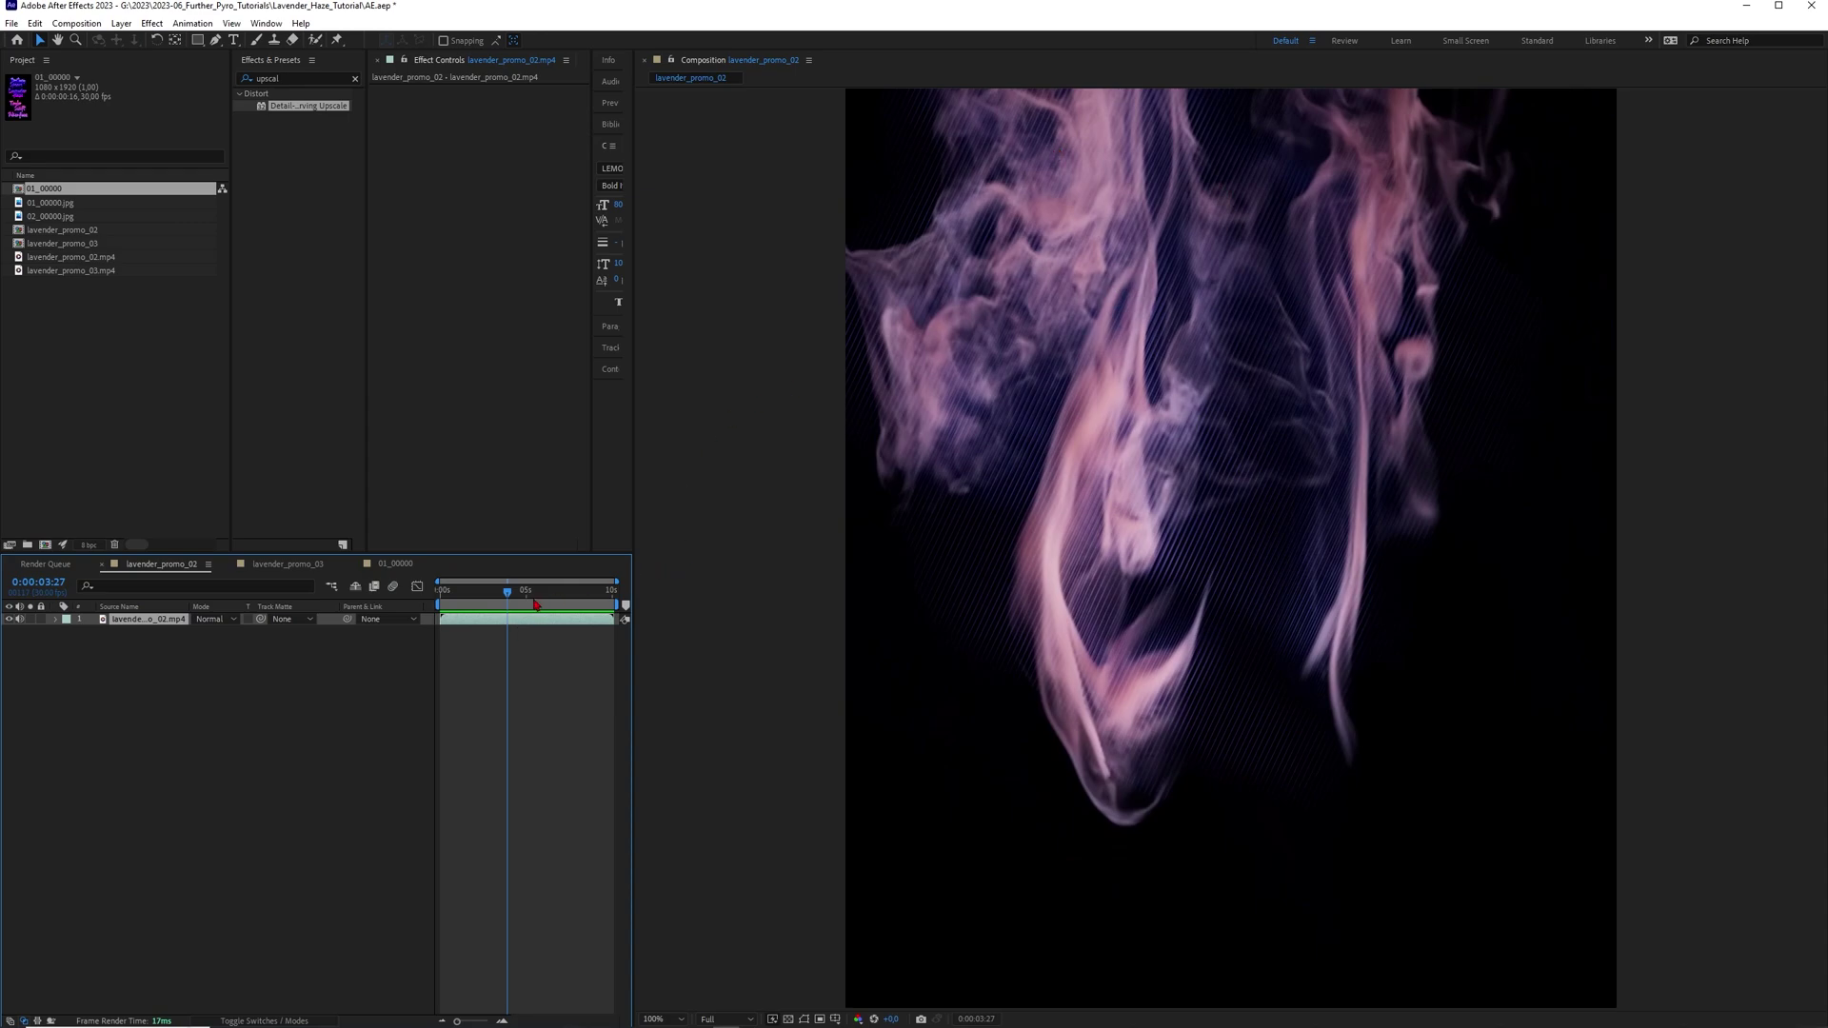
{"action": "left_click", "coordinate": [454, 599]}
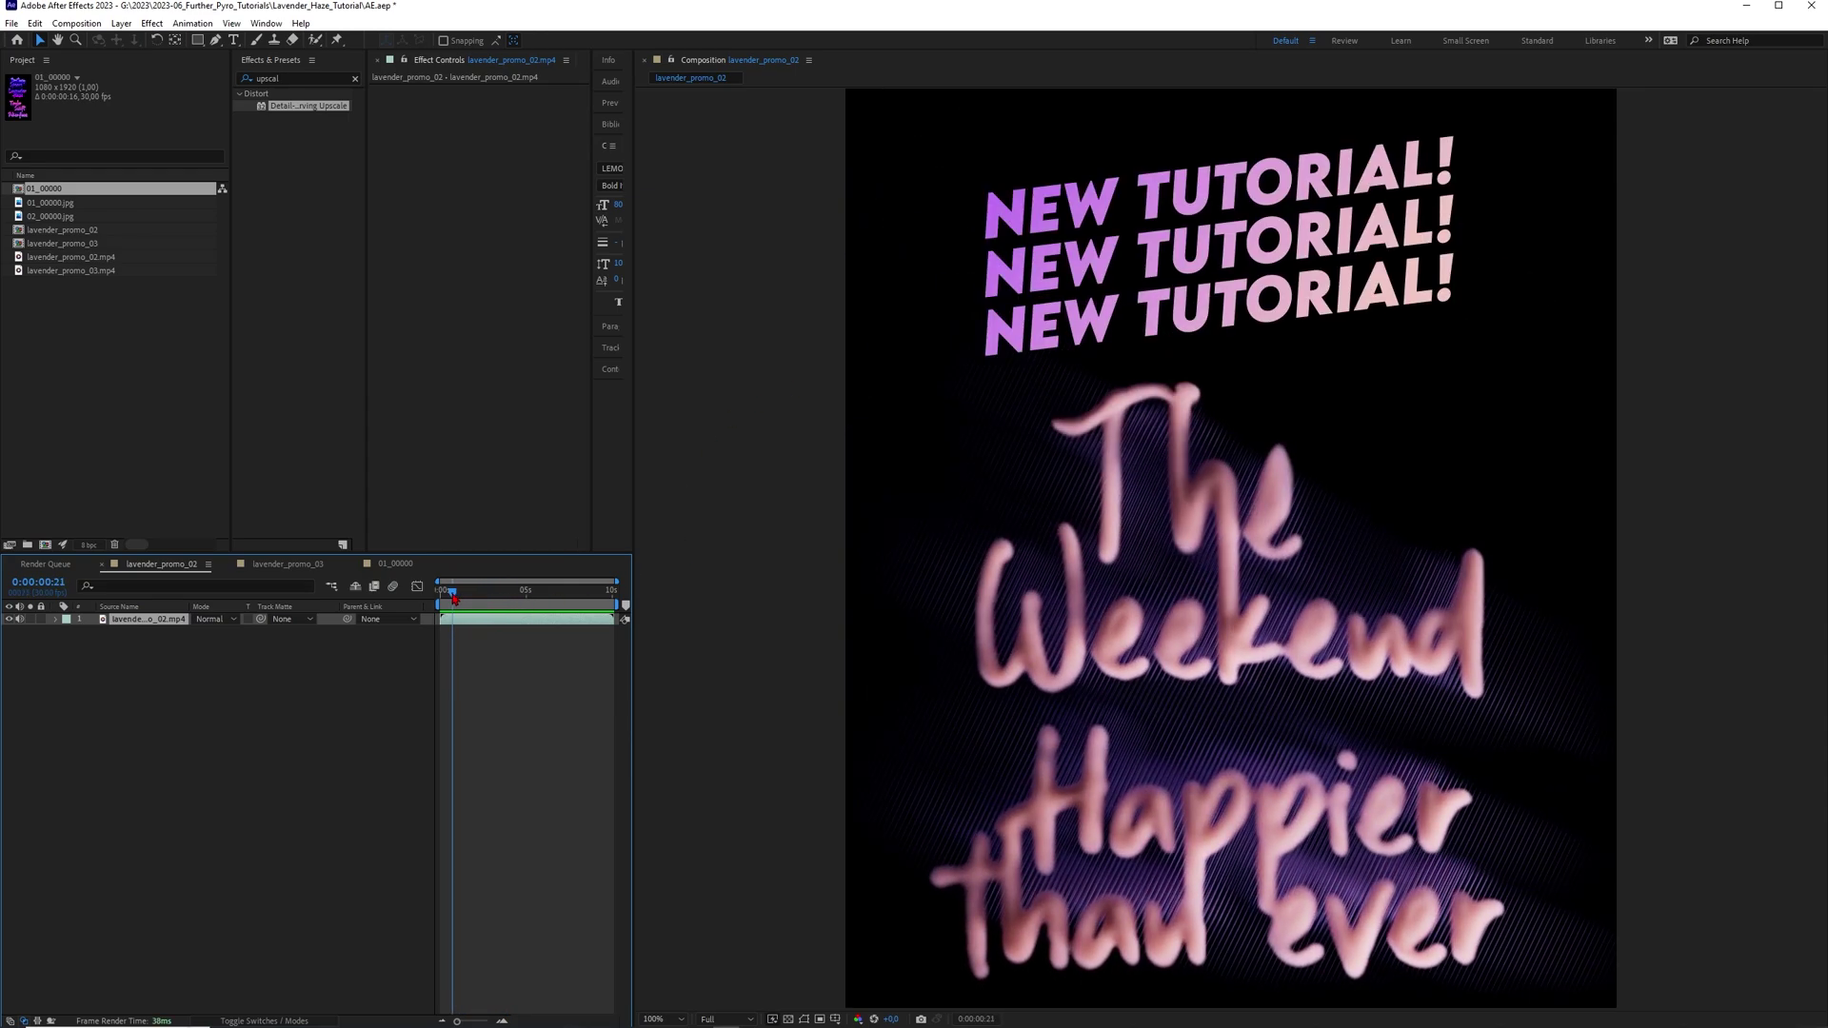
{"action": "left_click_drag", "start_coordinate": [454, 599], "coordinate": [535, 610]}
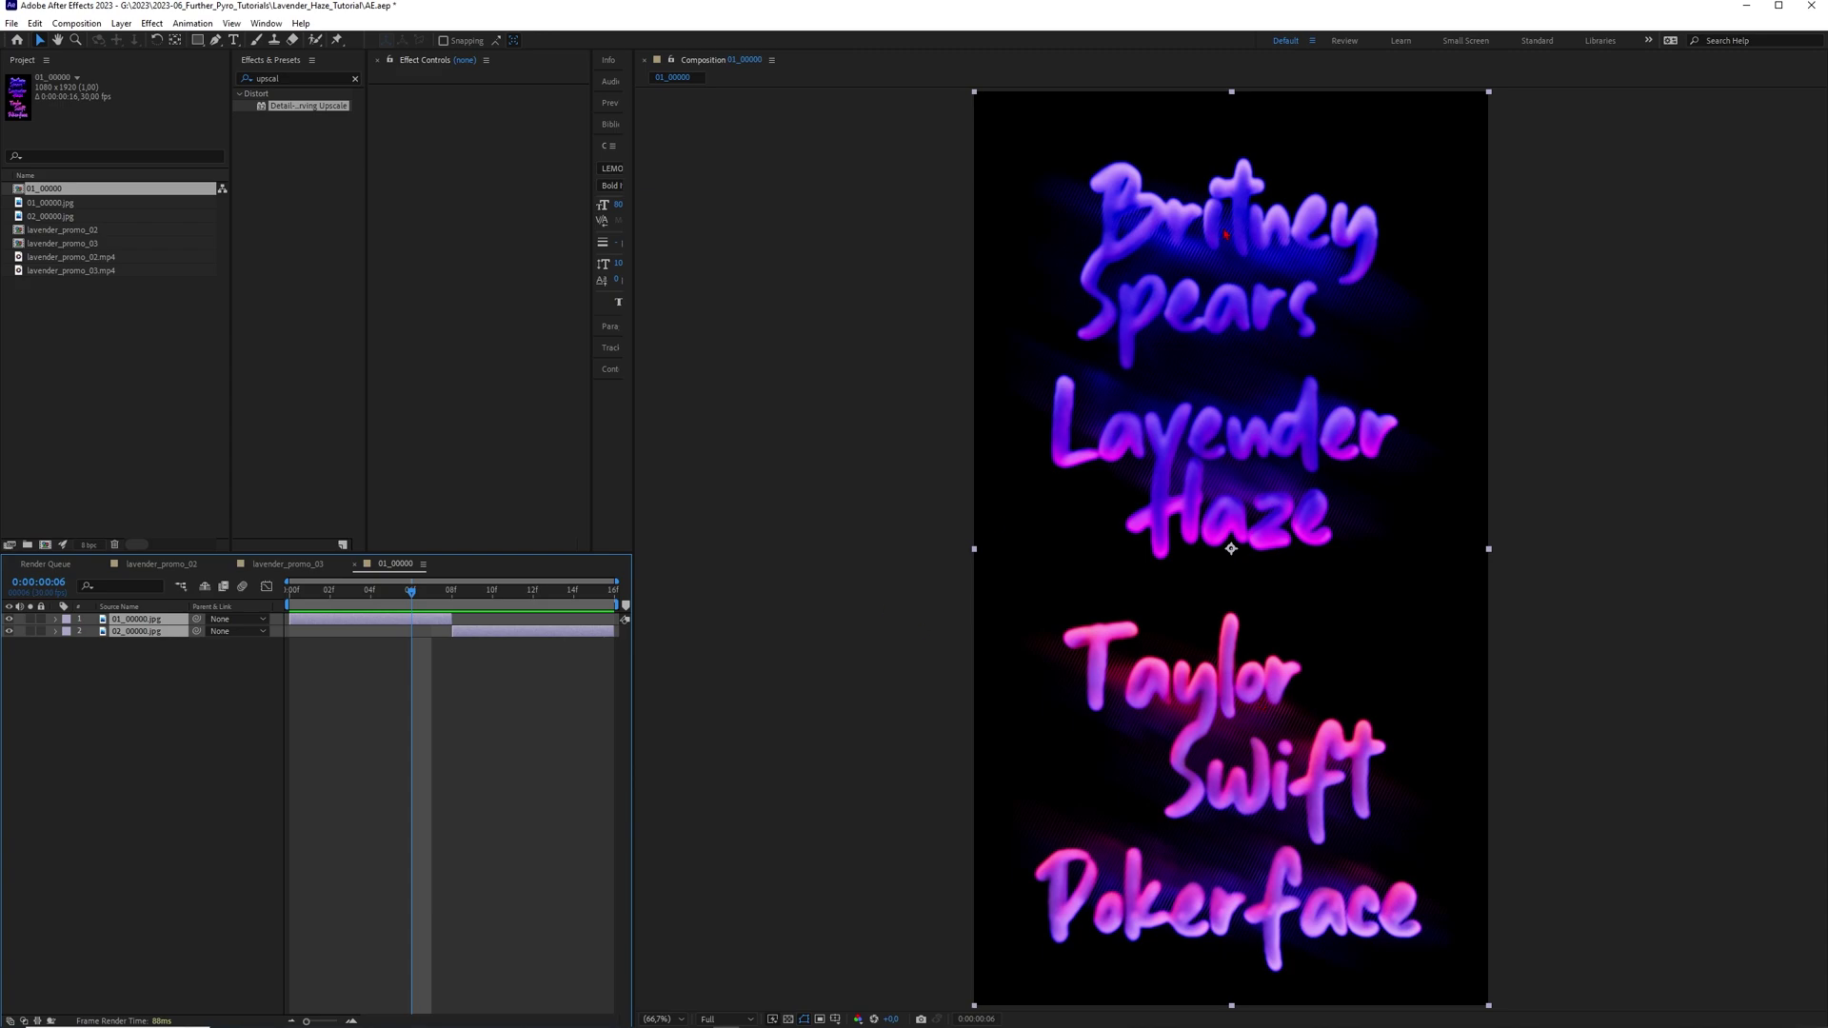
Scrub through the 01_00000 composition to compare the differently coloured still frames of the smoke lettering
{"action": "left_click", "coordinate": [388, 596]}
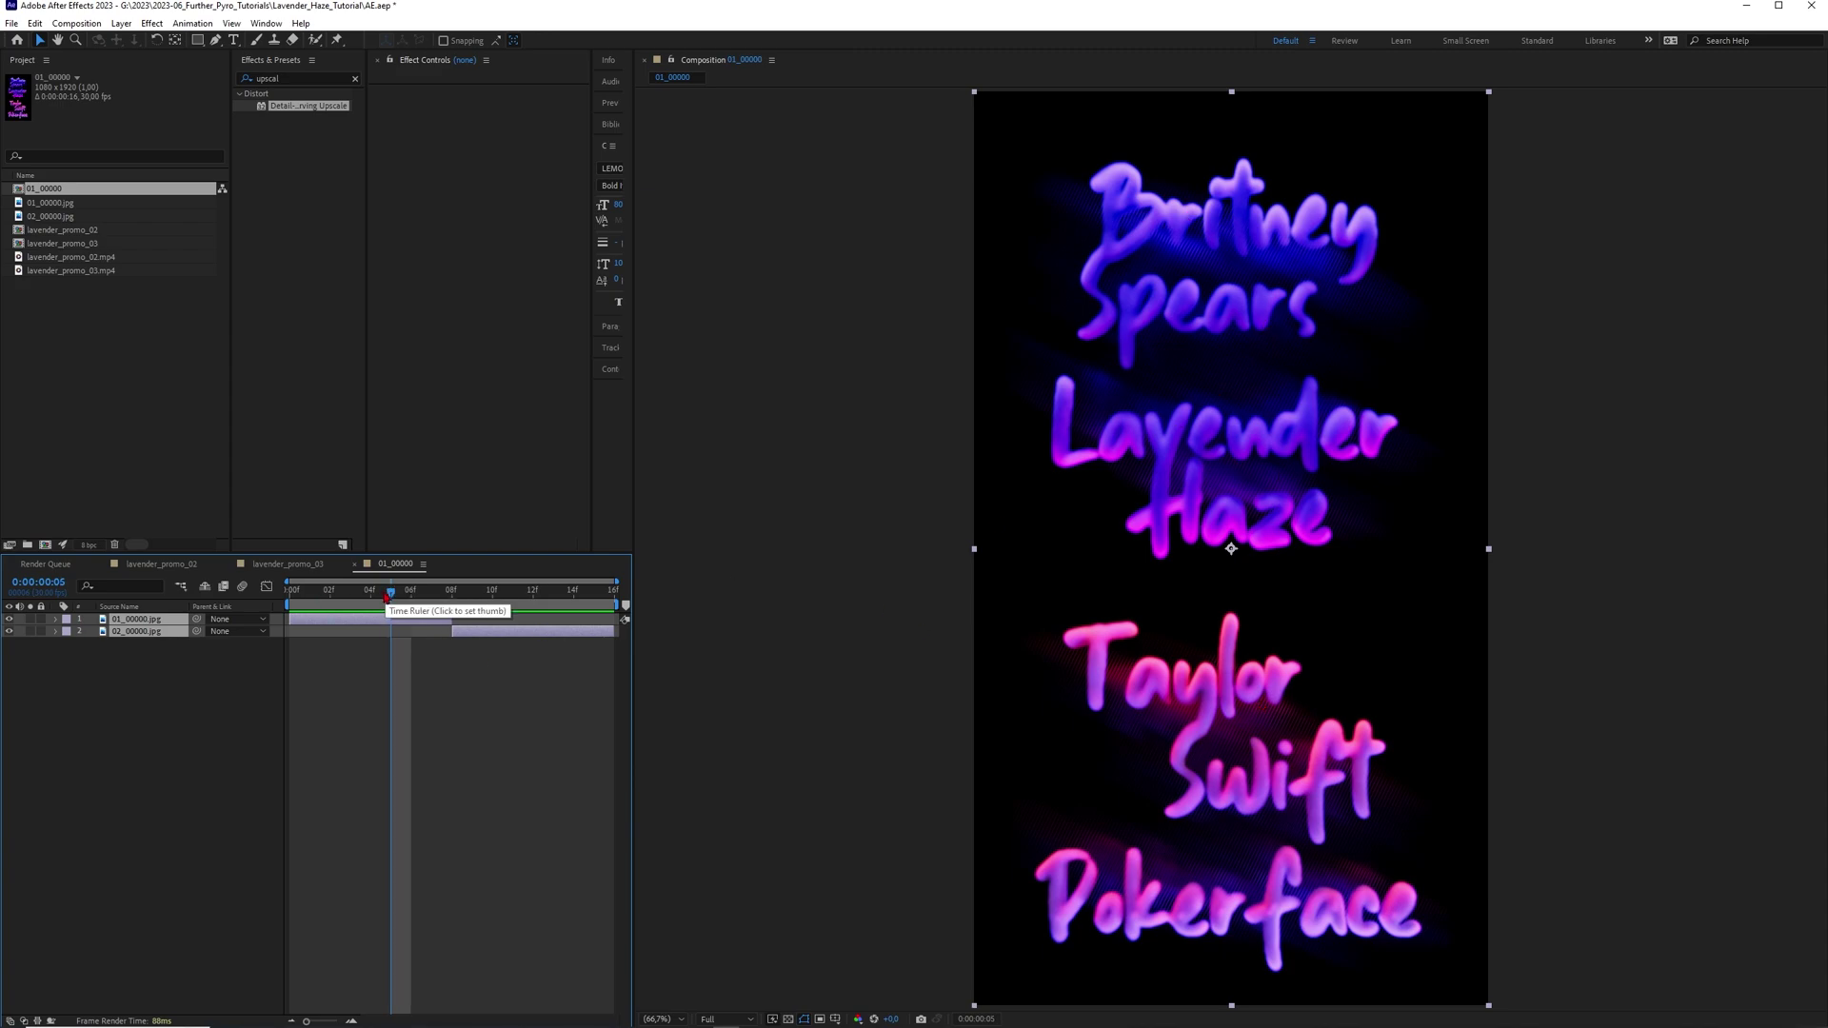
{"action": "key", "text": "space"}
{"action": "key", "text": "space"}
{"action": "left_click_drag", "start_coordinate": [383, 602], "coordinate": [491, 591]}
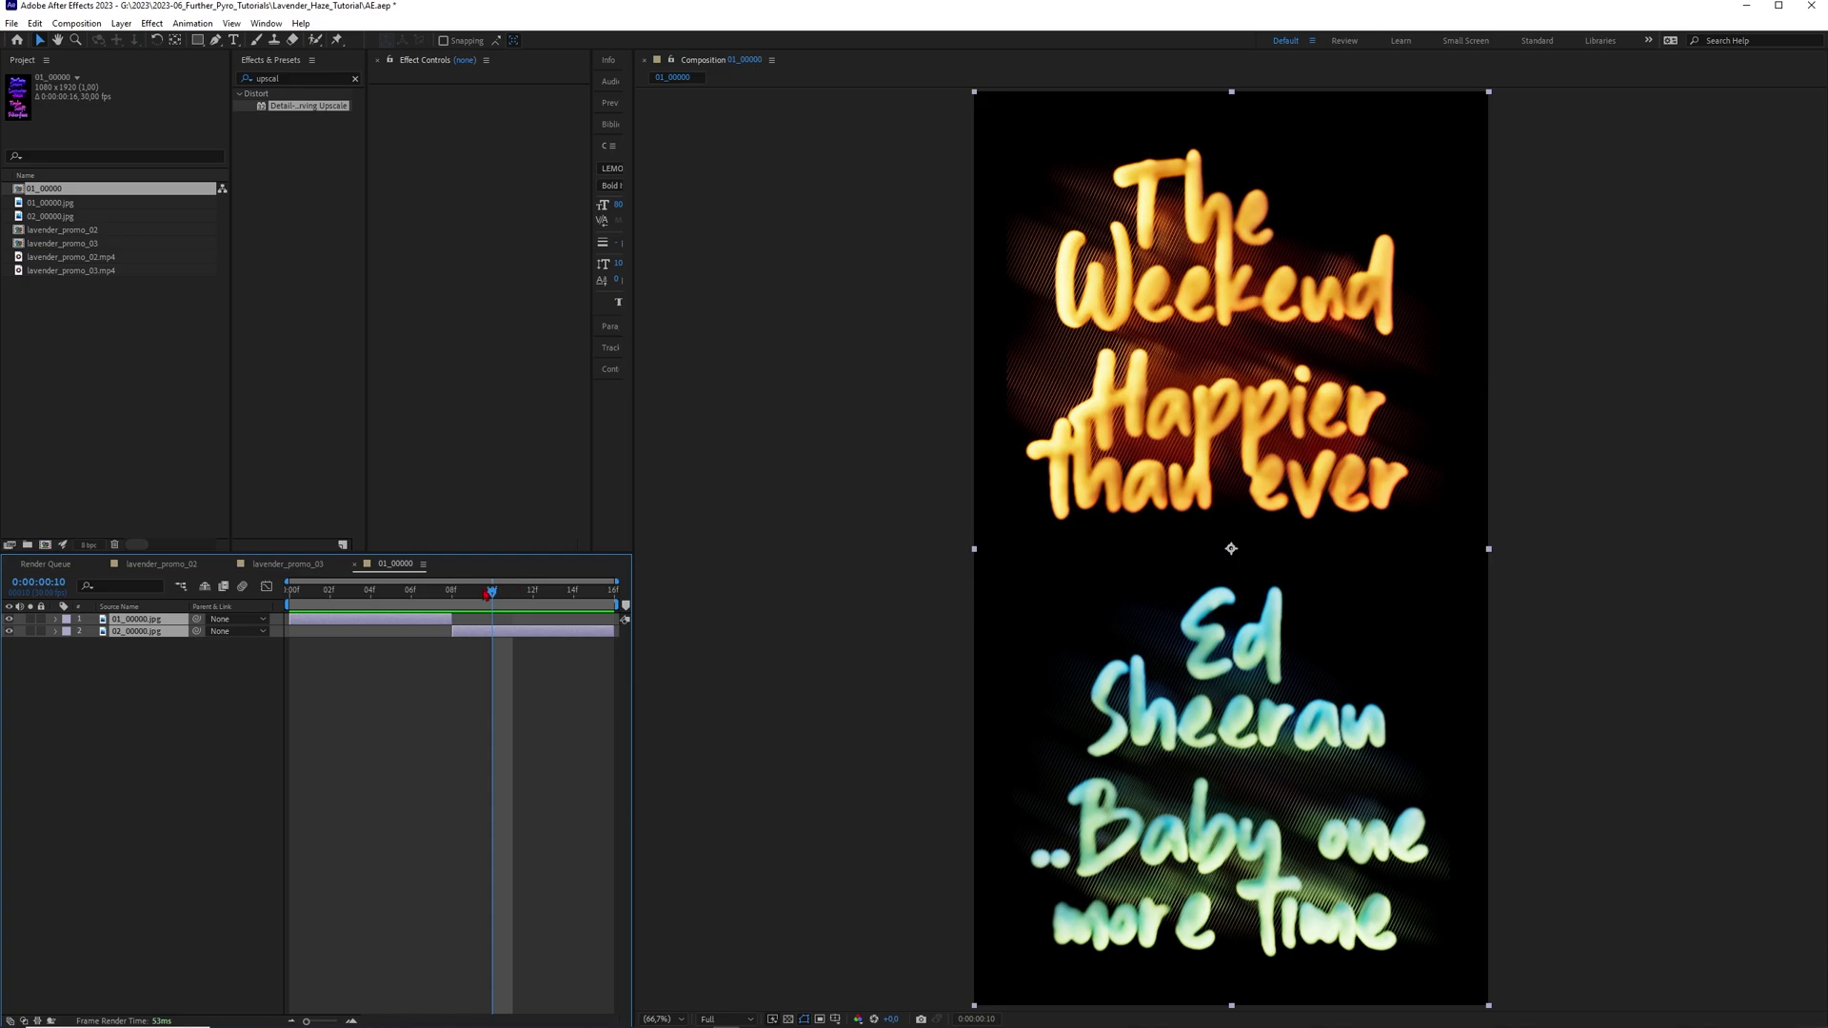
{"action": "left_click_drag", "start_coordinate": [489, 593], "coordinate": [531, 599]}
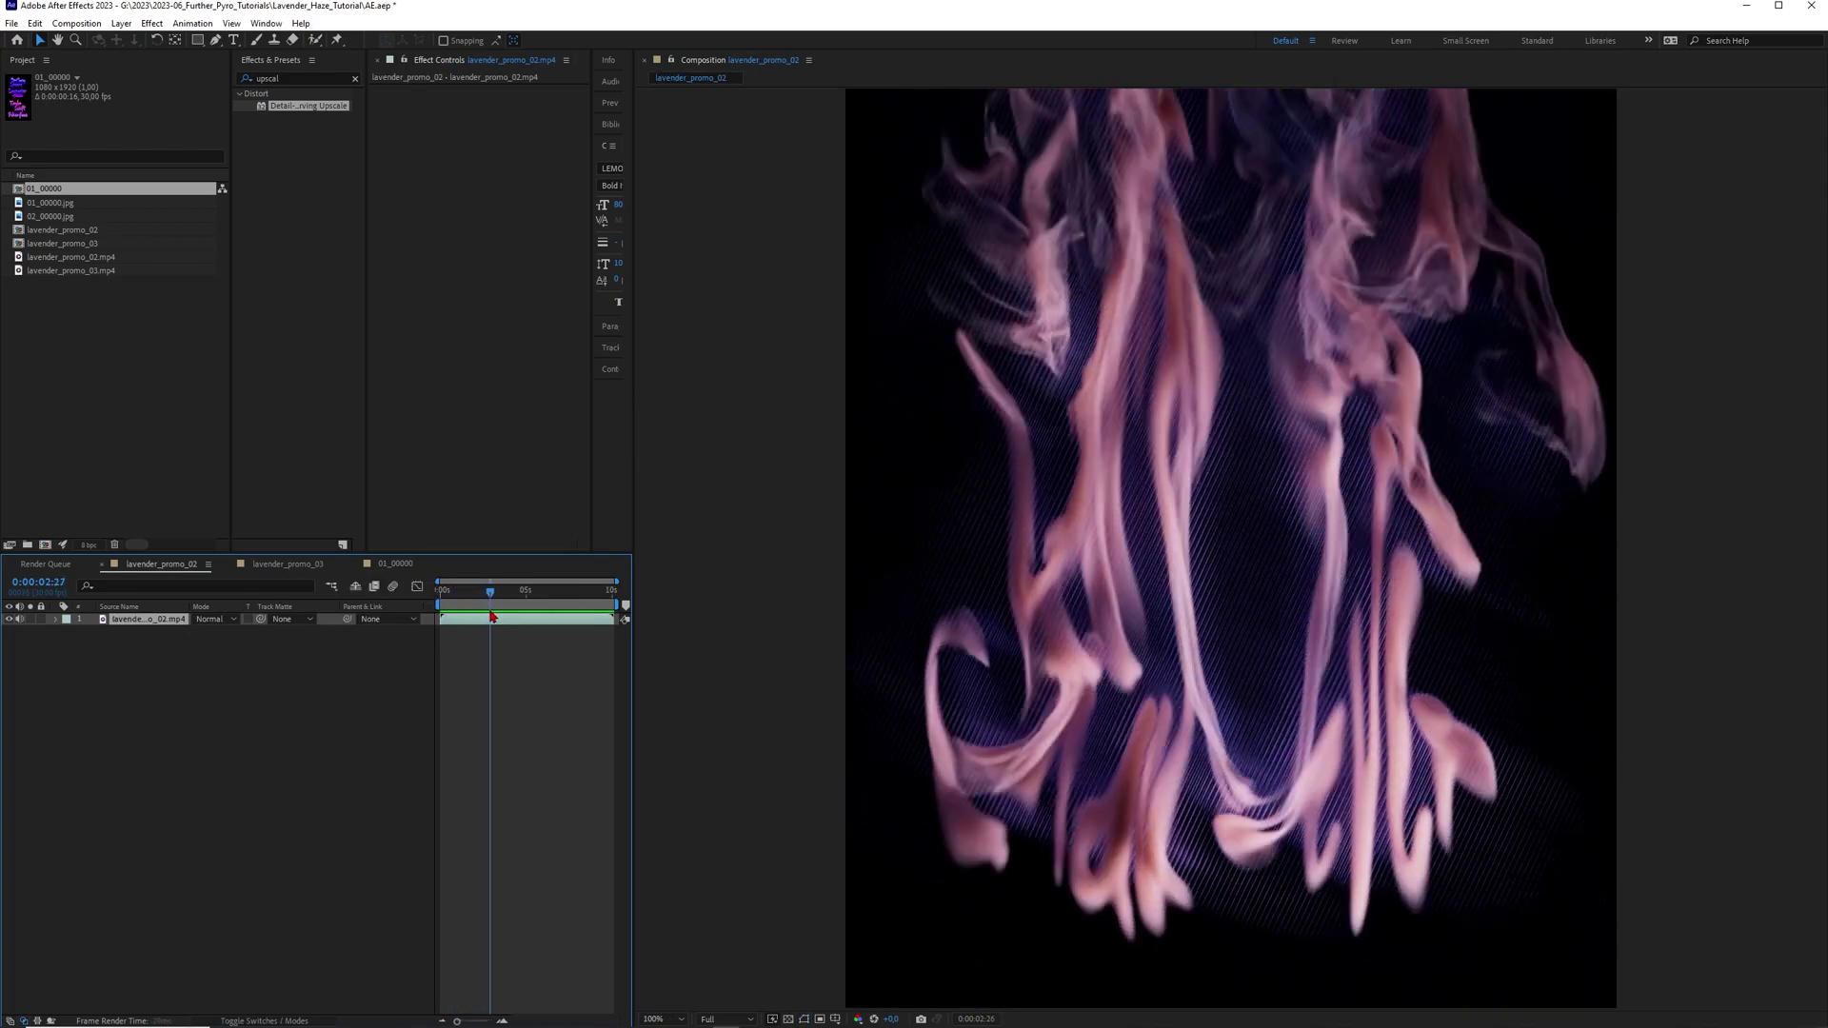
Review the early smoke motion in lavender_promo_02 once more, and compare it with lavender_promo_03
{"action": "mouse_move", "coordinate": [492, 617]}
{"action": "left_mouse_down"}
{"action": "mouse_move", "coordinate": [529, 621]}
{"action": "mouse_move", "coordinate": [476, 628]}
{"action": "left_mouse_up"}
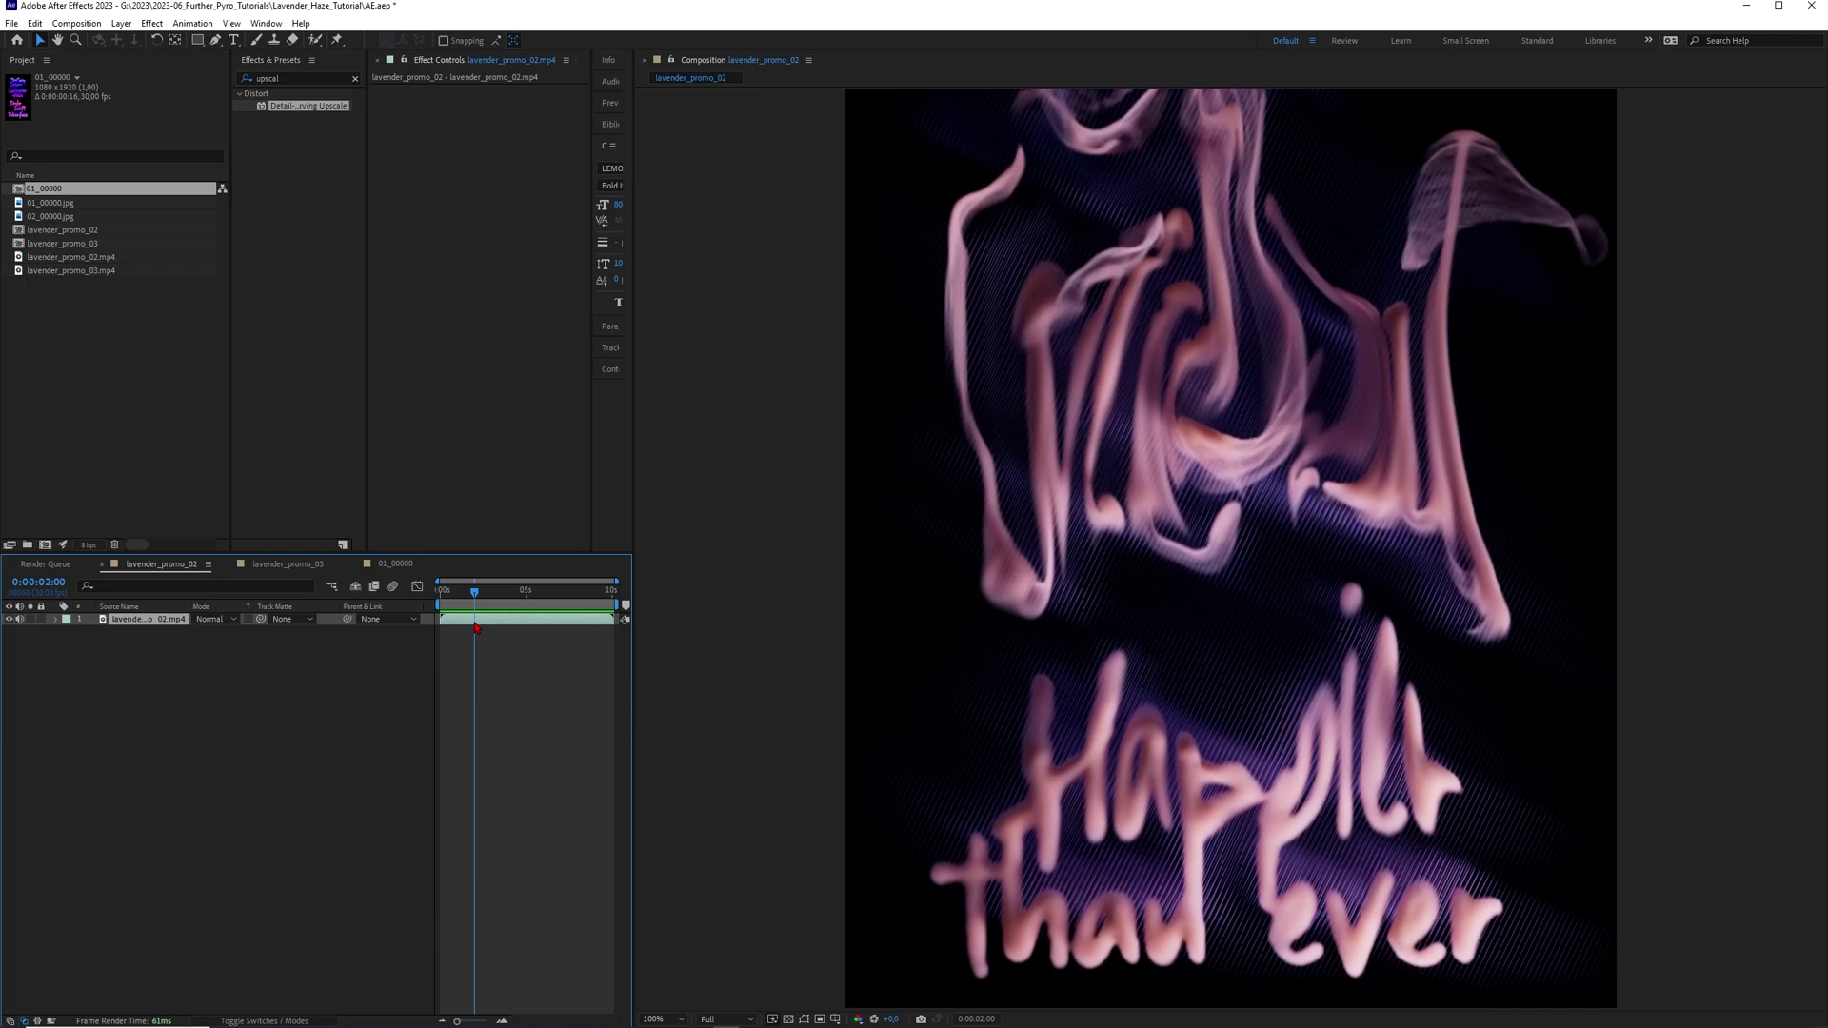
{"action": "left_click", "coordinate": [286, 565]}
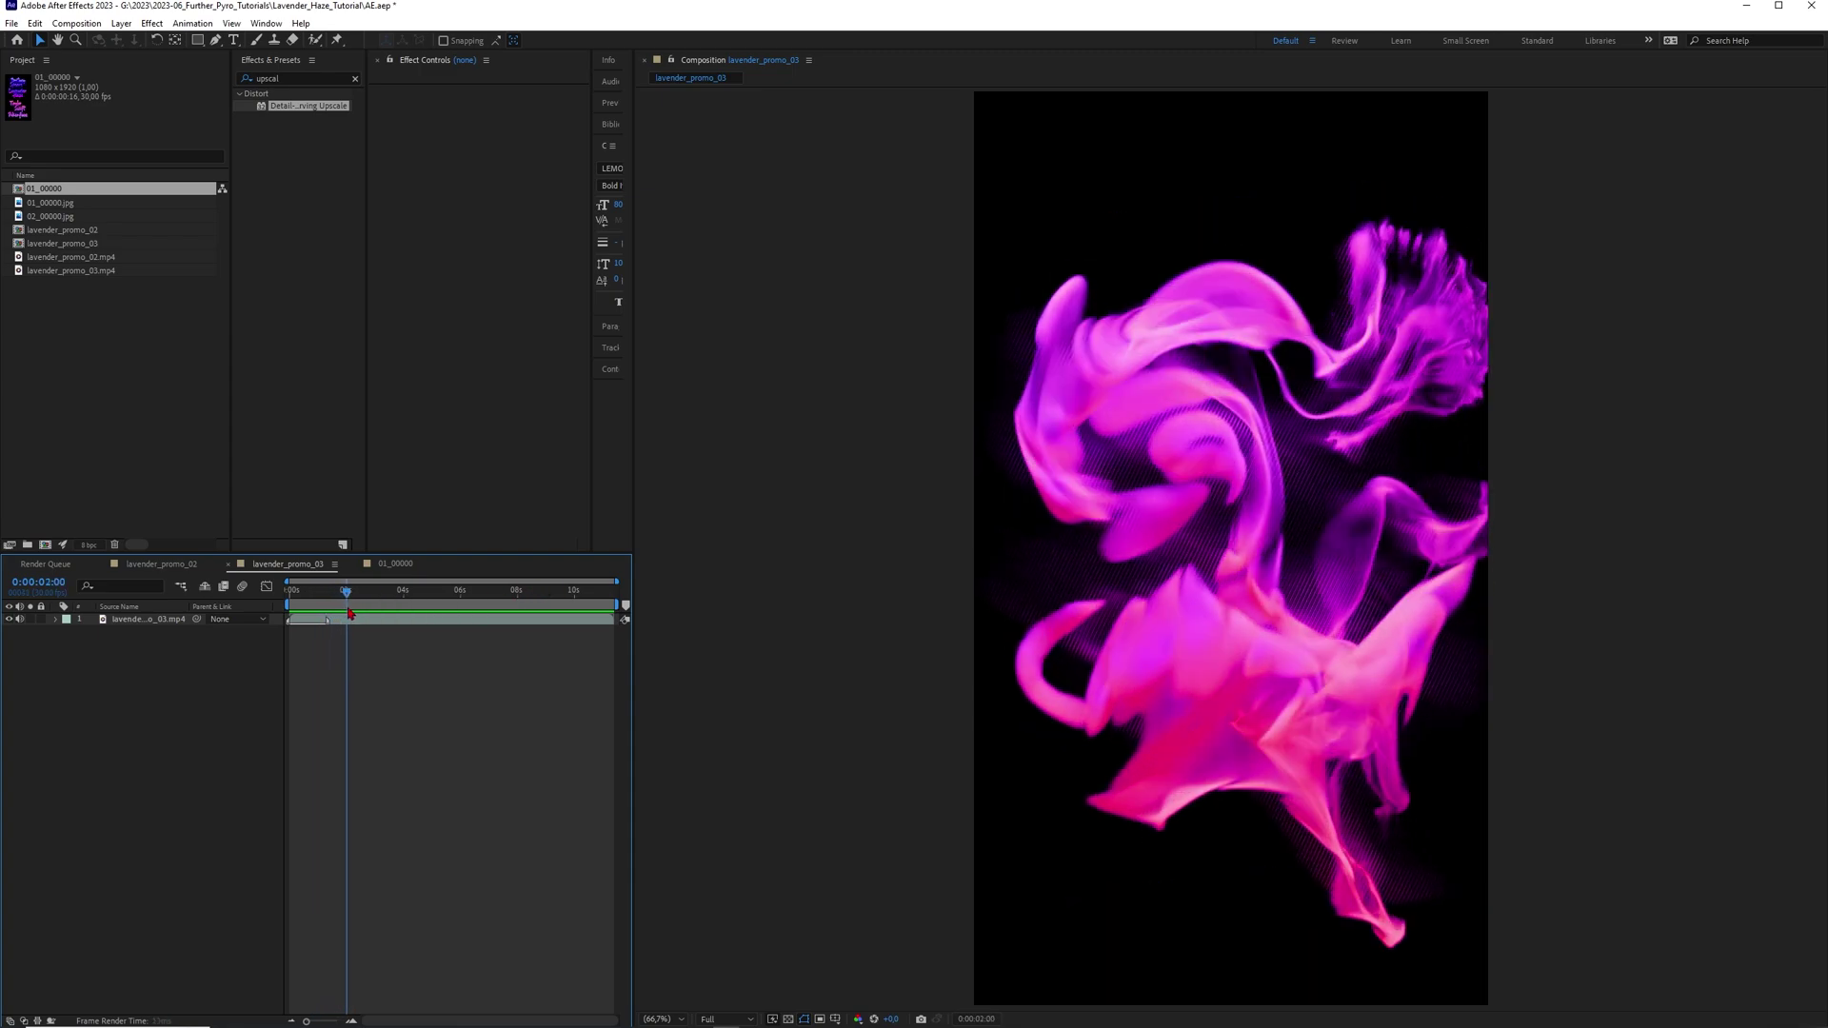
{"action": "left_click_drag", "start_coordinate": [379, 617], "coordinate": [410, 617]}
Switch to the browser and view the 3dbonfire Patreon page and the Gumroad store, highlighting their web addresses
{"action": "key", "text": "alt+Tab"}
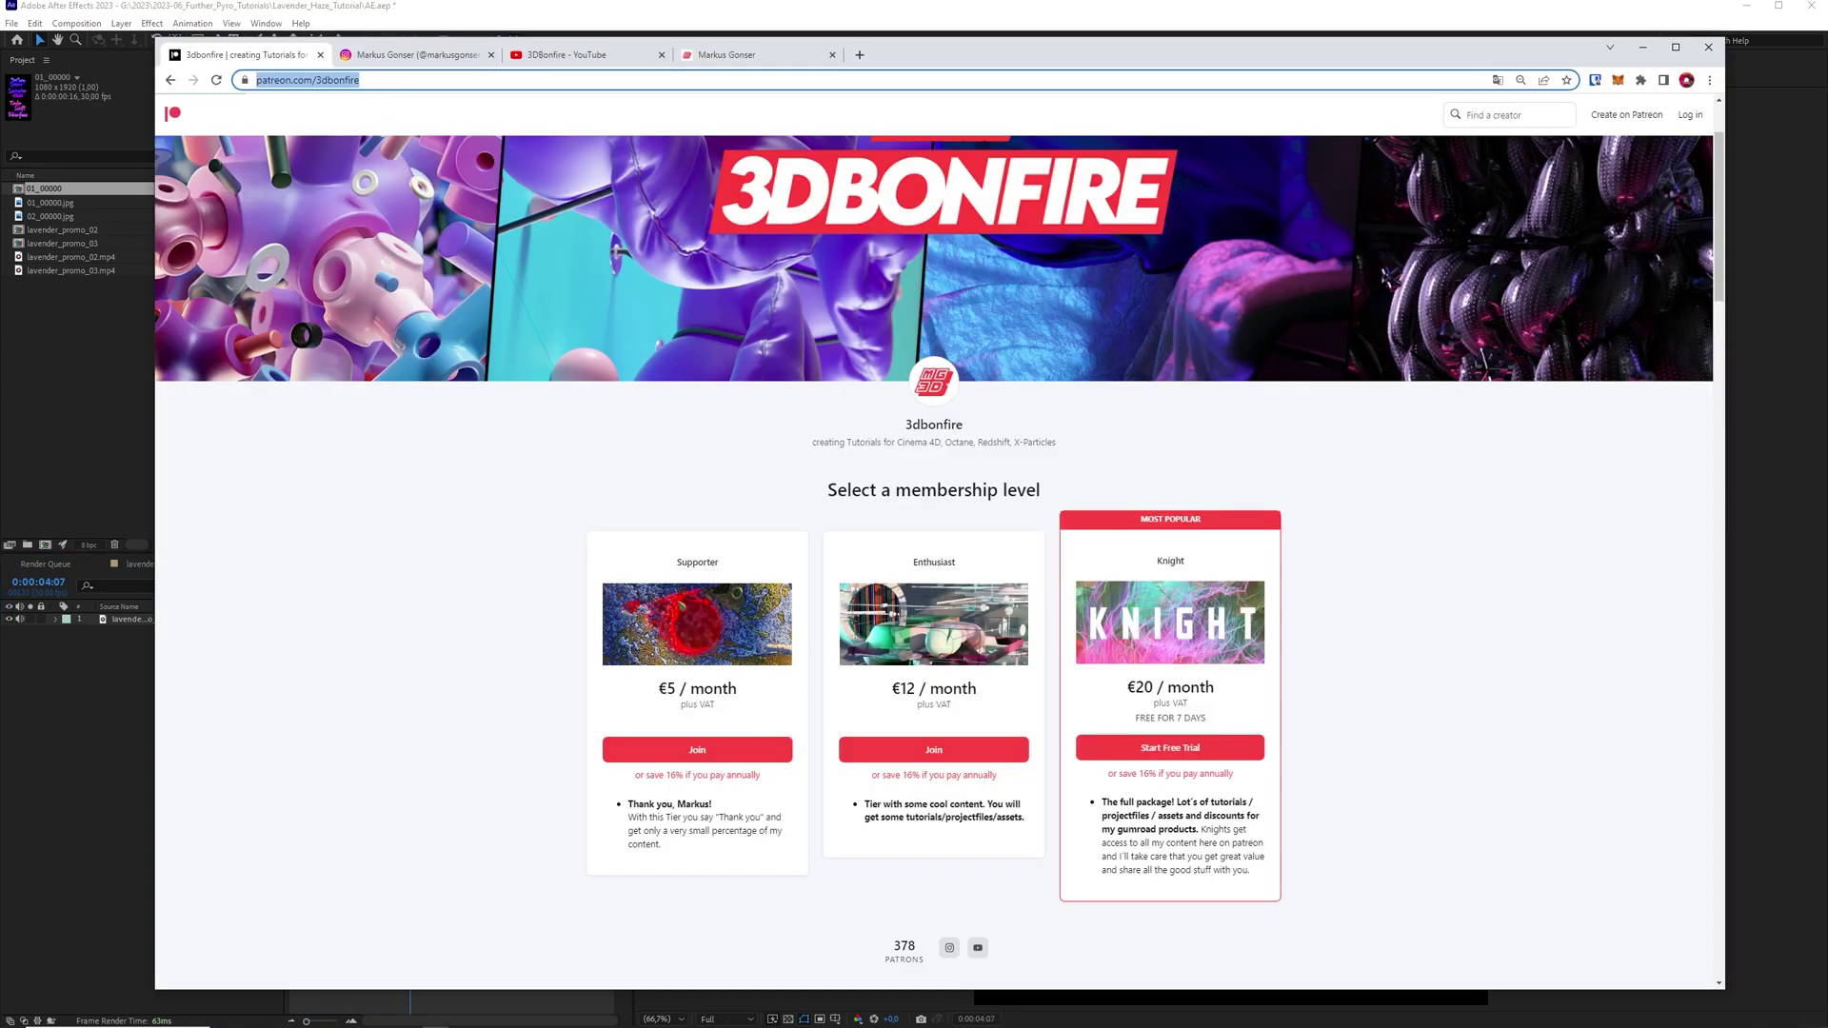
{"action": "left_click", "coordinate": [345, 82]}
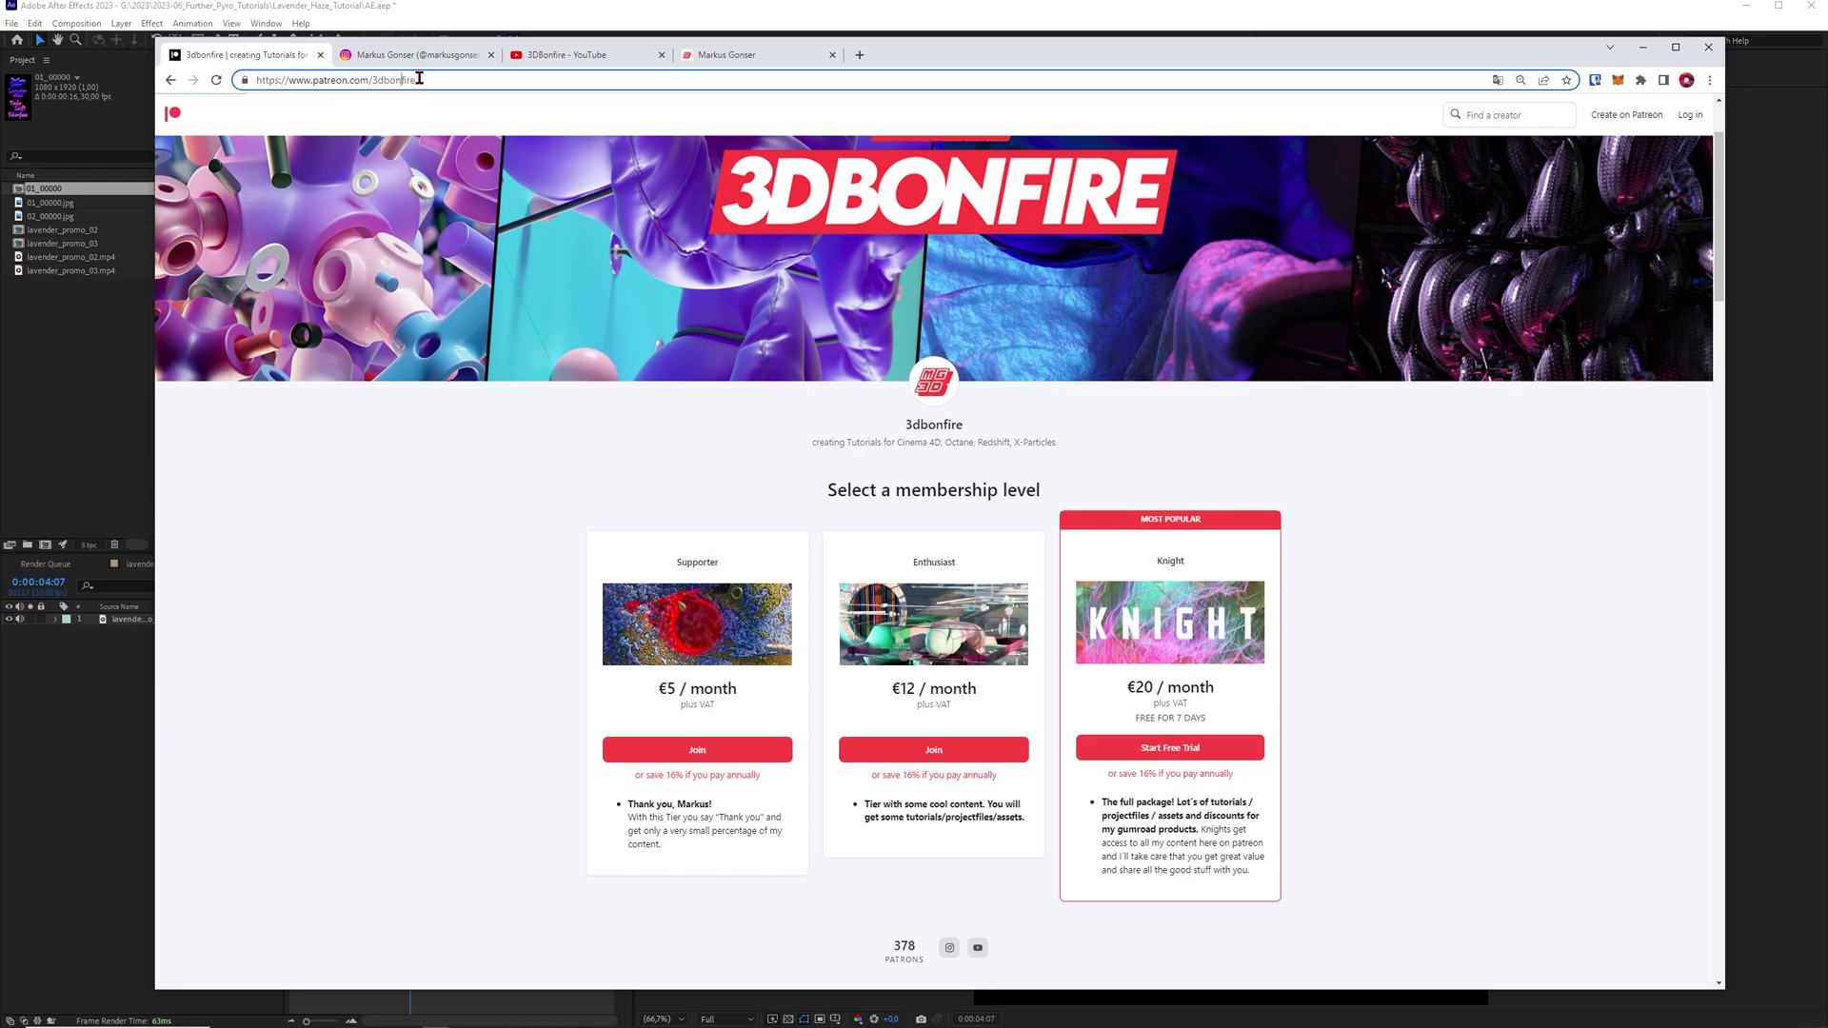
{"action": "left_click_drag", "start_coordinate": [416, 81], "coordinate": [370, 83]}
{"action": "left_click", "coordinate": [726, 54]}
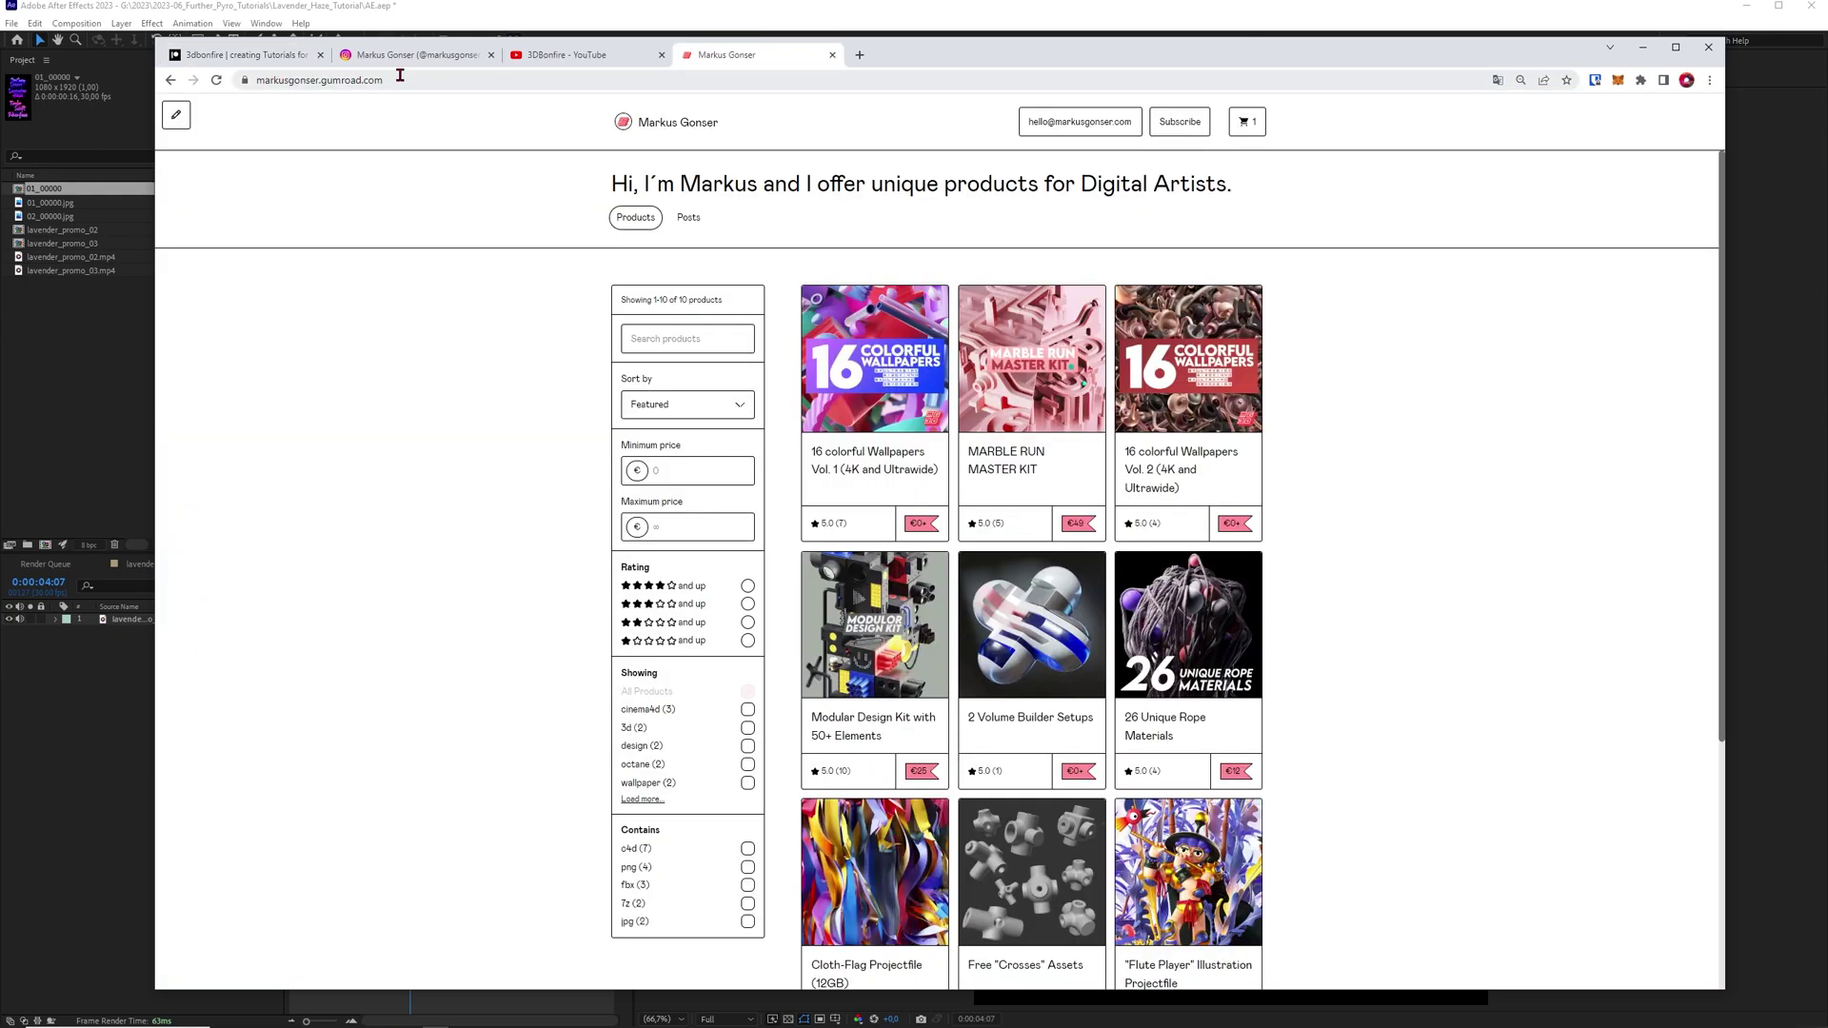
{"action": "left_click_drag", "start_coordinate": [399, 76], "coordinate": [317, 75]}
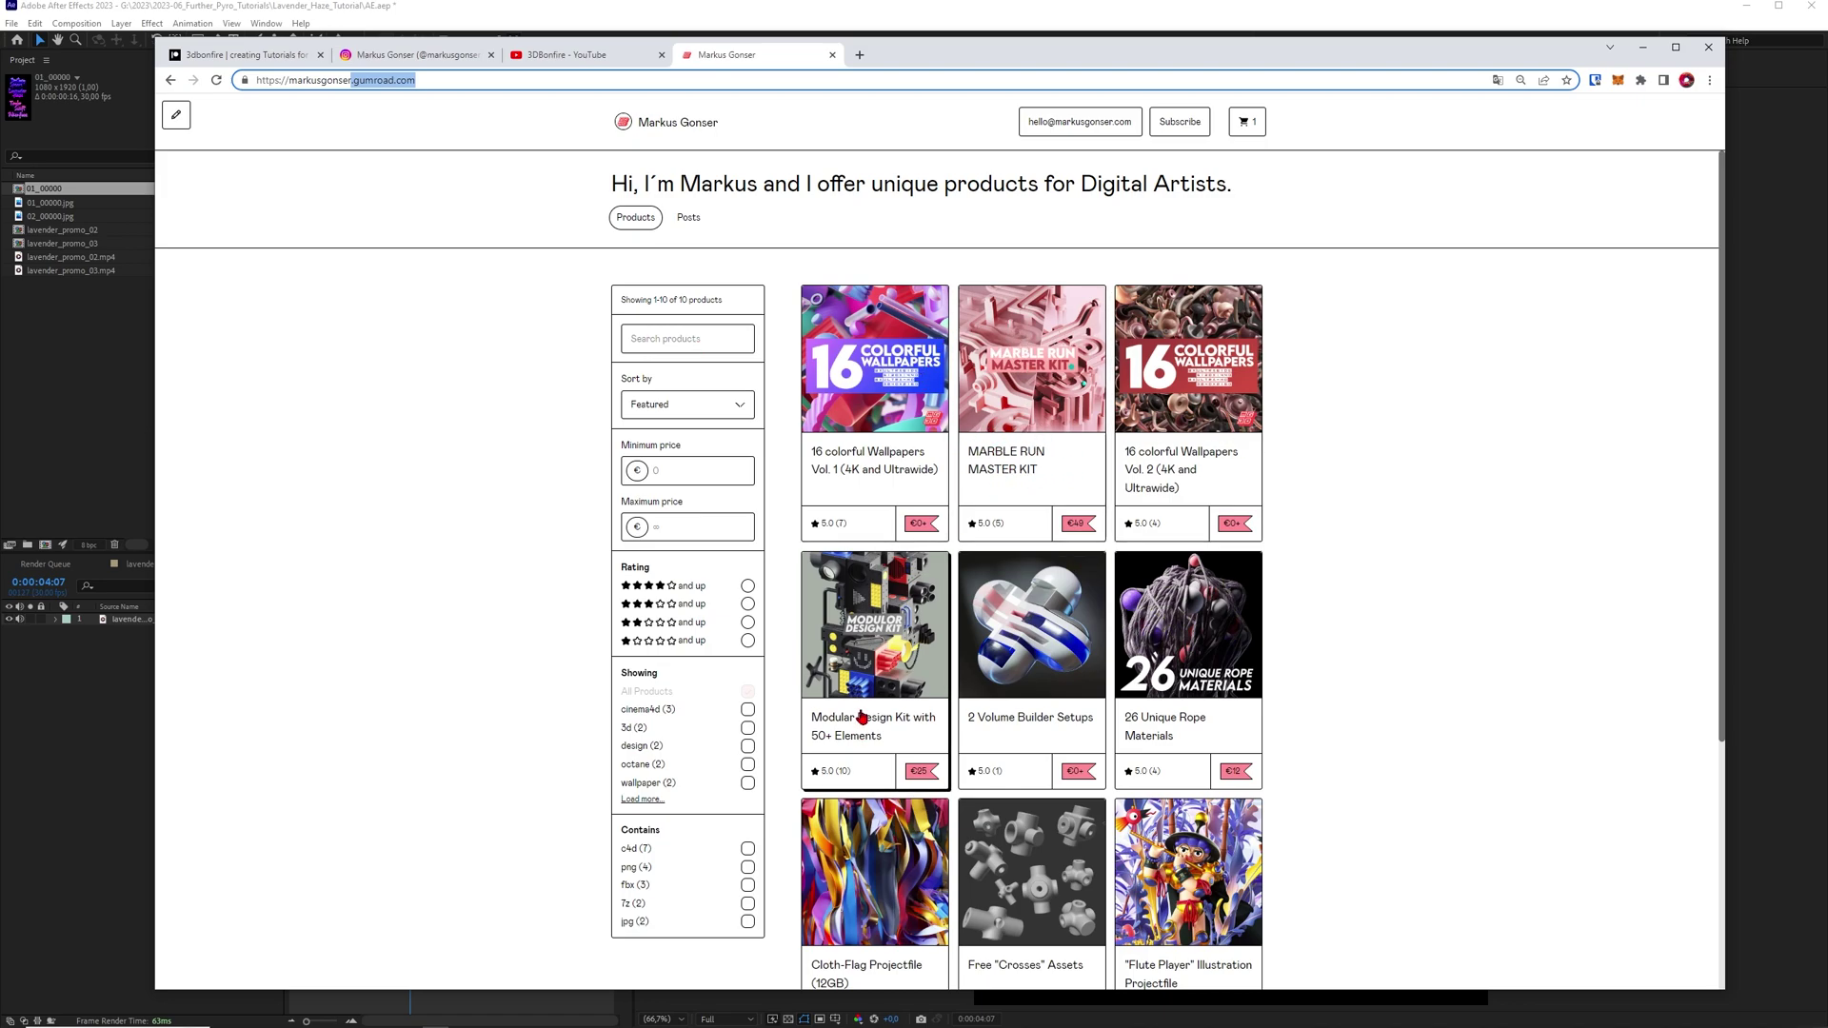
{"action": "key", "text": "ctrl+Tab"}
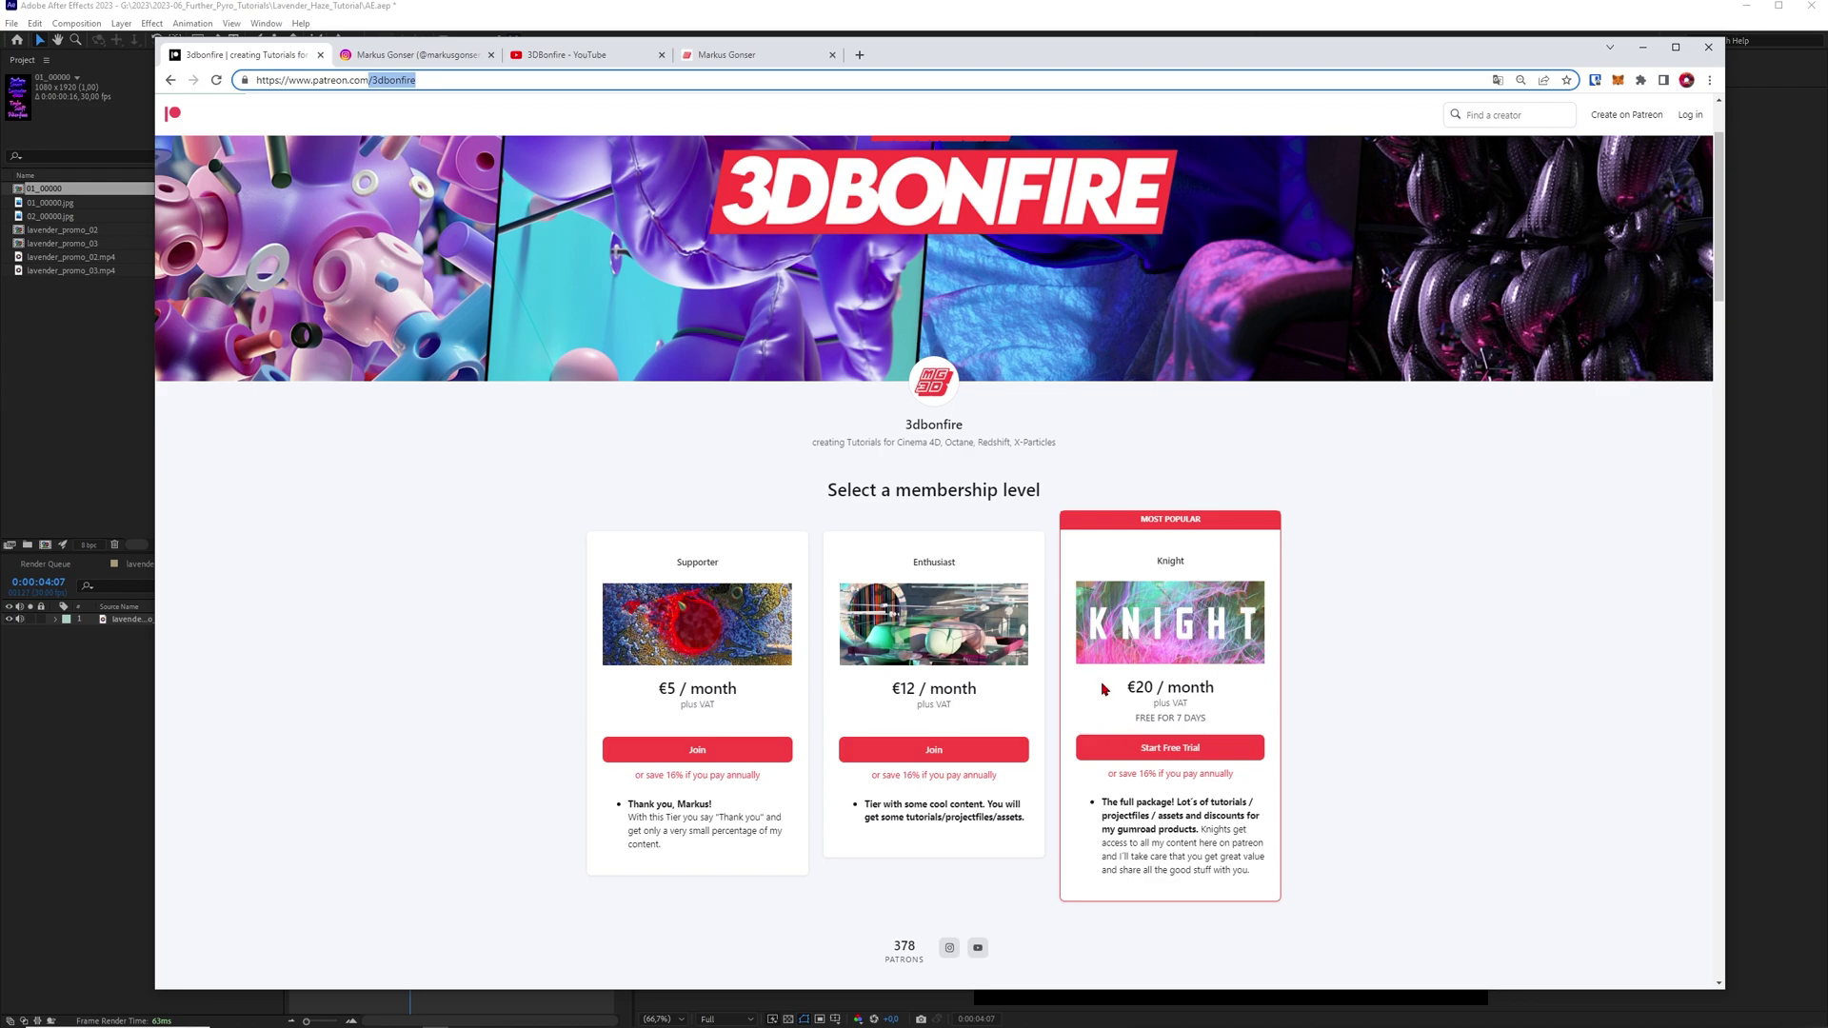
View the creator's Instagram profile, highlighting its address, and the 3DBonfire YouTube channel
{"action": "left_click", "coordinate": [411, 54]}
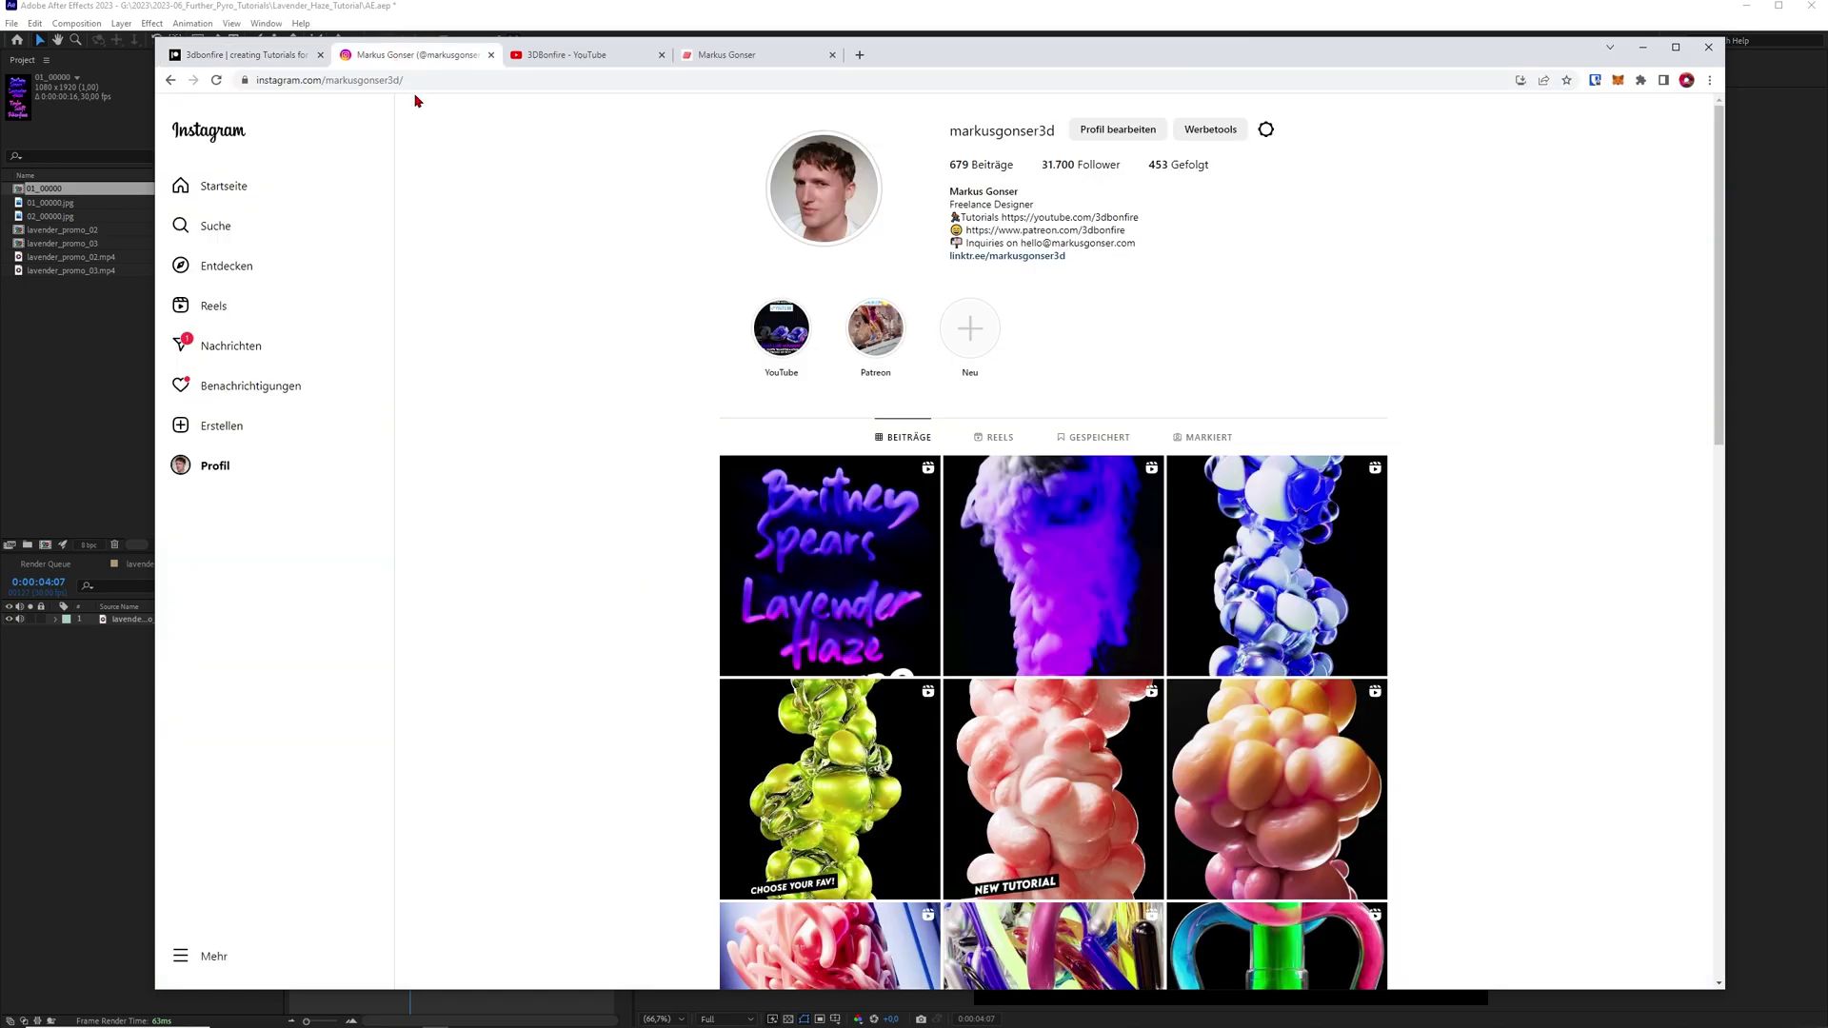
{"action": "left_click_drag", "start_coordinate": [405, 80], "coordinate": [255, 81]}
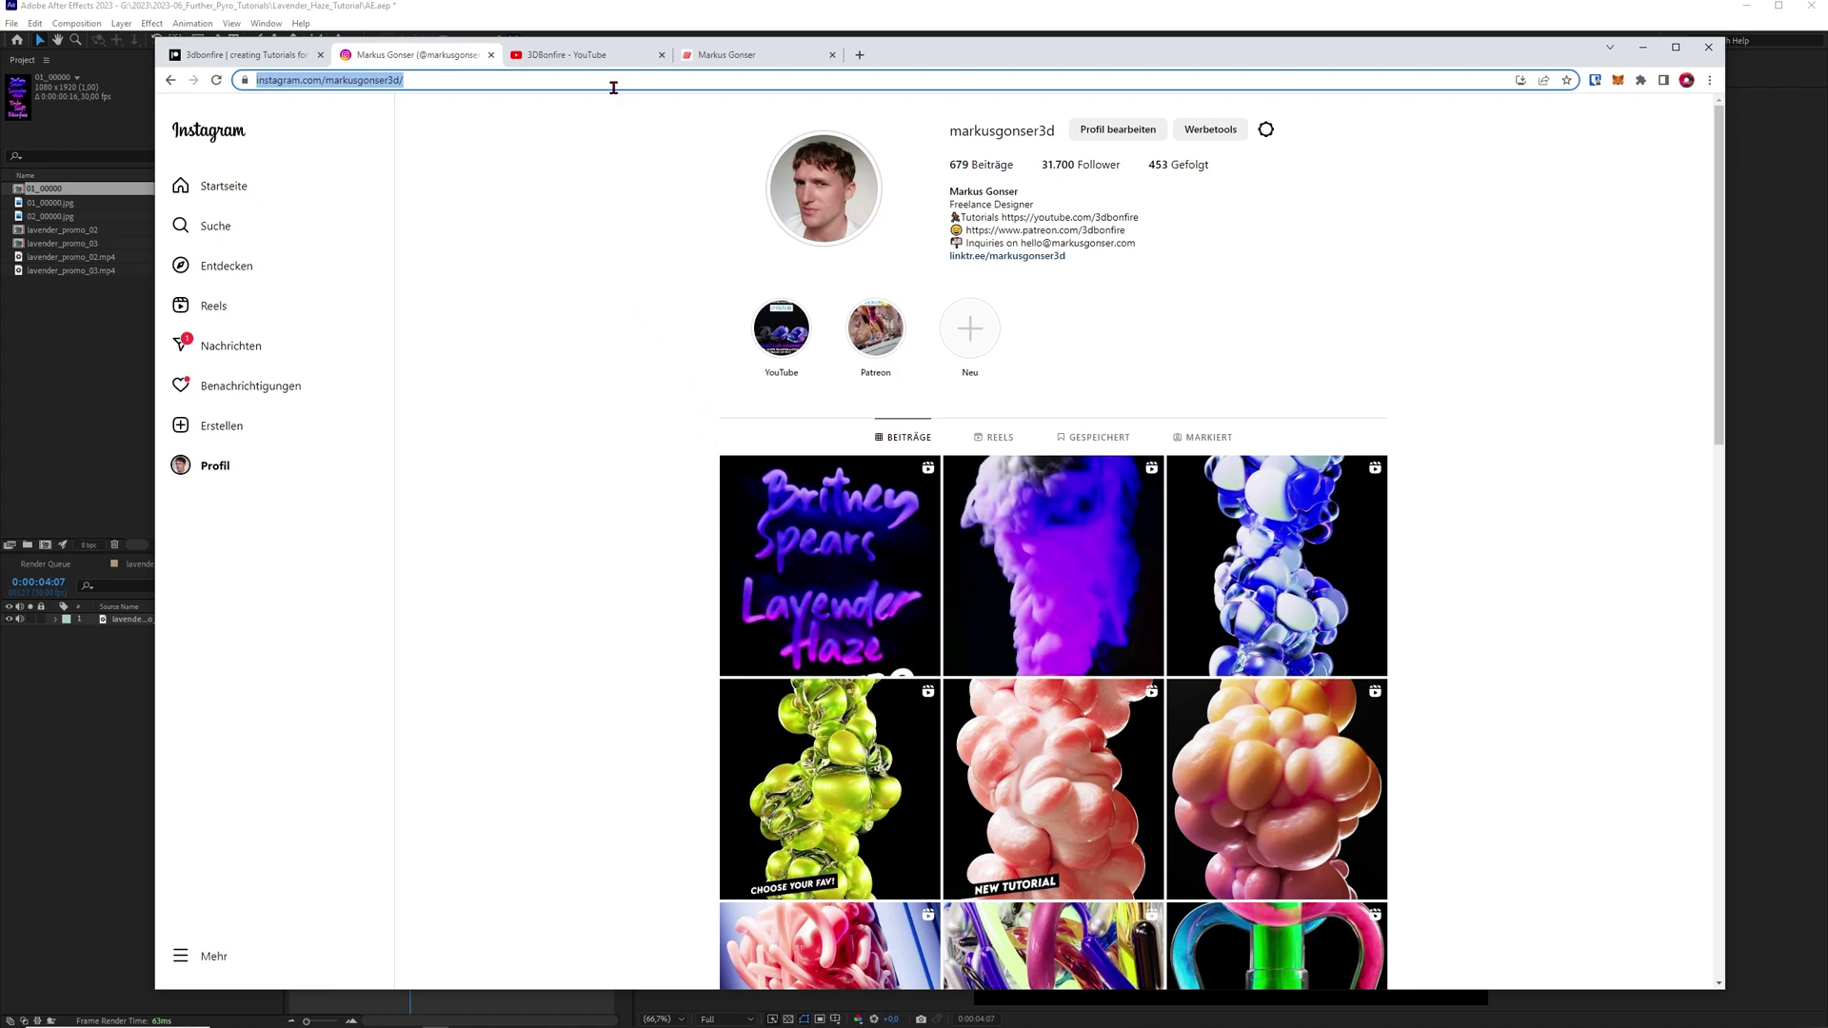
{"action": "left_click", "coordinate": [568, 55]}
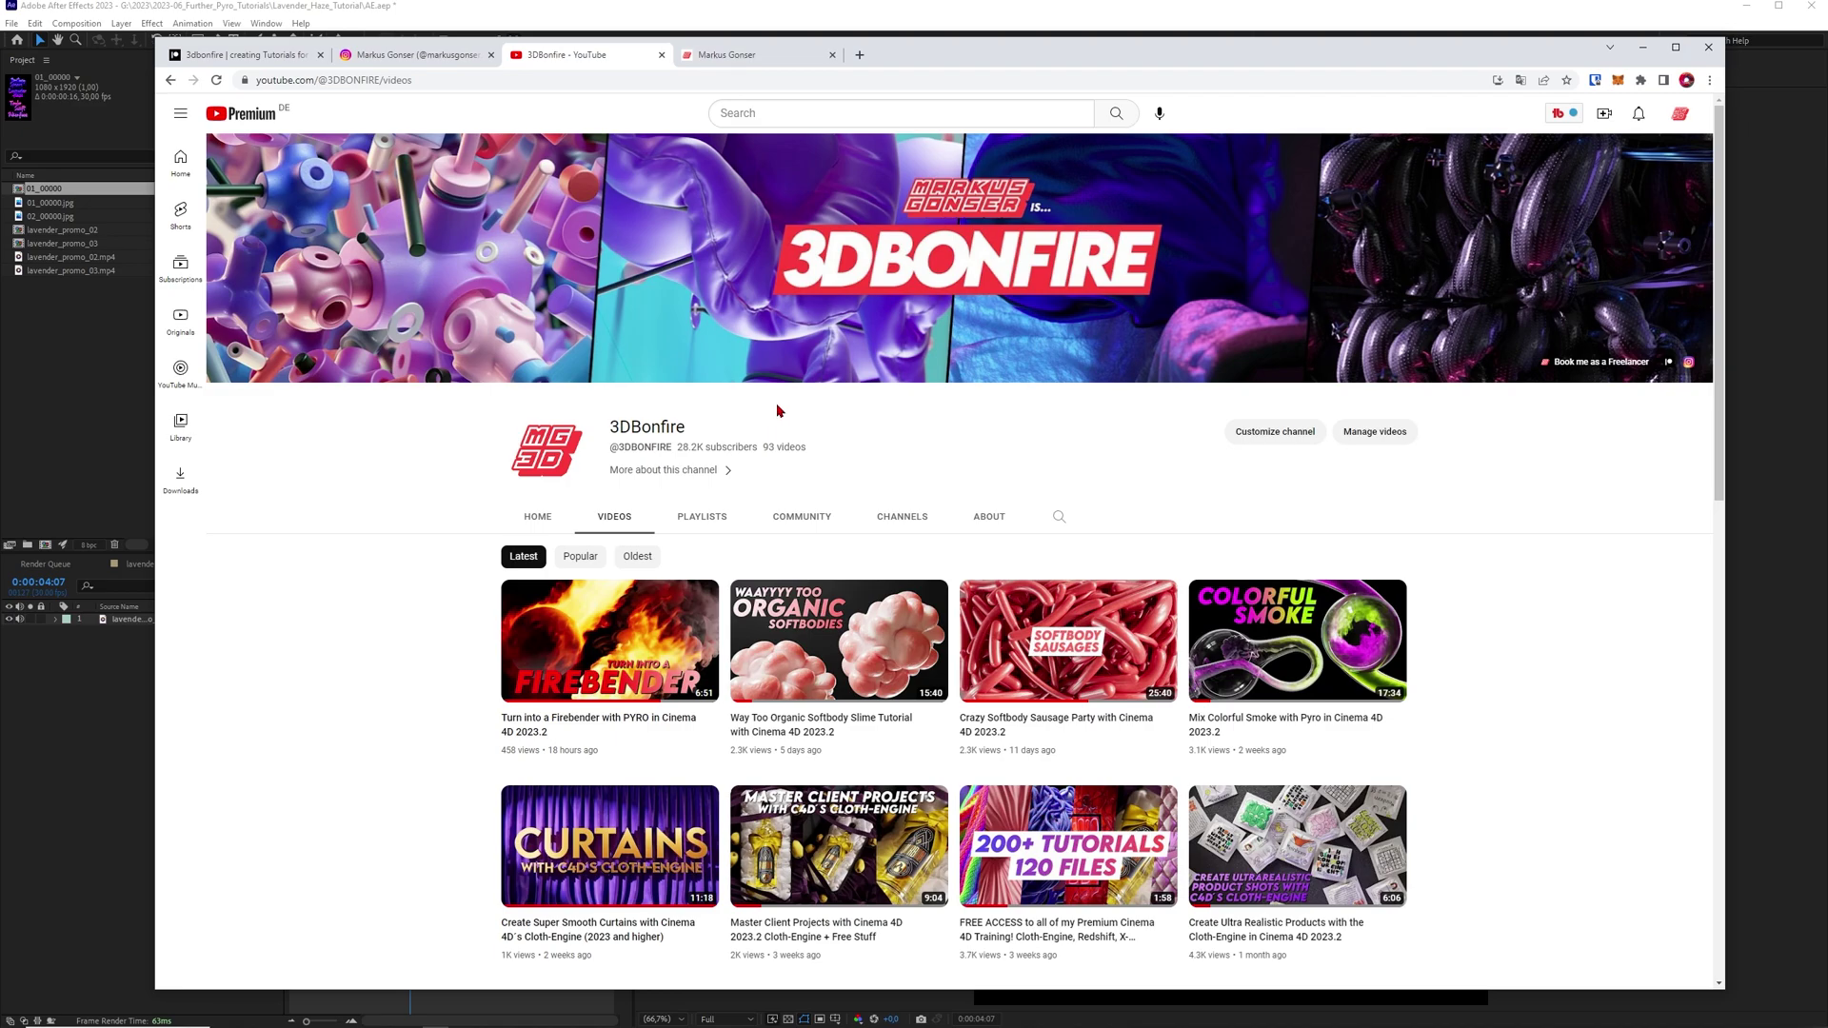
Return to After Effects to preview lavender_promo_03 and examine the board of pyro and smoke tutorial references
{"action": "left_click", "coordinate": [74, 728]}
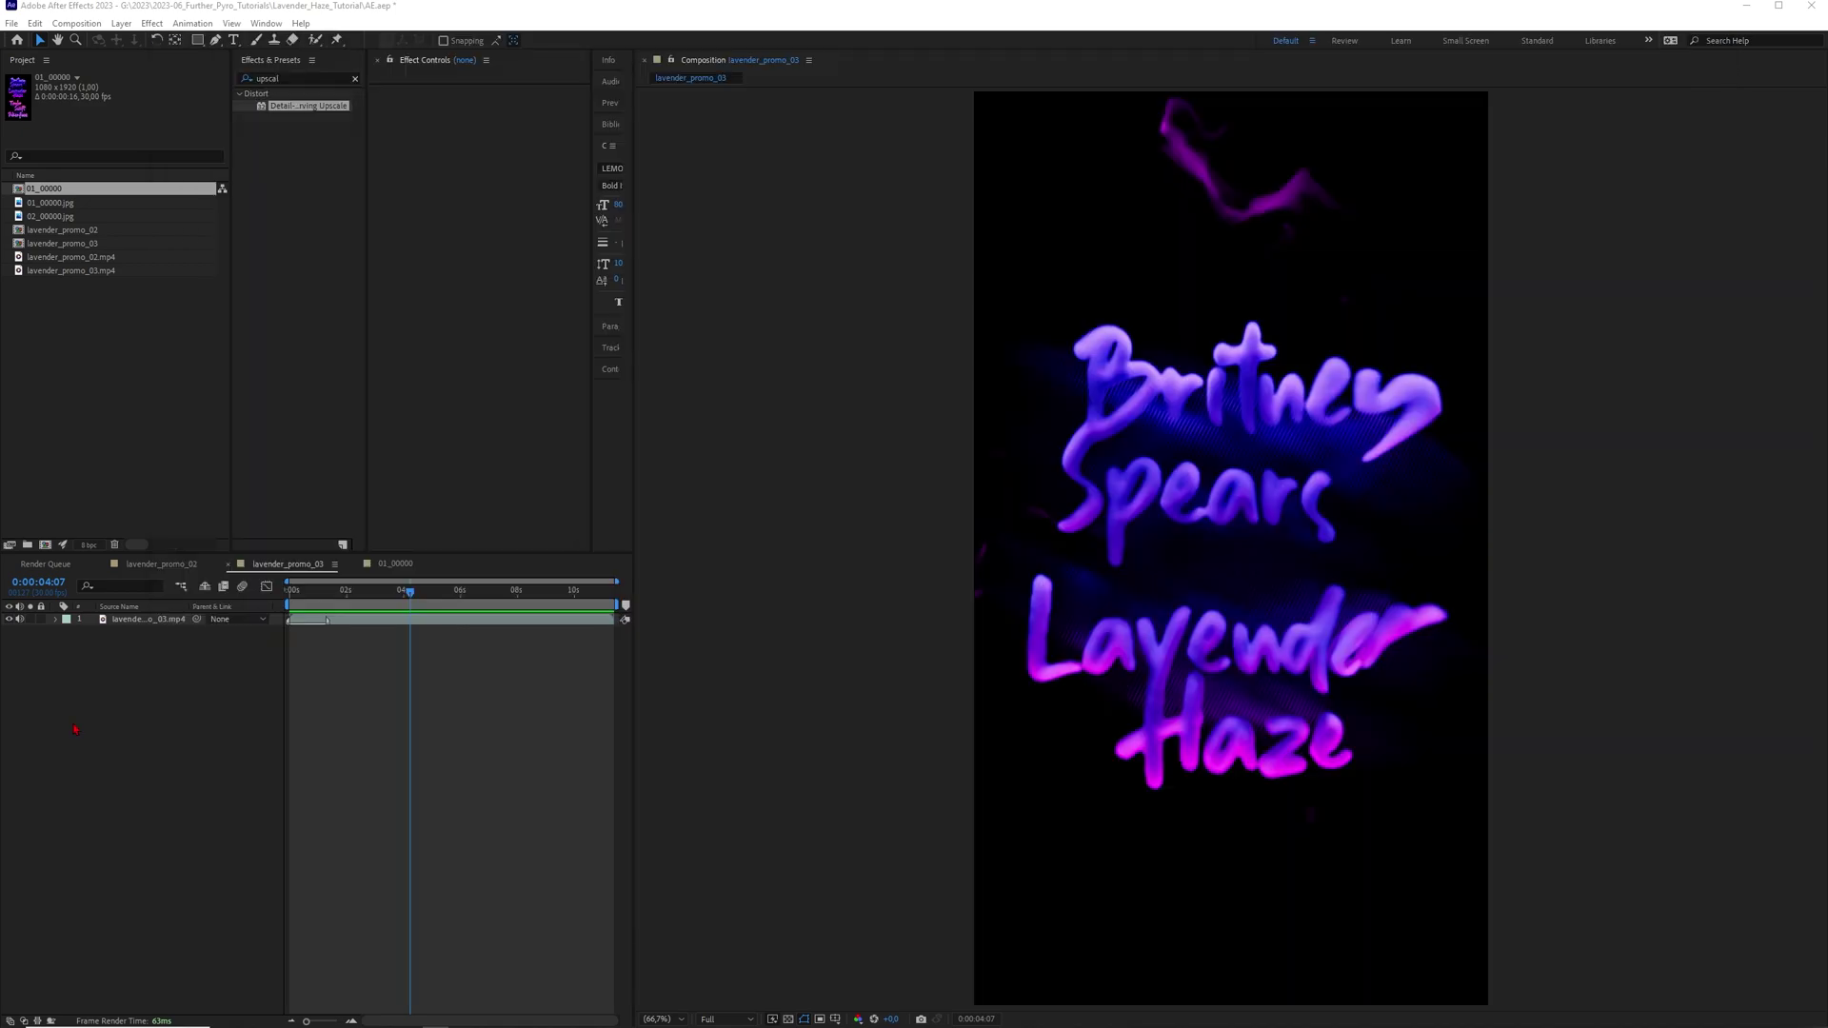
{"action": "left_click_drag", "start_coordinate": [408, 602], "coordinate": [492, 623]}
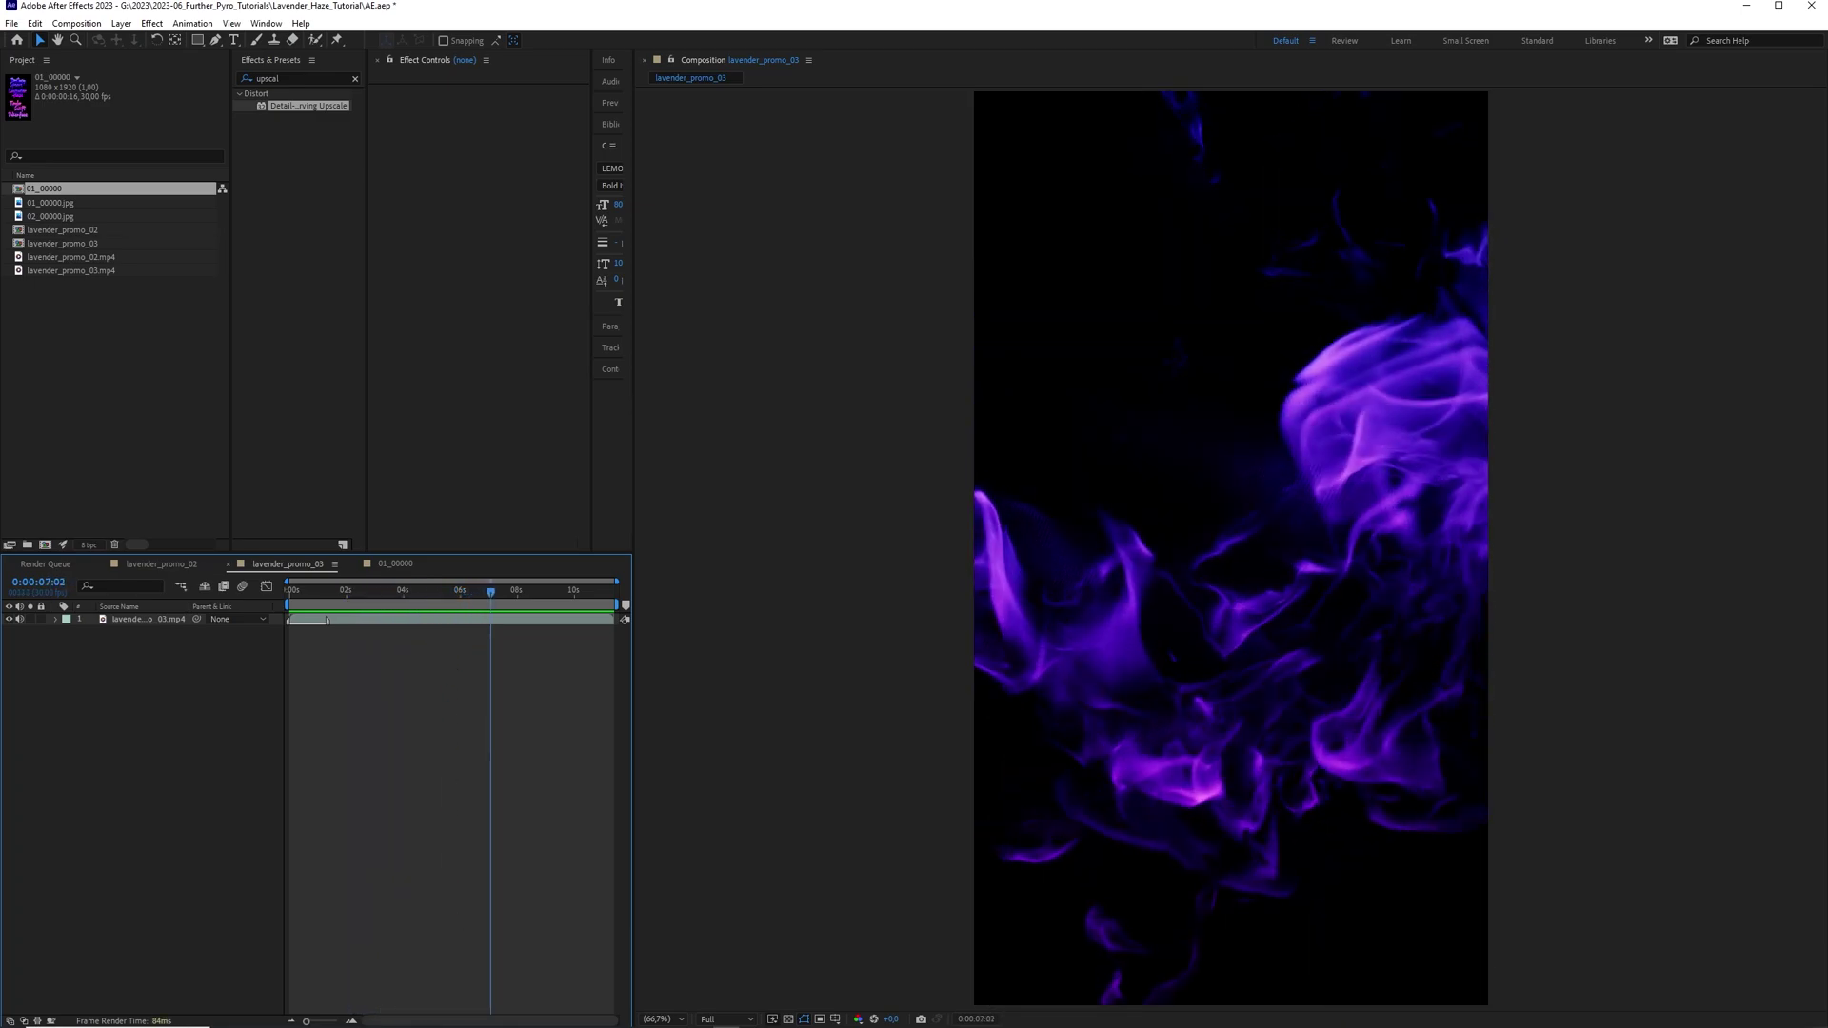
{"action": "key", "text": "alt+Tab"}
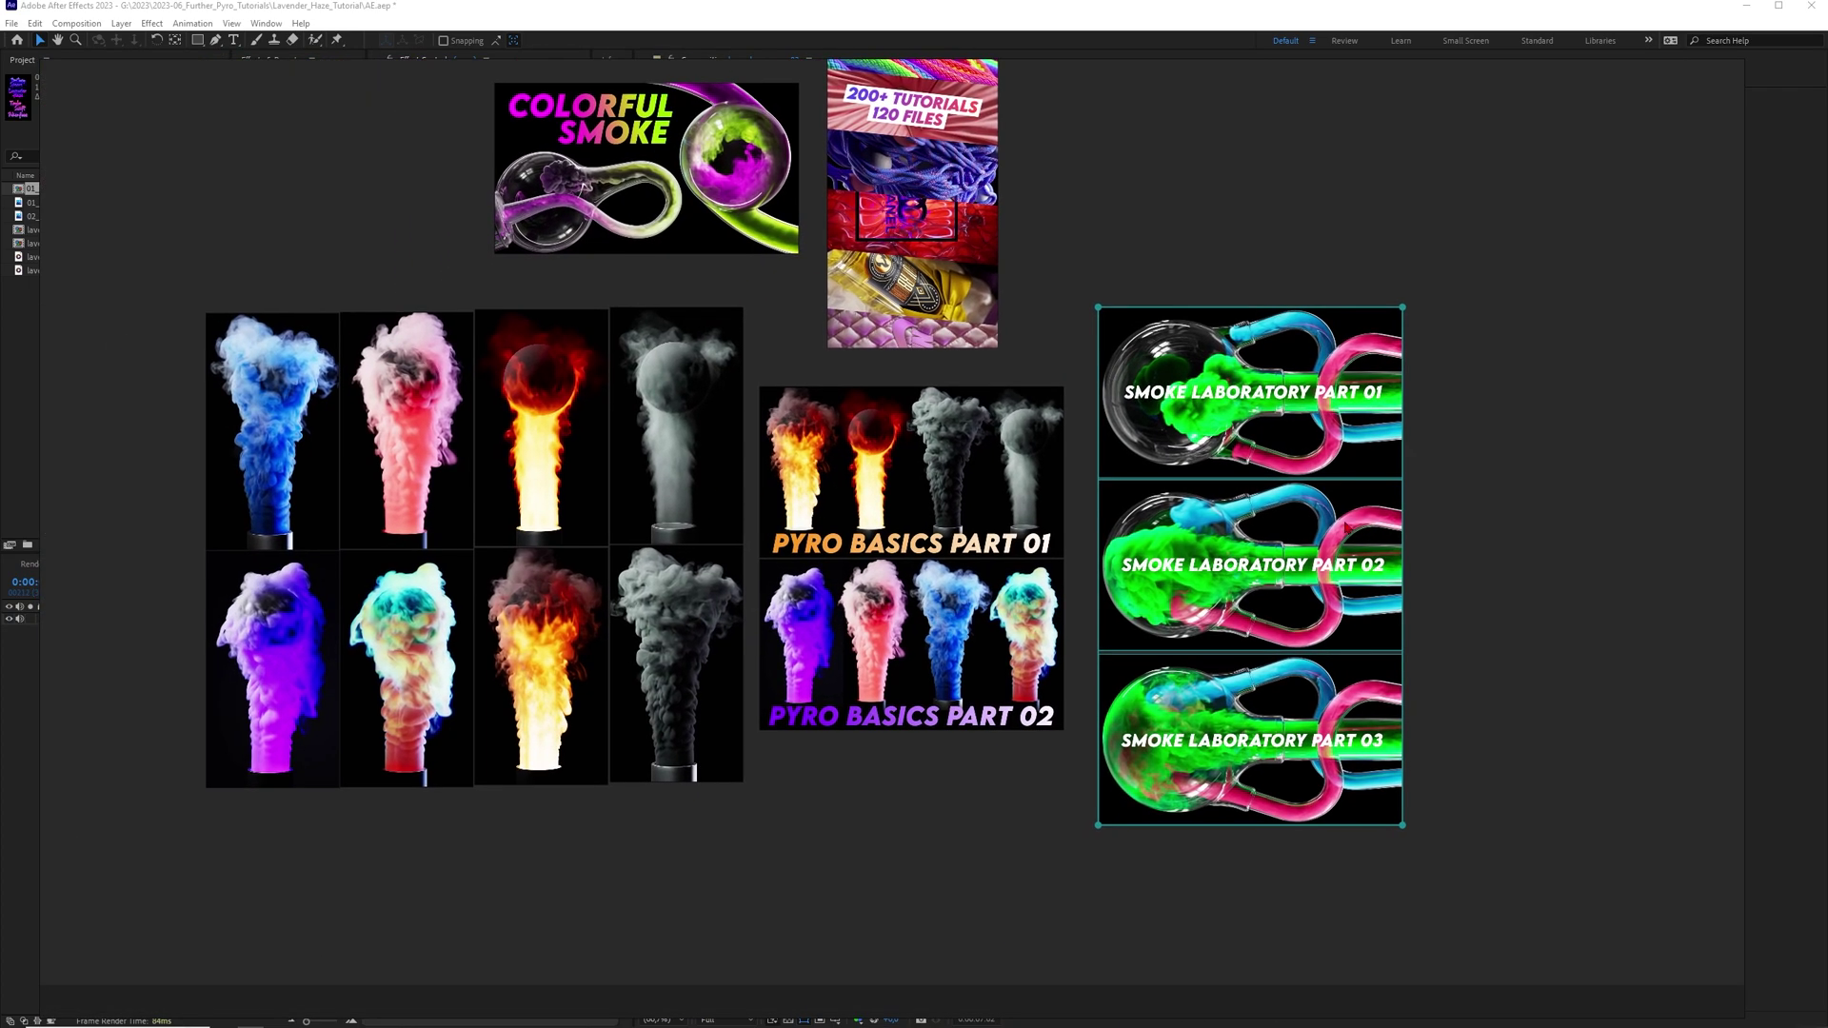
{"action": "left_click_drag", "start_coordinate": [1465, 416], "coordinate": [948, 674]}
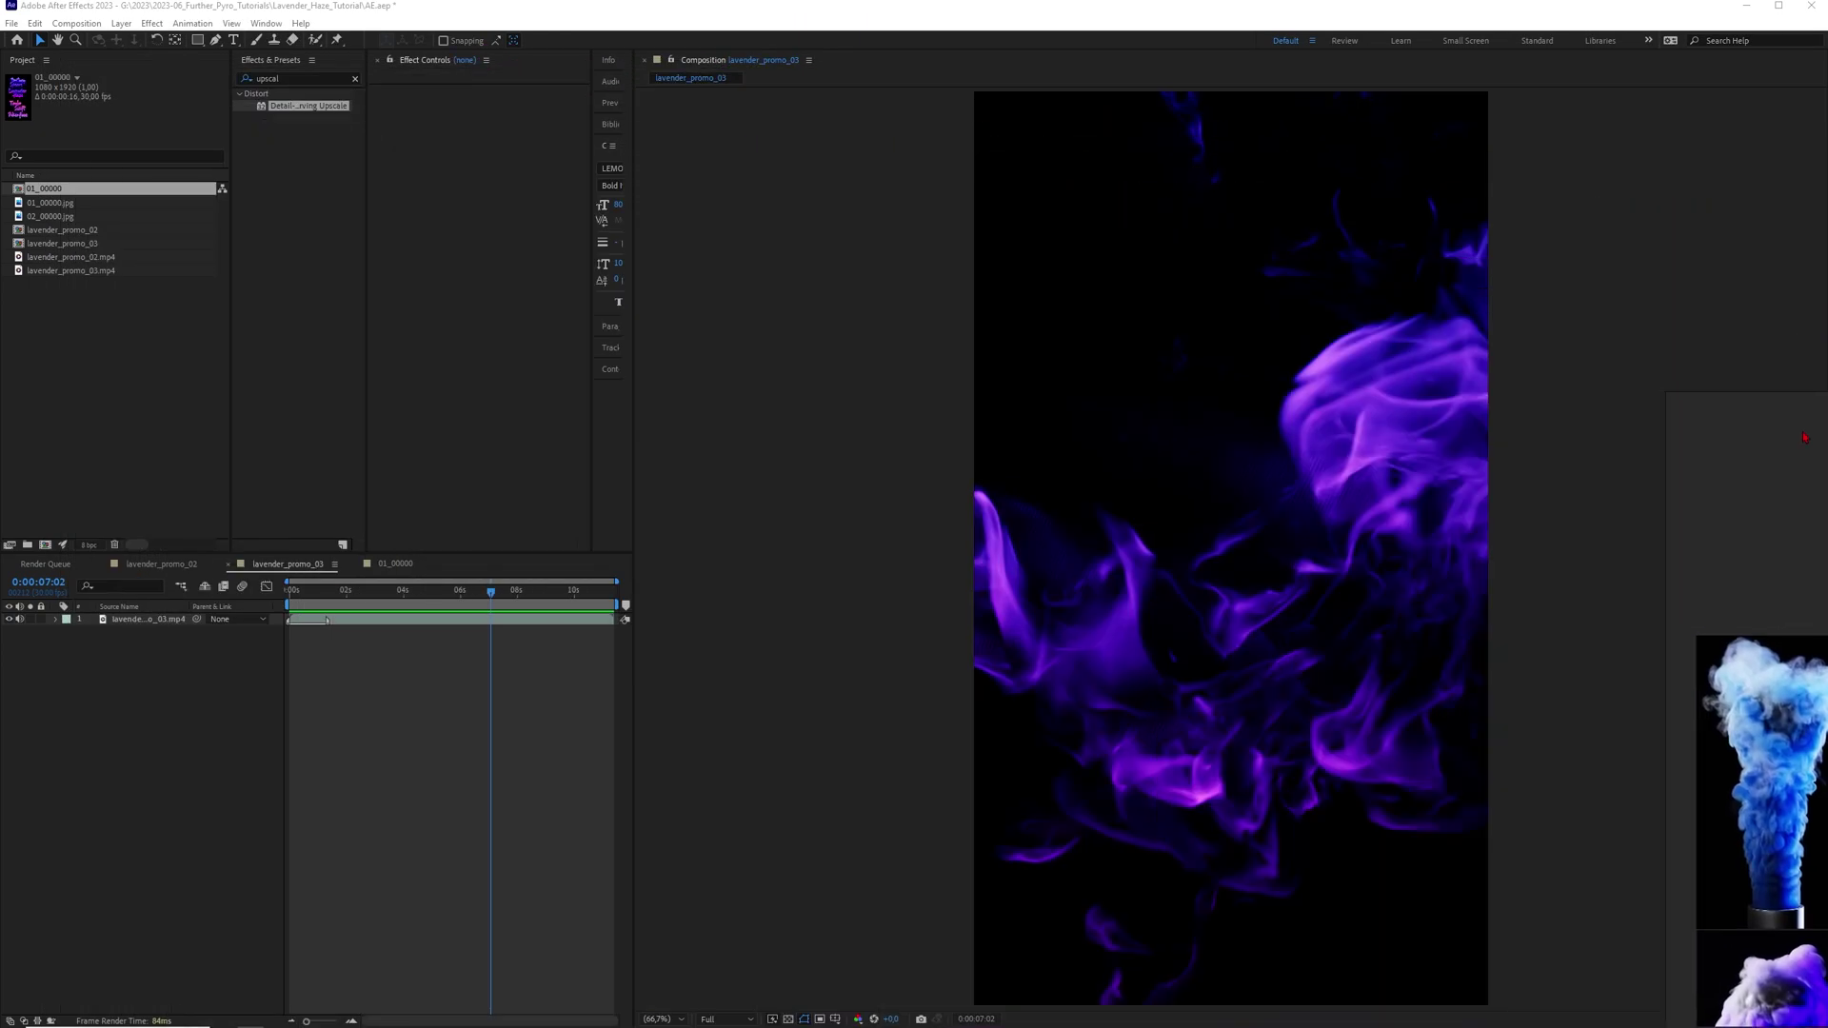
{"action": "left_click_drag", "start_coordinate": [491, 592], "coordinate": [308, 597]}
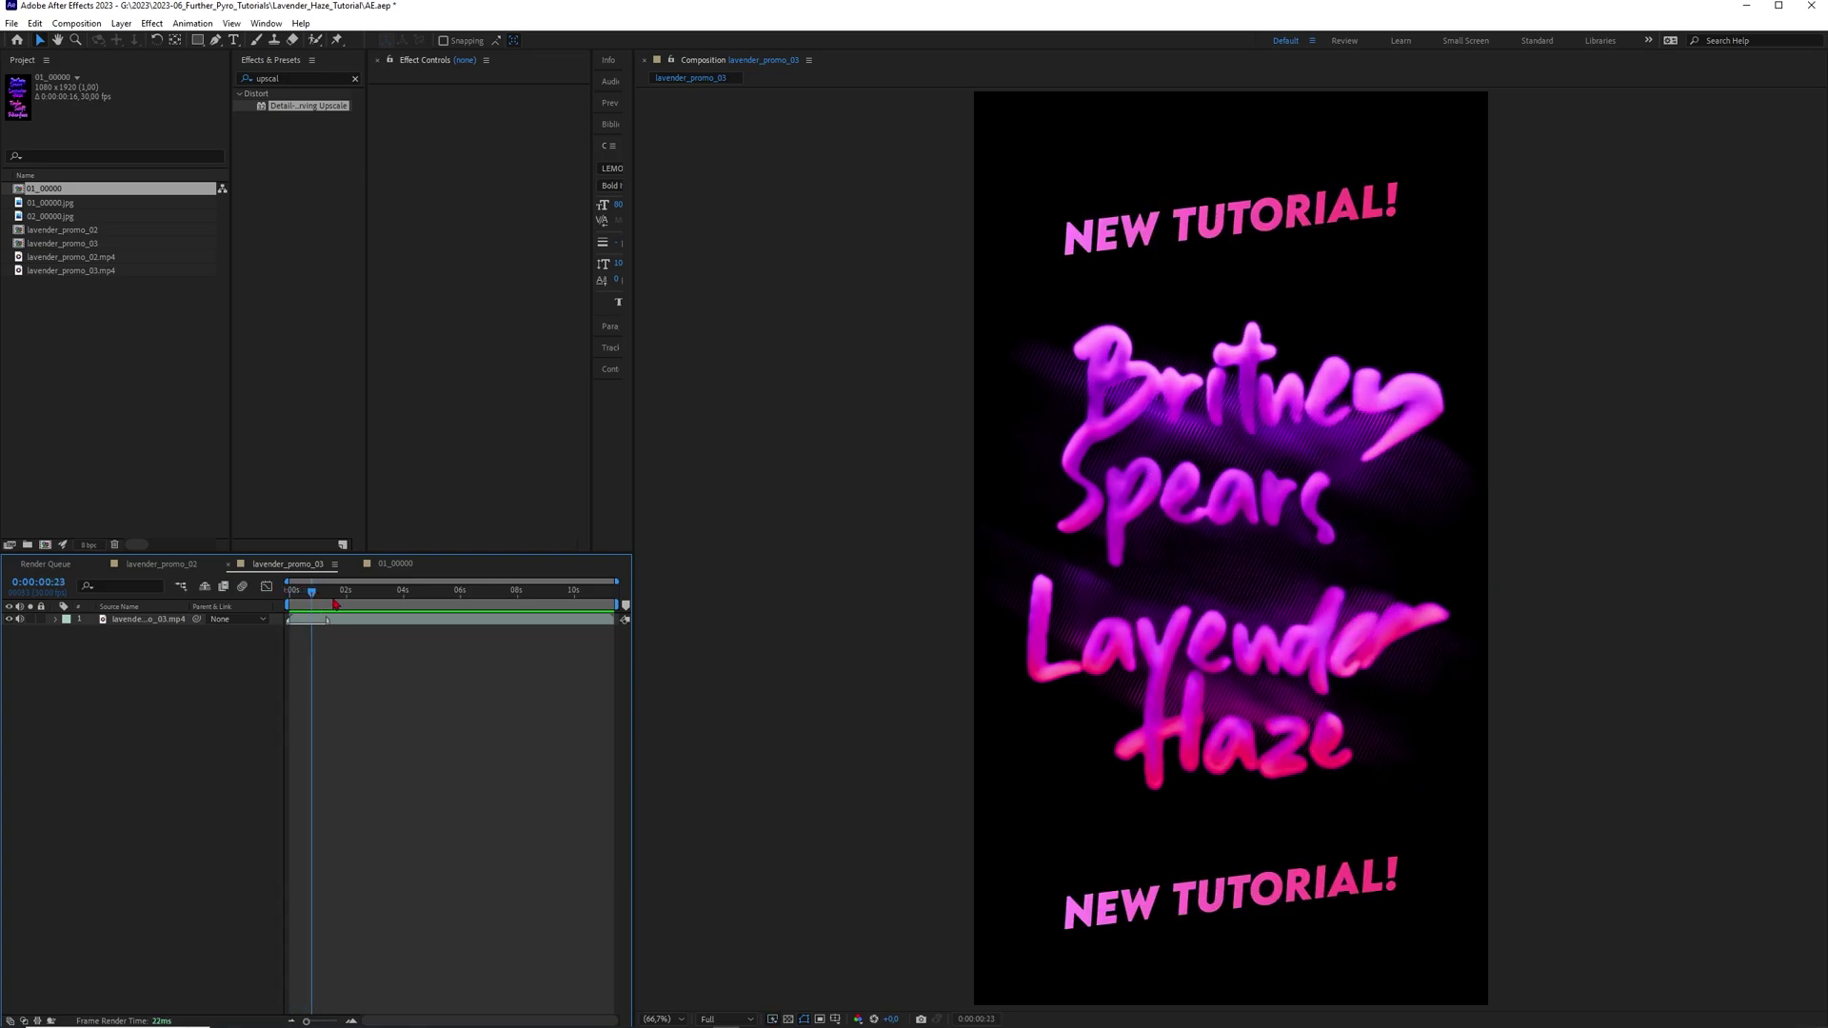
{"action": "key", "text": "space"}
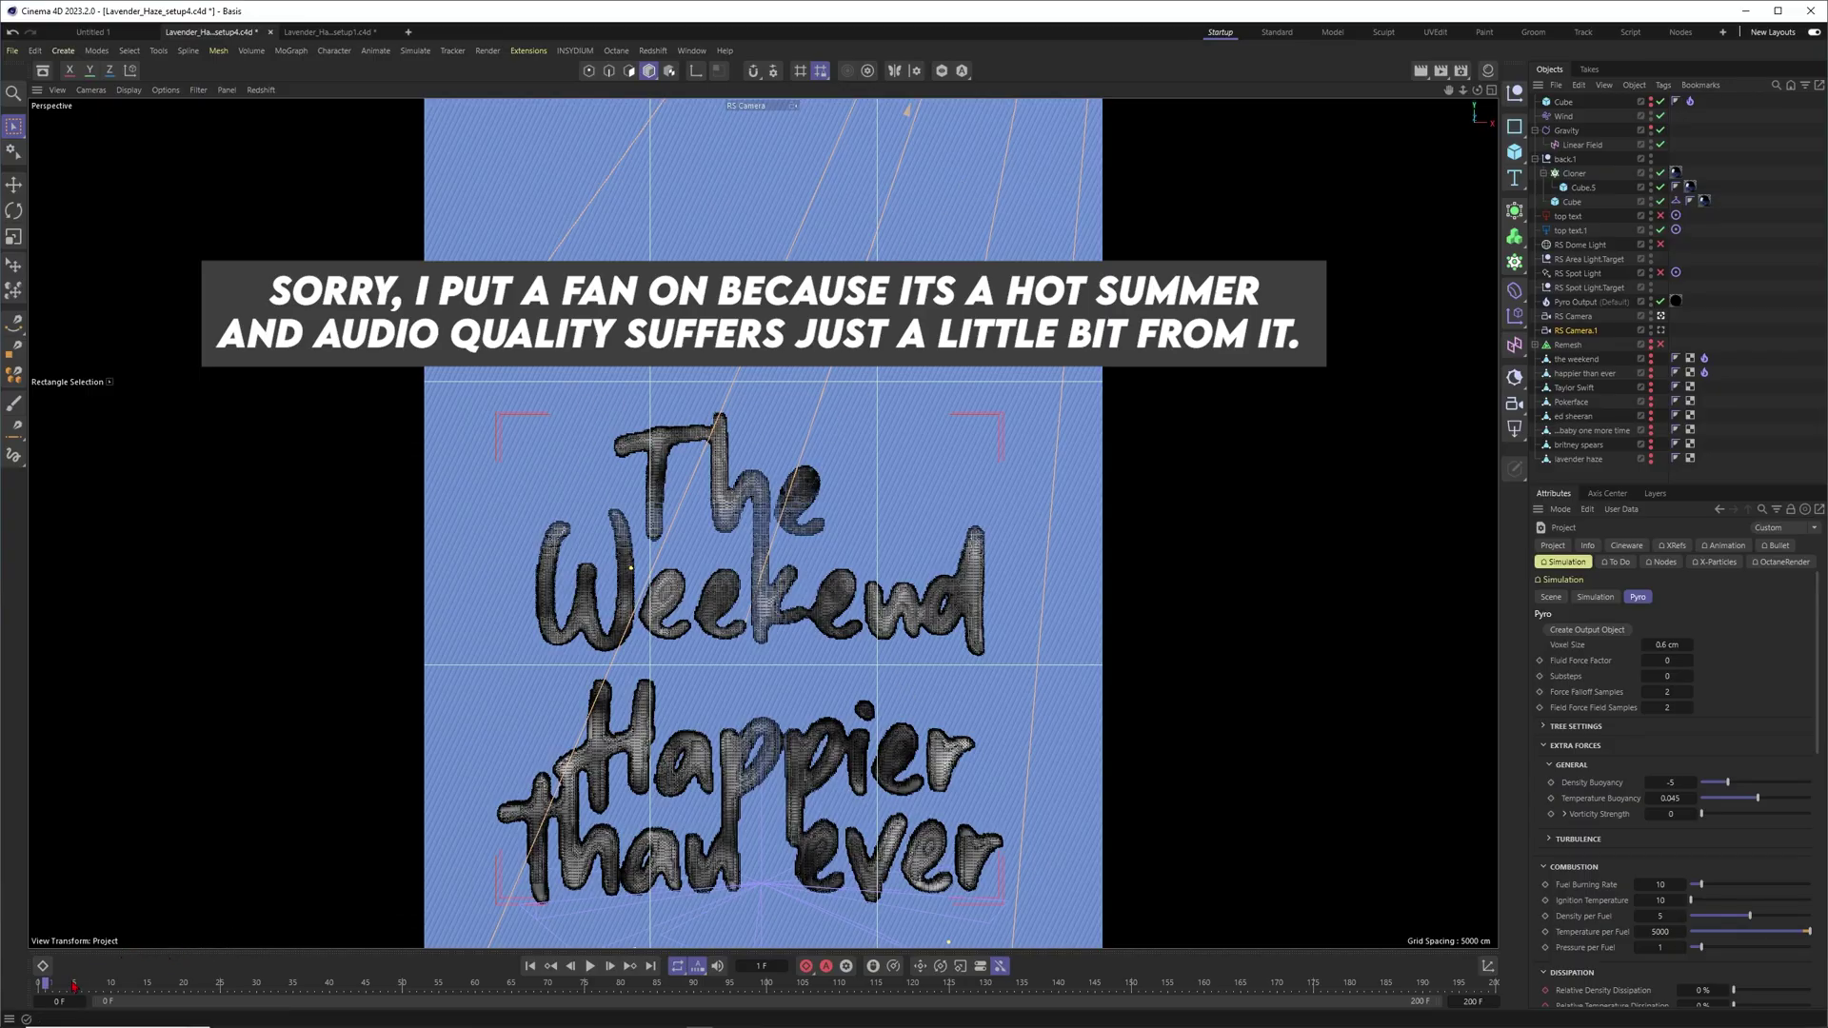
In Cinema 4D, scrub the Lavender_Haze_setup4 pyro simulation to frame 99 and view it in the Redshift RenderView
{"action": "left_click_drag", "start_coordinate": [75, 986], "coordinate": [724, 987]}
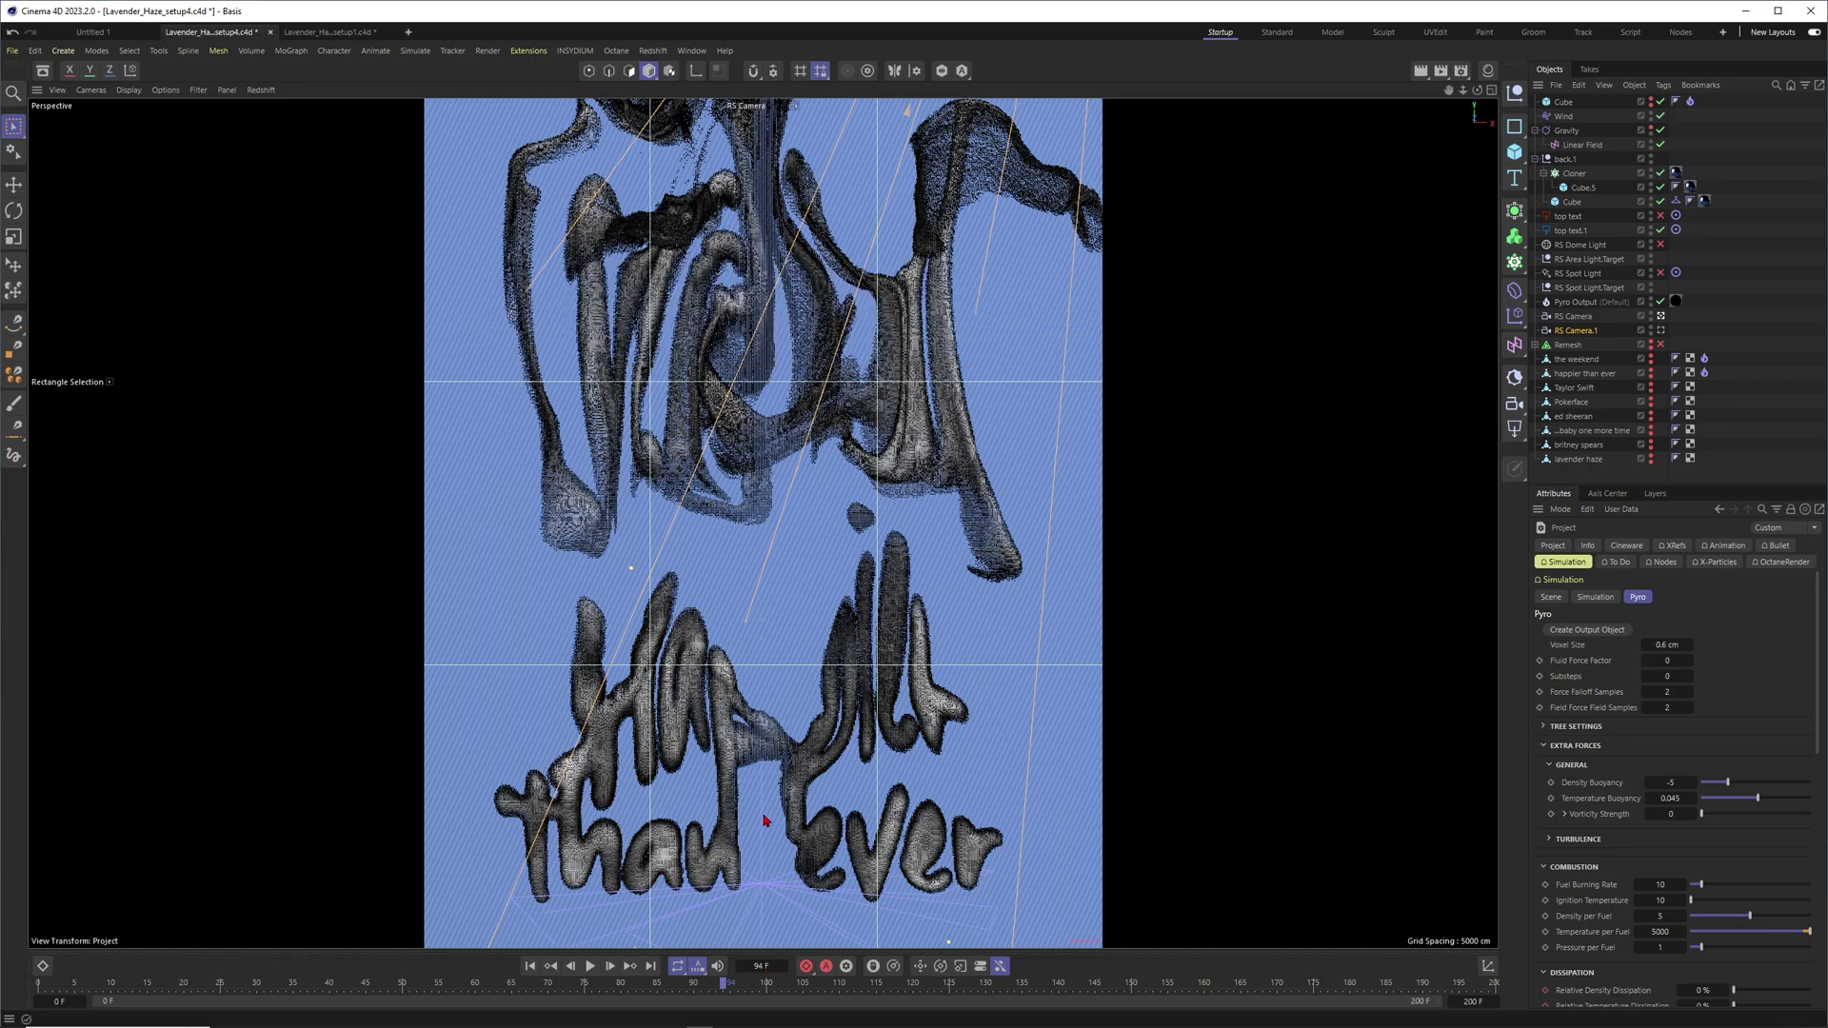
{"action": "left_click", "coordinate": [682, 994]}
{"action": "left_click_drag", "start_coordinate": [700, 994], "coordinate": [752, 990]}
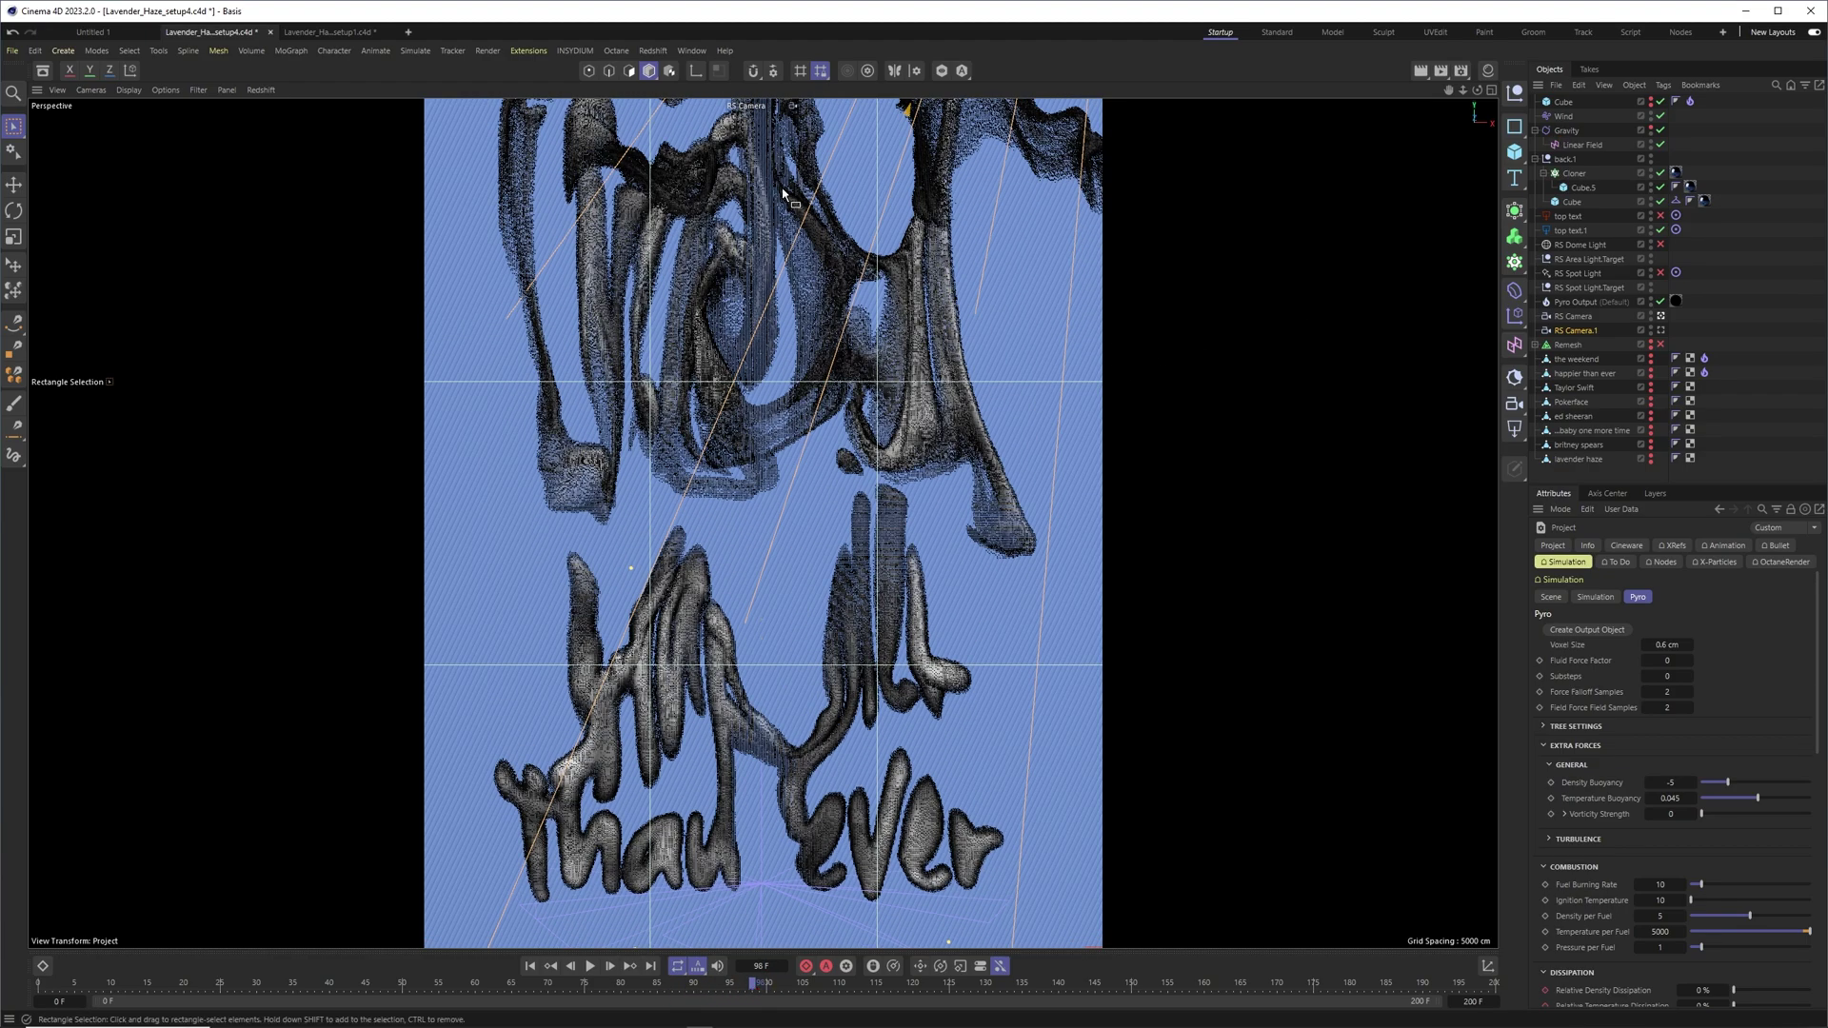
{"action": "left_click", "coordinate": [654, 50]}
{"action": "left_click", "coordinate": [684, 166]}
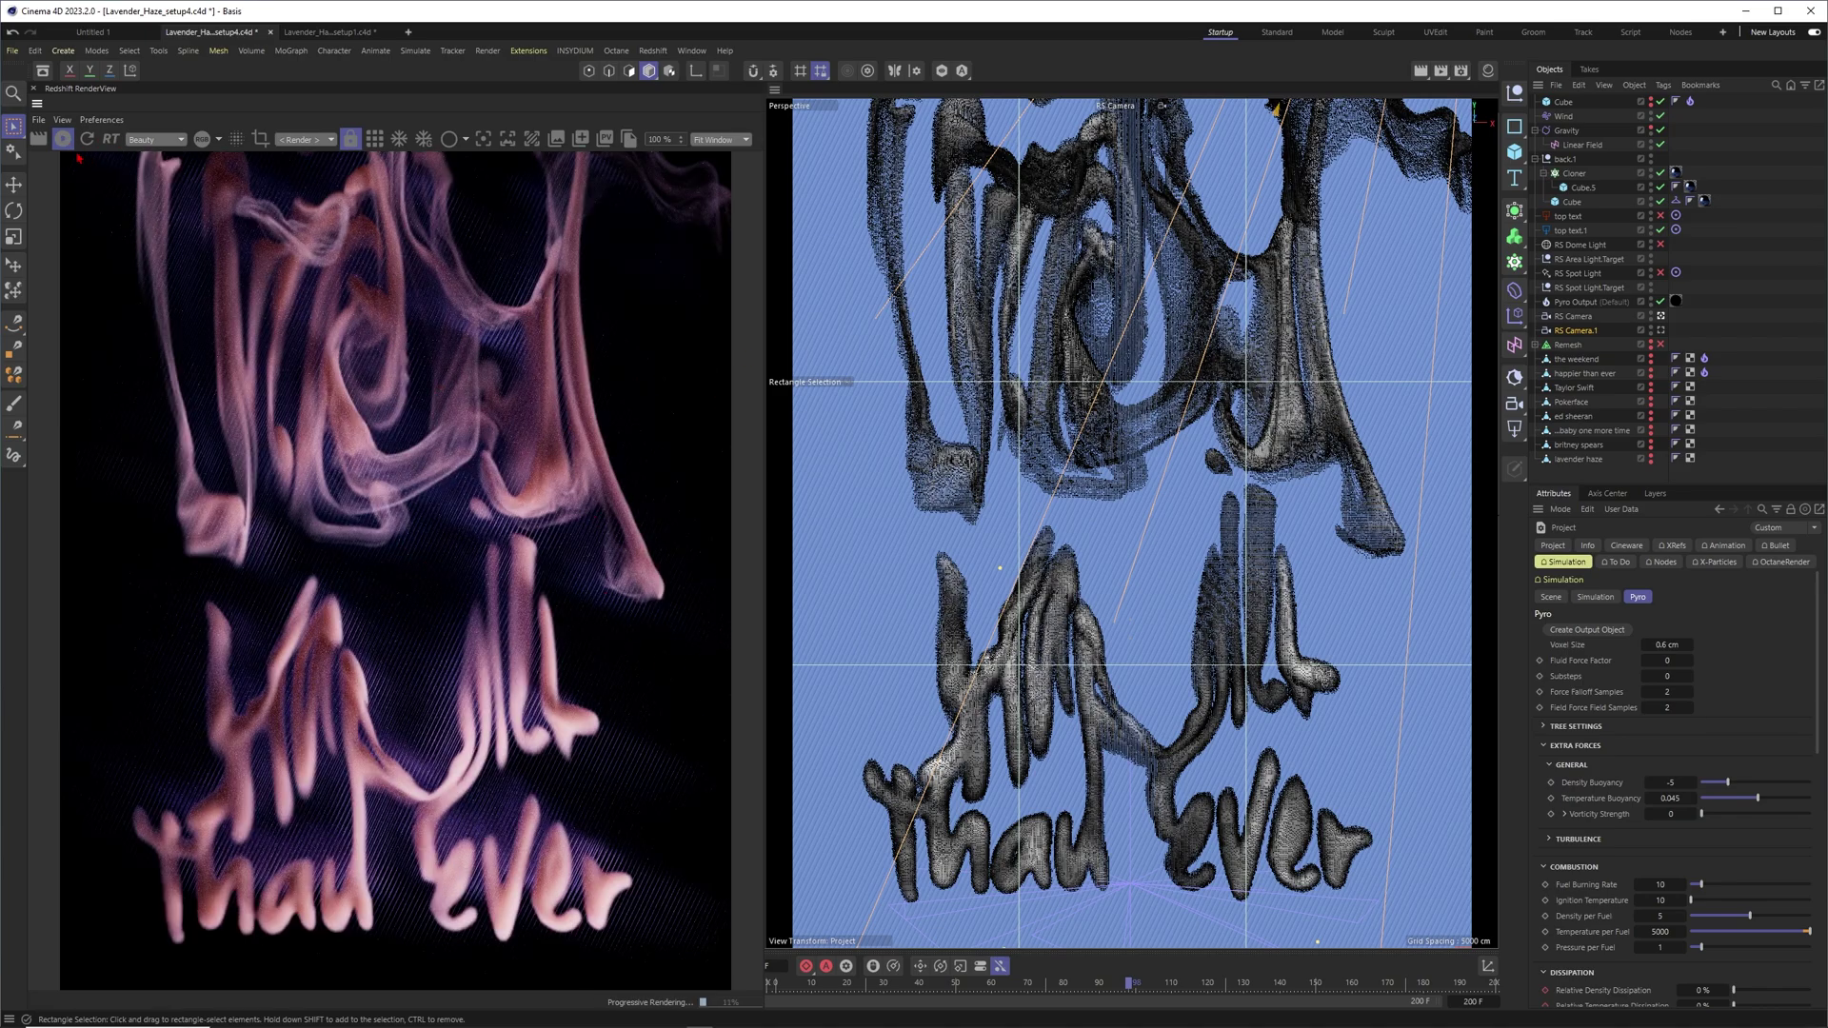
Switch to the Lavender_Haze_setup1 project, scrub to frame 136 and examine its Redshift preview, stopping the render
{"action": "left_click", "coordinate": [329, 32]}
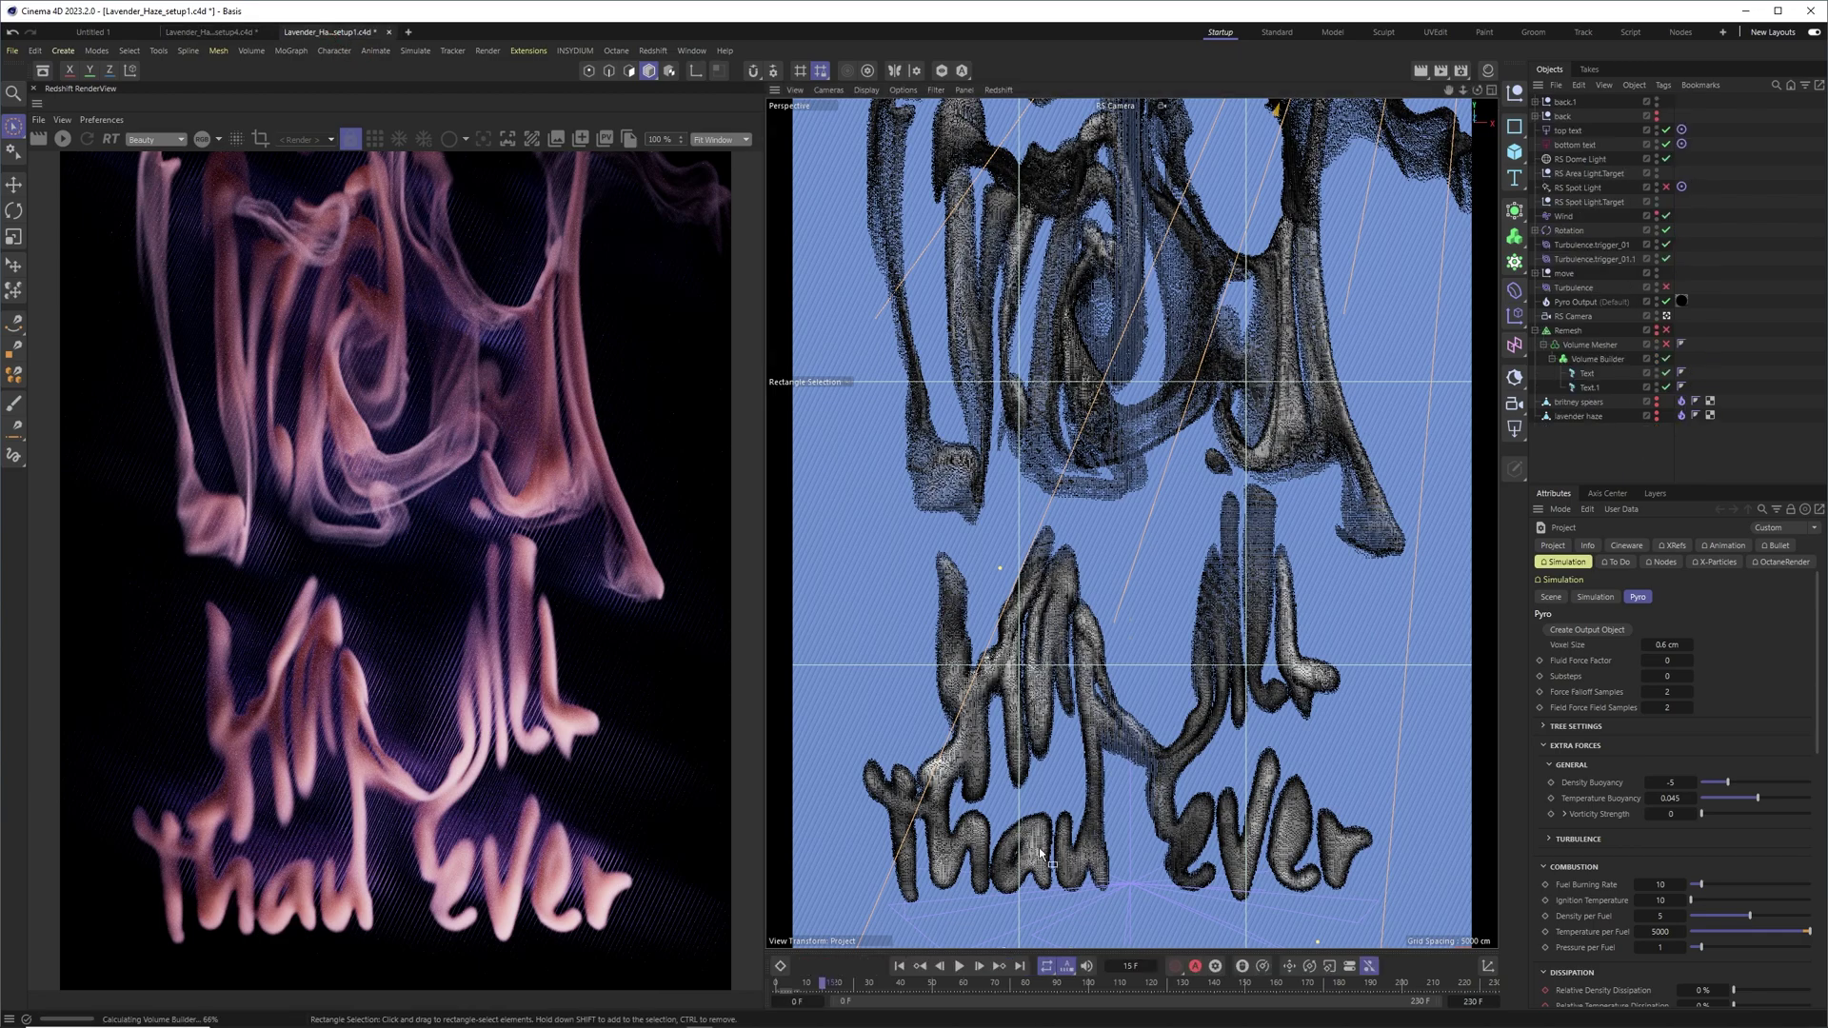
{"action": "left_click_drag", "start_coordinate": [825, 985], "coordinate": [1206, 982]}
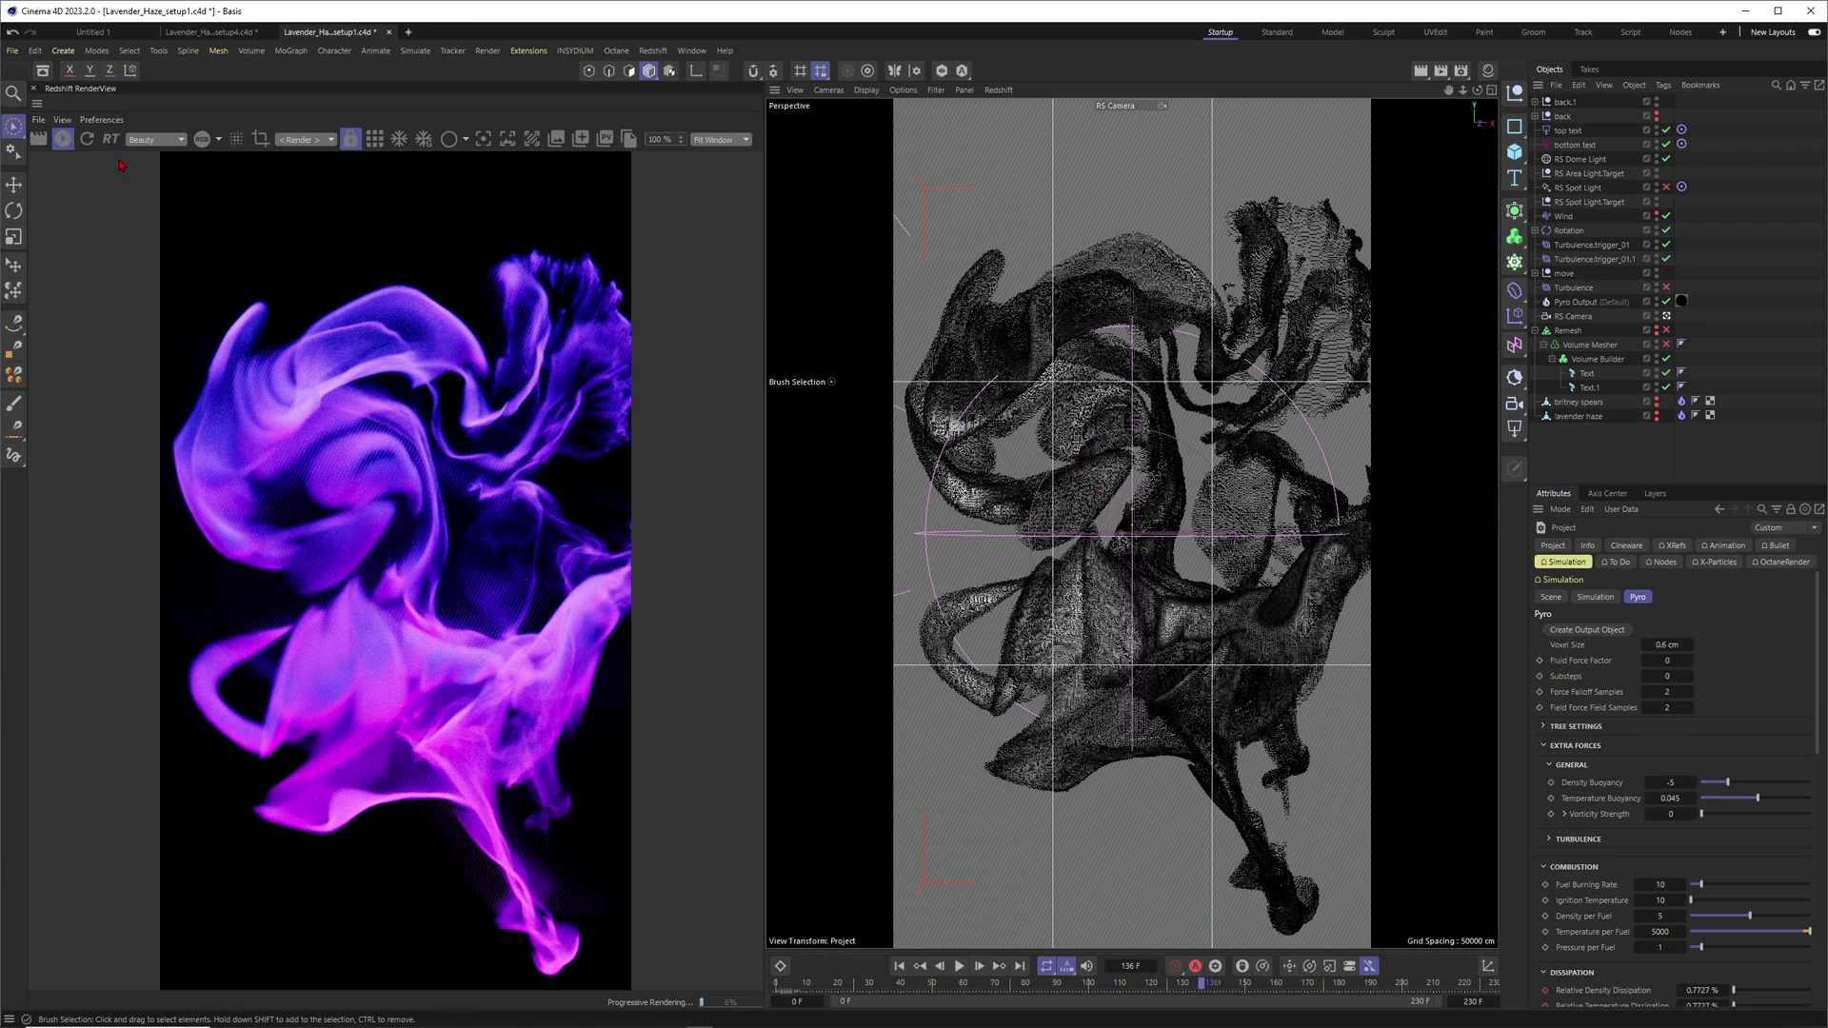
{"action": "left_click", "coordinate": [61, 143]}
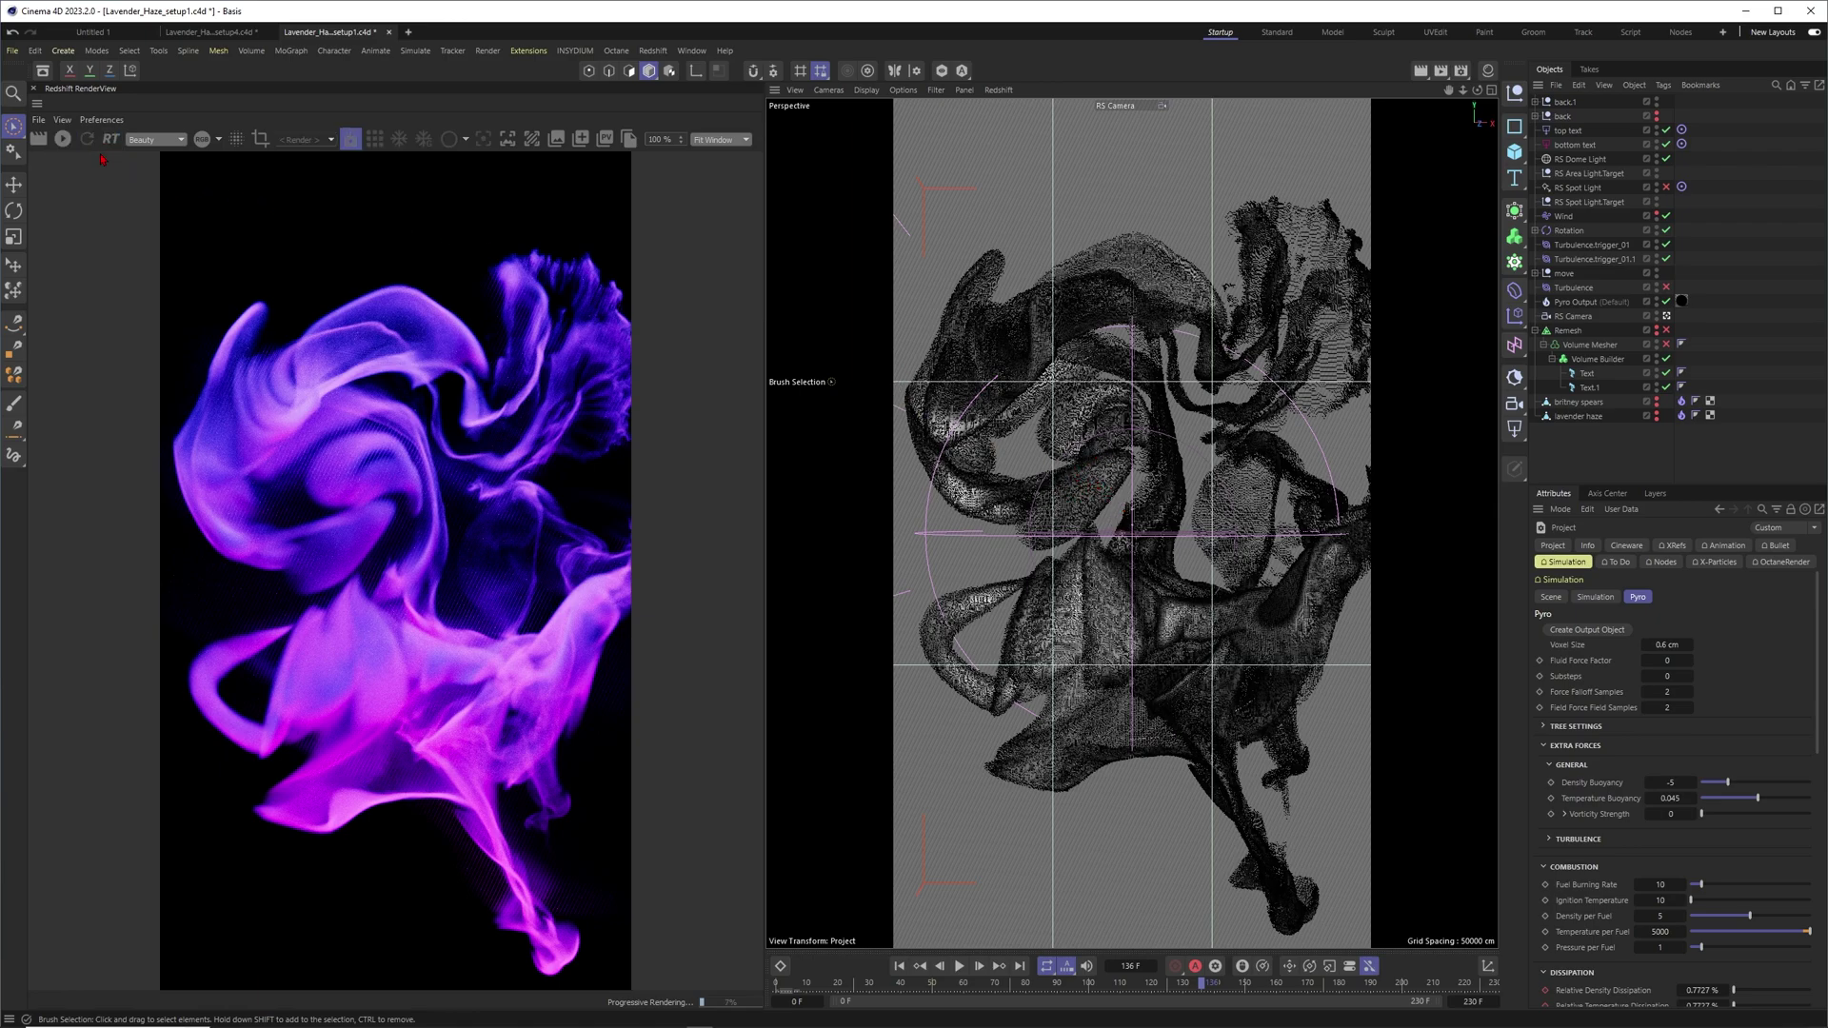
Start a new empty project by deleting its sphere, with the Redshift RenderView closed
{"action": "left_click", "coordinate": [407, 31]}
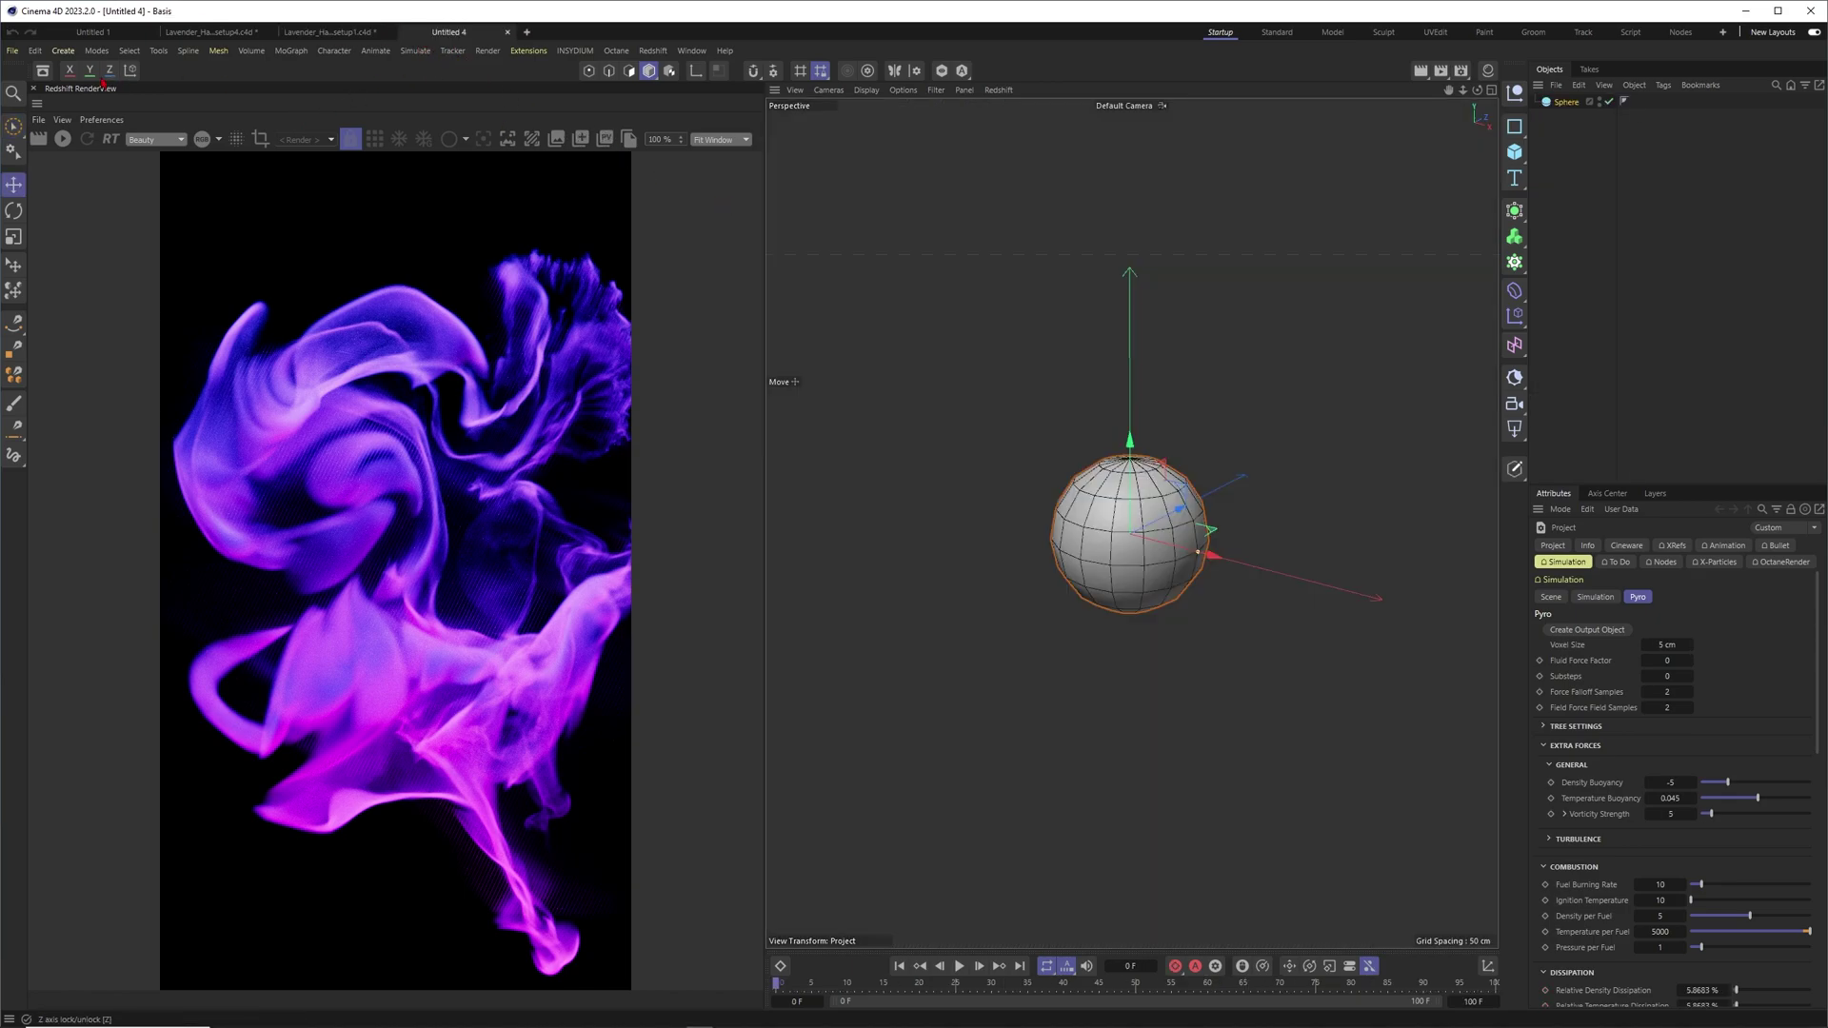
{"action": "left_click", "coordinate": [34, 88]}
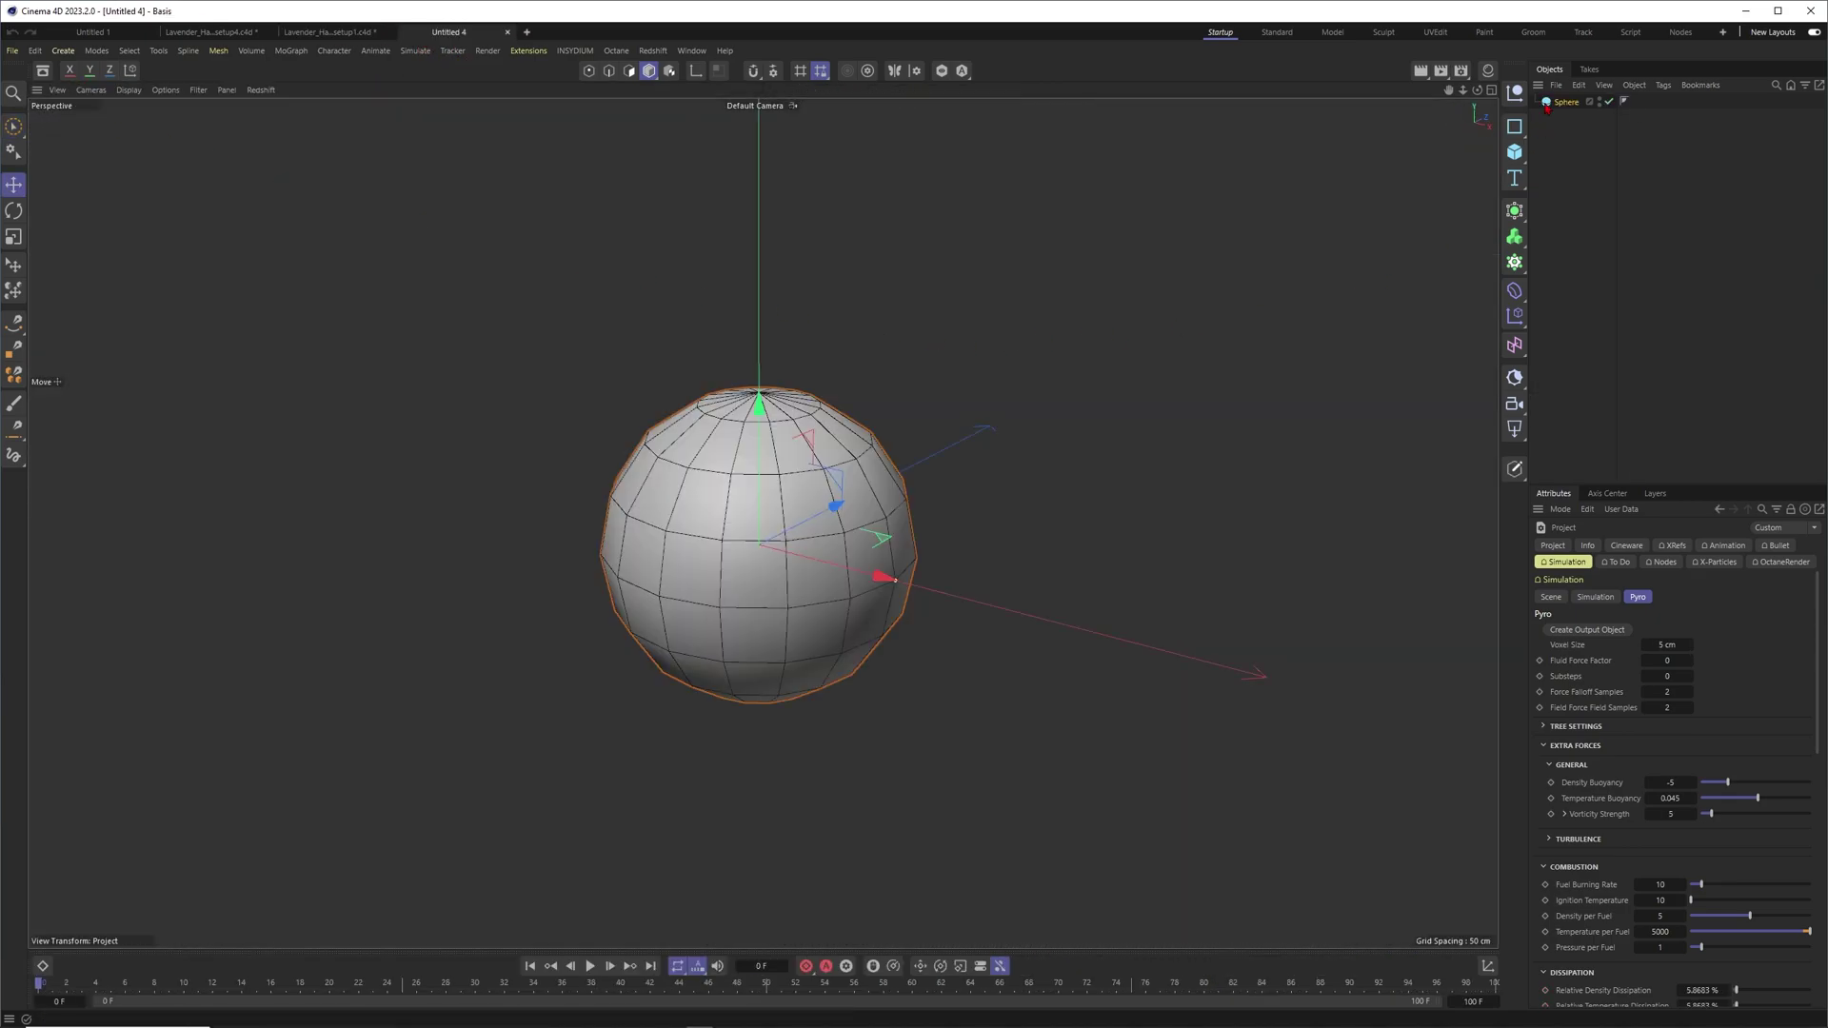
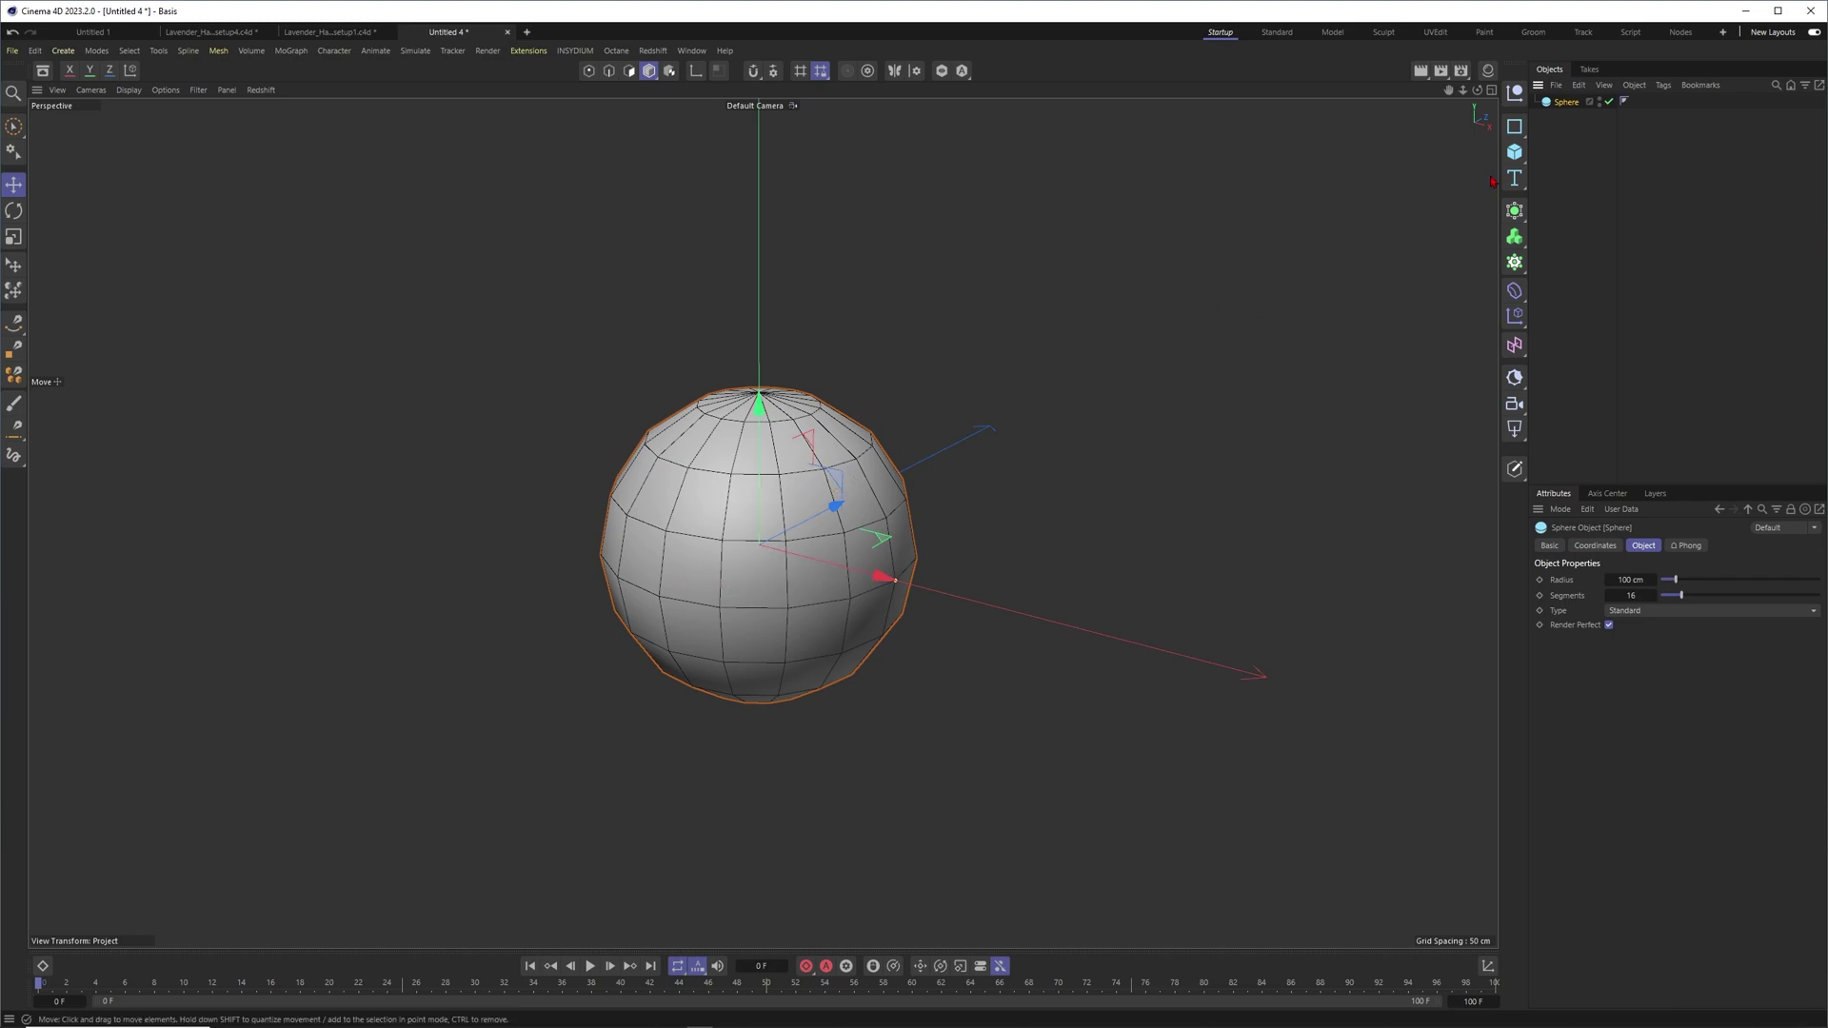
{"action": "key", "text": "Delete"}
Add a Text object to the scene and set its alignment to Middle
{"action": "left_click_drag", "start_coordinate": [1520, 179], "coordinate": [1569, 200]}
{"action": "scroll", "coordinate": [986, 483], "scroll_direction": "down", "scroll_amount": 5}
{"action": "left_click_drag", "start_coordinate": [986, 483], "coordinate": [1104, 438], "text": "alt"}
{"action": "middle_click_drag", "start_coordinate": [1104, 438], "coordinate": [1057, 435], "text": "alt"}
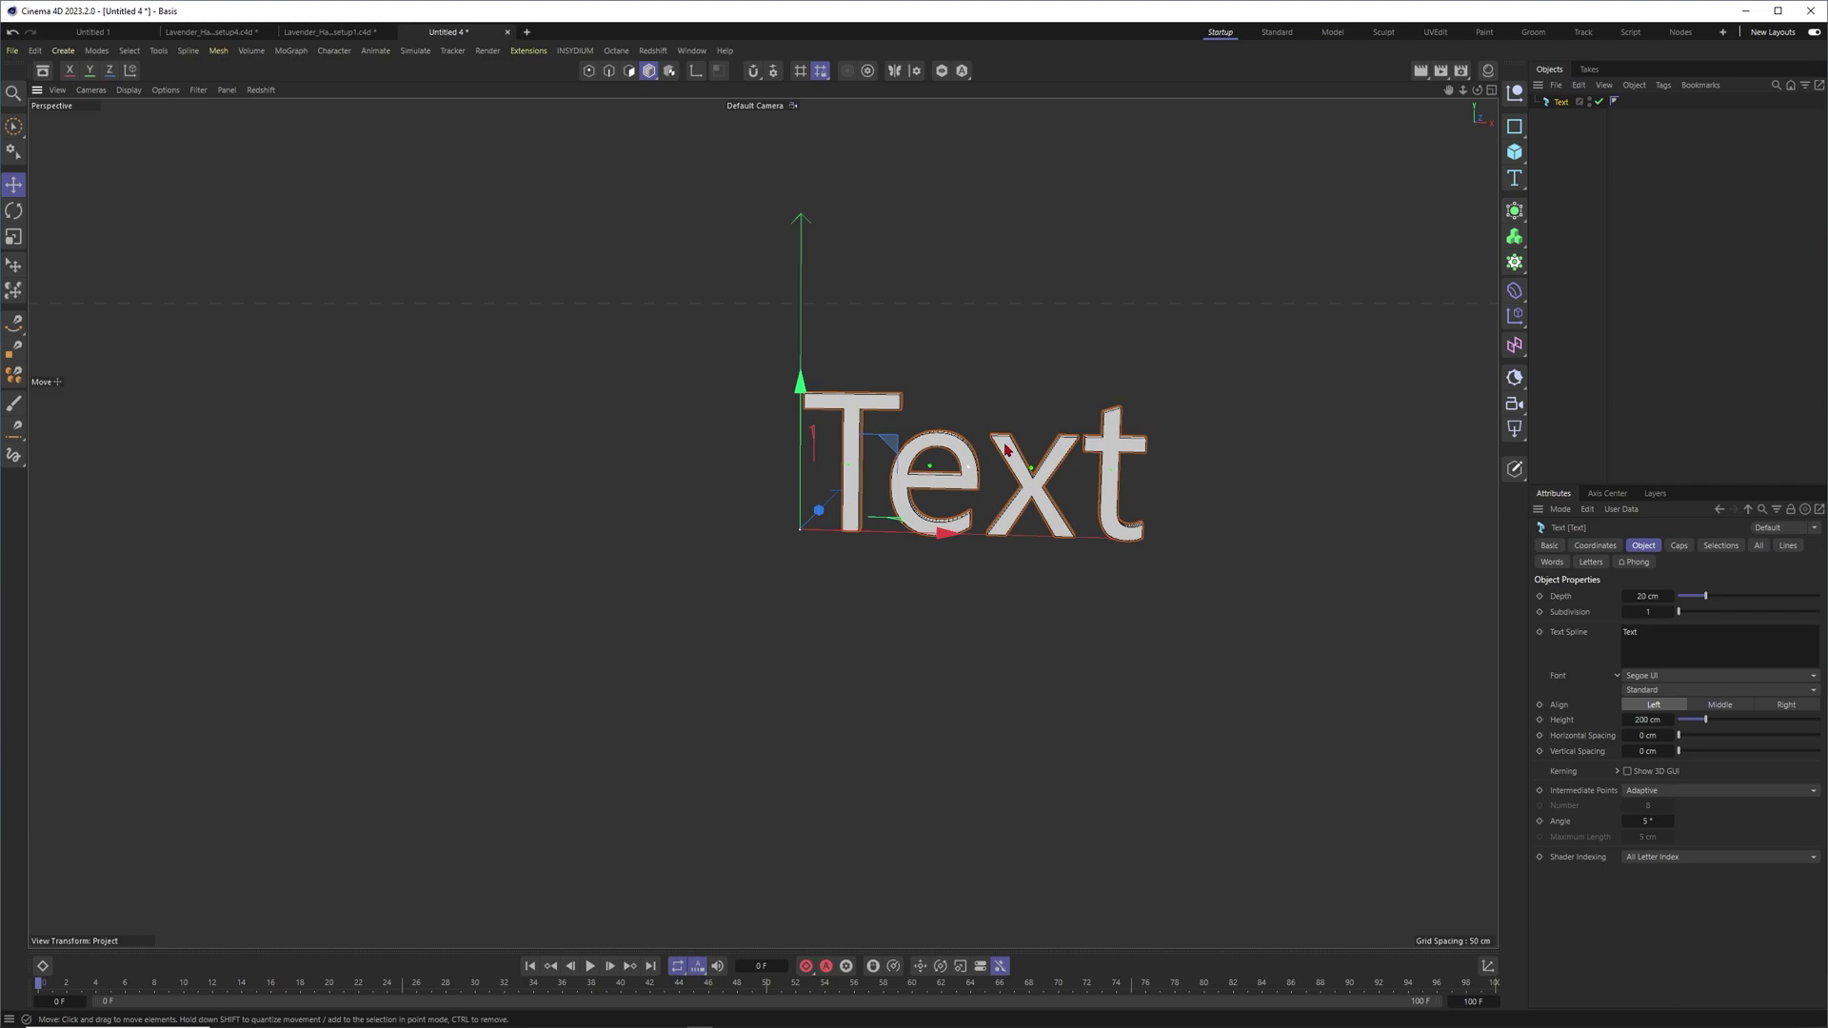
{"action": "left_click", "coordinate": [1718, 704]}
{"action": "scroll", "coordinate": [865, 523], "scroll_direction": "down", "scroll_amount": 3}
{"action": "scroll", "coordinate": [864, 524], "scroll_direction": "up", "scroll_amount": 2}
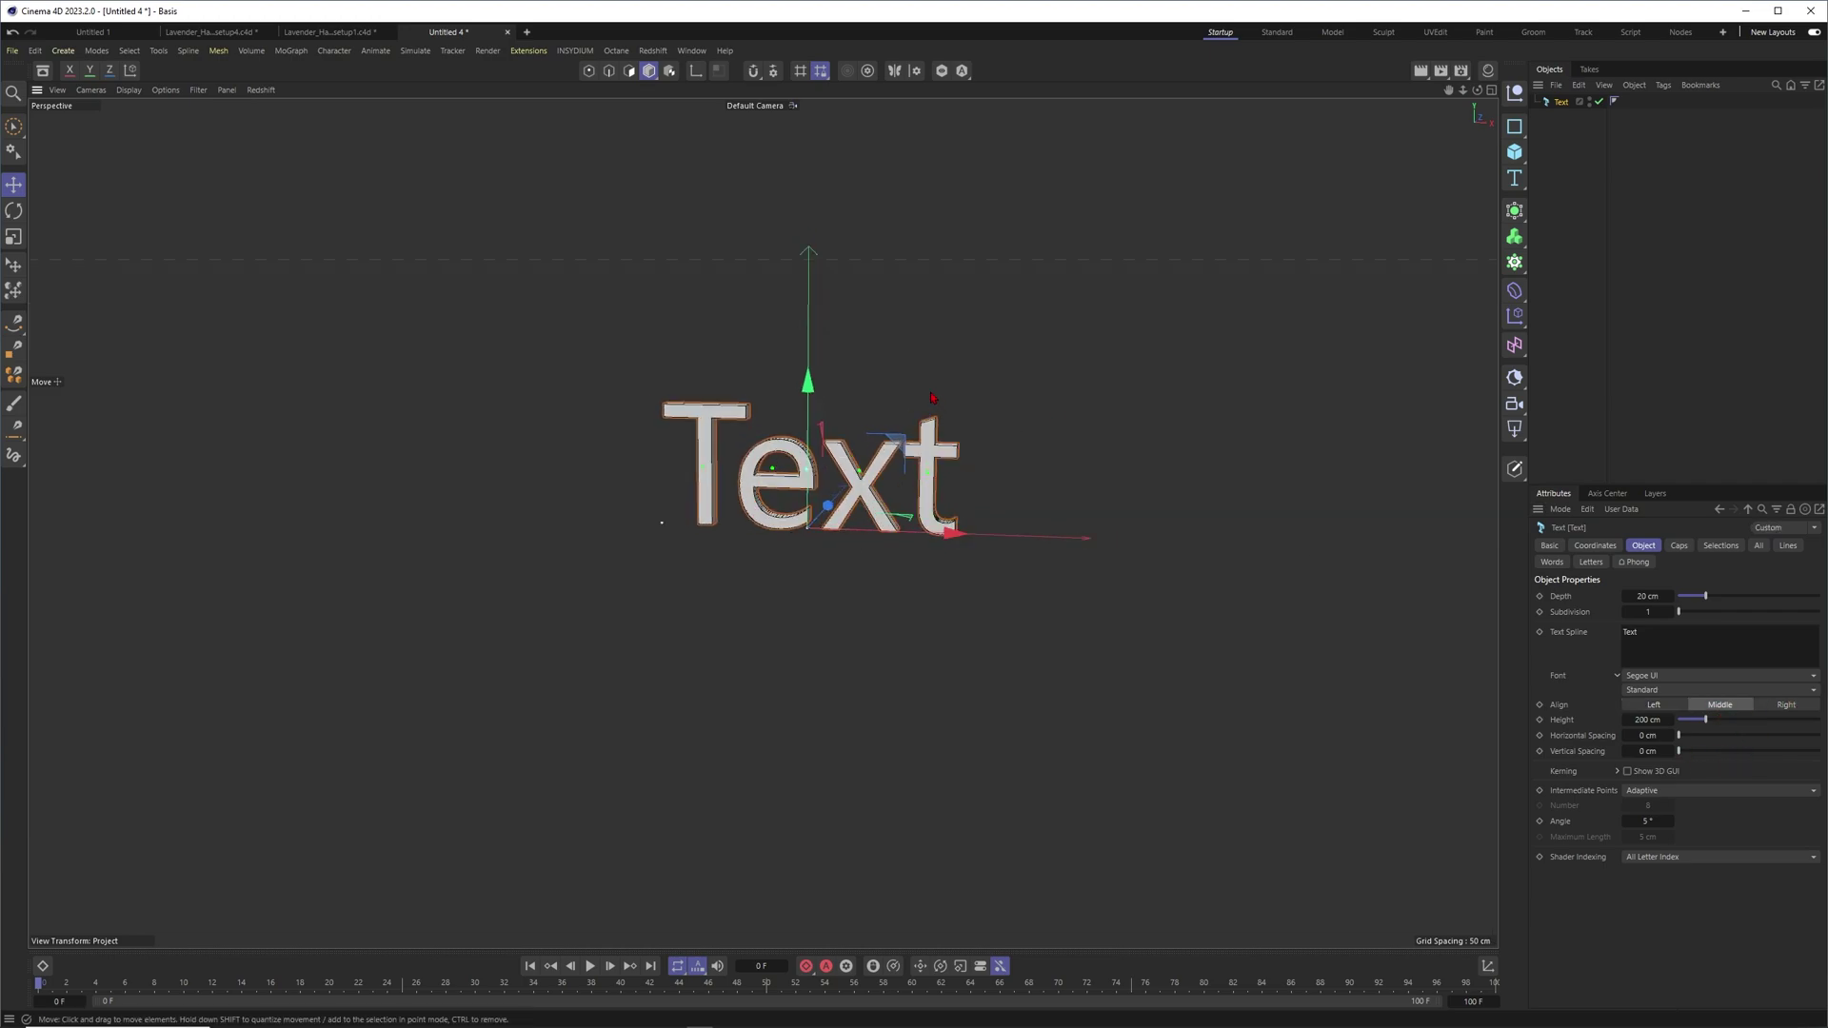
Add a Figure object and move it along the X axis beside the text as a scale reference
{"action": "left_click", "coordinate": [1513, 151]}
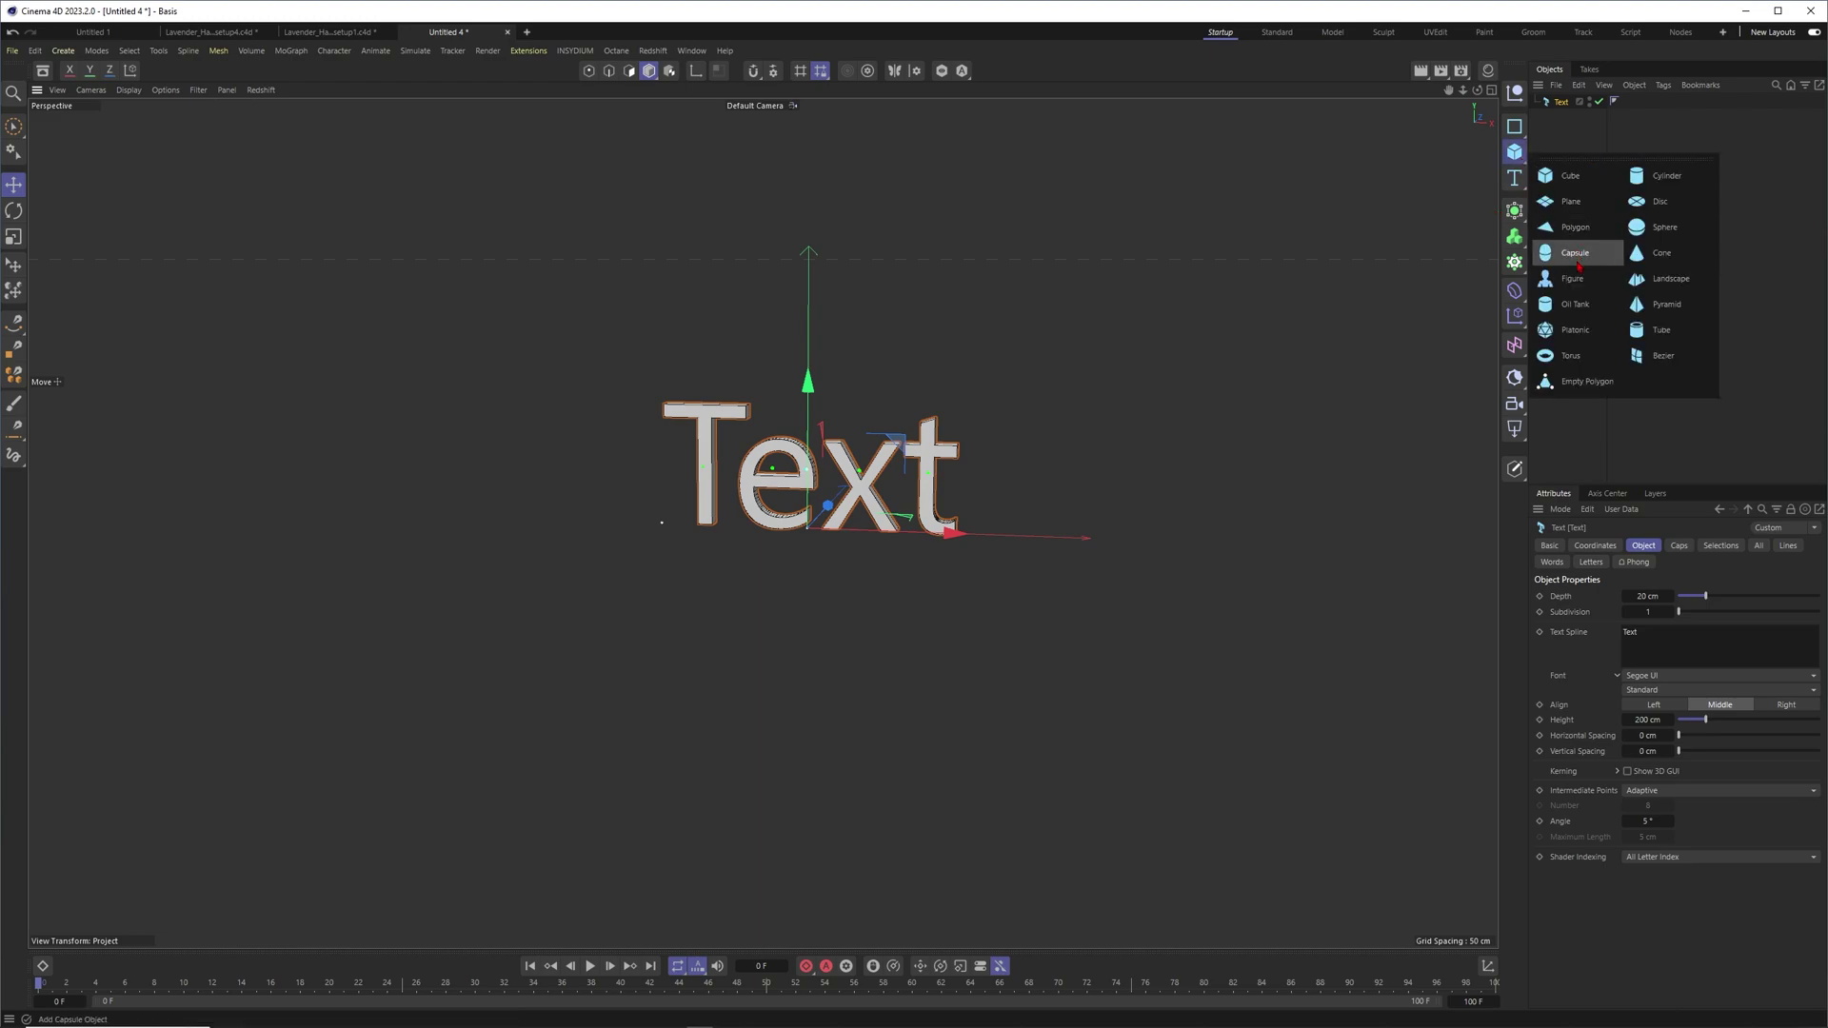
{"action": "left_click", "coordinate": [1573, 279]}
{"action": "left_click_drag", "start_coordinate": [948, 530], "coordinate": [1228, 542]}
{"action": "scroll", "coordinate": [952, 461], "scroll_direction": "up", "scroll_amount": 2}
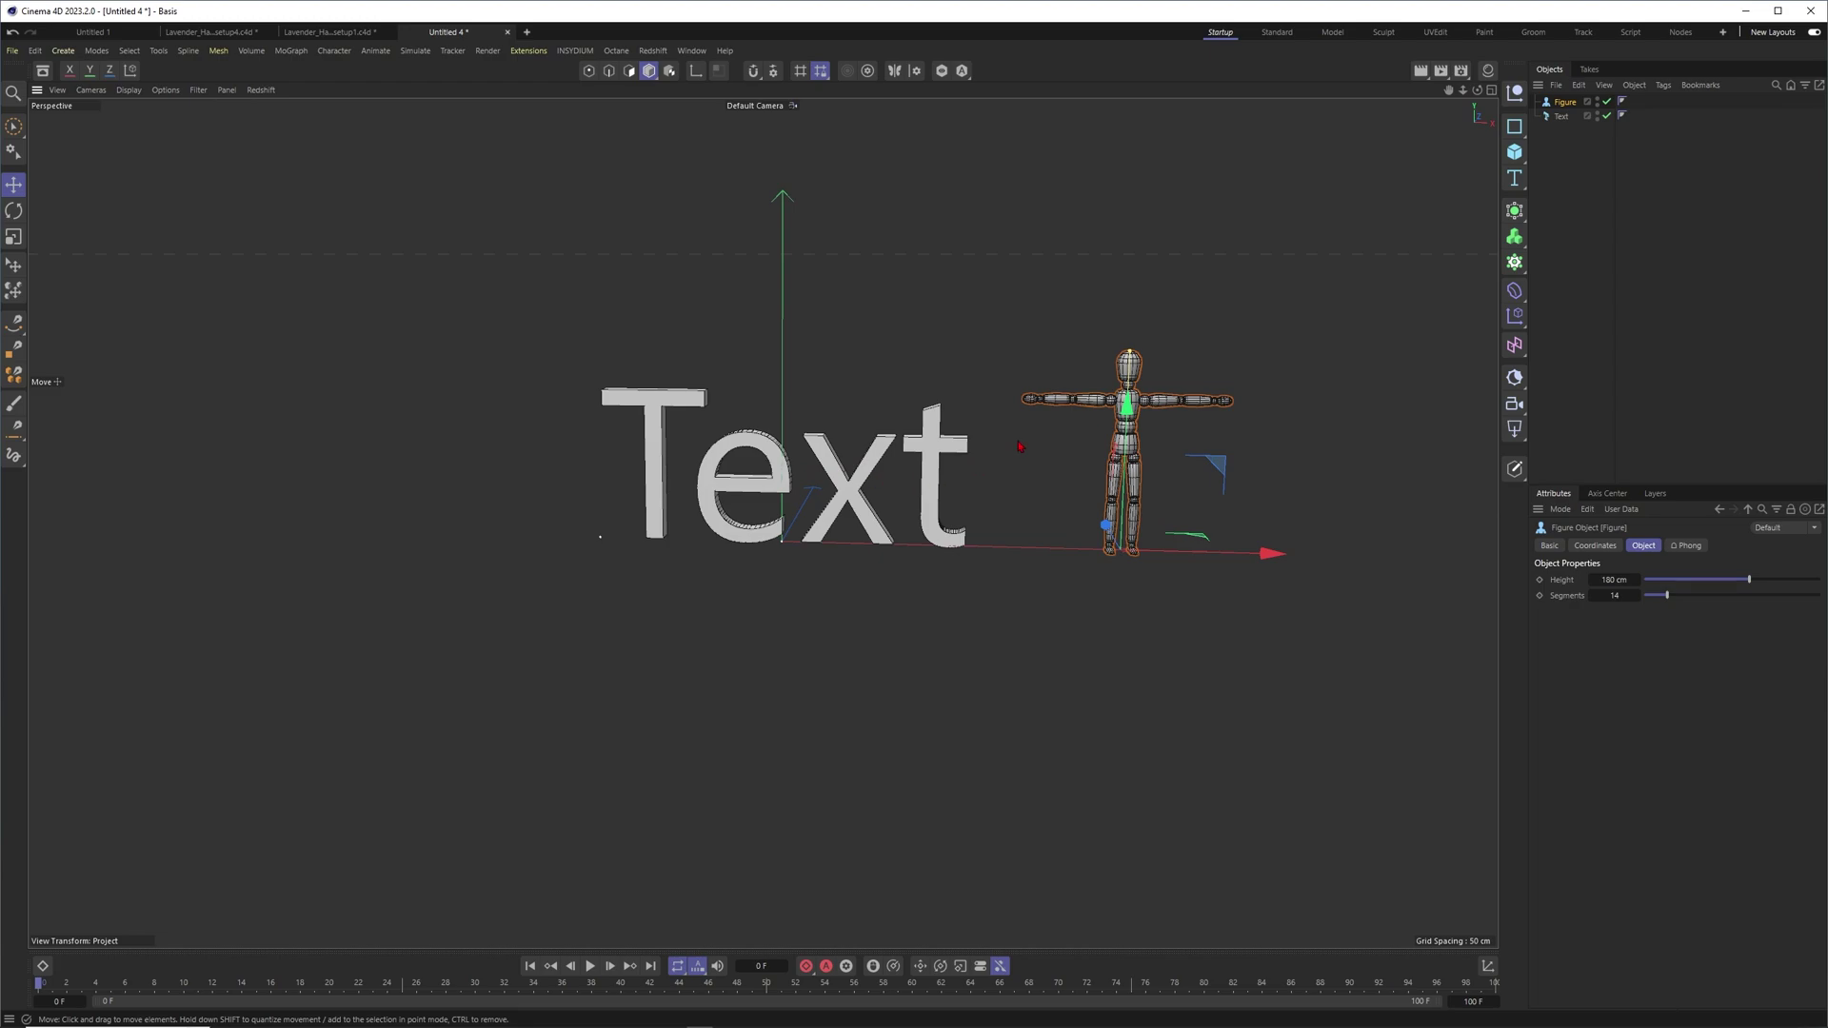
Set the Text object's height to 120 cm after trying 150 cm
{"action": "left_click", "coordinate": [883, 488]}
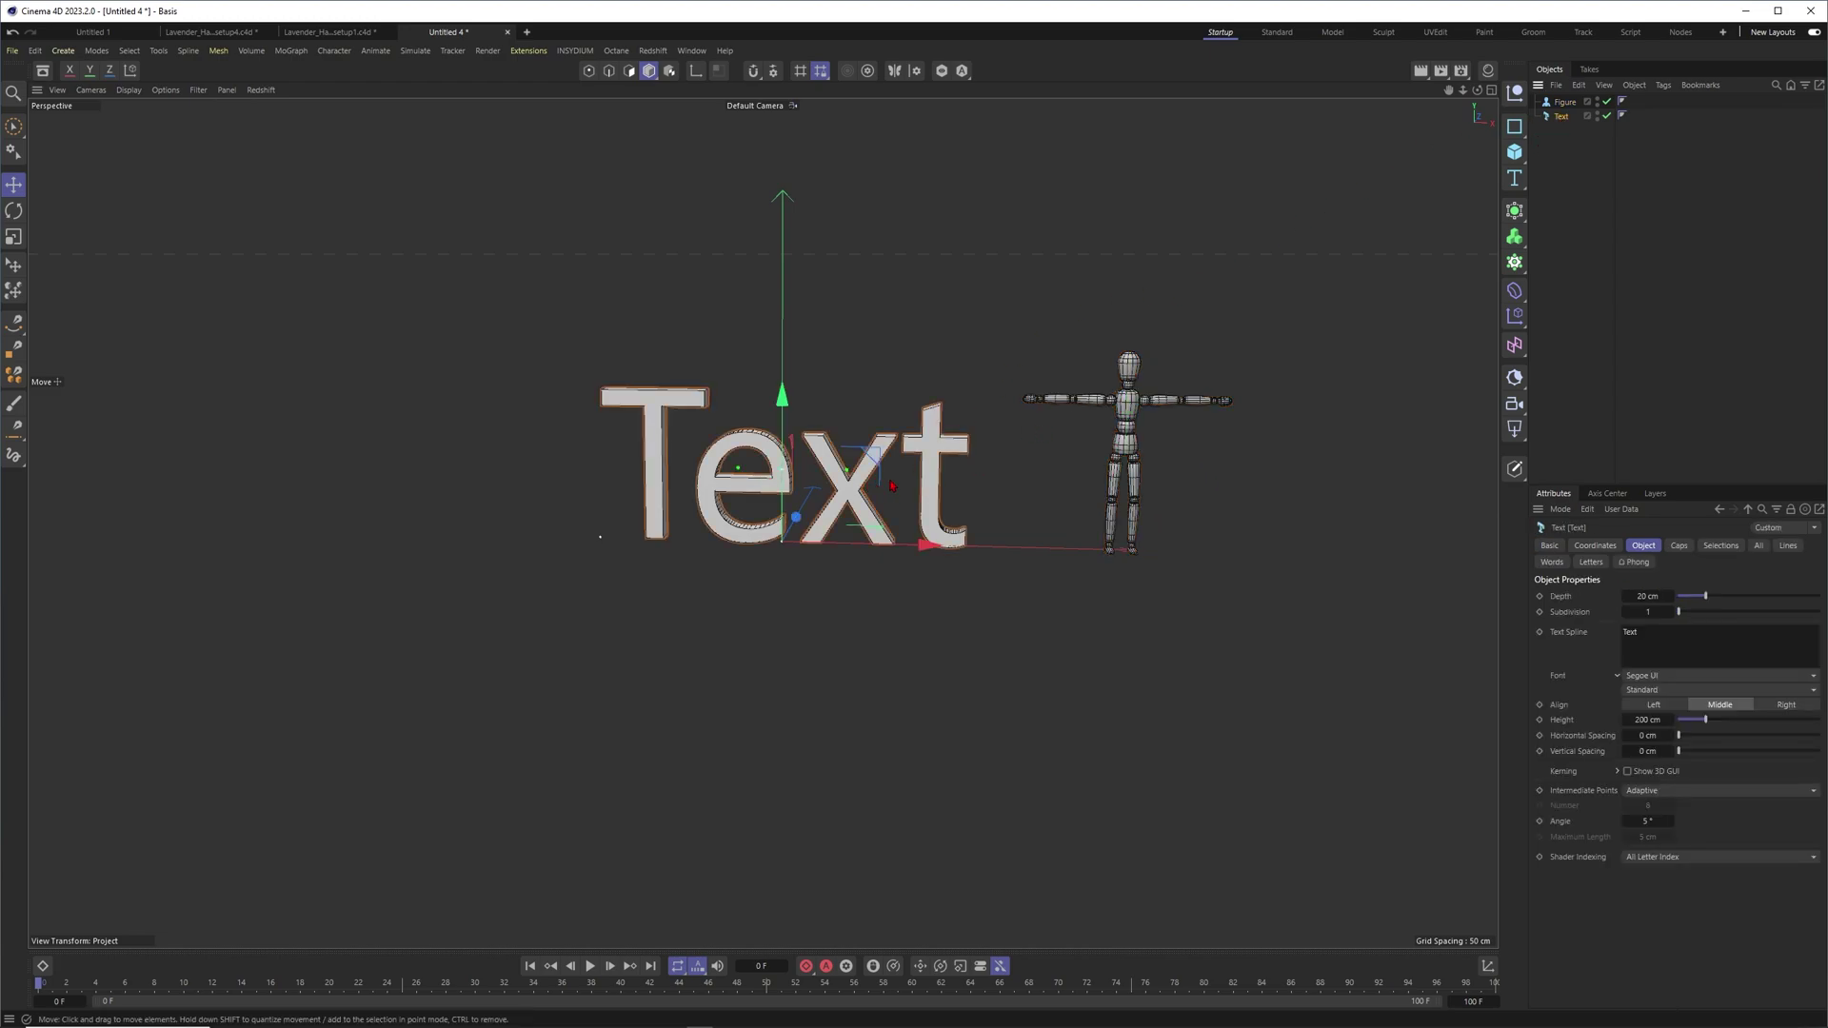
{"action": "double_click", "coordinate": [1647, 719]}
{"action": "type", "text": "150"}
{"action": "key", "text": "Return"}
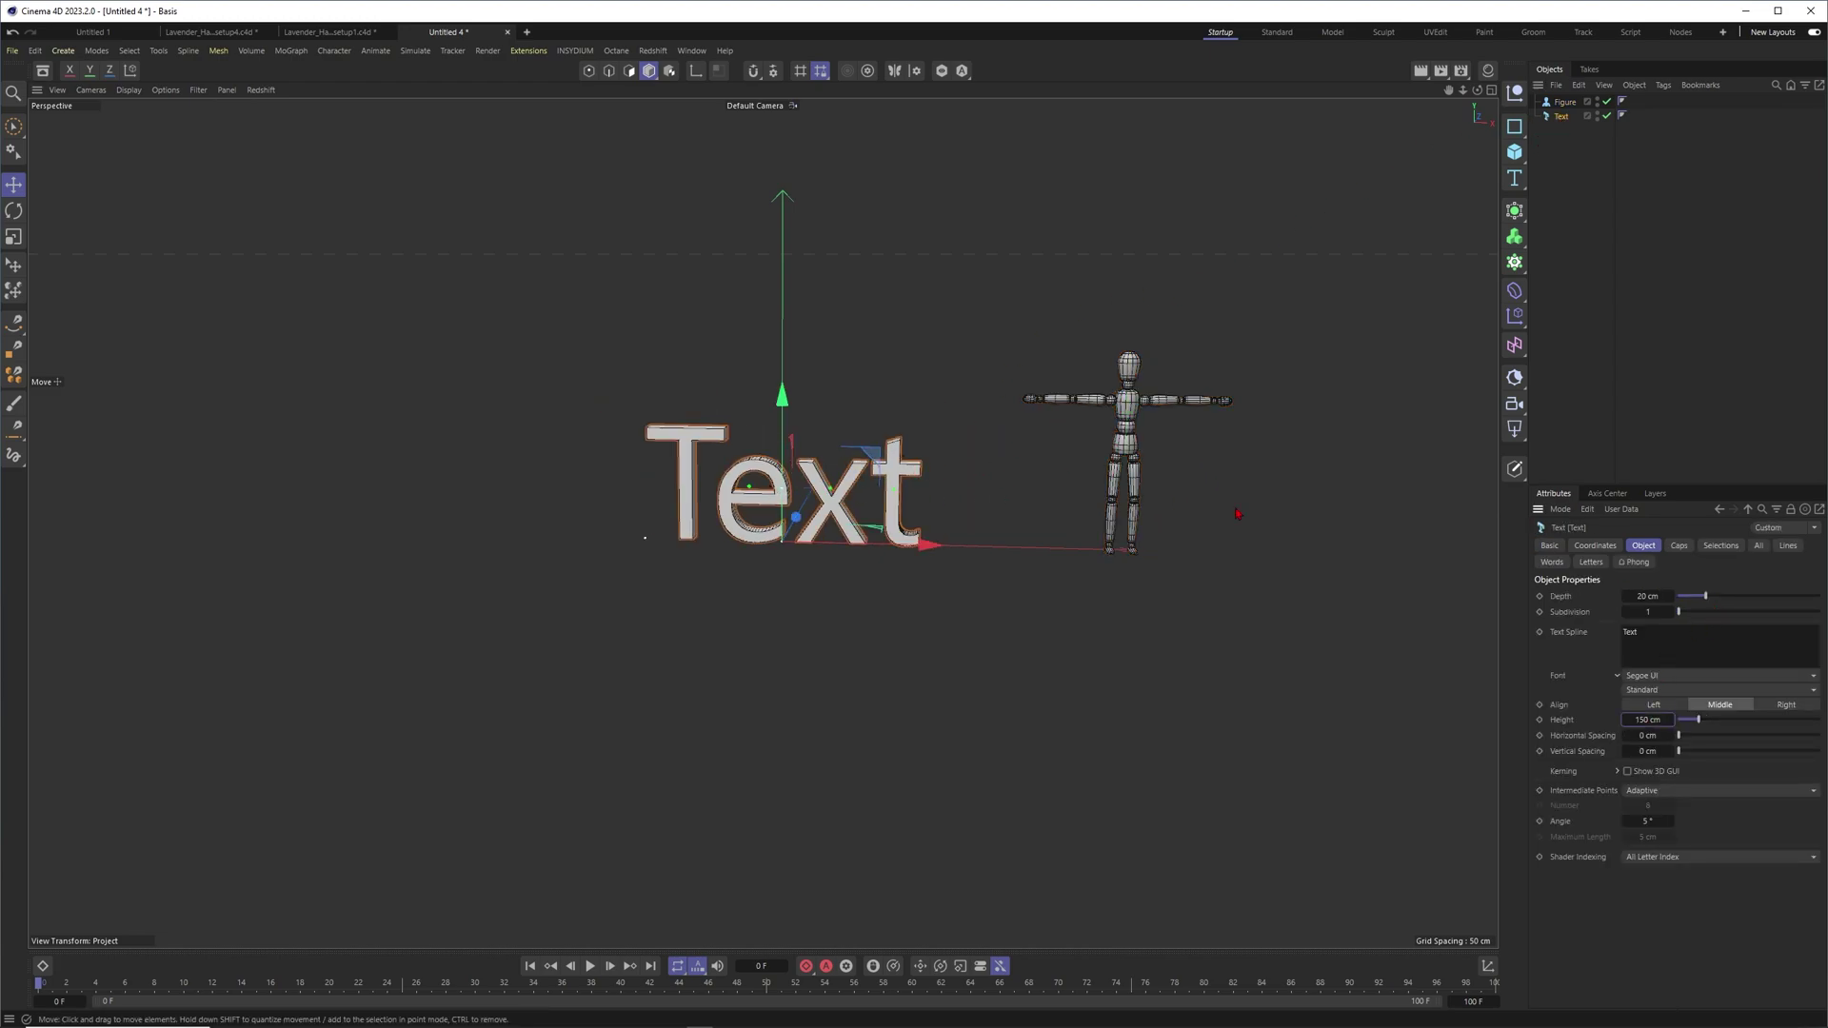
{"action": "left_click_drag", "start_coordinate": [846, 489], "coordinate": [842, 481], "text": "alt"}
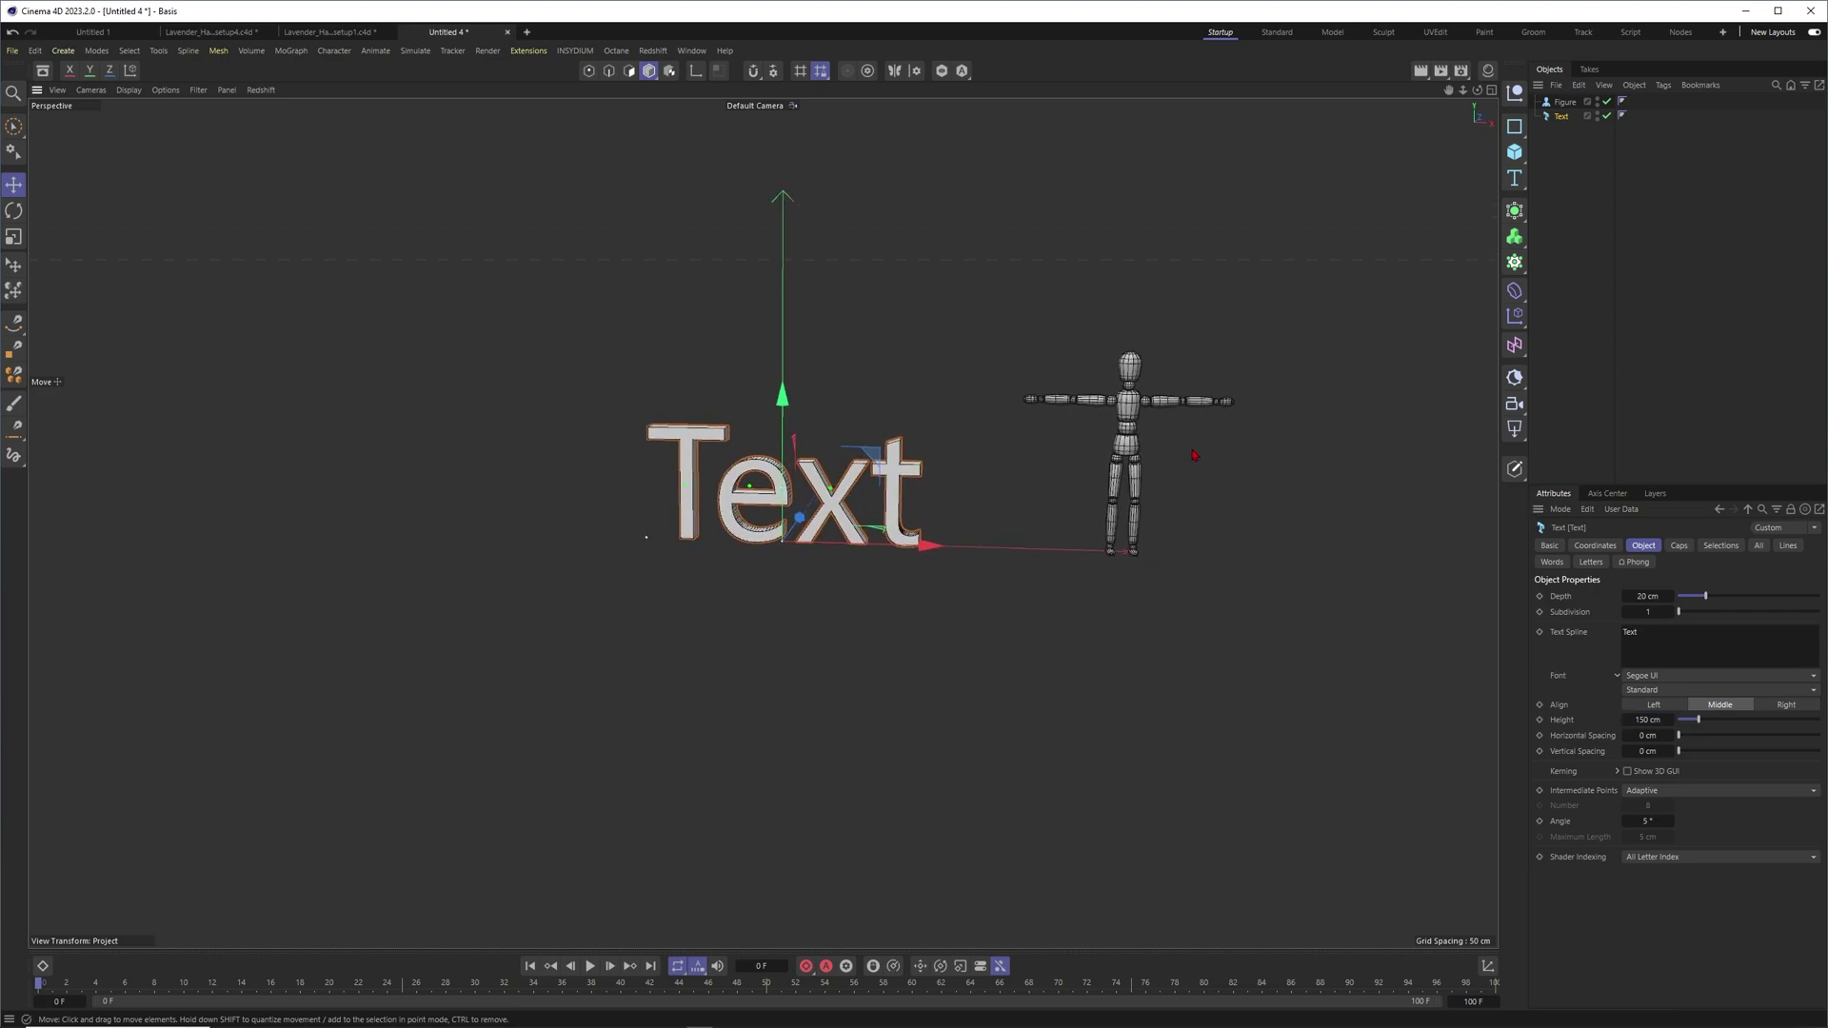
{"action": "left_click", "coordinate": [1647, 720]}
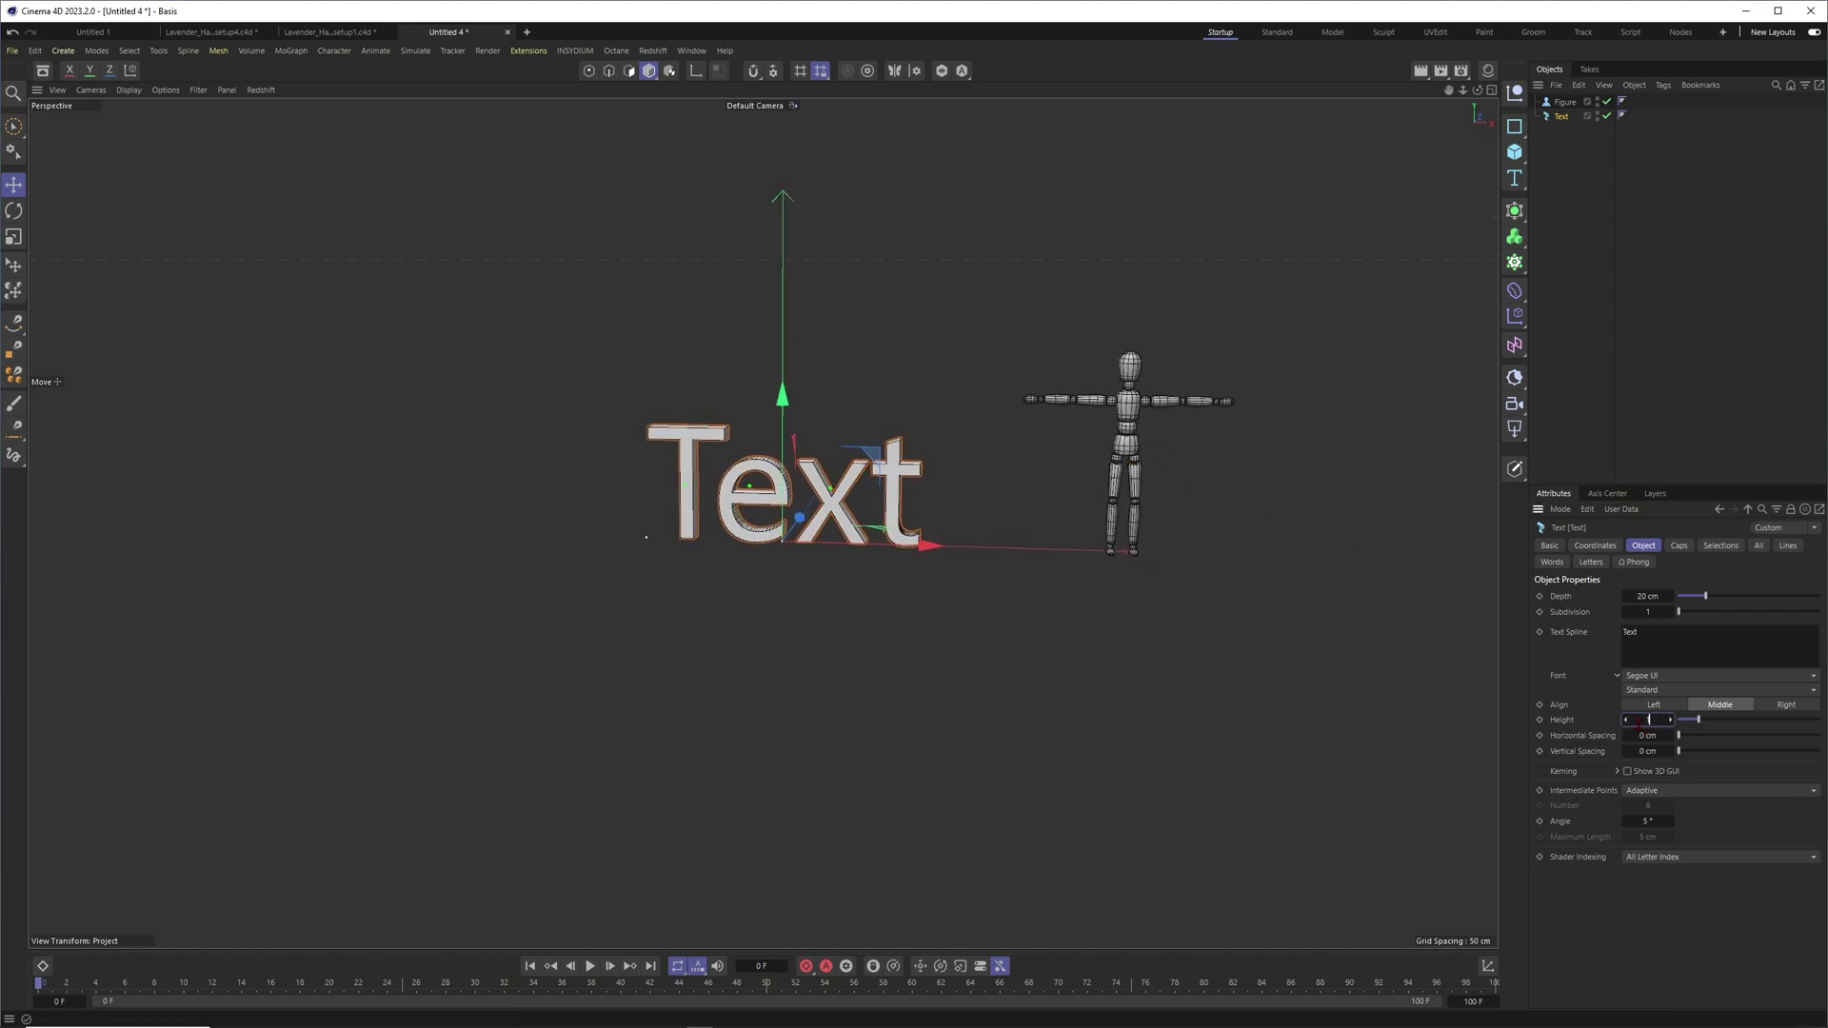
{"action": "type", "text": "120"}
{"action": "key", "text": "Return"}
Change the Text object's wording to "Miley Cyrus"
{"action": "scroll", "coordinate": [814, 515], "scroll_direction": "up", "scroll_amount": 3}
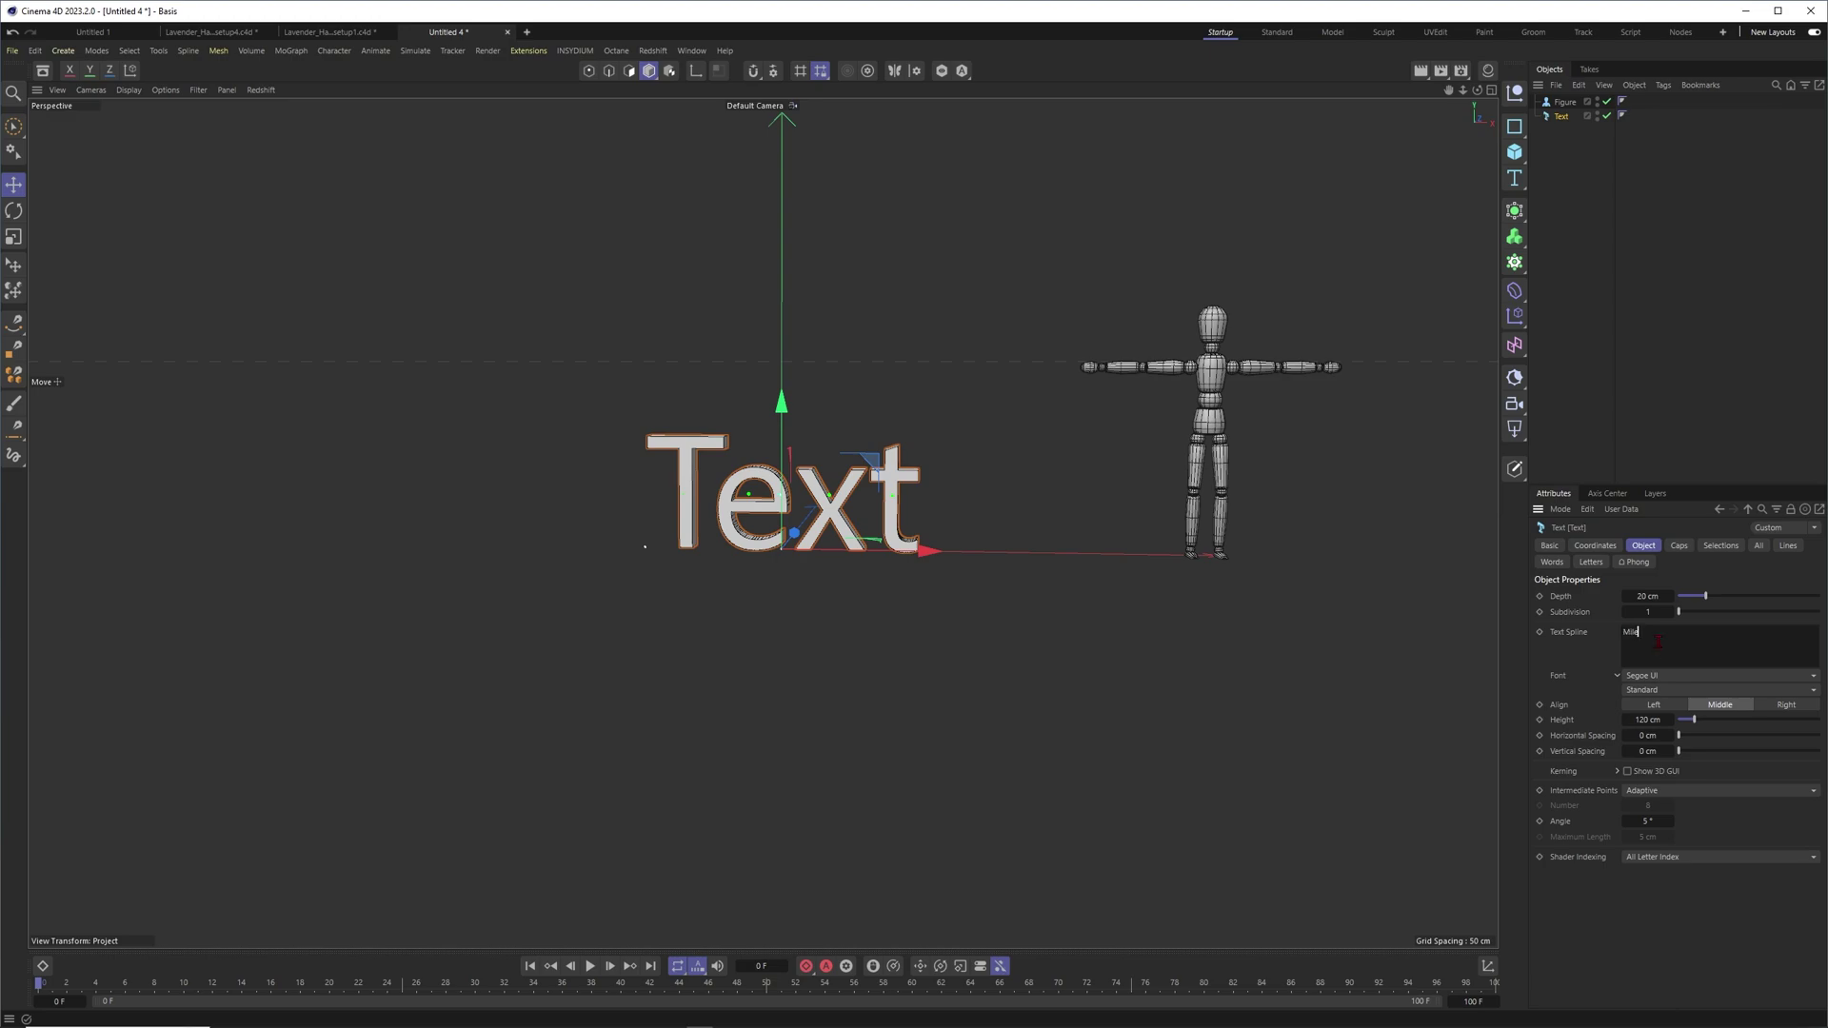
{"action": "scroll", "coordinate": [1019, 476], "scroll_direction": "down", "scroll_amount": 2}
{"action": "mouse_move", "coordinate": [1019, 476]}
{"action": "left_mouse_down", "text": "alt"}
{"action": "mouse_move", "coordinate": [942, 486]}
{"action": "mouse_move", "coordinate": [990, 476]}
{"action": "left_mouse_up", "text": "alt"}
{"action": "scroll", "coordinate": [1000, 469], "scroll_direction": "up", "scroll_amount": 2}
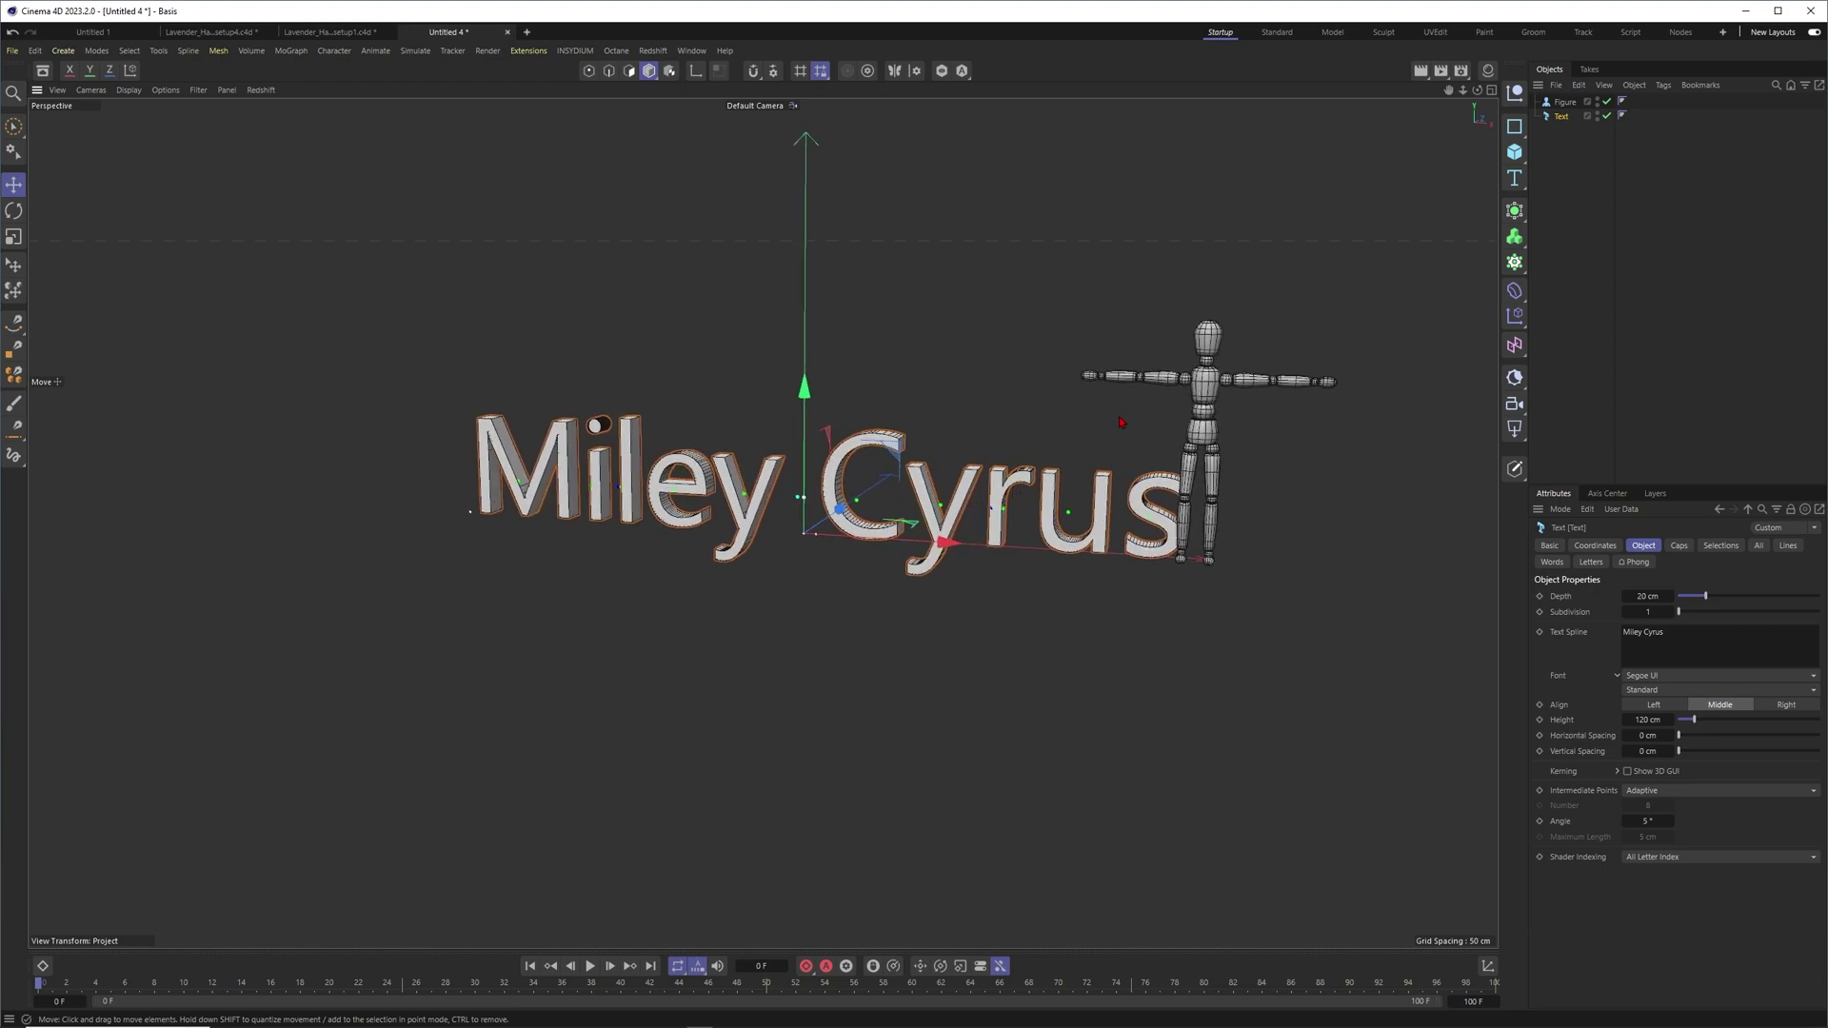
Delete the Figure object and reselect the Text object
{"action": "left_click", "coordinate": [1562, 103]}
{"action": "key", "text": "Delete"}
{"action": "left_click", "coordinate": [1560, 103]}
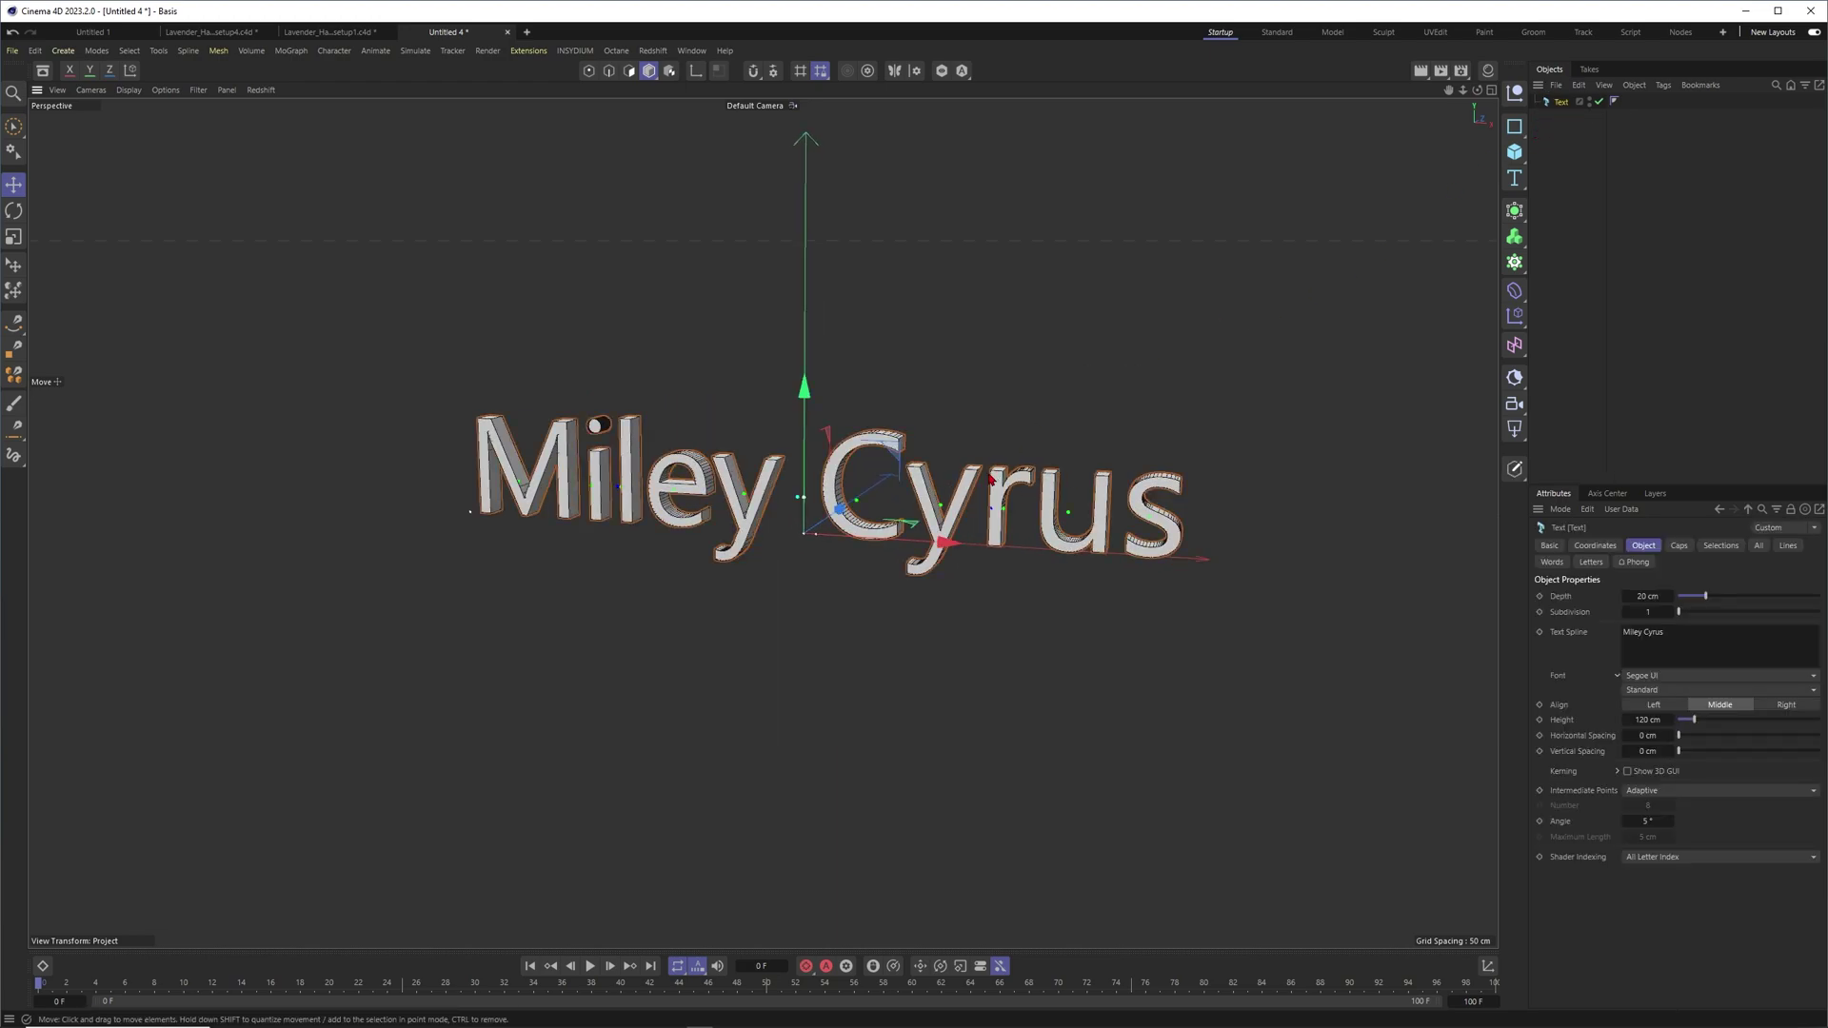
Try the Starborn and Super Mario 256 fonts on the Miley Cyrus text
{"action": "left_click_drag", "start_coordinate": [990, 478], "coordinate": [954, 499], "text": "alt"}
{"action": "right_click_drag", "start_coordinate": [954, 499], "coordinate": [1060, 477], "text": "alt"}
{"action": "left_click_drag", "start_coordinate": [954, 498], "coordinate": [909, 484], "text": "alt"}
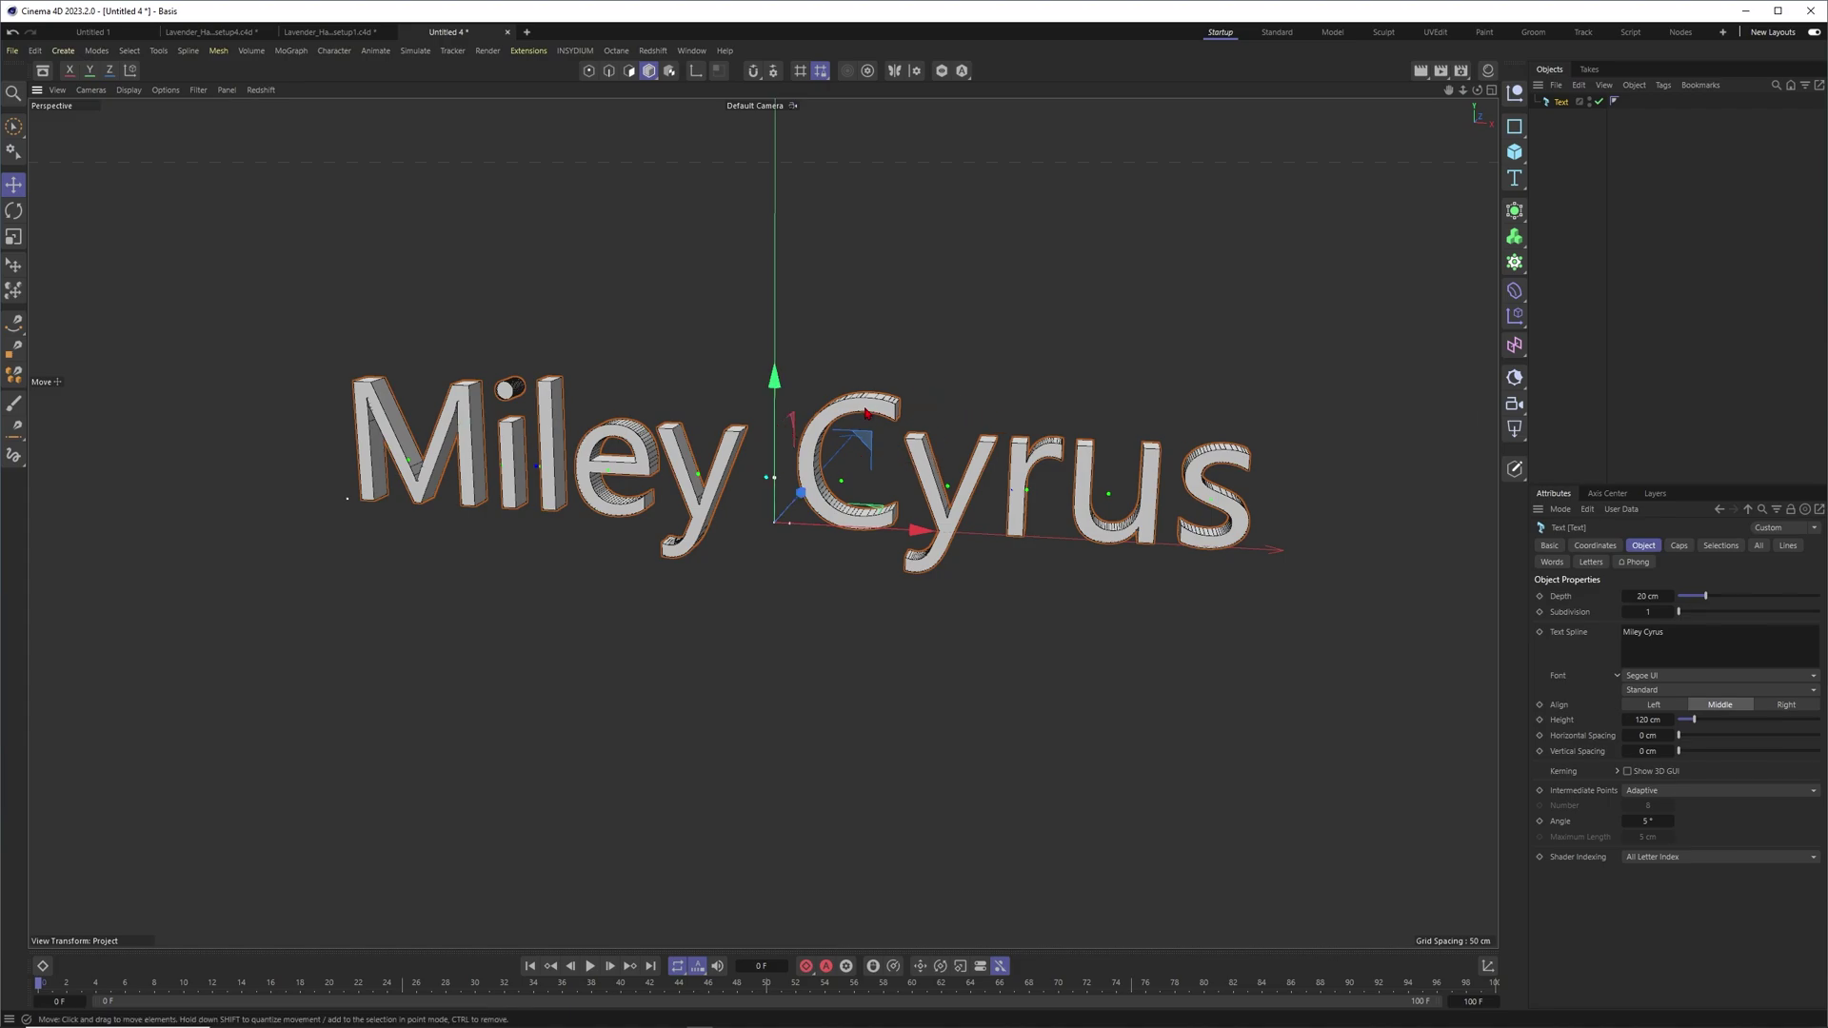
{"action": "left_click", "coordinate": [1676, 676]}
{"action": "scroll", "coordinate": [1690, 723], "scroll_direction": "down", "scroll_amount": 6}
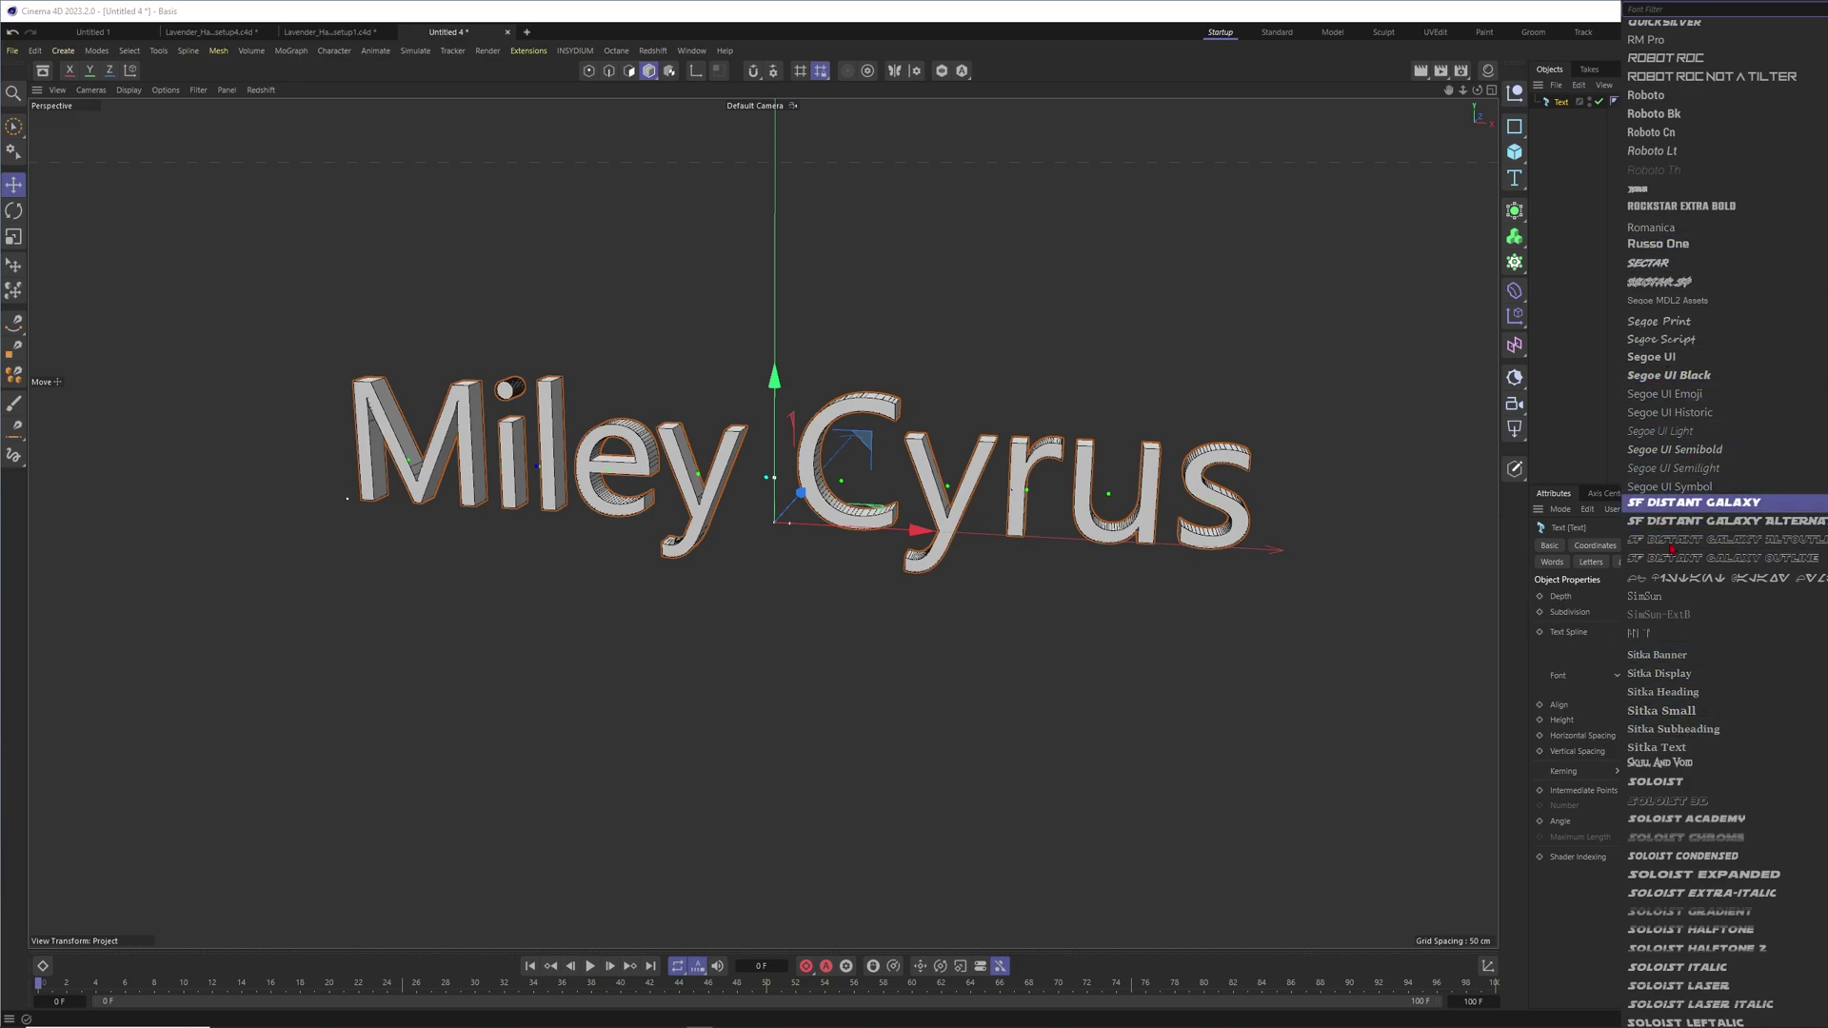
{"action": "scroll", "coordinate": [1668, 752], "scroll_direction": "down", "scroll_amount": 7}
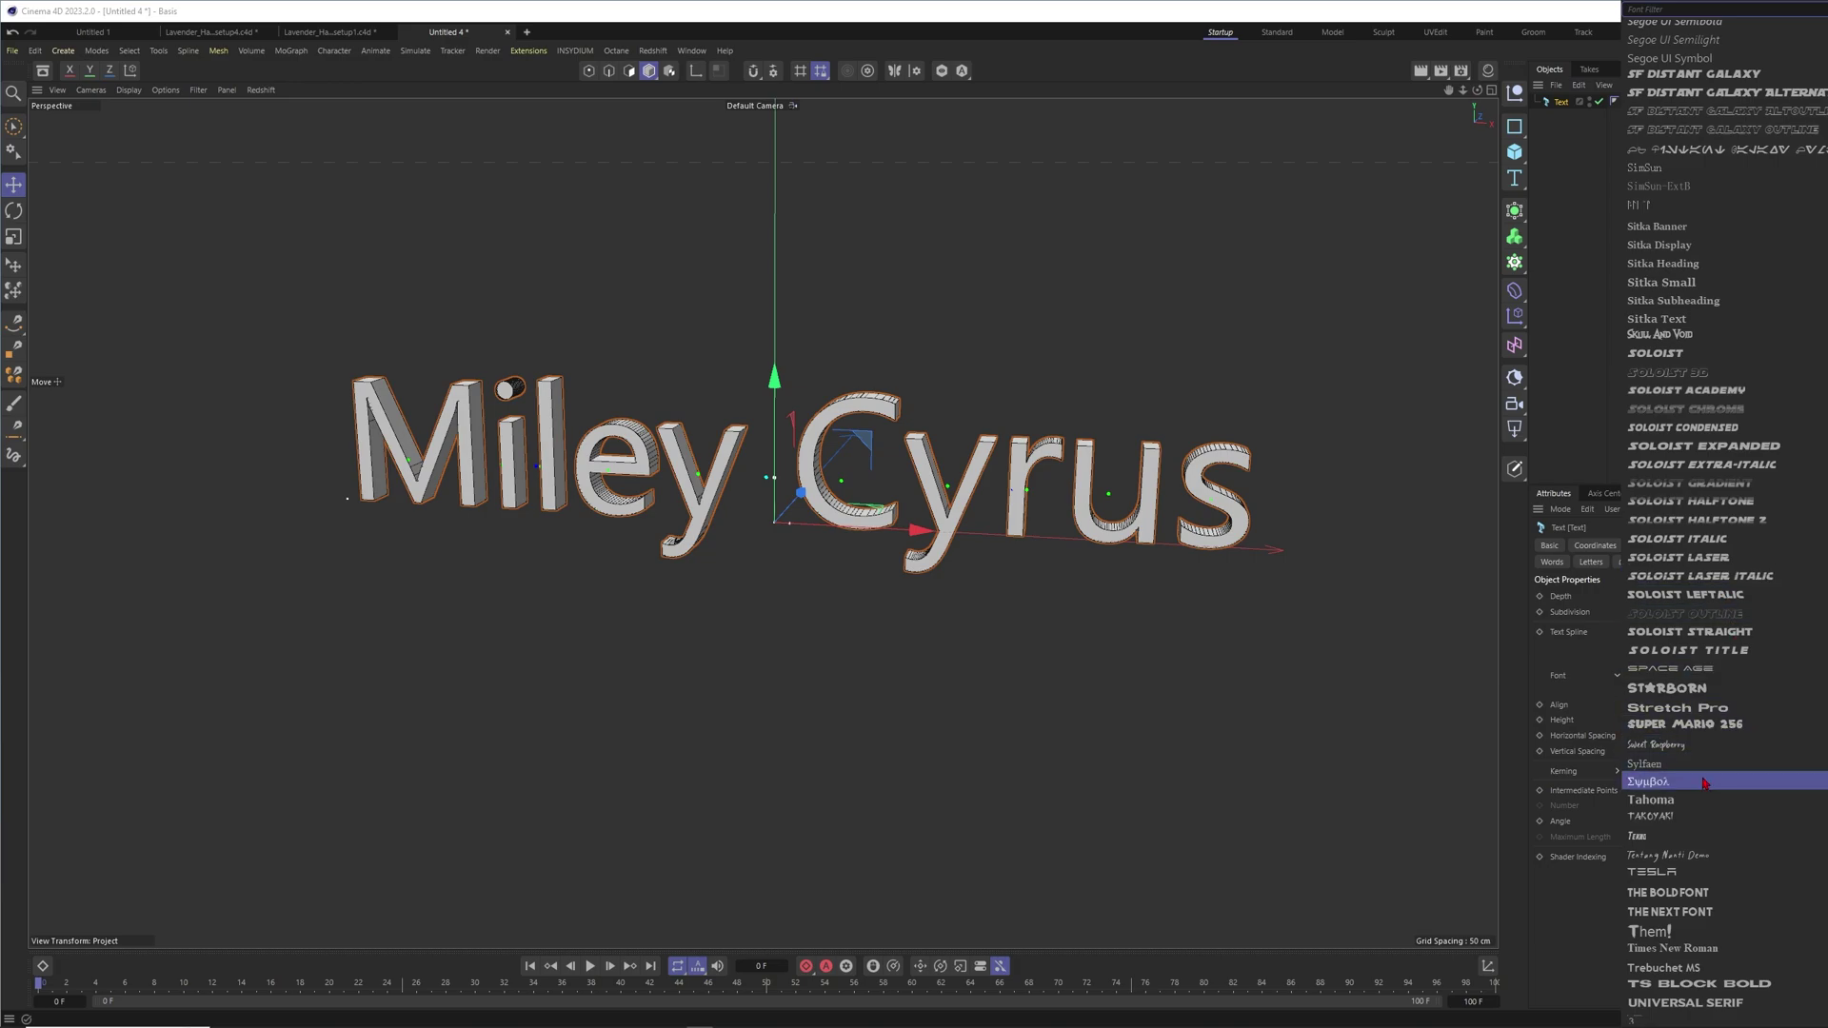
{"action": "left_click", "coordinate": [1676, 688]}
{"action": "right_click_drag", "start_coordinate": [1173, 524], "coordinate": [1070, 522], "text": "alt"}
{"action": "middle_click_drag", "start_coordinate": [1095, 522], "coordinate": [1049, 531], "text": "alt"}
{"action": "right_click_drag", "start_coordinate": [1076, 533], "coordinate": [1123, 533], "text": "alt"}
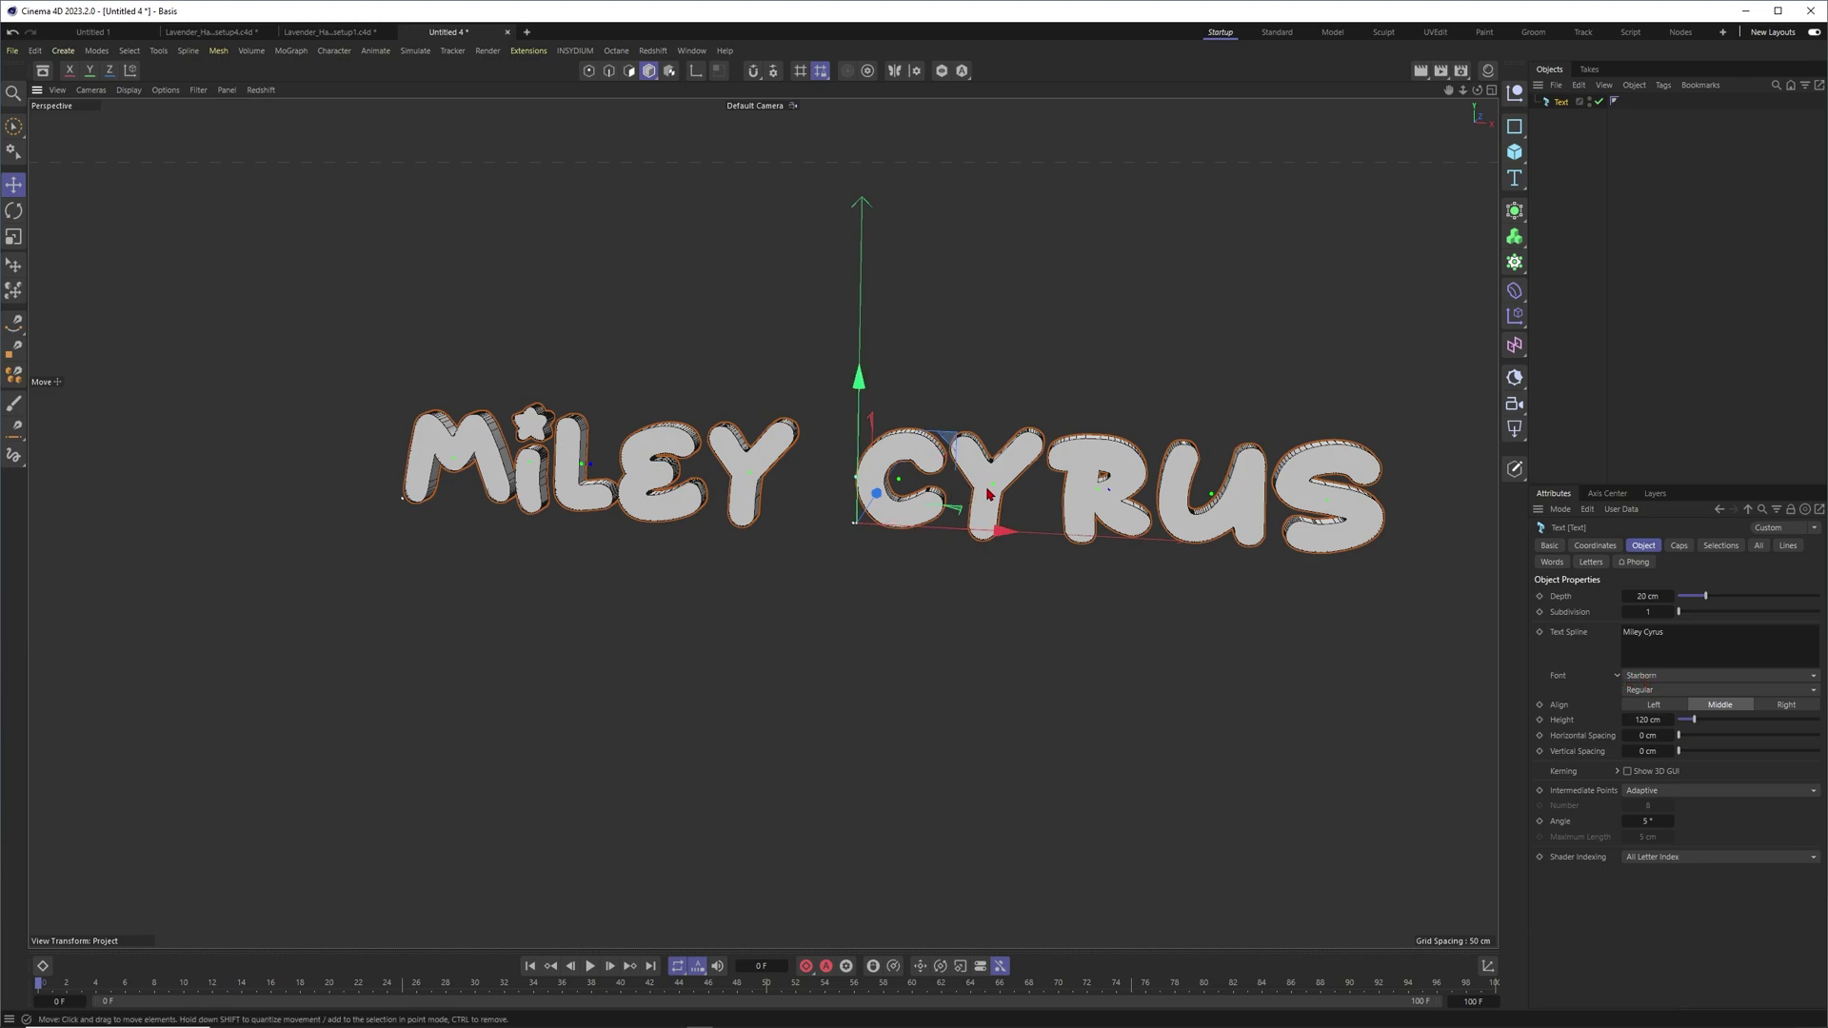
{"action": "left_click", "coordinate": [1806, 682]}
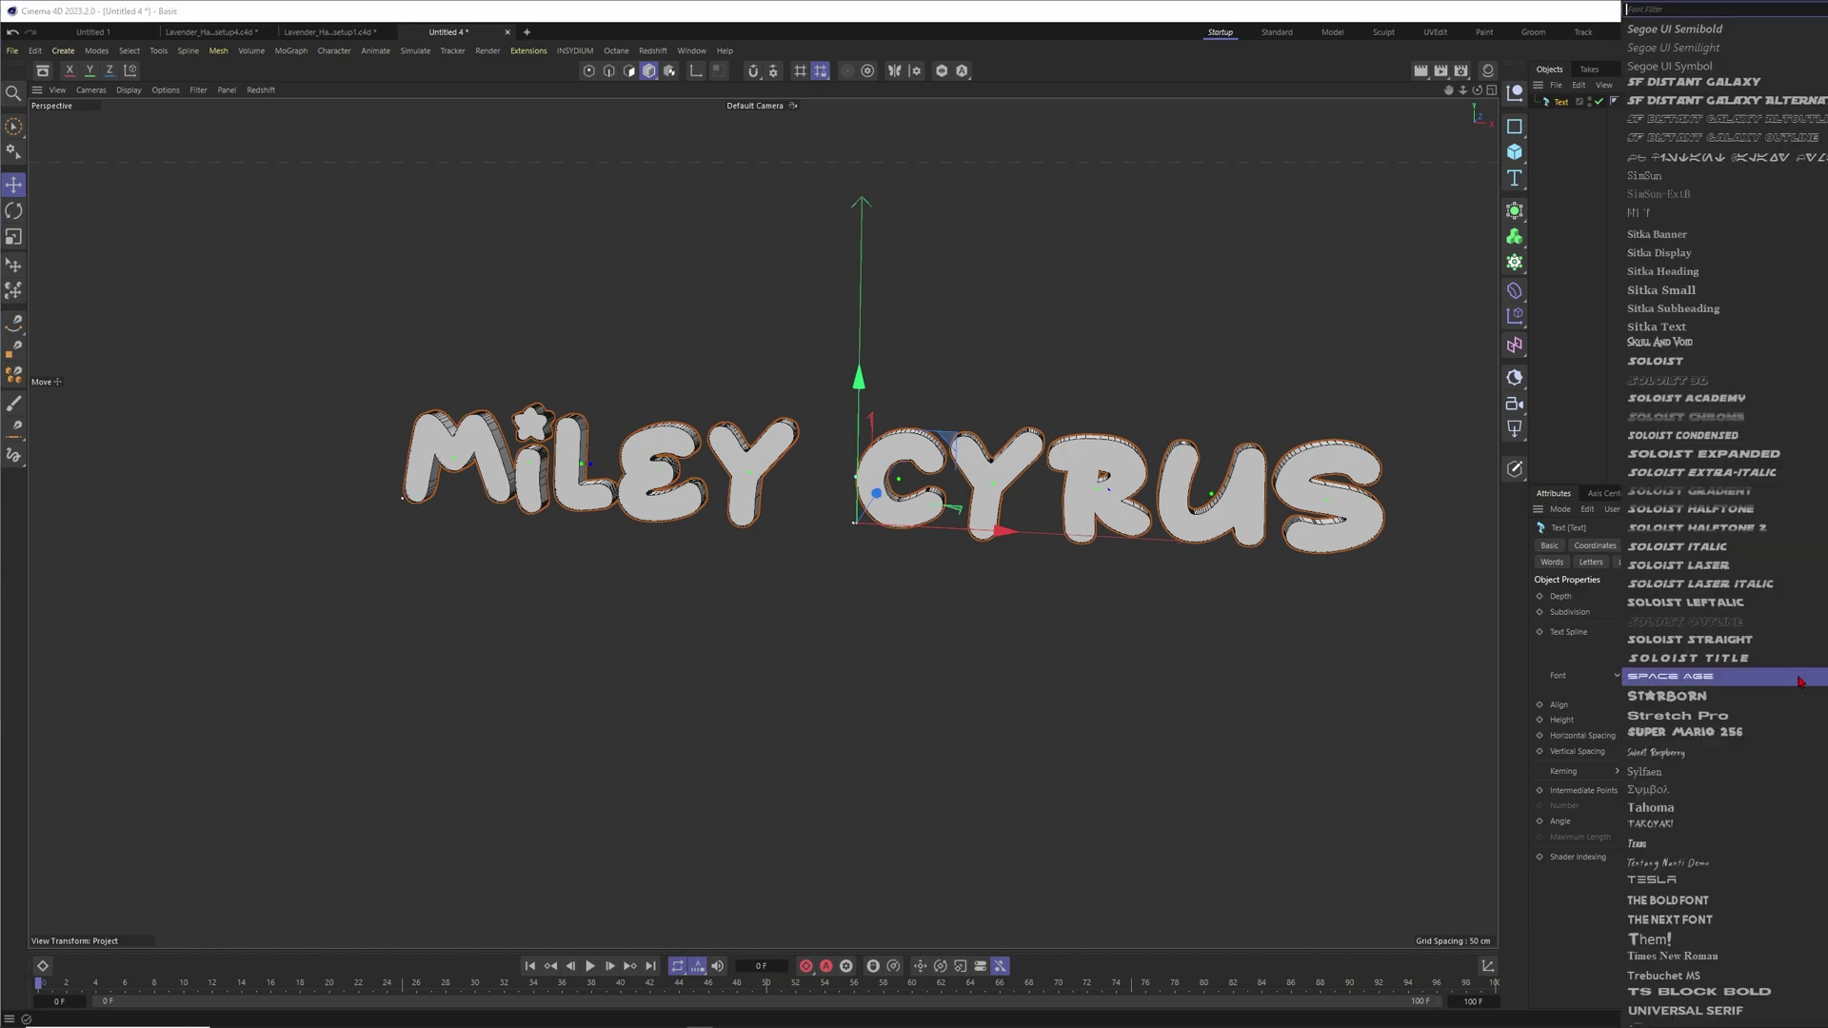
{"action": "left_click", "coordinate": [1678, 737]}
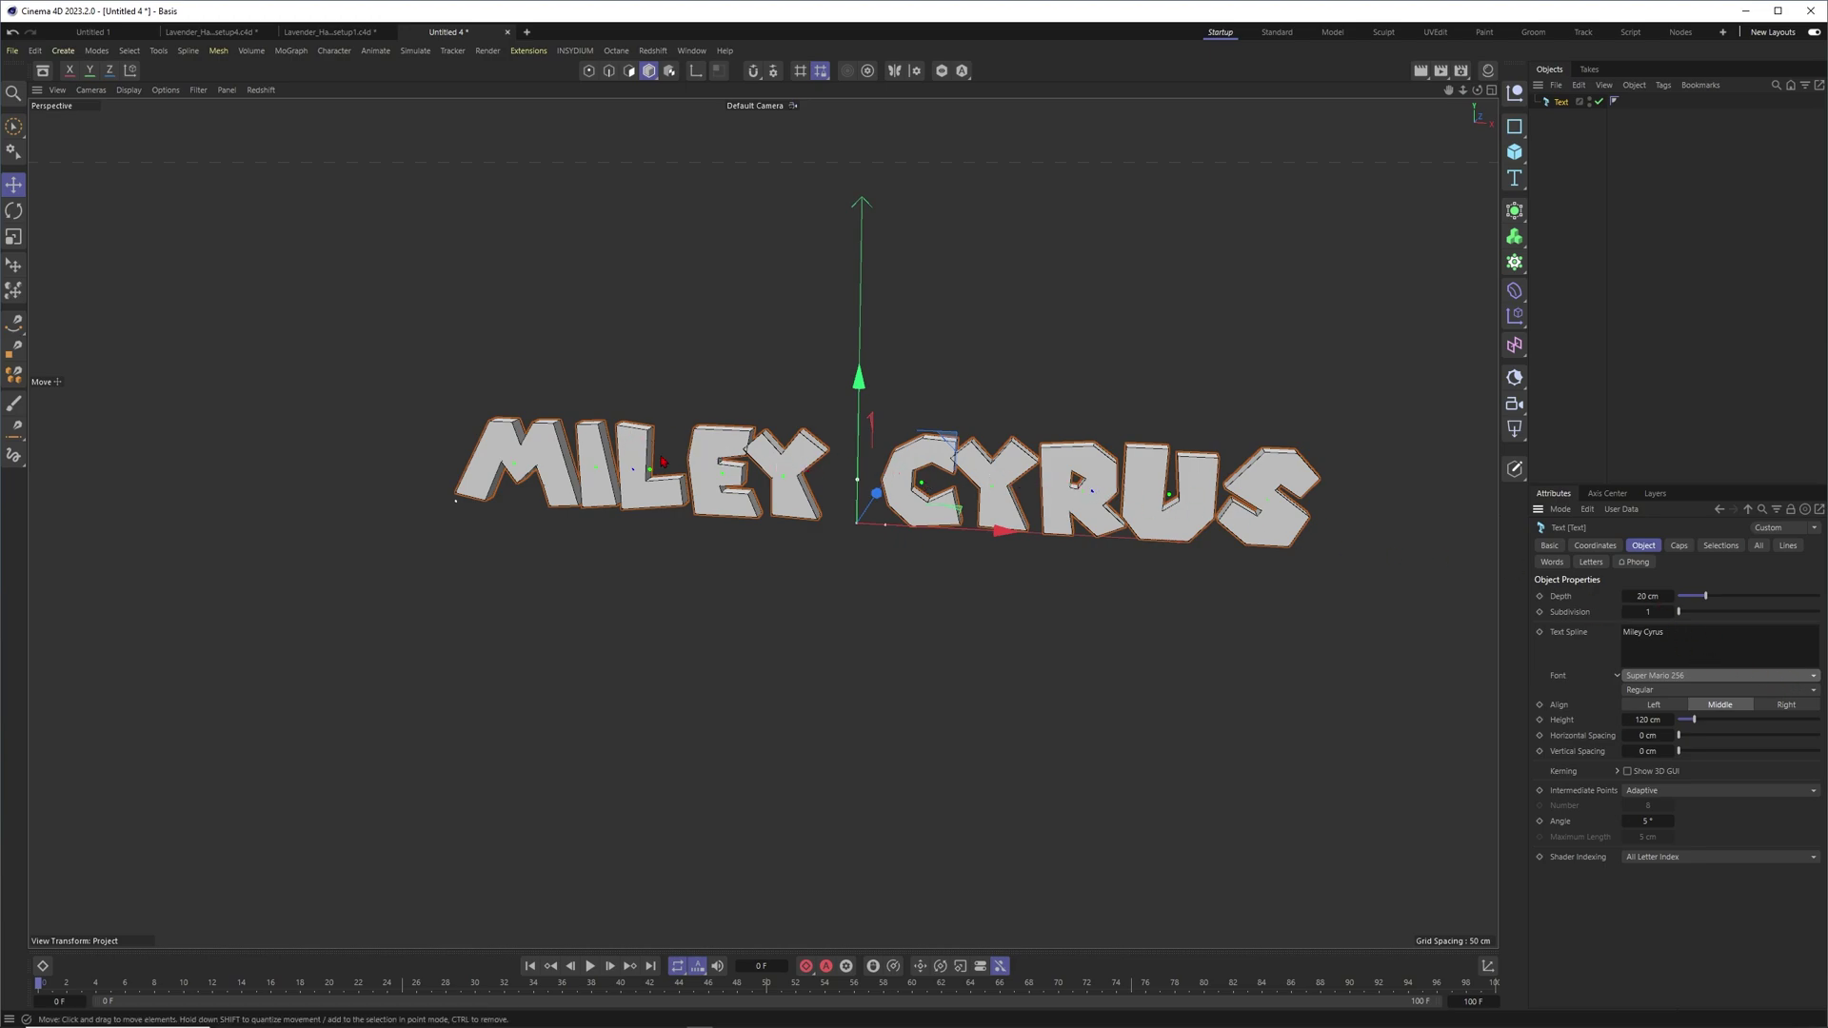
Set the text's font to Sweet Raspberry
{"action": "left_click", "coordinate": [1791, 676]}
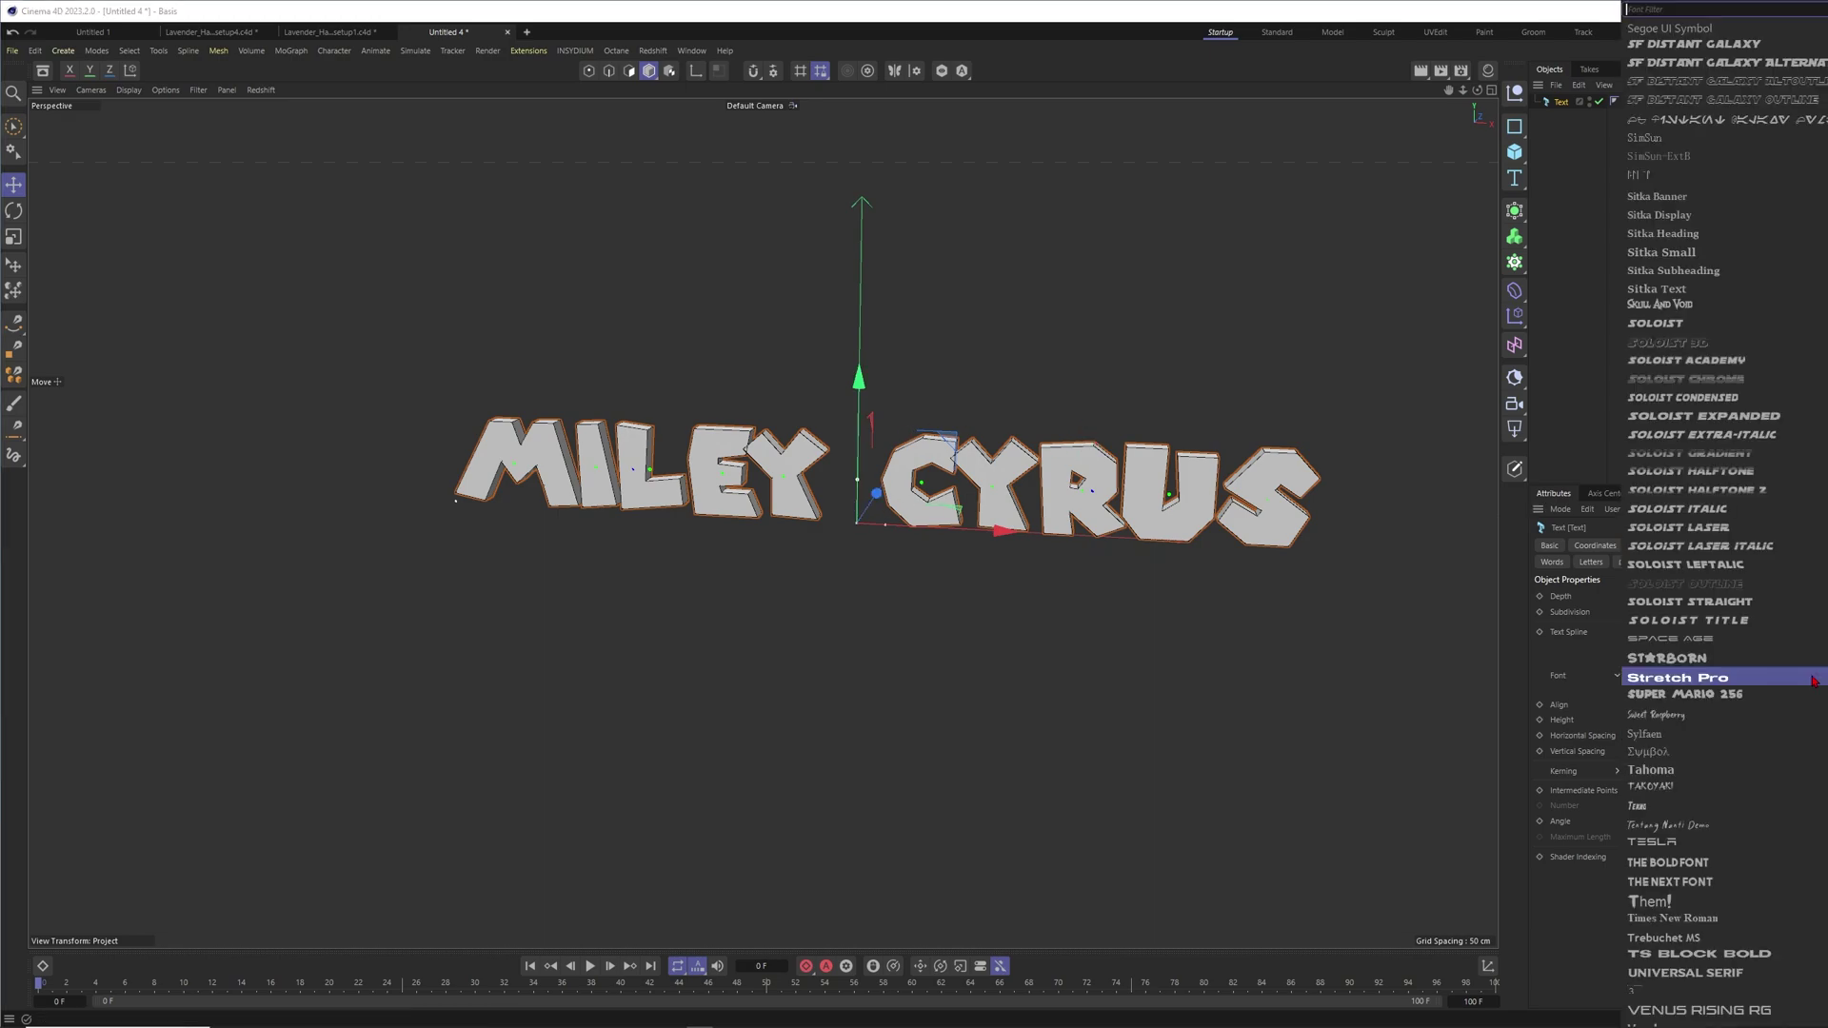
{"action": "left_click", "coordinate": [1664, 716]}
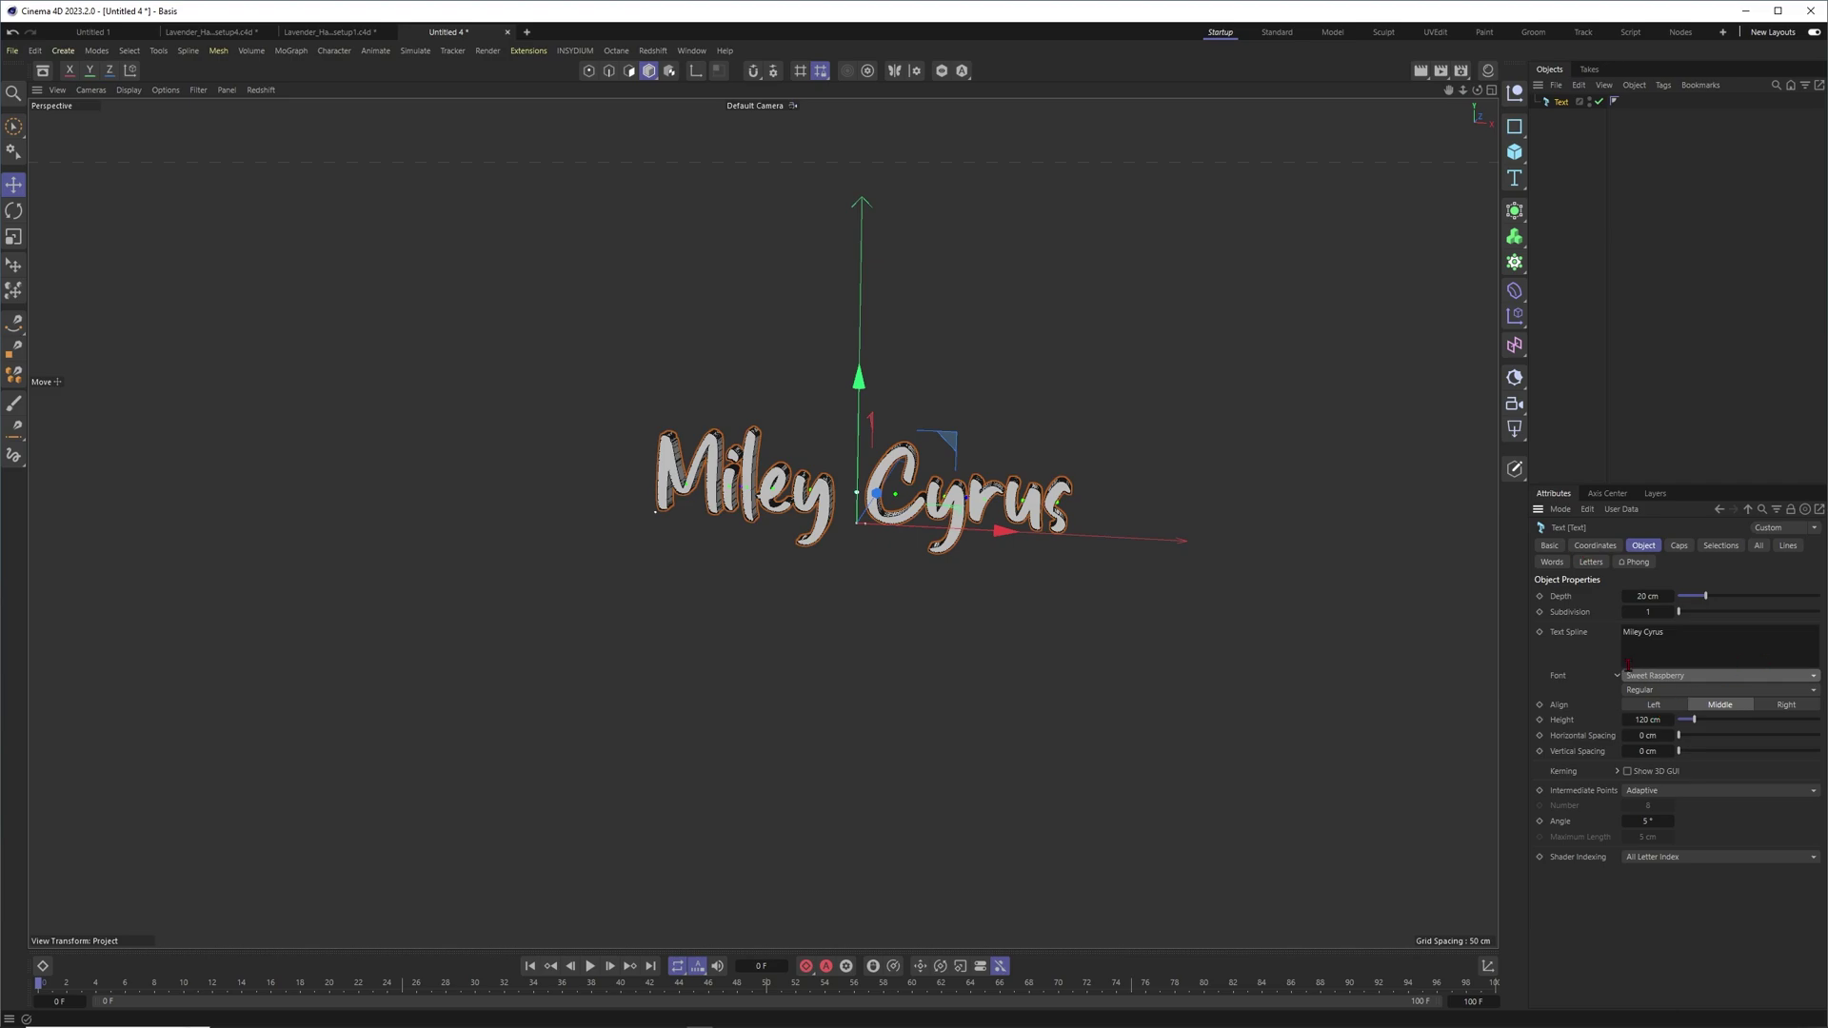
{"action": "scroll", "coordinate": [908, 504], "scroll_direction": "up", "scroll_amount": 4}
{"action": "left_click_drag", "start_coordinate": [907, 505], "coordinate": [620, 757], "text": "alt"}
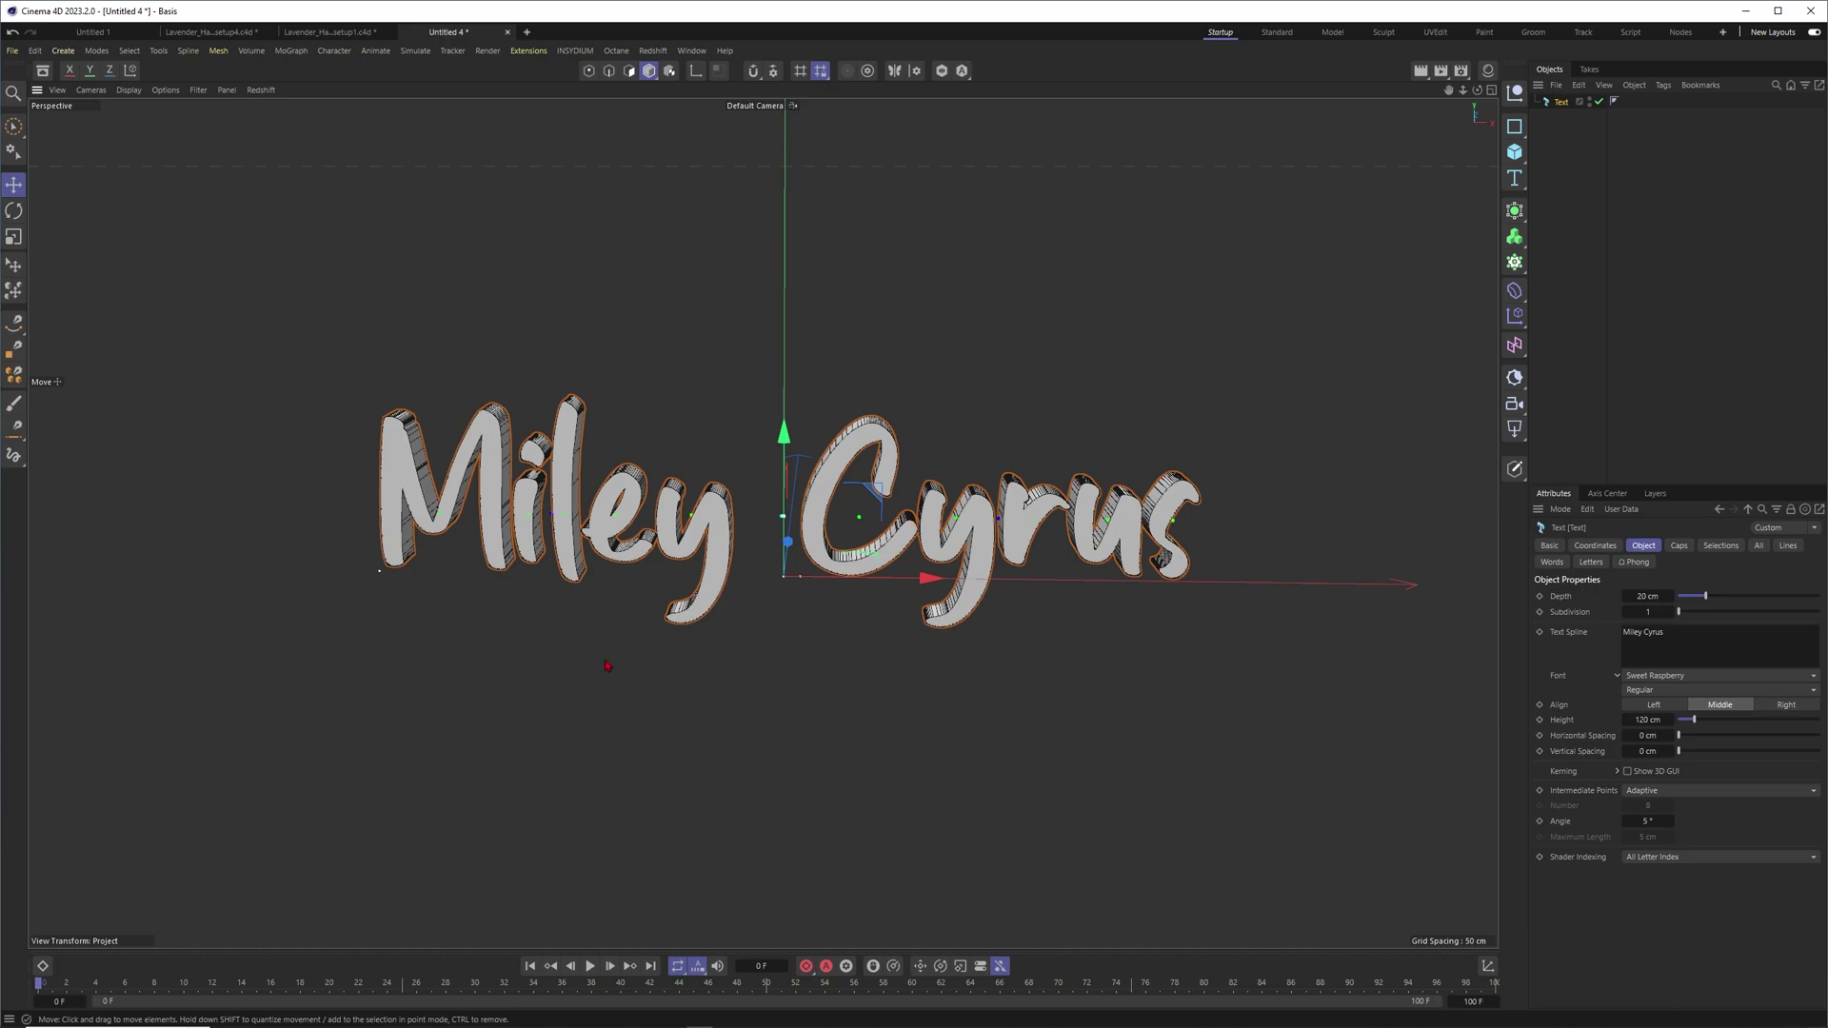
Switch to the browser and look through dafont.com's recently added fonts and its Techno Science-Fiction category
{"action": "left_click", "coordinate": [435, 1015]}
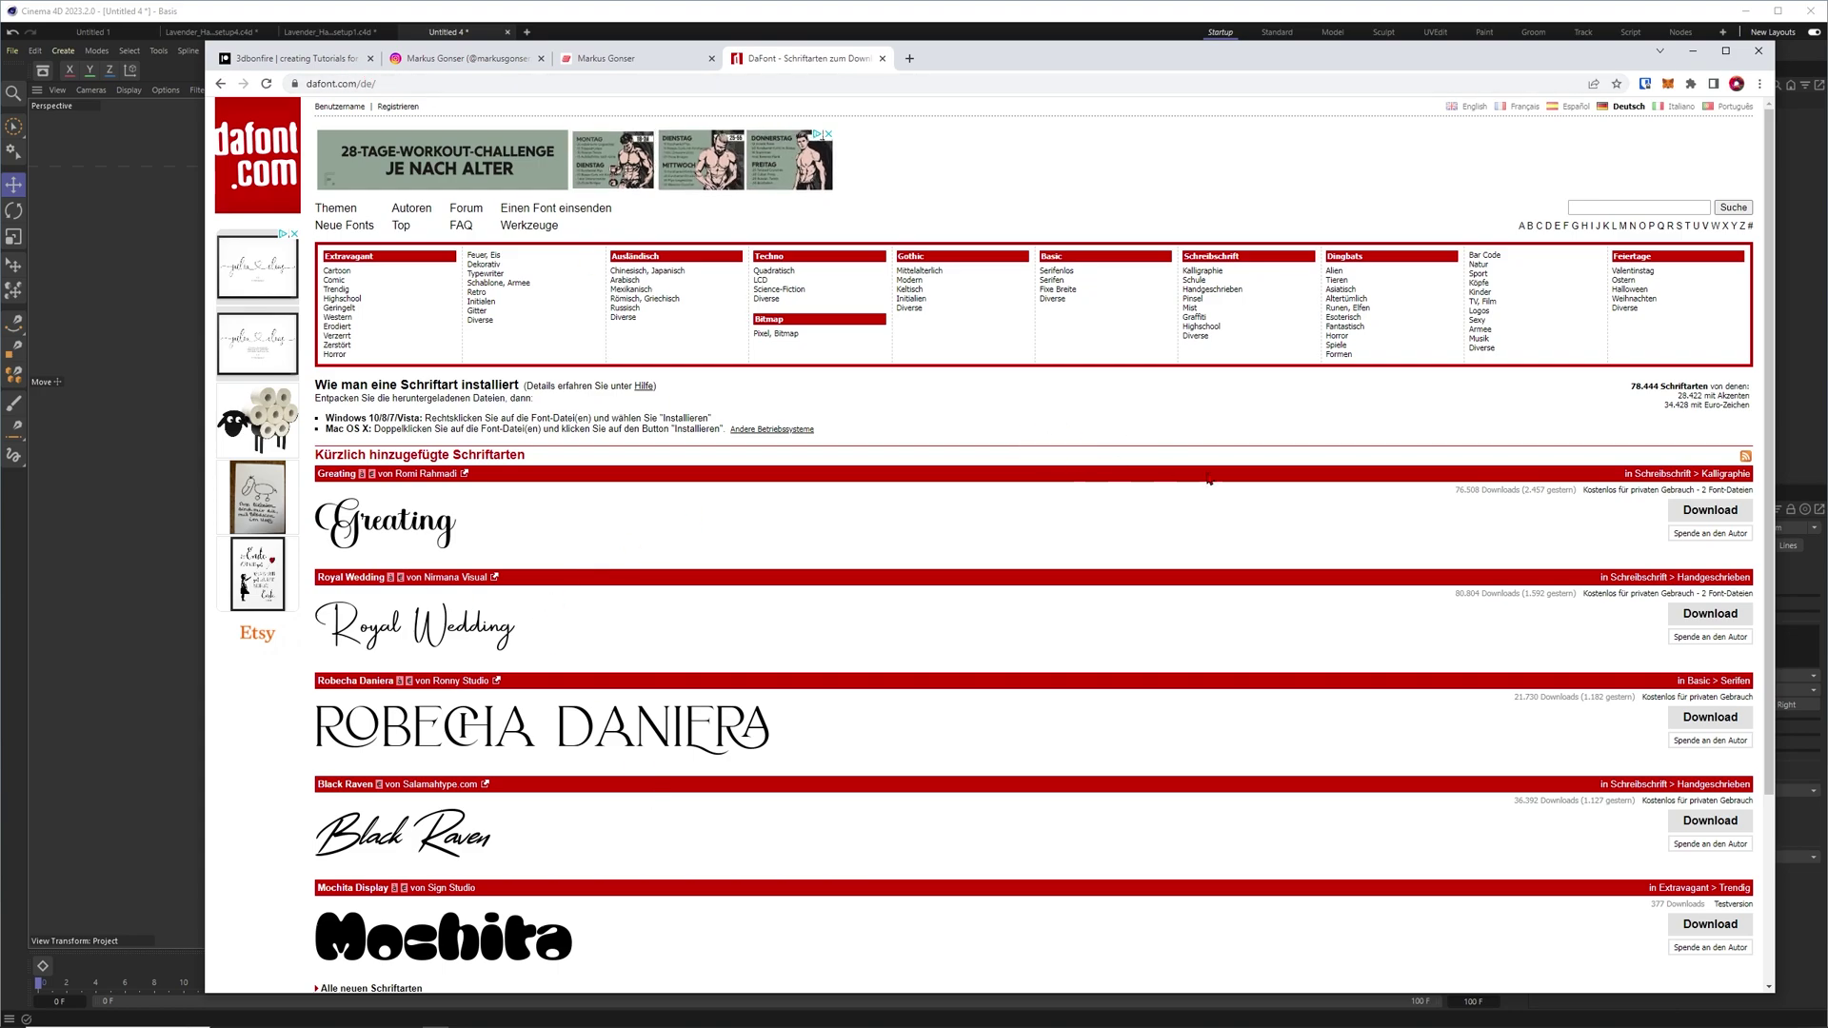
{"action": "scroll", "coordinate": [841, 474], "scroll_direction": "down", "scroll_amount": 1}
{"action": "scroll", "coordinate": [843, 473], "scroll_direction": "up", "scroll_amount": 1}
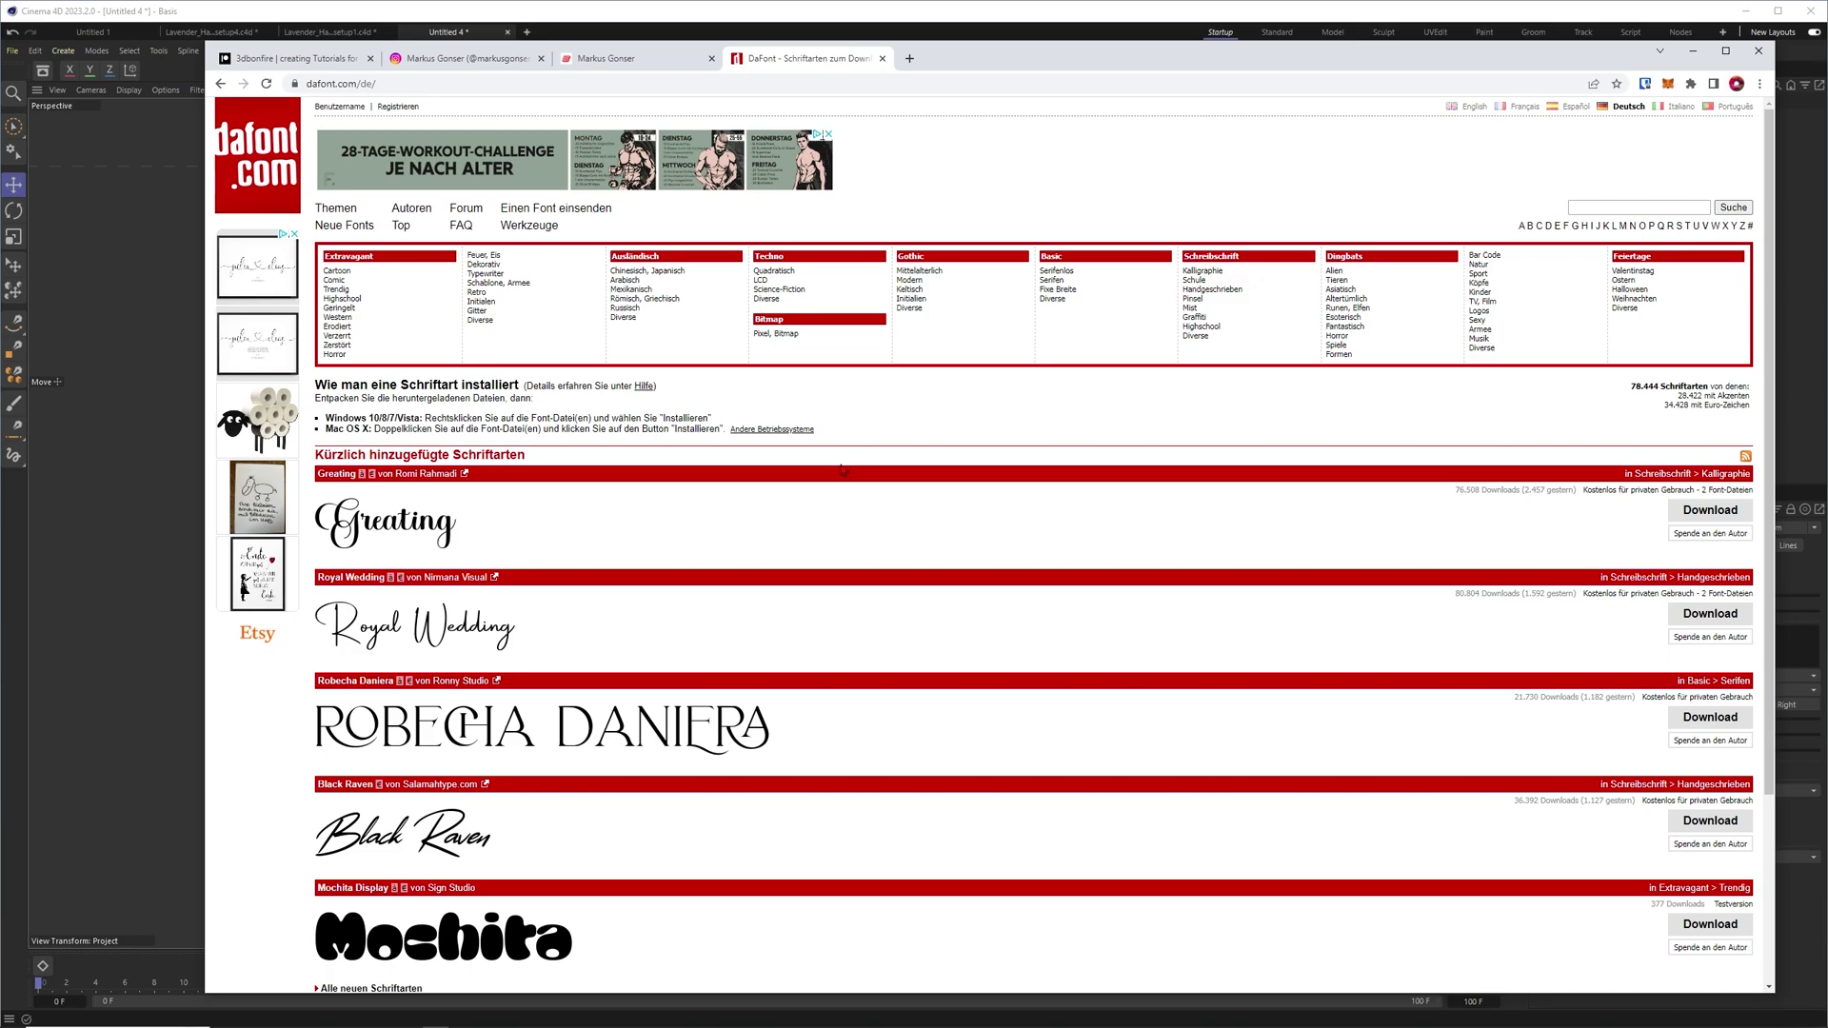
{"action": "scroll", "coordinate": [836, 469], "scroll_direction": "down", "scroll_amount": 2}
{"action": "scroll", "coordinate": [768, 566], "scroll_direction": "up", "scroll_amount": 2}
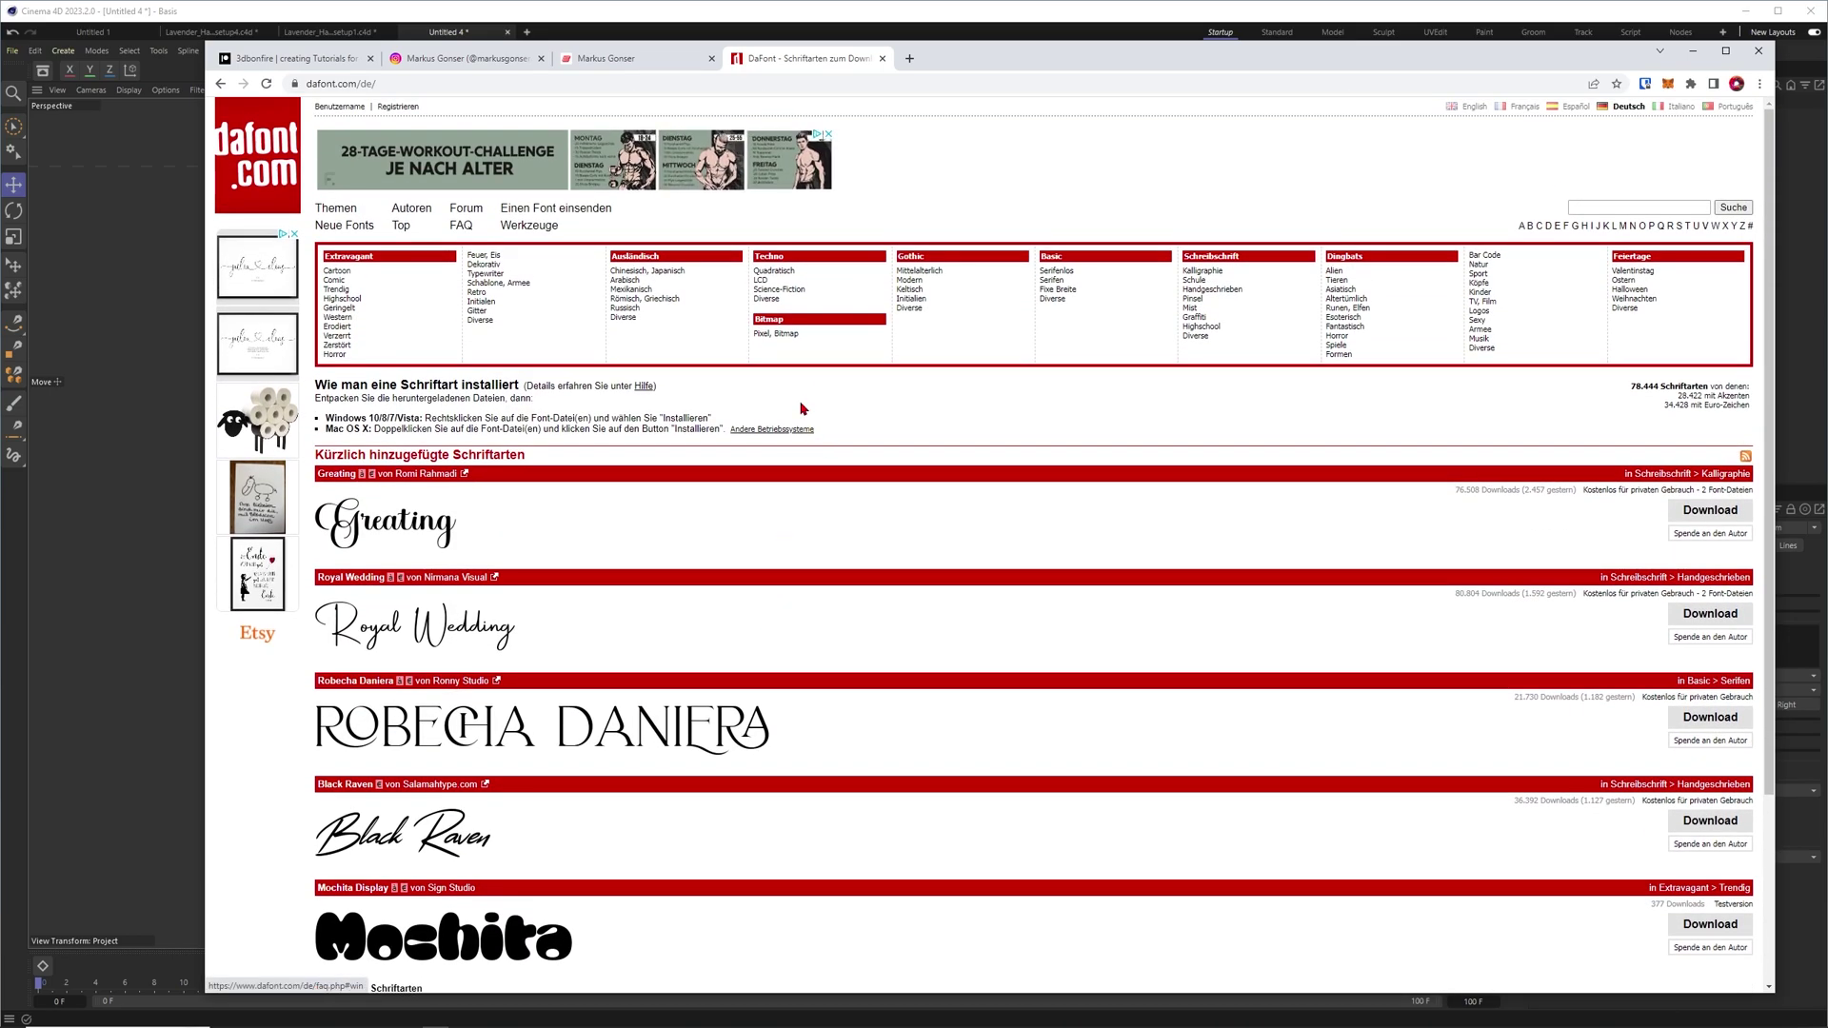
{"action": "left_click", "coordinate": [781, 288]}
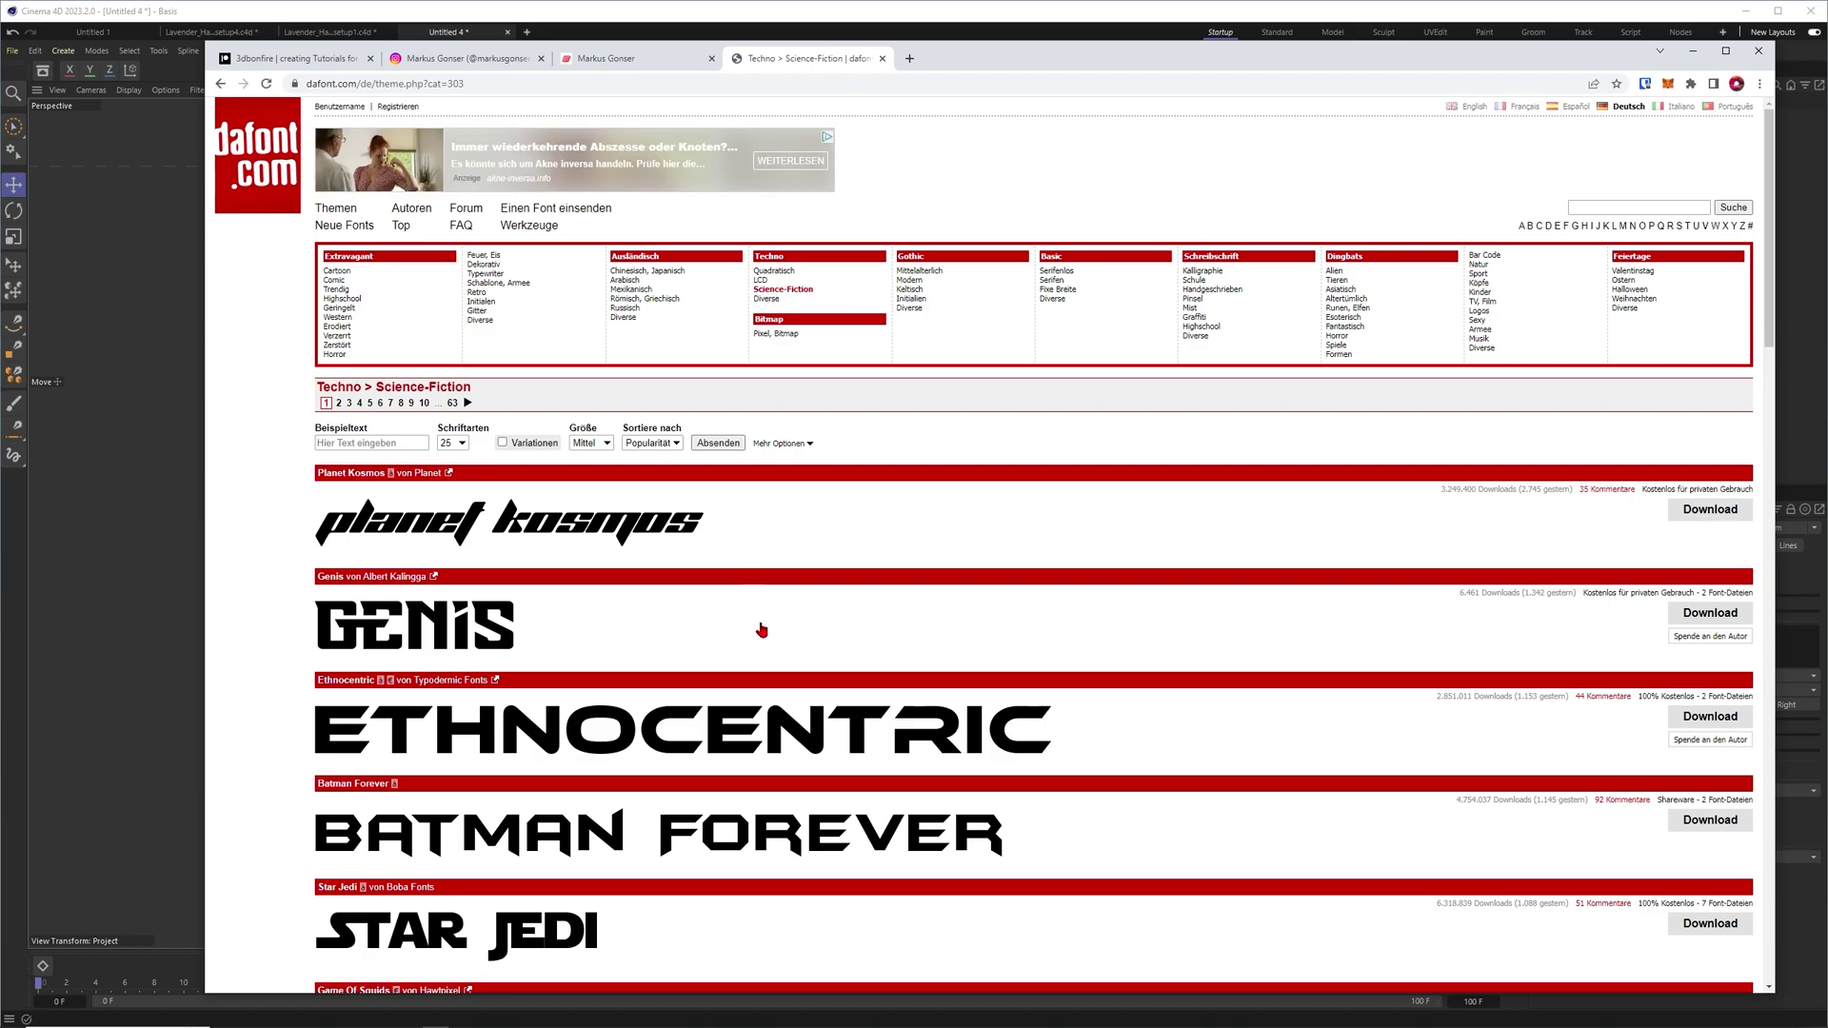
{"action": "scroll", "coordinate": [758, 624], "scroll_direction": "down", "scroll_amount": 3}
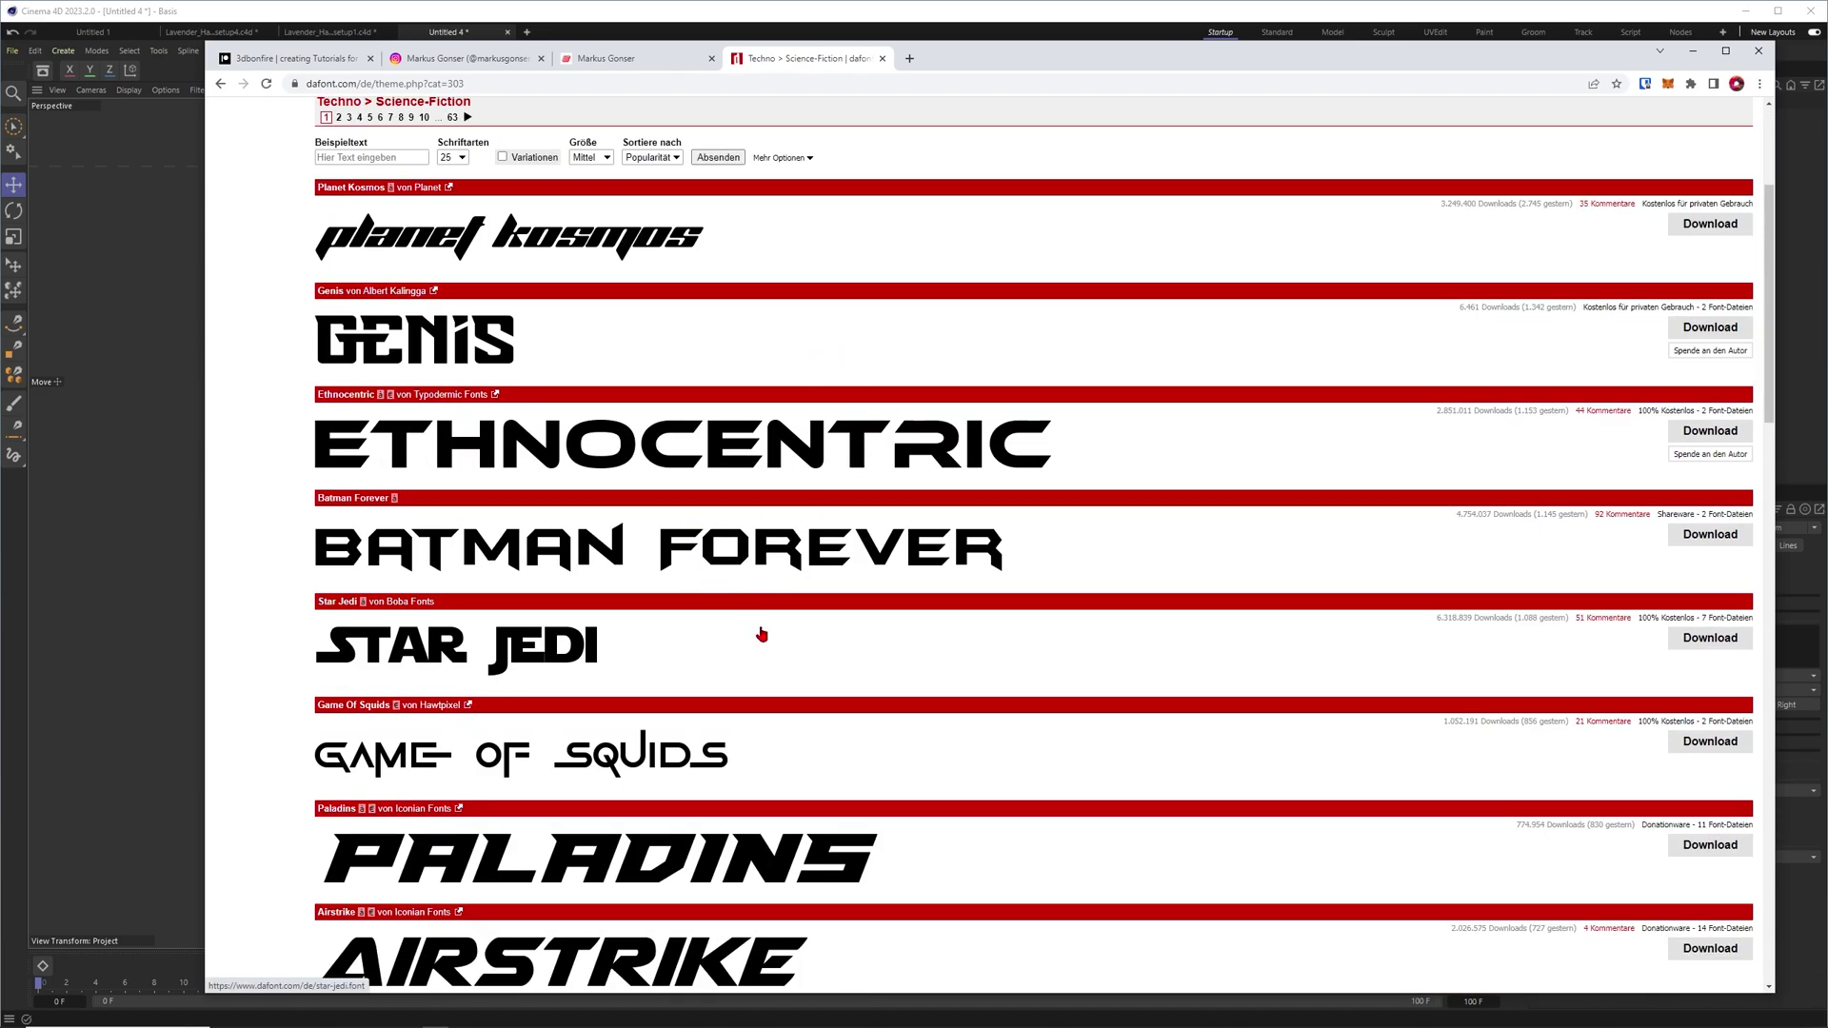
{"action": "scroll", "coordinate": [755, 629], "scroll_direction": "down", "scroll_amount": 8}
{"action": "scroll", "coordinate": [752, 607], "scroll_direction": "up", "scroll_amount": 11}
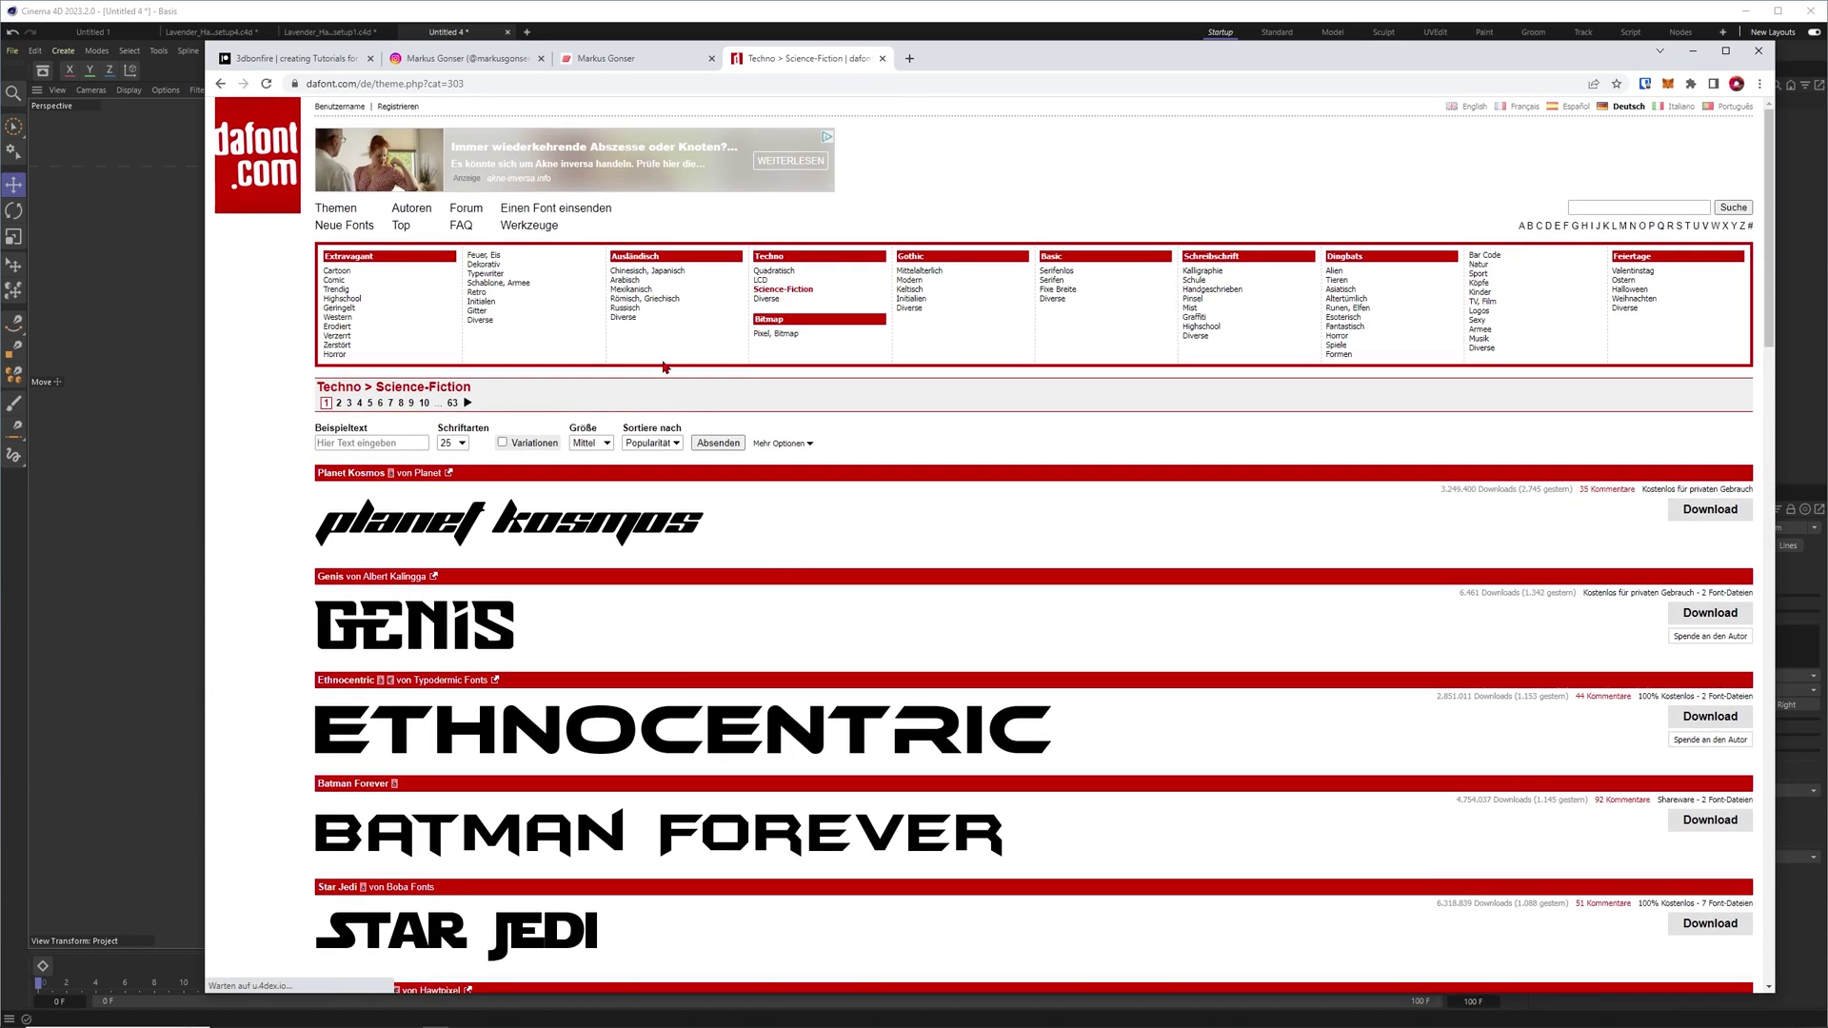
Look through dafont.com's Extravagant > Trendig fonts and return to Cinema 4D
{"action": "left_click", "coordinate": [337, 289]}
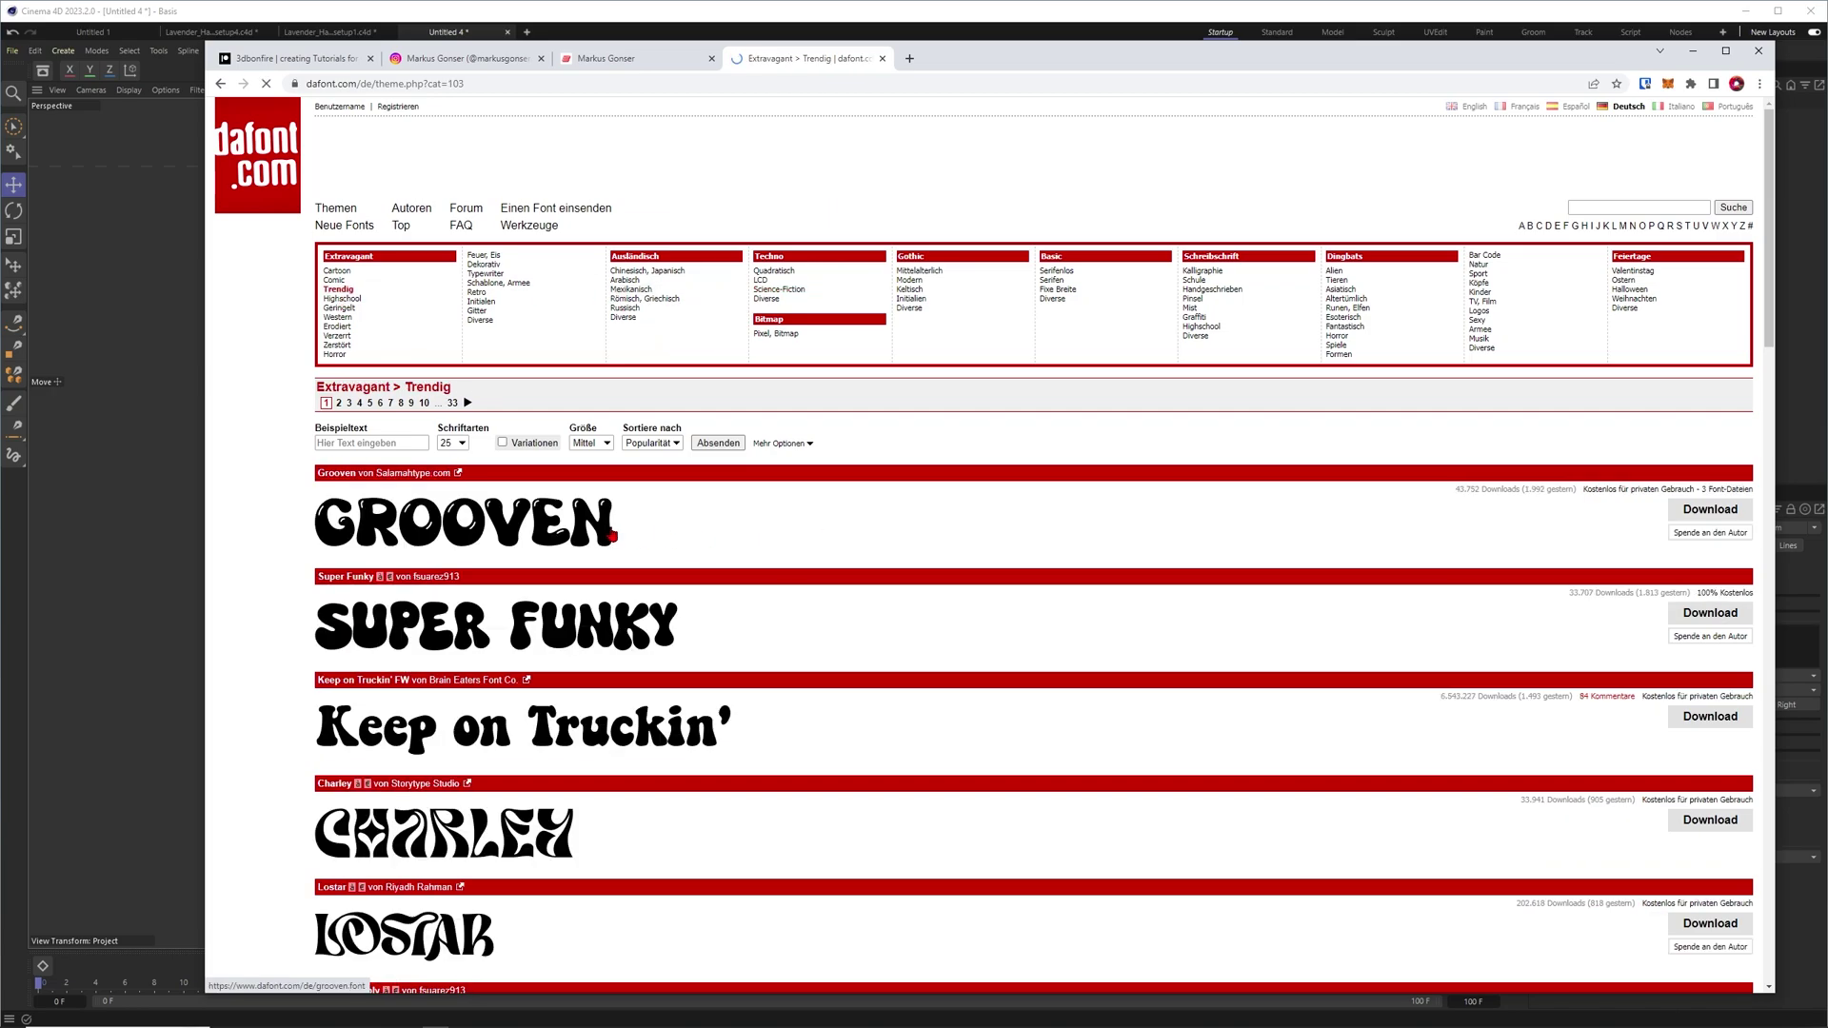
{"action": "scroll", "coordinate": [811, 610], "scroll_direction": "down", "scroll_amount": 6}
{"action": "scroll", "coordinate": [1355, 542], "scroll_direction": "up", "scroll_amount": 7}
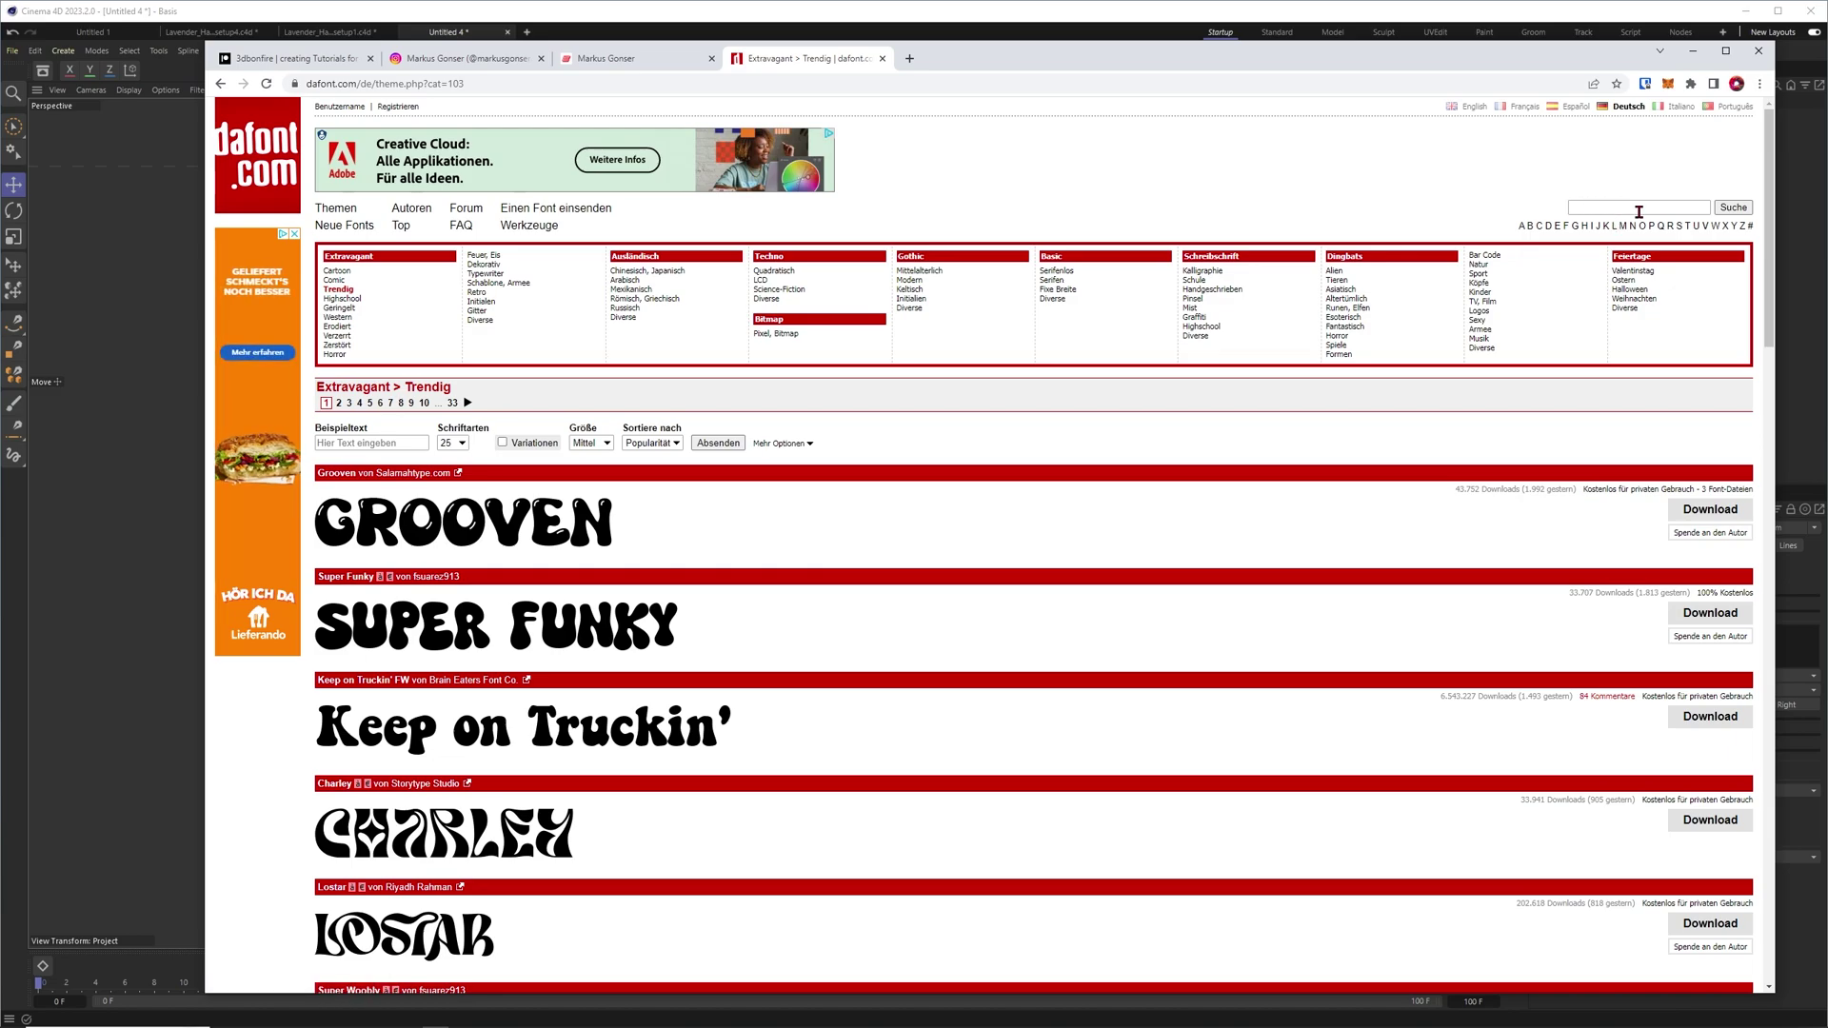
{"action": "left_click", "coordinate": [1692, 51]}
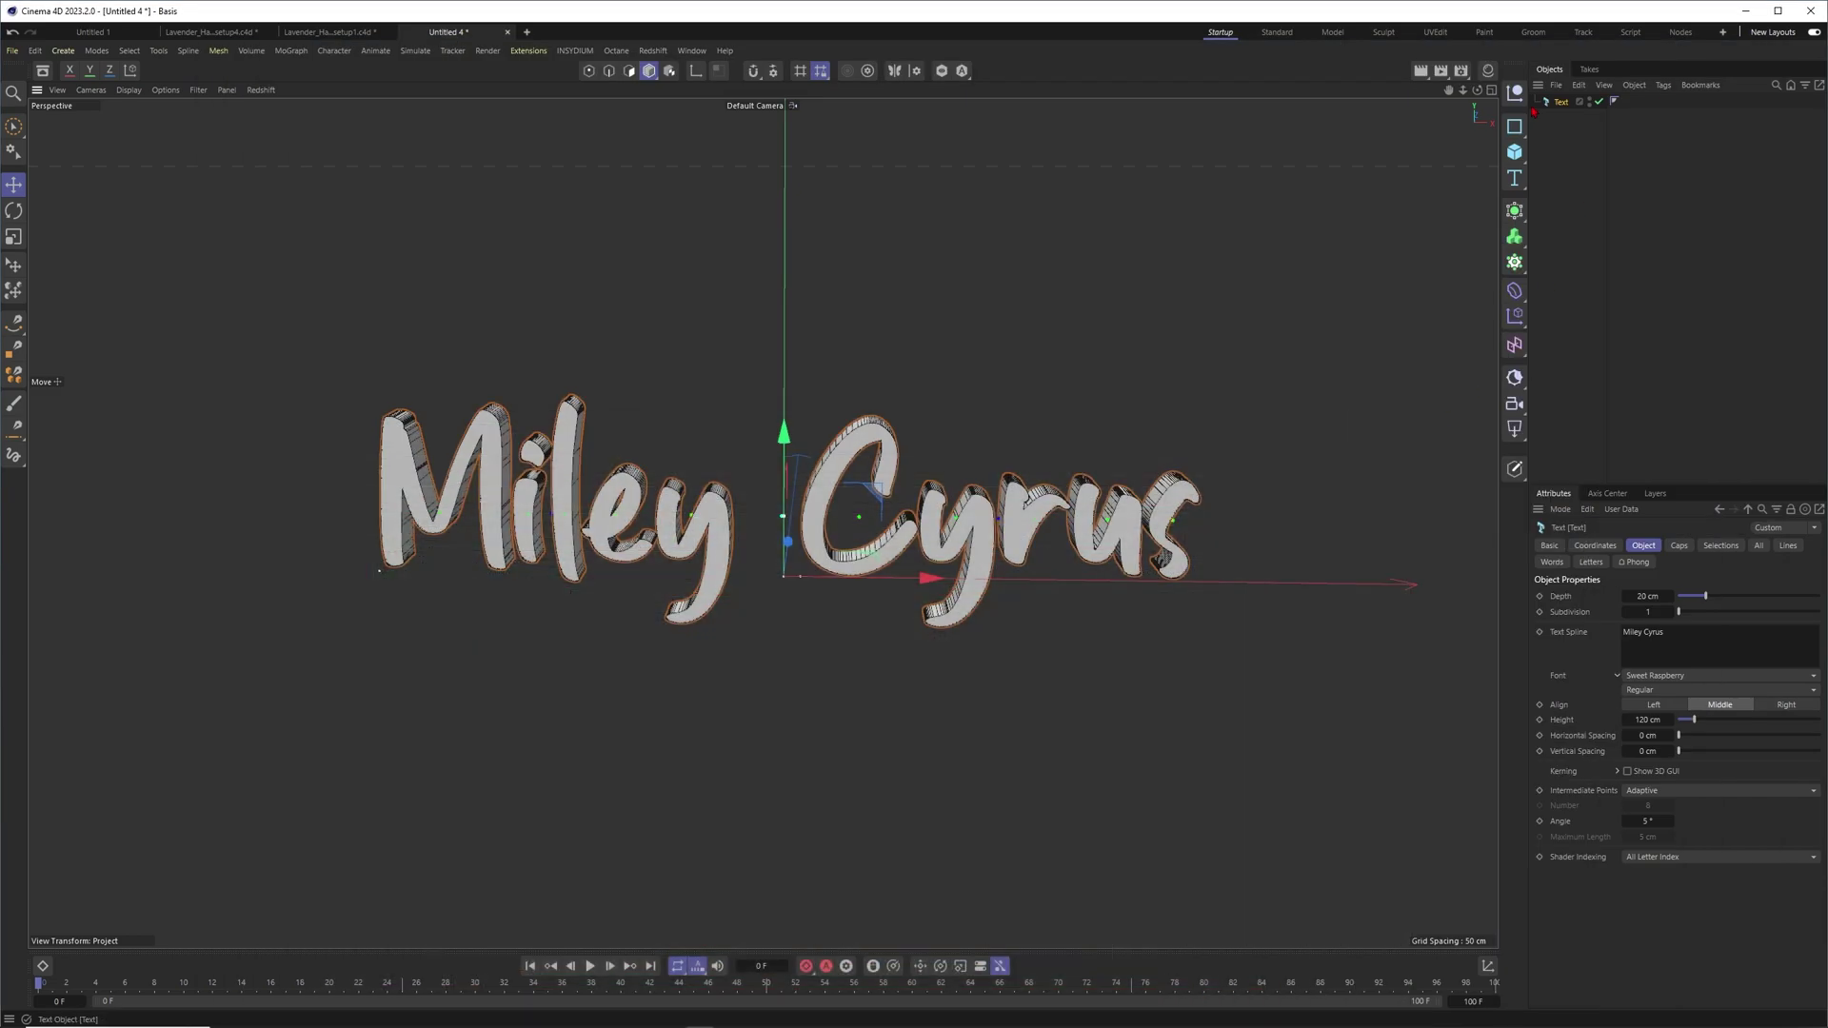
Give the text's caps a Round bevel with a size of 2 cm
{"action": "scroll", "coordinate": [883, 525], "scroll_direction": "down", "scroll_amount": 2}
{"action": "scroll", "coordinate": [884, 526], "scroll_direction": "up", "scroll_amount": 1}
{"action": "mouse_move", "coordinate": [884, 526]}
{"action": "left_mouse_down", "text": "alt"}
{"action": "mouse_move", "coordinate": [920, 542]}
{"action": "mouse_move", "coordinate": [908, 532]}
{"action": "left_mouse_up", "text": "alt"}
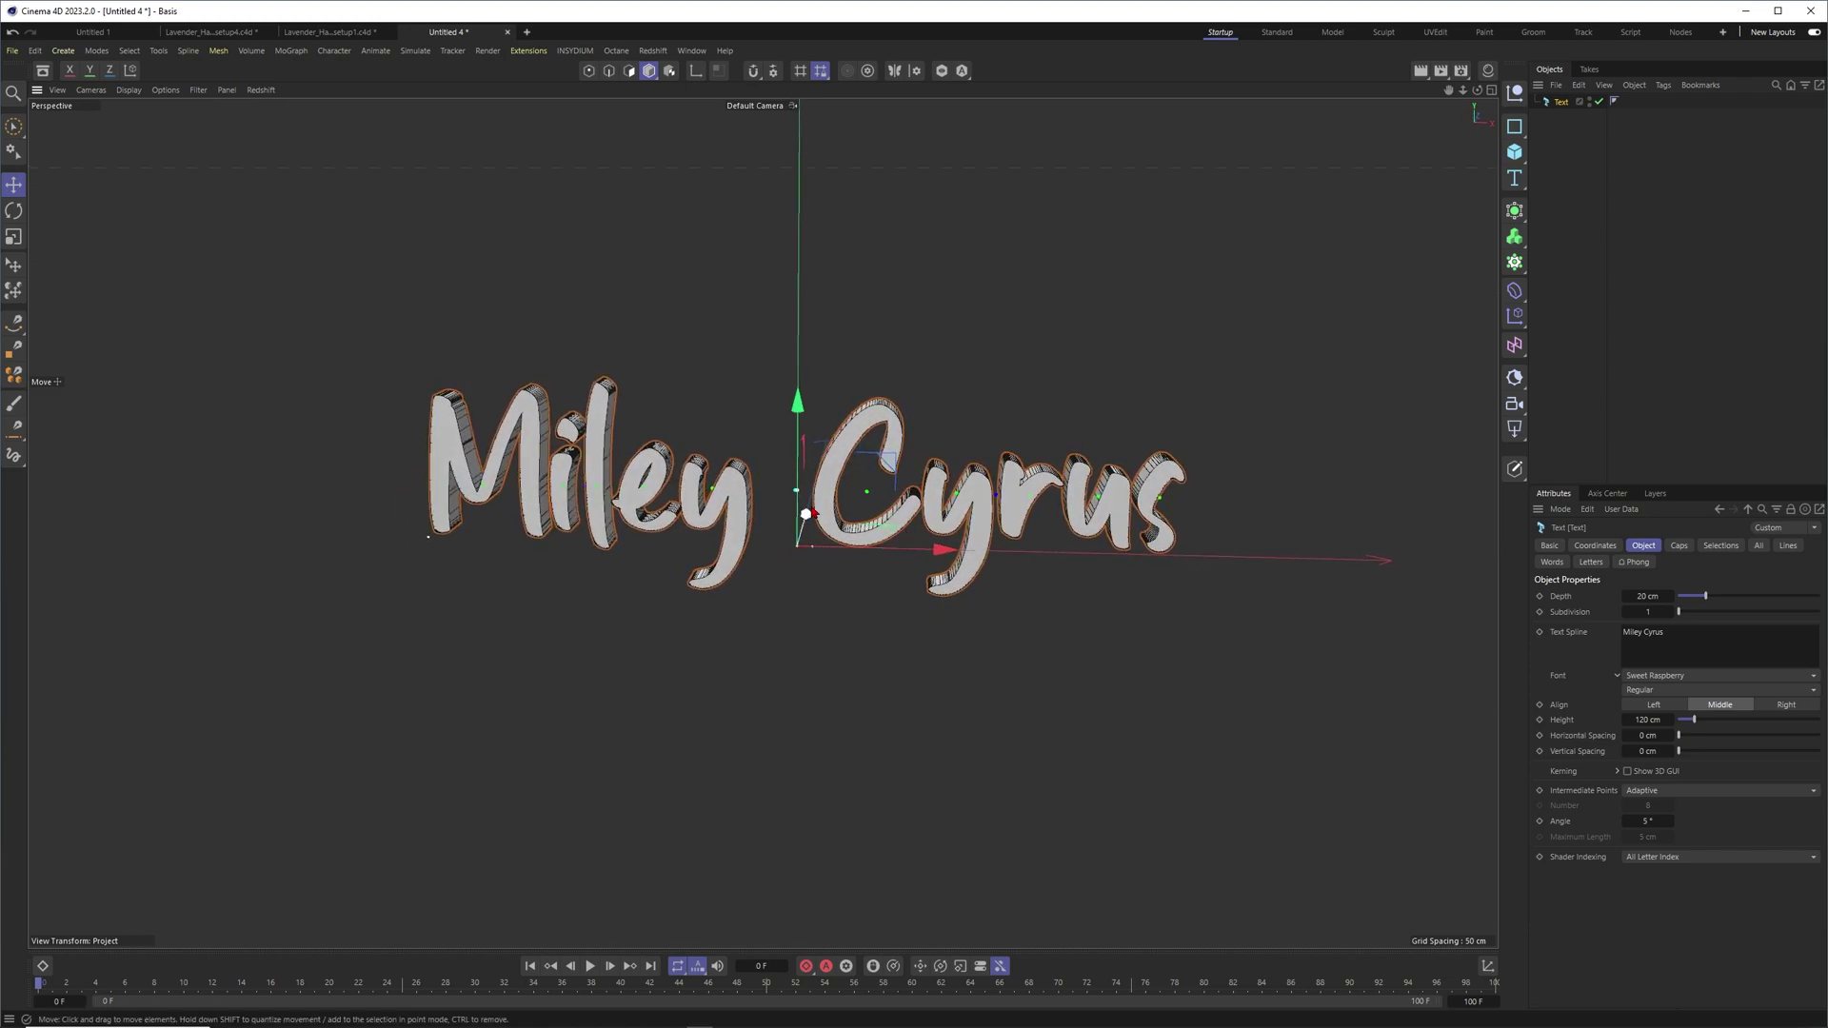
{"action": "scroll", "coordinate": [861, 449], "scroll_direction": "down", "scroll_amount": 2}
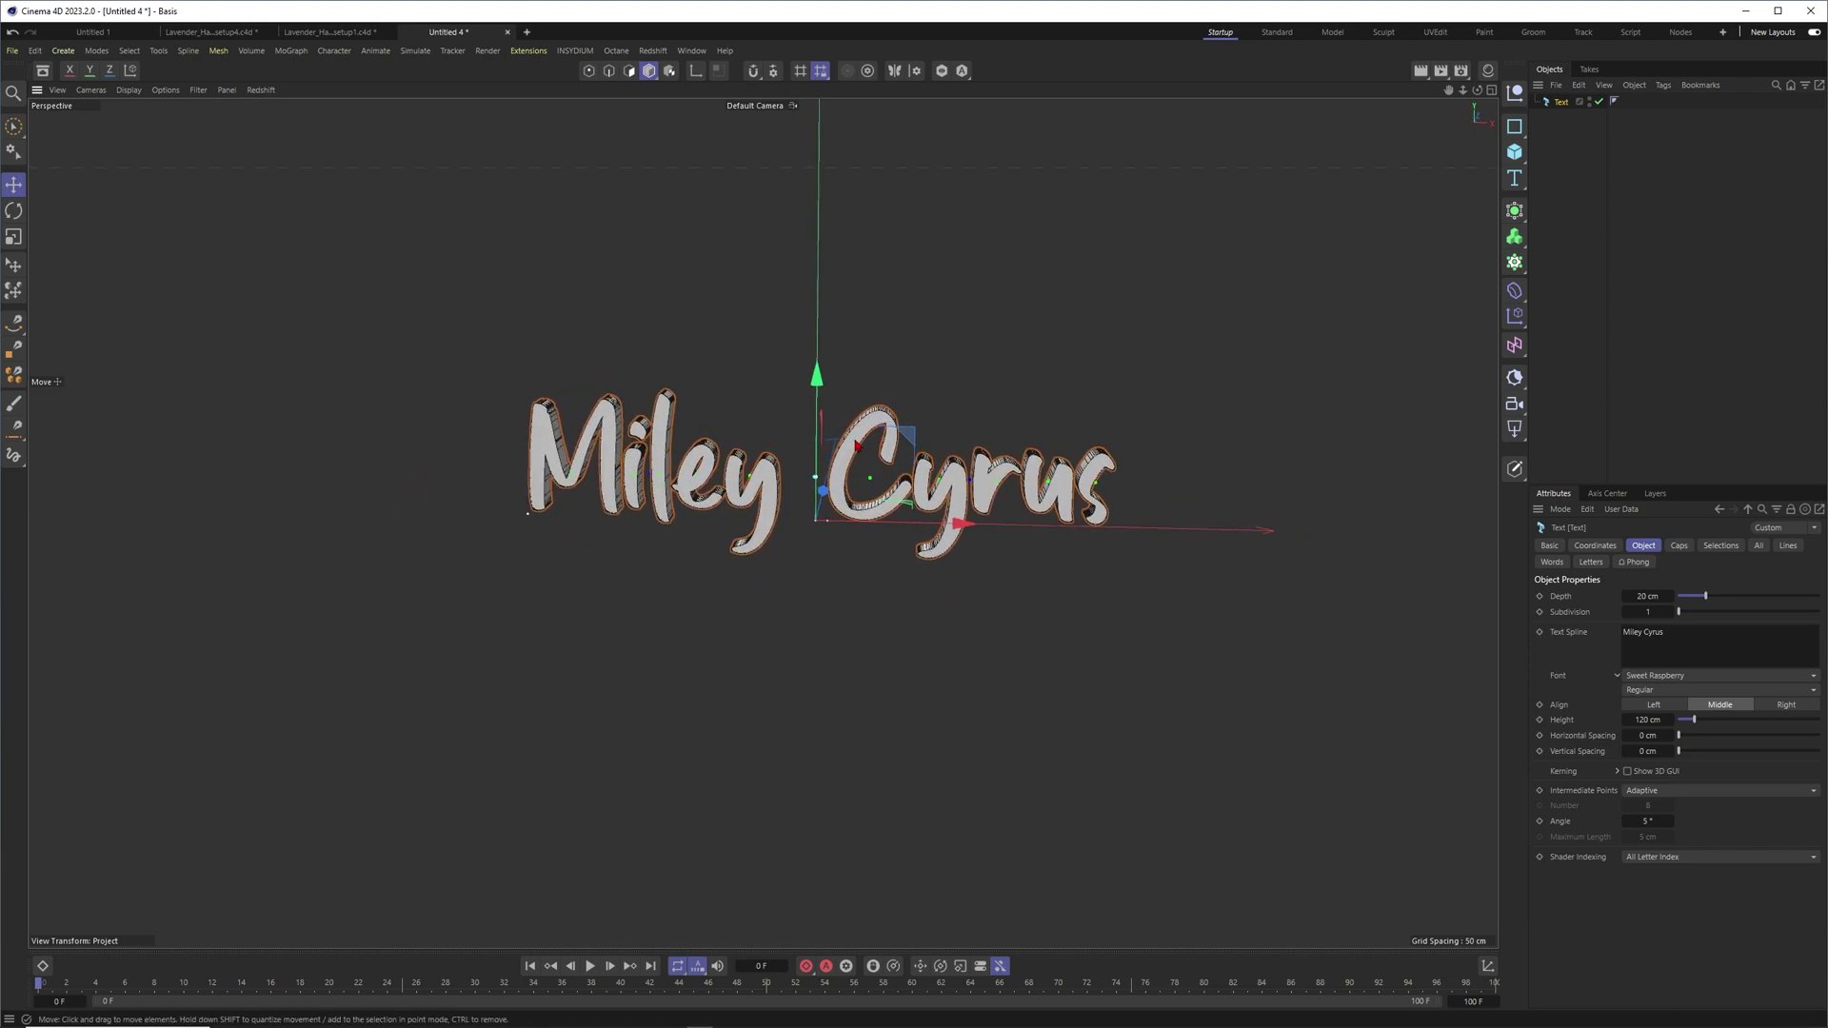
{"action": "scroll", "coordinate": [961, 487], "scroll_direction": "up", "scroll_amount": 3}
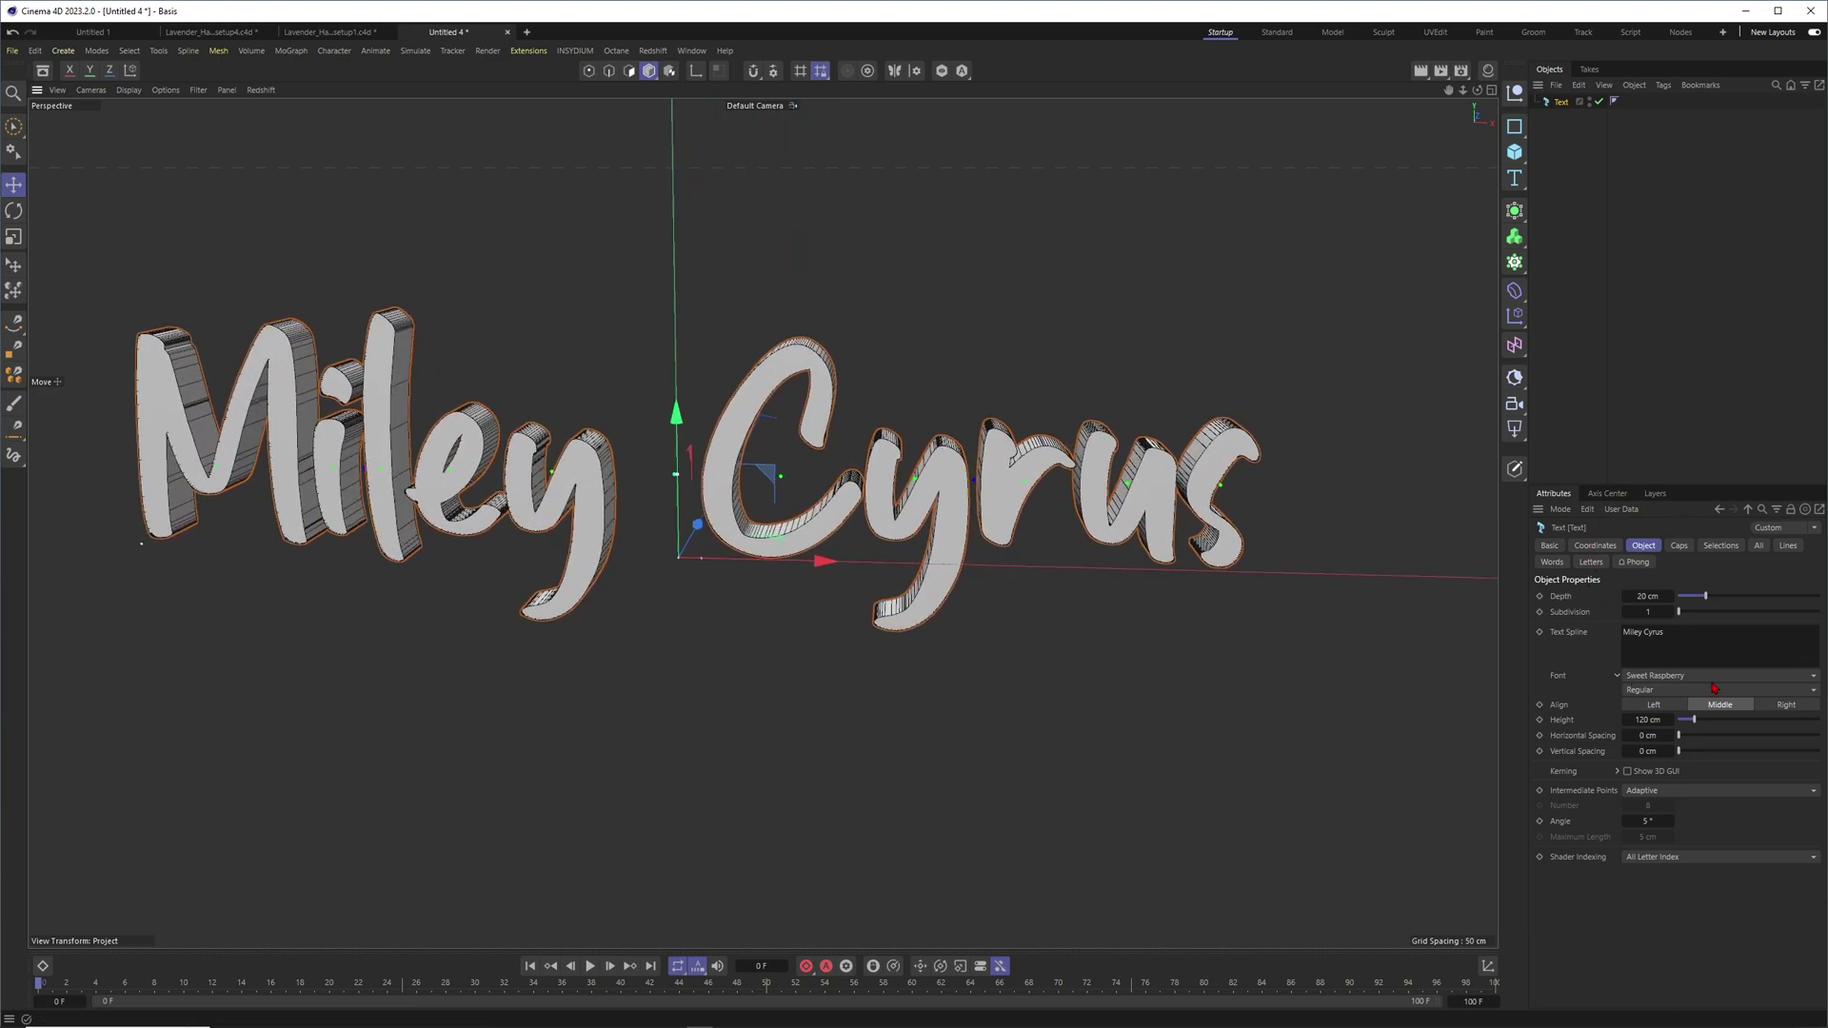
{"action": "left_click", "coordinate": [1679, 545]}
{"action": "left_click", "coordinate": [1626, 719]}
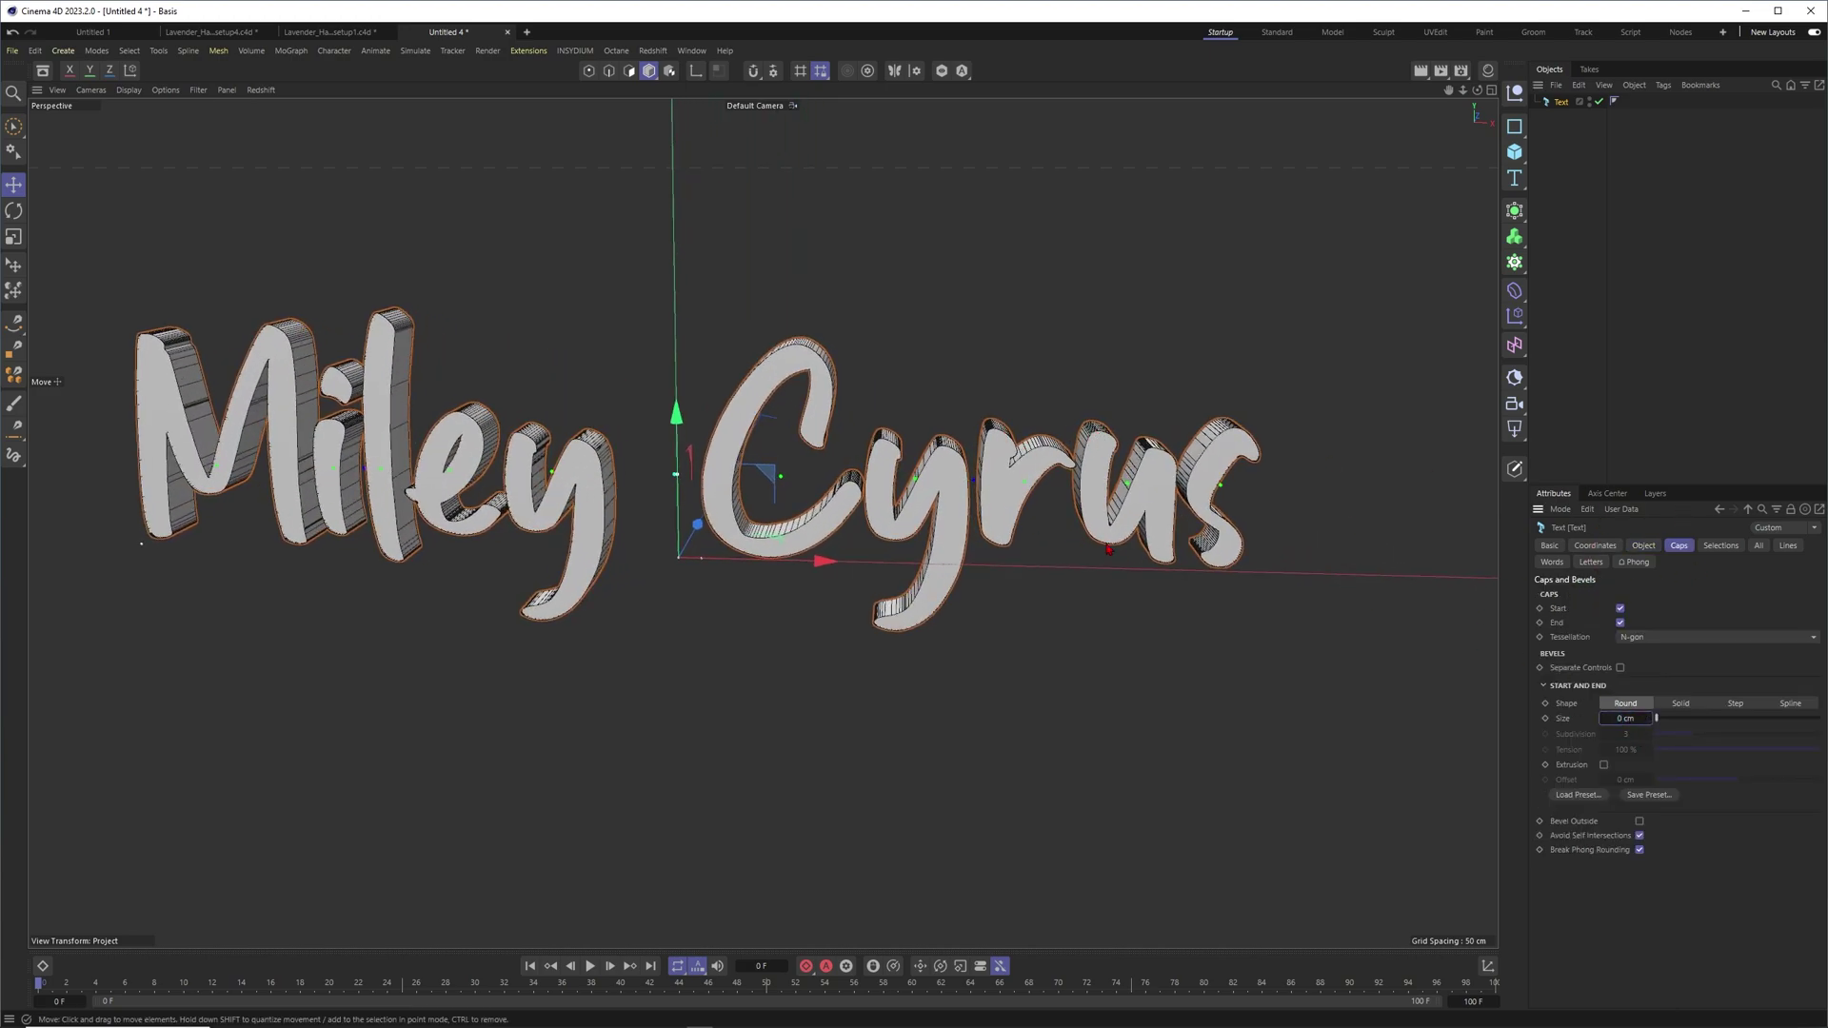
{"action": "type", "text": "2"}
{"action": "key", "text": "Return"}
Nest the Text object inside a Volume Builder and that builder inside a Volume Mesher
{"action": "left_click_drag", "start_coordinate": [1013, 486], "coordinate": [1038, 447], "text": "alt"}
{"action": "scroll", "coordinate": [1030, 415], "scroll_direction": "up", "scroll_amount": 4}
{"action": "left_click_drag", "start_coordinate": [1110, 385], "coordinate": [1032, 413], "text": "alt"}
{"action": "scroll", "coordinate": [1069, 481], "scroll_direction": "down", "scroll_amount": 4}
{"action": "mouse_move", "coordinate": [1069, 481]}
{"action": "left_mouse_down", "text": "alt"}
{"action": "mouse_move", "coordinate": [1104, 453]}
{"action": "mouse_move", "coordinate": [1071, 455]}
{"action": "left_mouse_up", "text": "alt"}
{"action": "scroll", "coordinate": [1085, 457], "scroll_direction": "down", "scroll_amount": 3}
{"action": "left_click_drag", "start_coordinate": [1514, 236], "coordinate": [1596, 268]}
{"action": "left_click", "coordinate": [1588, 261]}
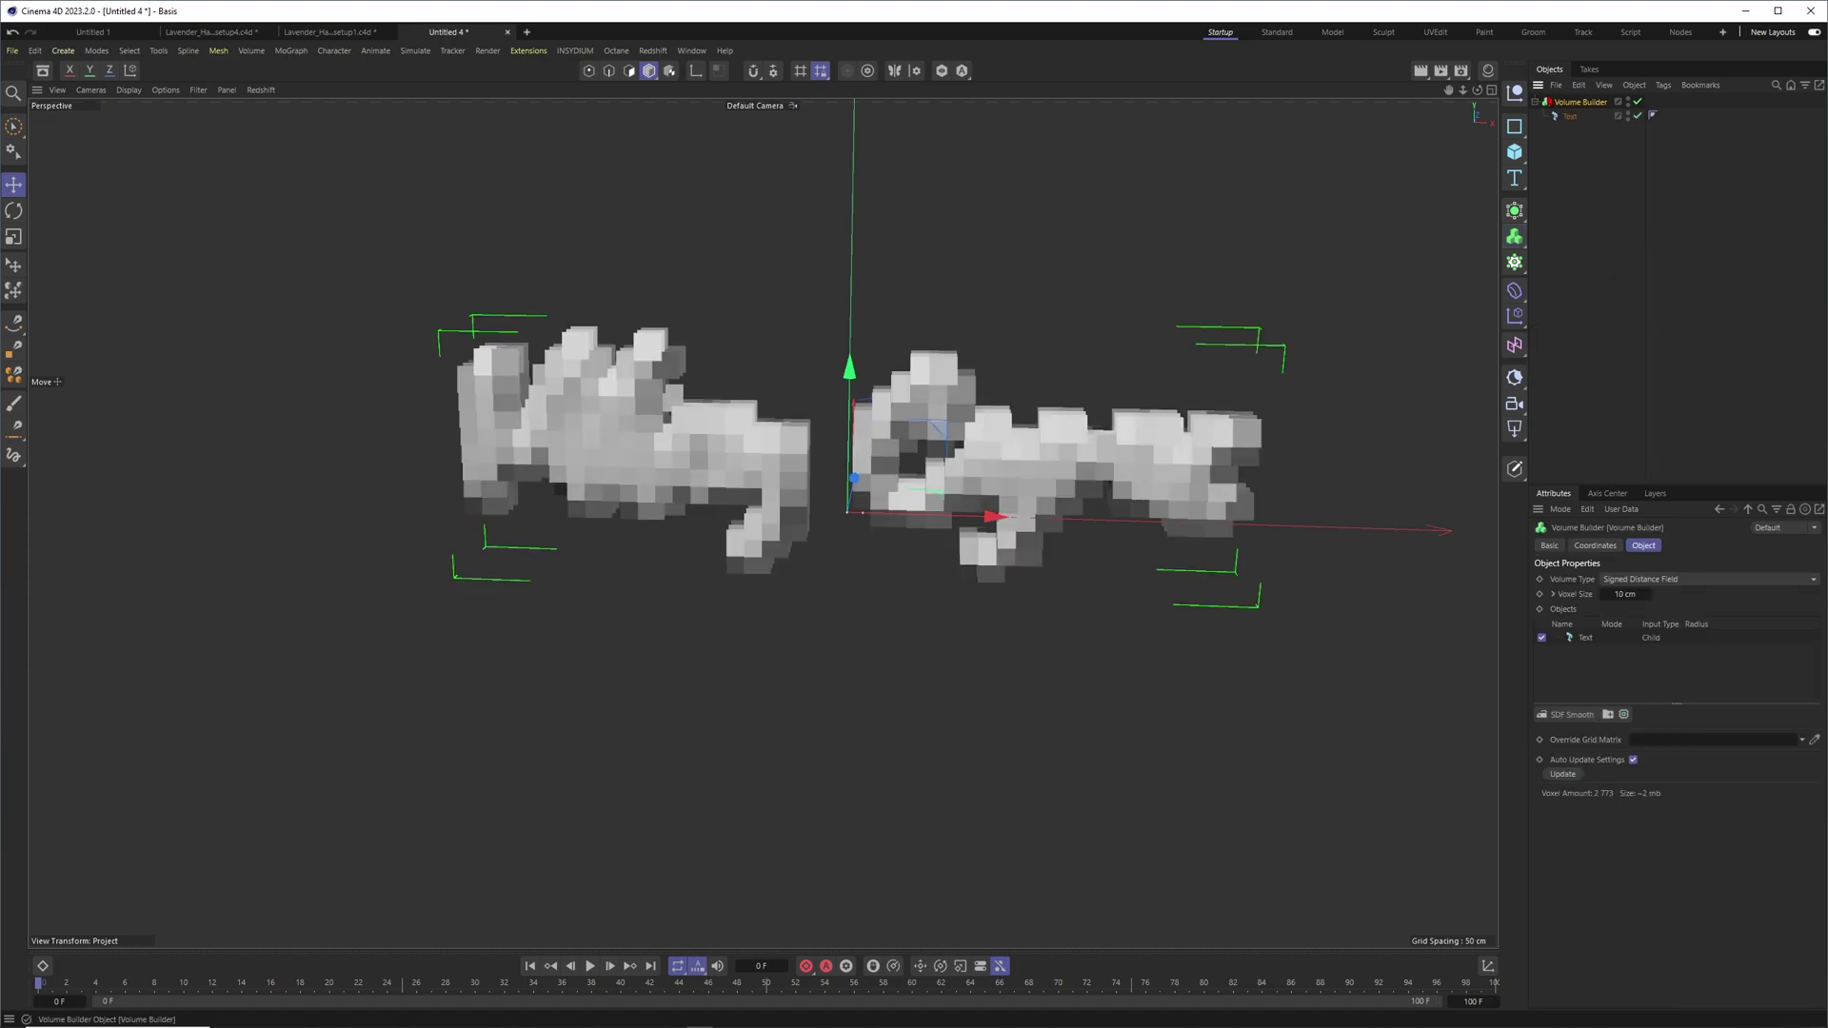
{"action": "left_click", "coordinate": [1514, 236]}
{"action": "left_click", "coordinate": [1586, 276]}
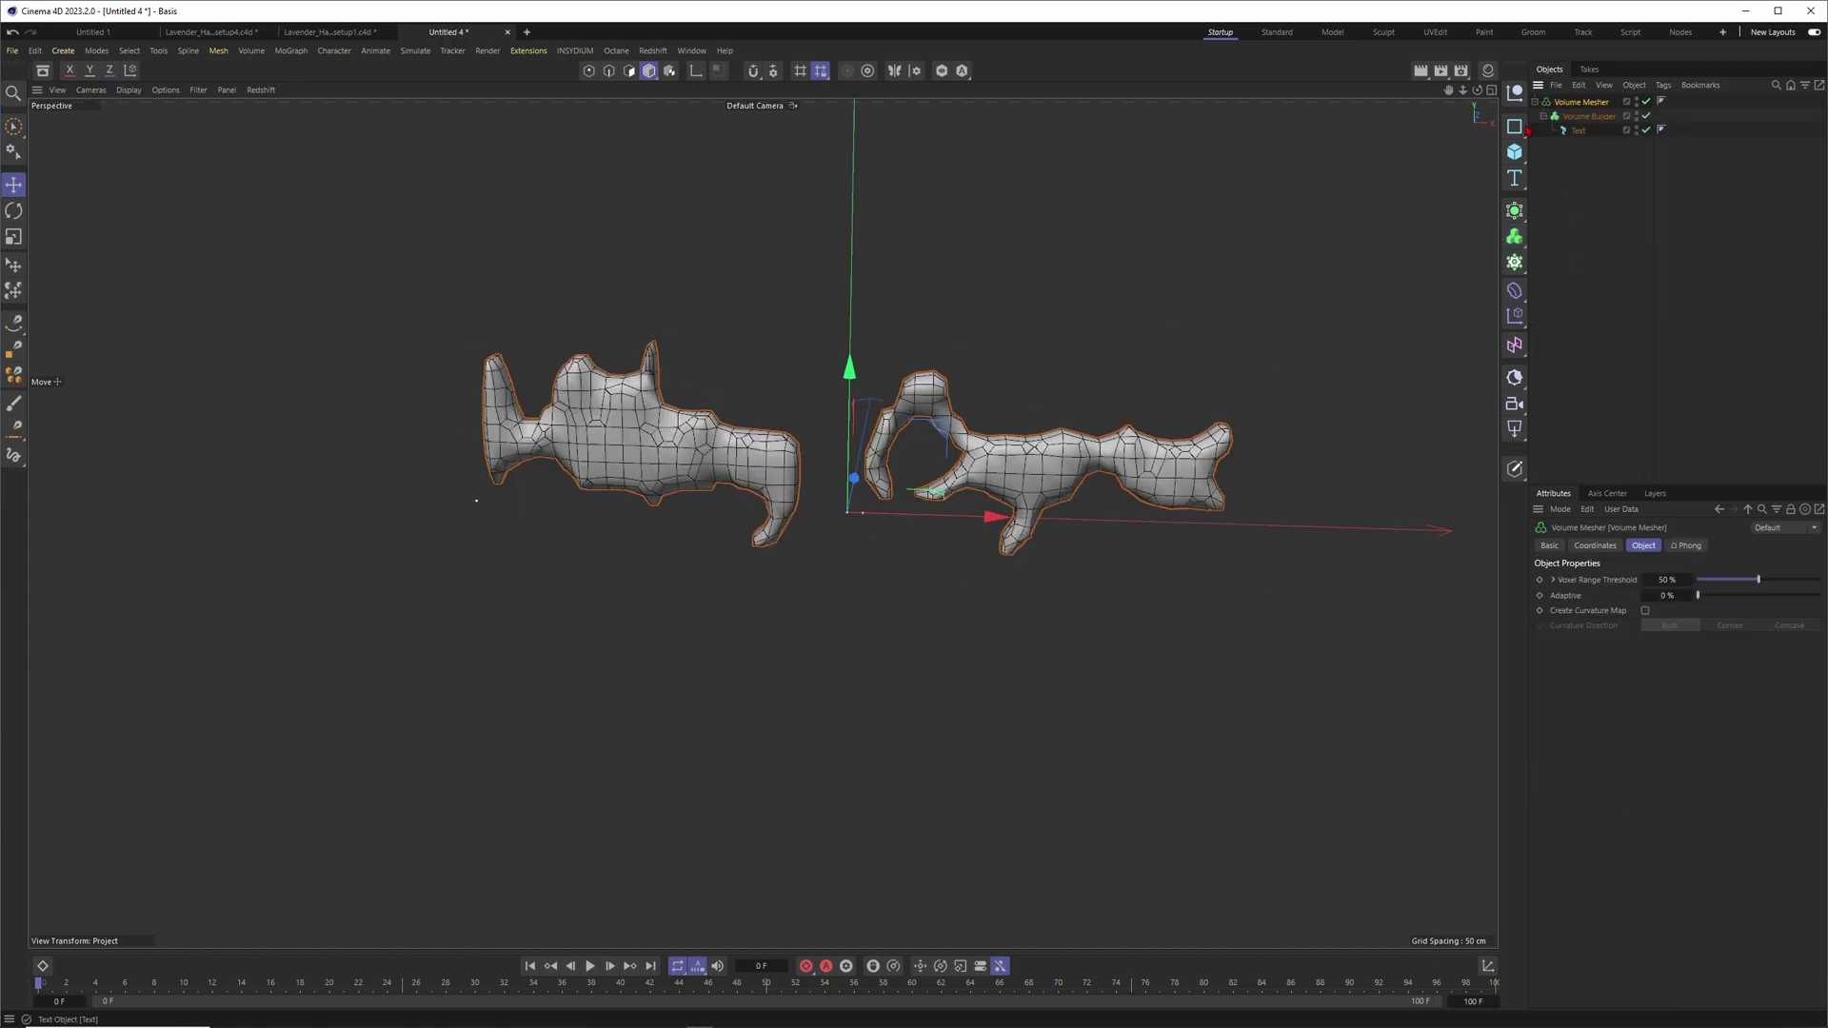
Set the Volume Builder's voxel size to 2 cm
{"action": "left_click", "coordinate": [1592, 117]}
{"action": "double_click", "coordinate": [1624, 594]}
{"action": "type", "text": "2"}
{"action": "key", "text": "Return"}
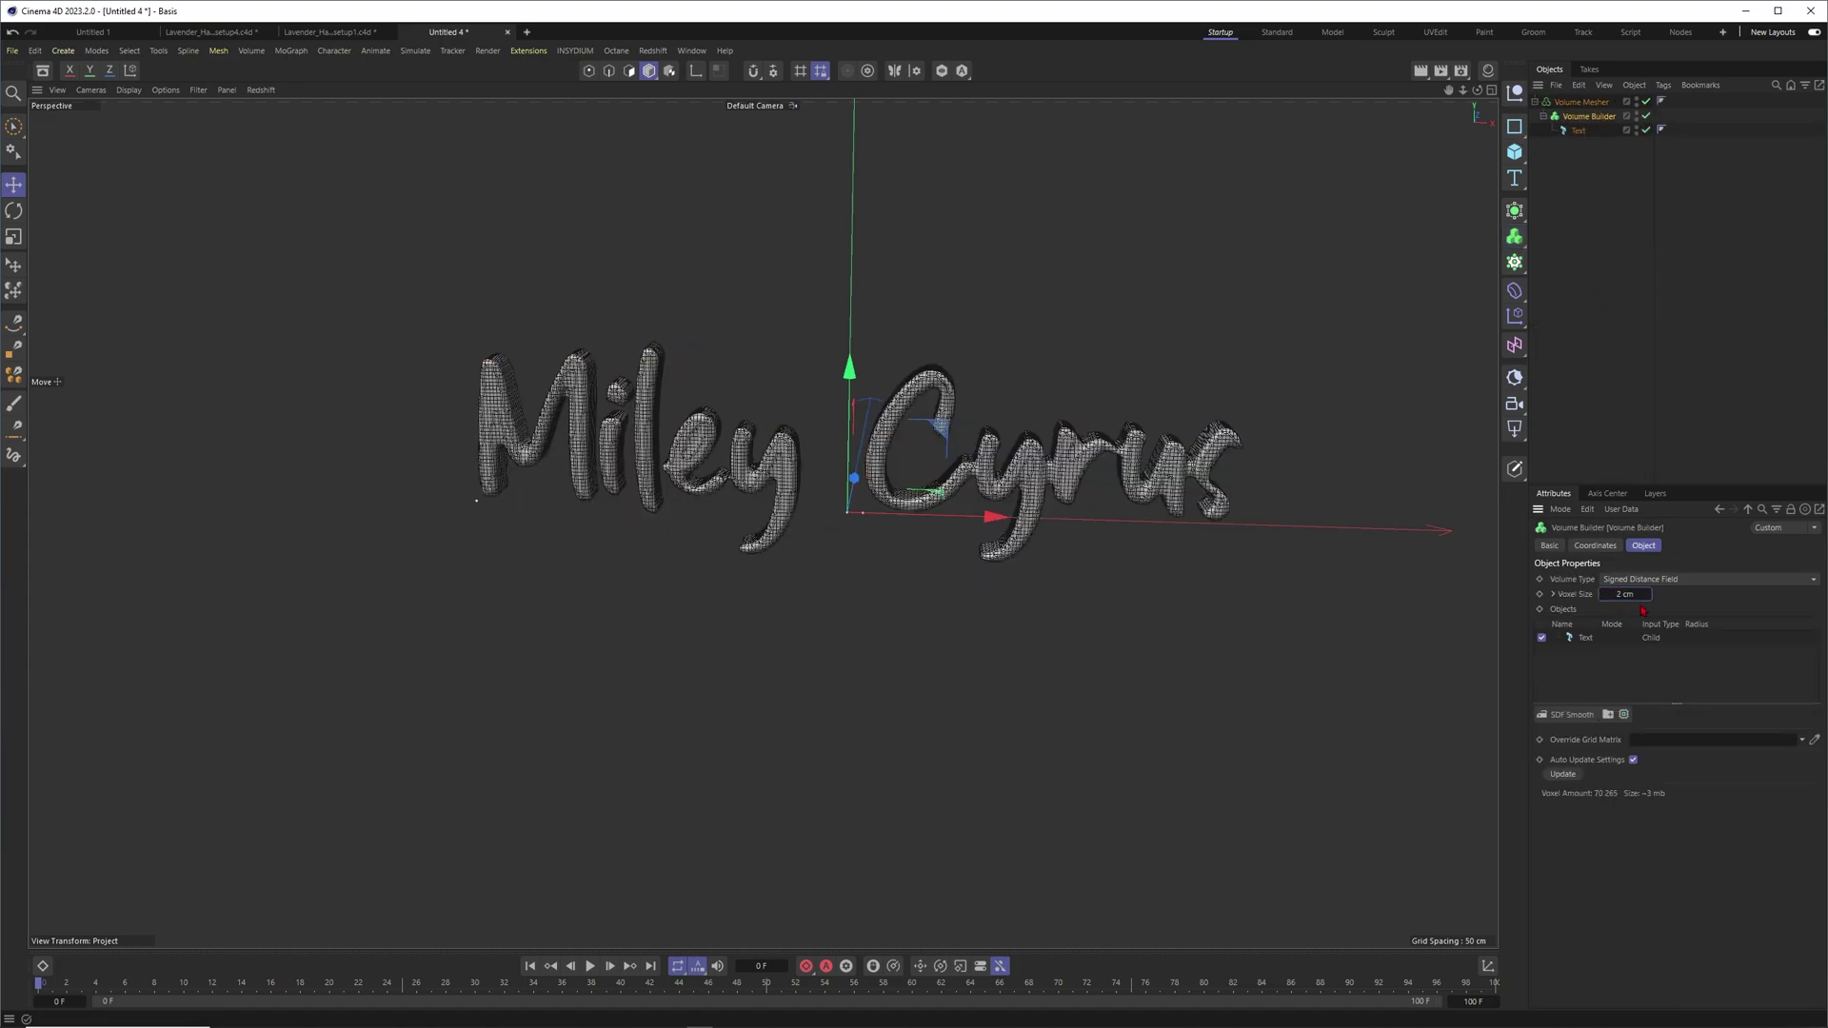
{"action": "right_click_drag", "start_coordinate": [943, 470], "coordinate": [1060, 448], "text": "alt"}
{"action": "mouse_move", "coordinate": [1061, 448]}
{"action": "left_mouse_down", "text": "alt"}
{"action": "mouse_move", "coordinate": [1016, 465]}
{"action": "mouse_move", "coordinate": [1053, 474]}
{"action": "left_mouse_up", "text": "alt"}
Nest the Volume Mesher inside a Remesh generator to retopologize the text mesh
{"action": "left_click", "coordinate": [1591, 105]}
{"action": "left_click", "coordinate": [1588, 103]}
{"action": "left_click", "coordinate": [1513, 210]}
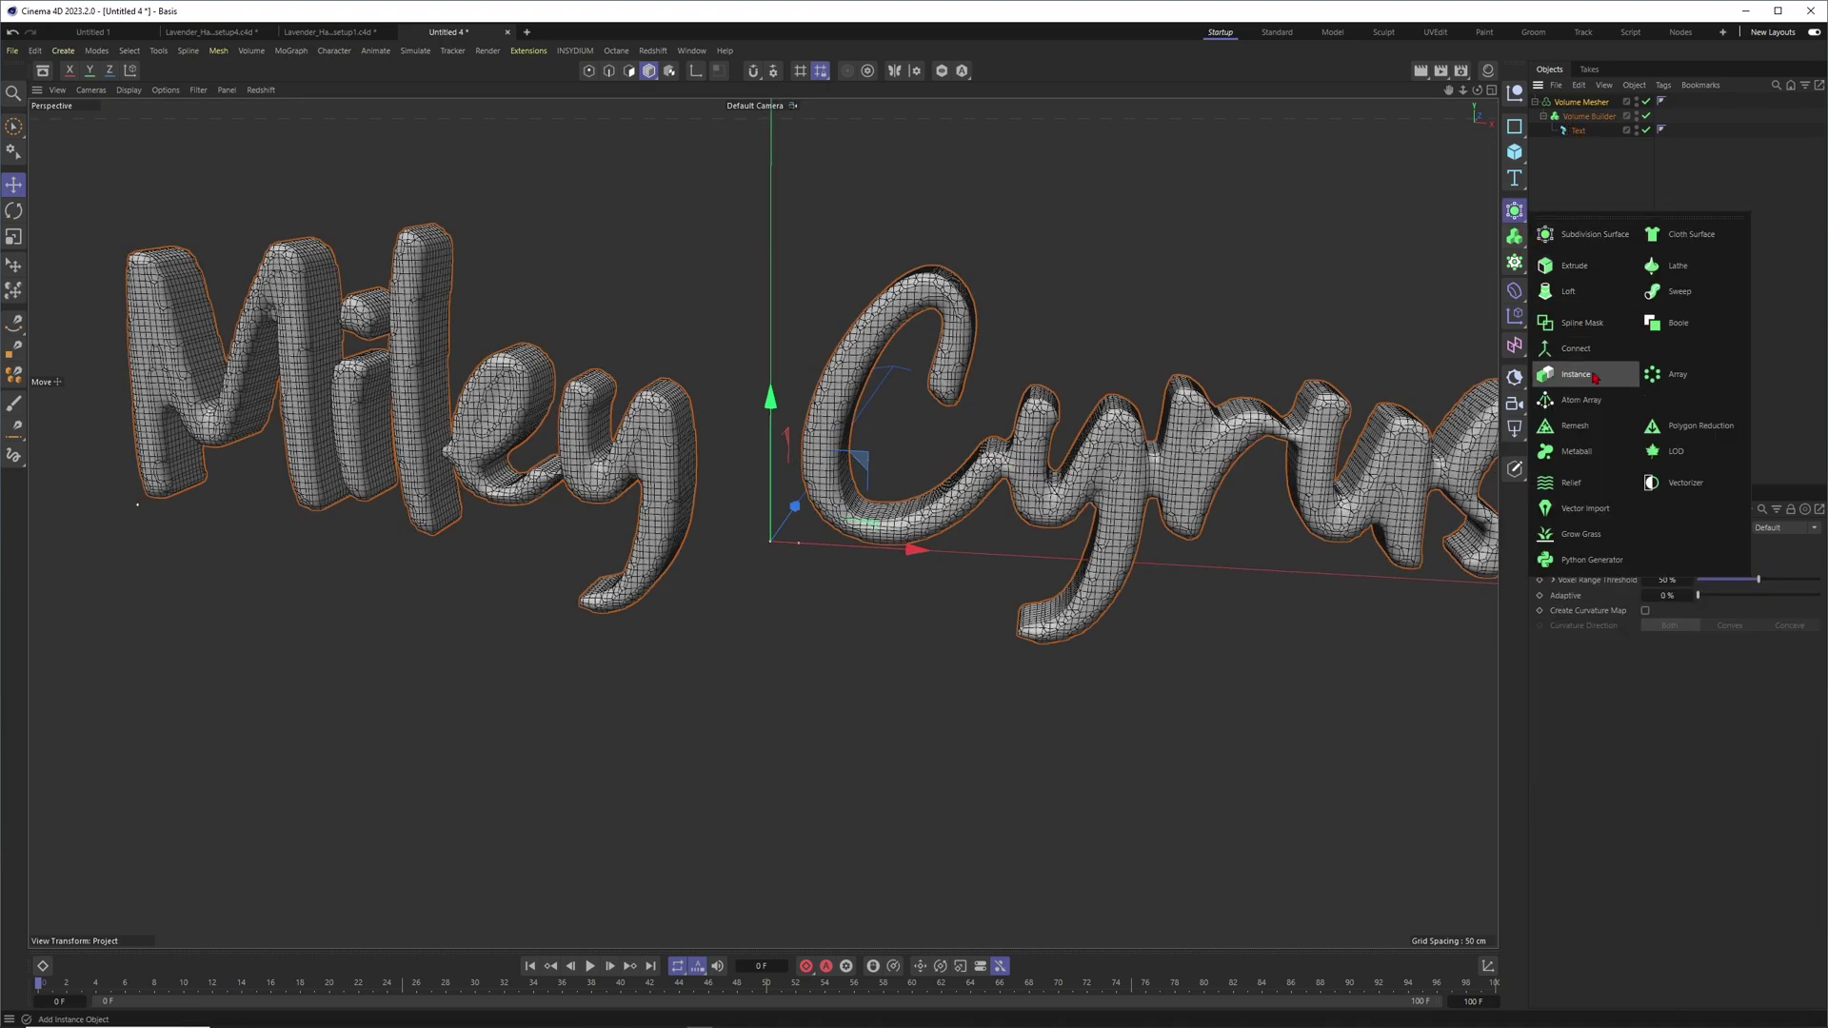
{"action": "left_click", "coordinate": [1586, 429]}
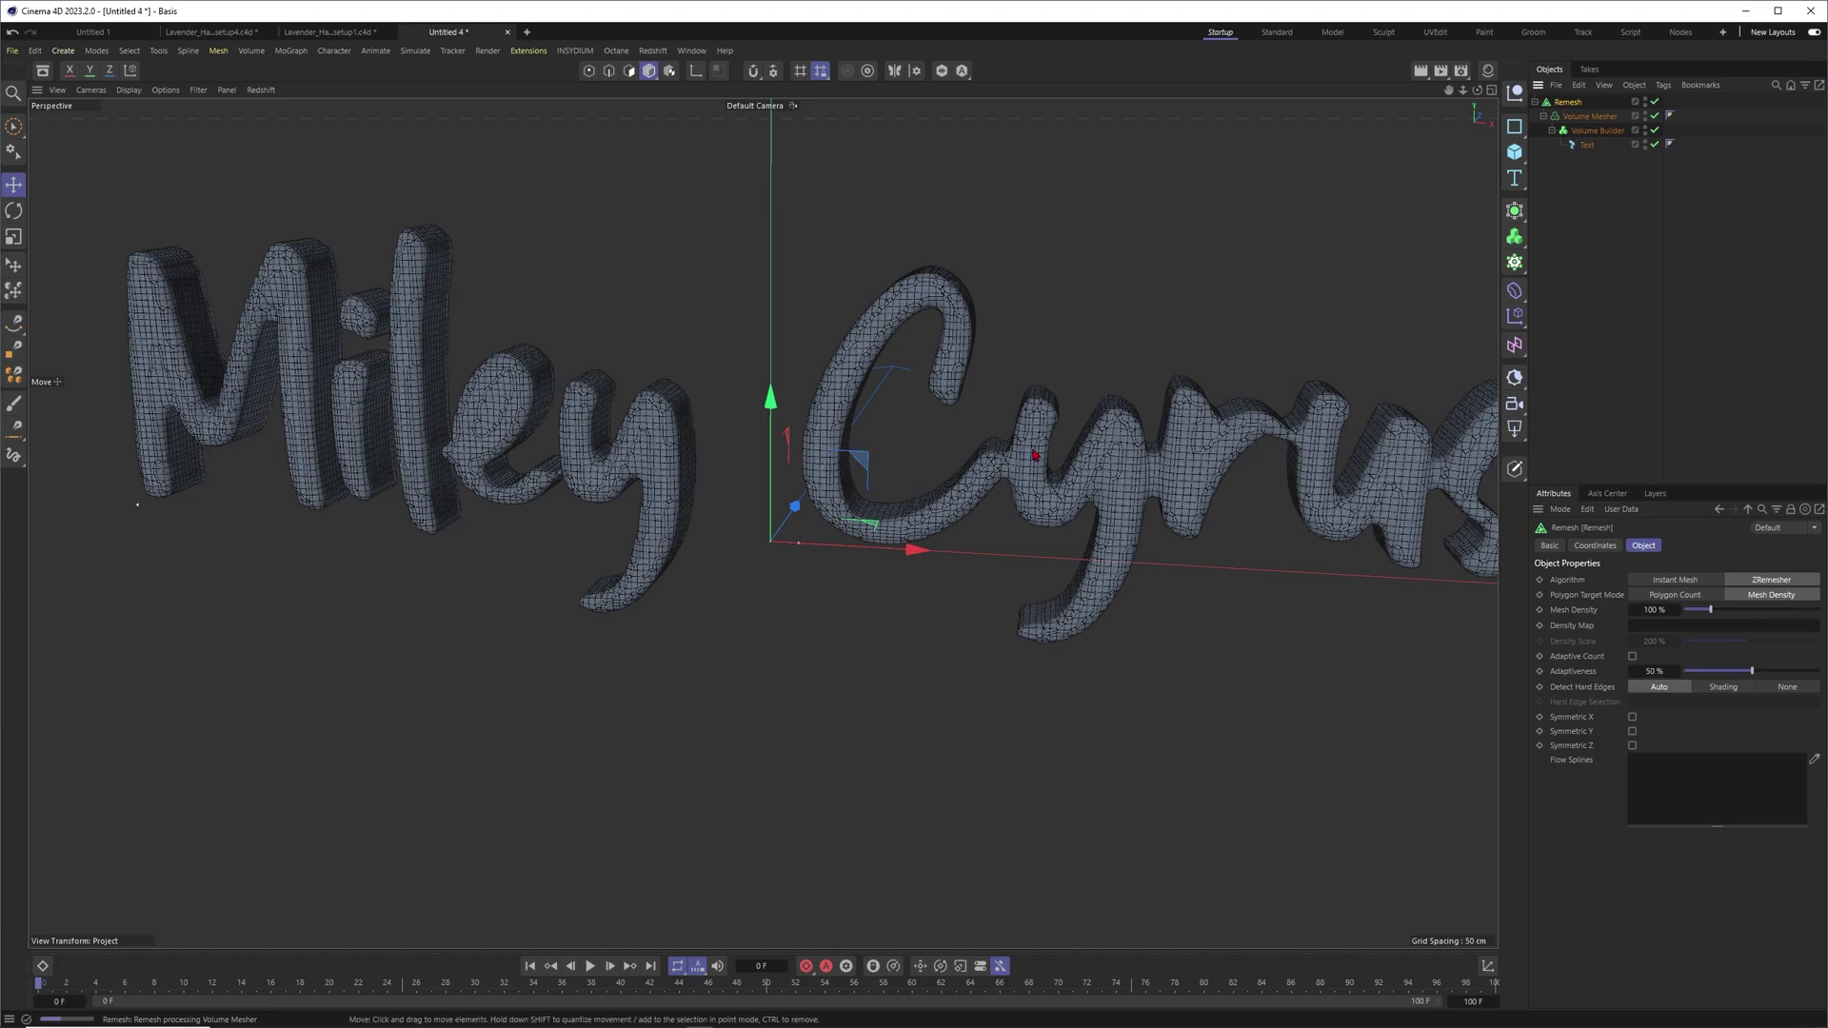
{"action": "left_click_drag", "start_coordinate": [1093, 459], "coordinate": [990, 326], "text": "alt"}
{"action": "scroll", "coordinate": [962, 329], "scroll_direction": "down", "scroll_amount": 1}
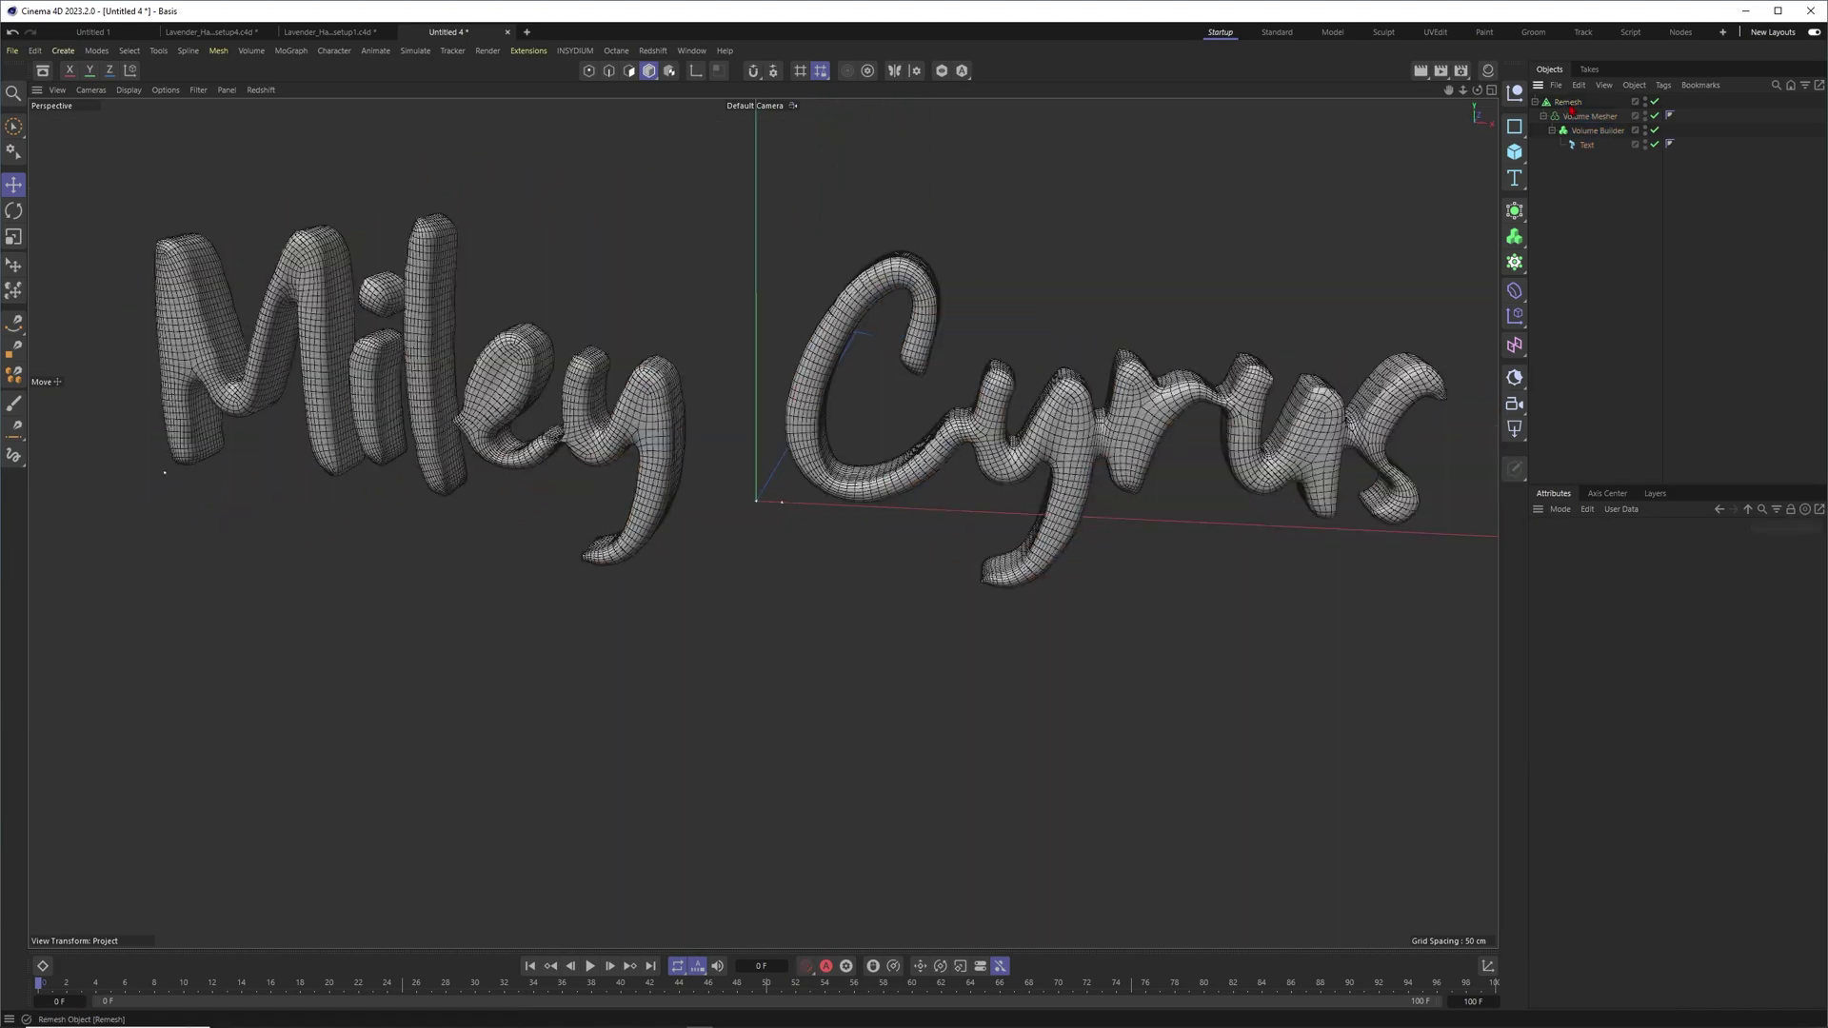
Add a Pyro Emitter simulation tag to the Remesh object
{"action": "left_click", "coordinate": [1569, 101]}
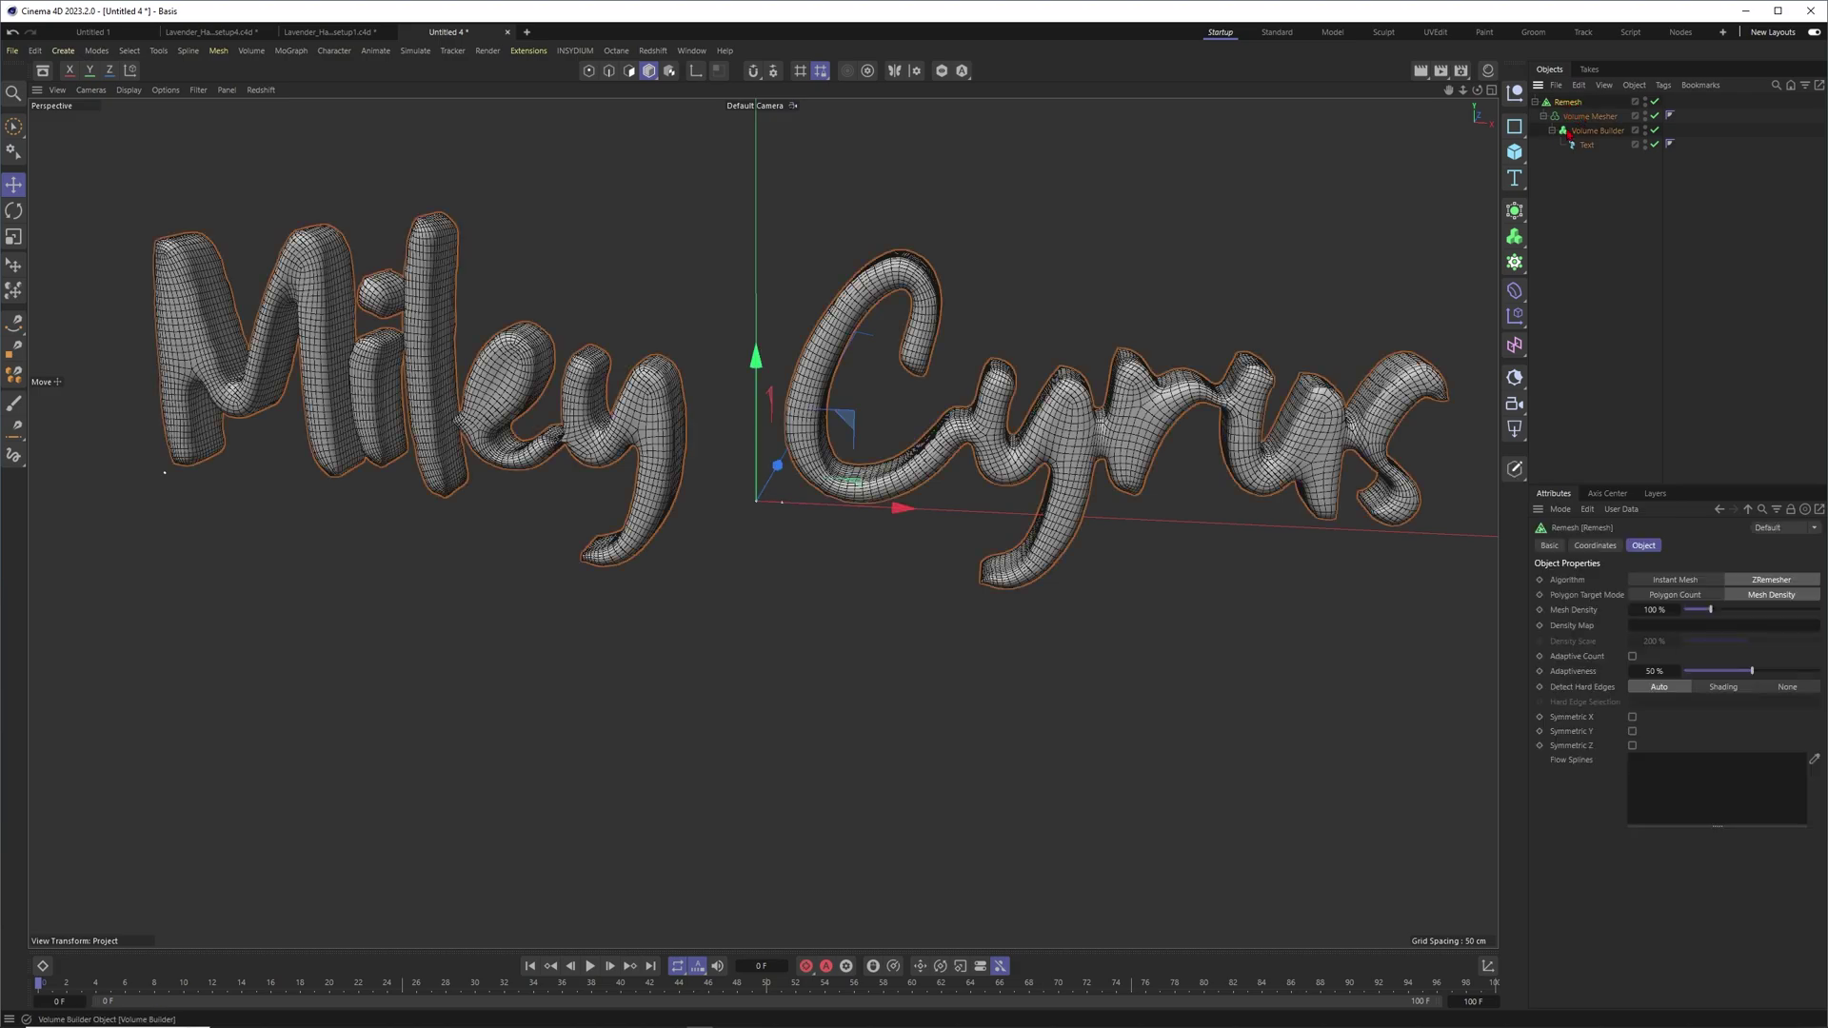
{"action": "left_click", "coordinate": [1588, 146]}
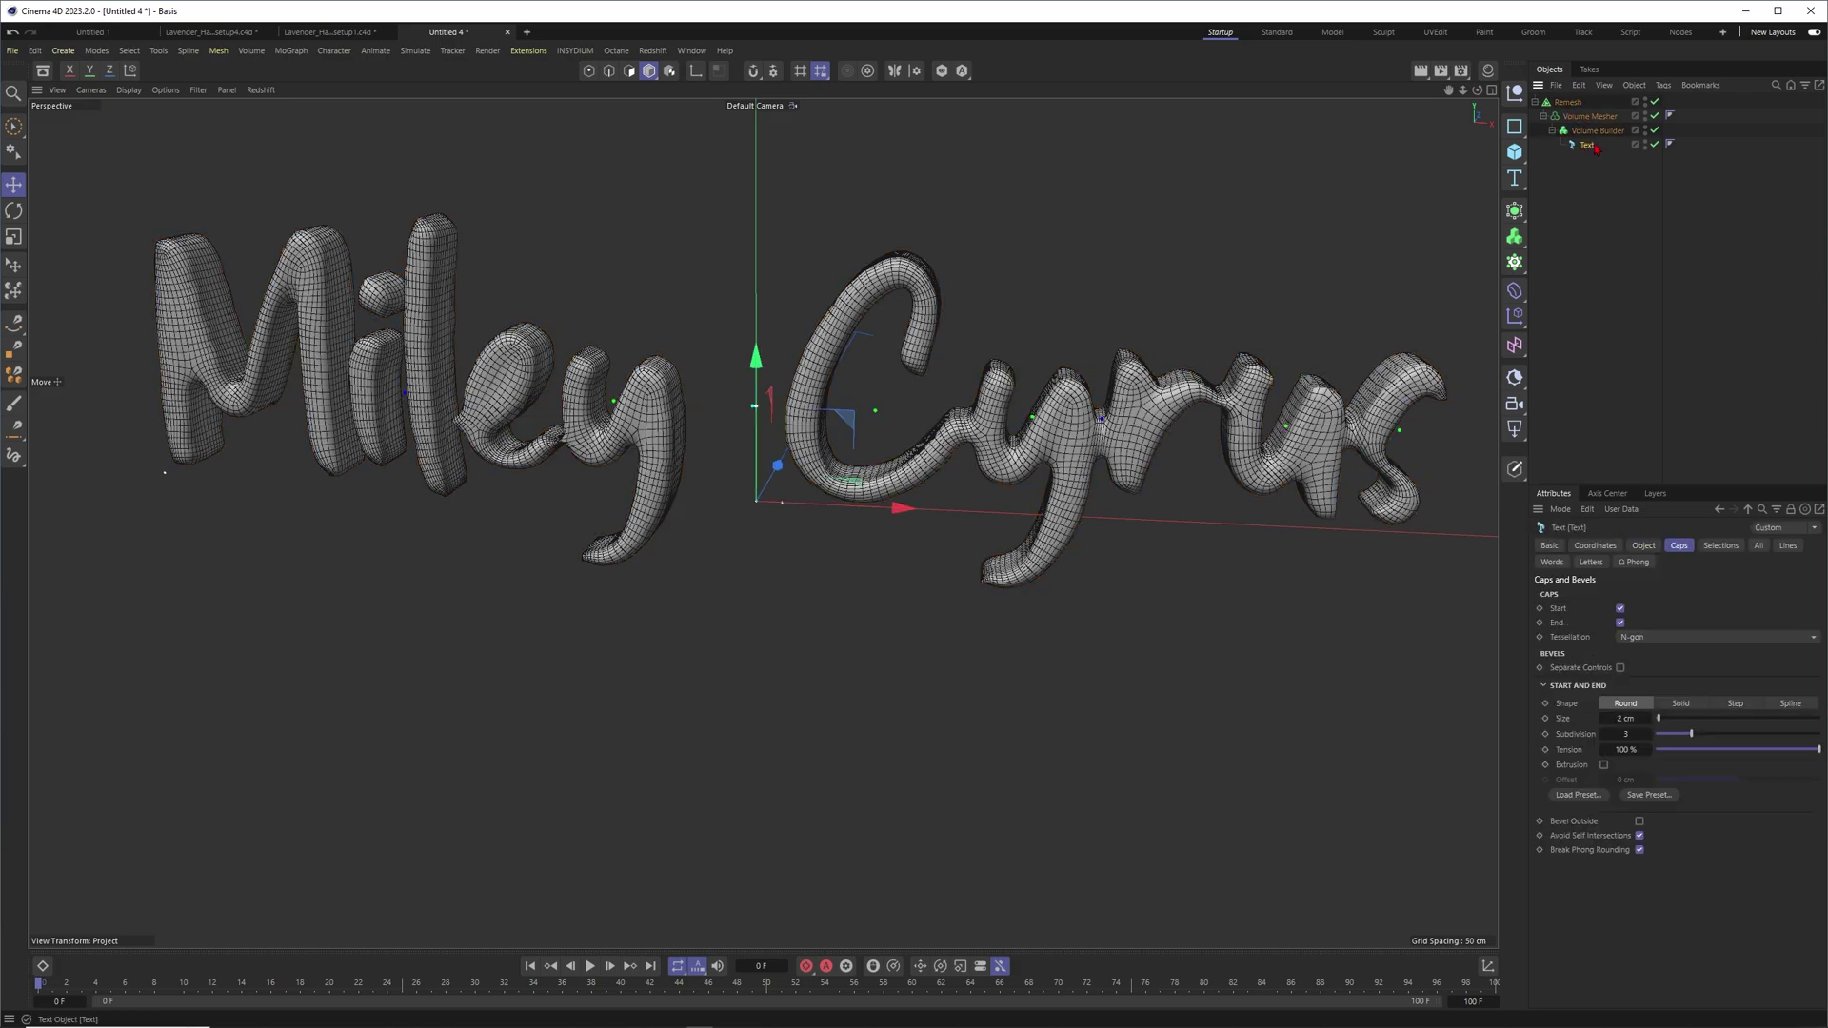
{"action": "left_click", "coordinate": [1567, 102]}
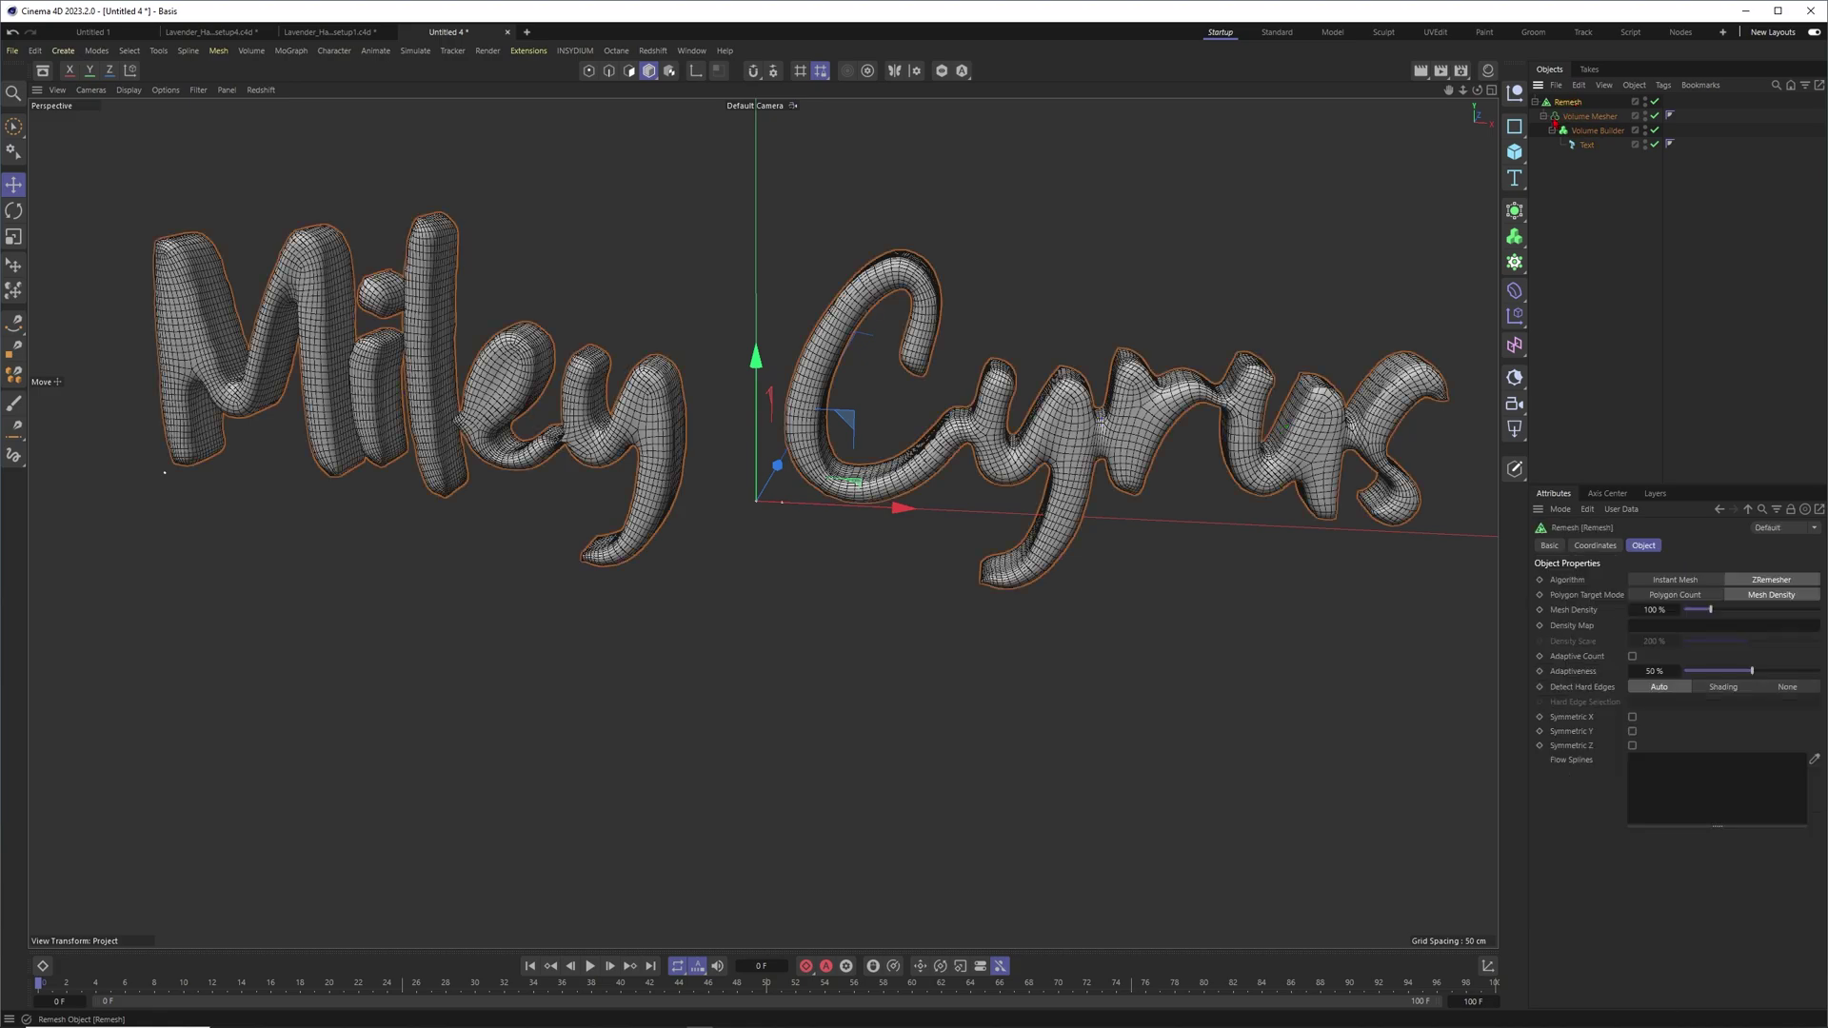
{"action": "right_click", "coordinate": [1576, 105]}
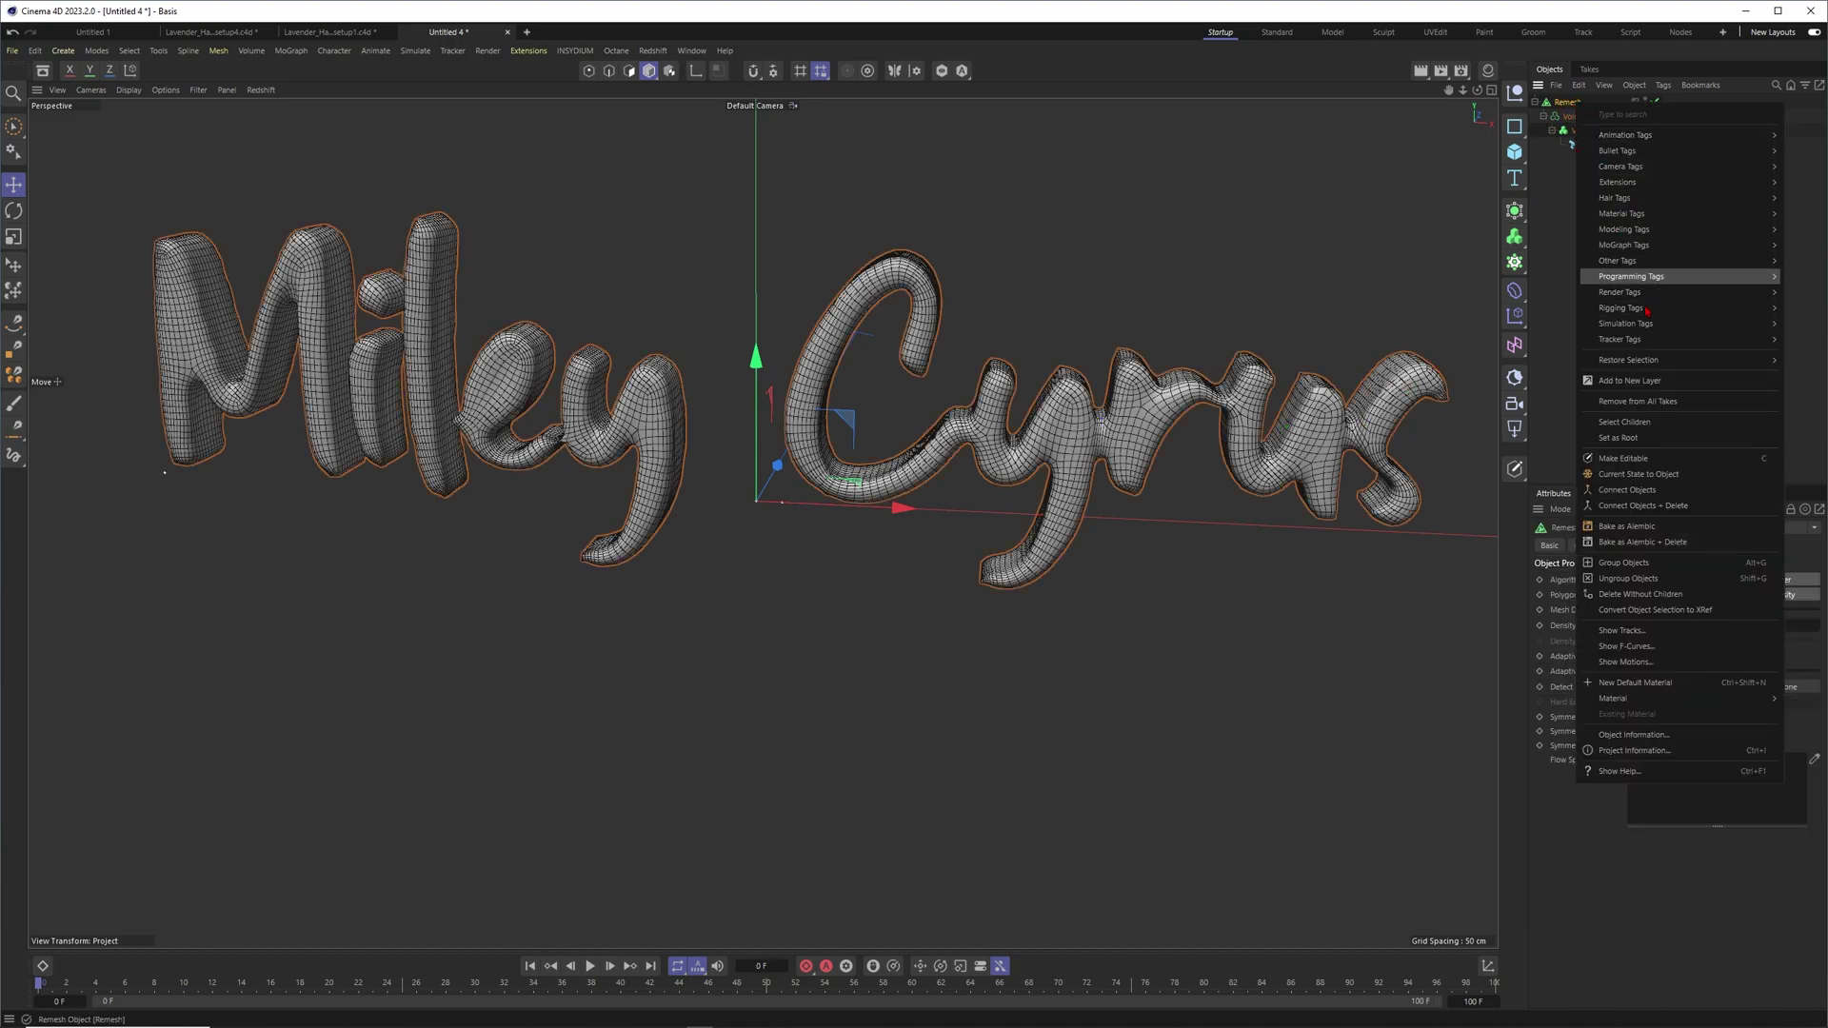
{"action": "mouse_move", "coordinate": [1713, 324]}
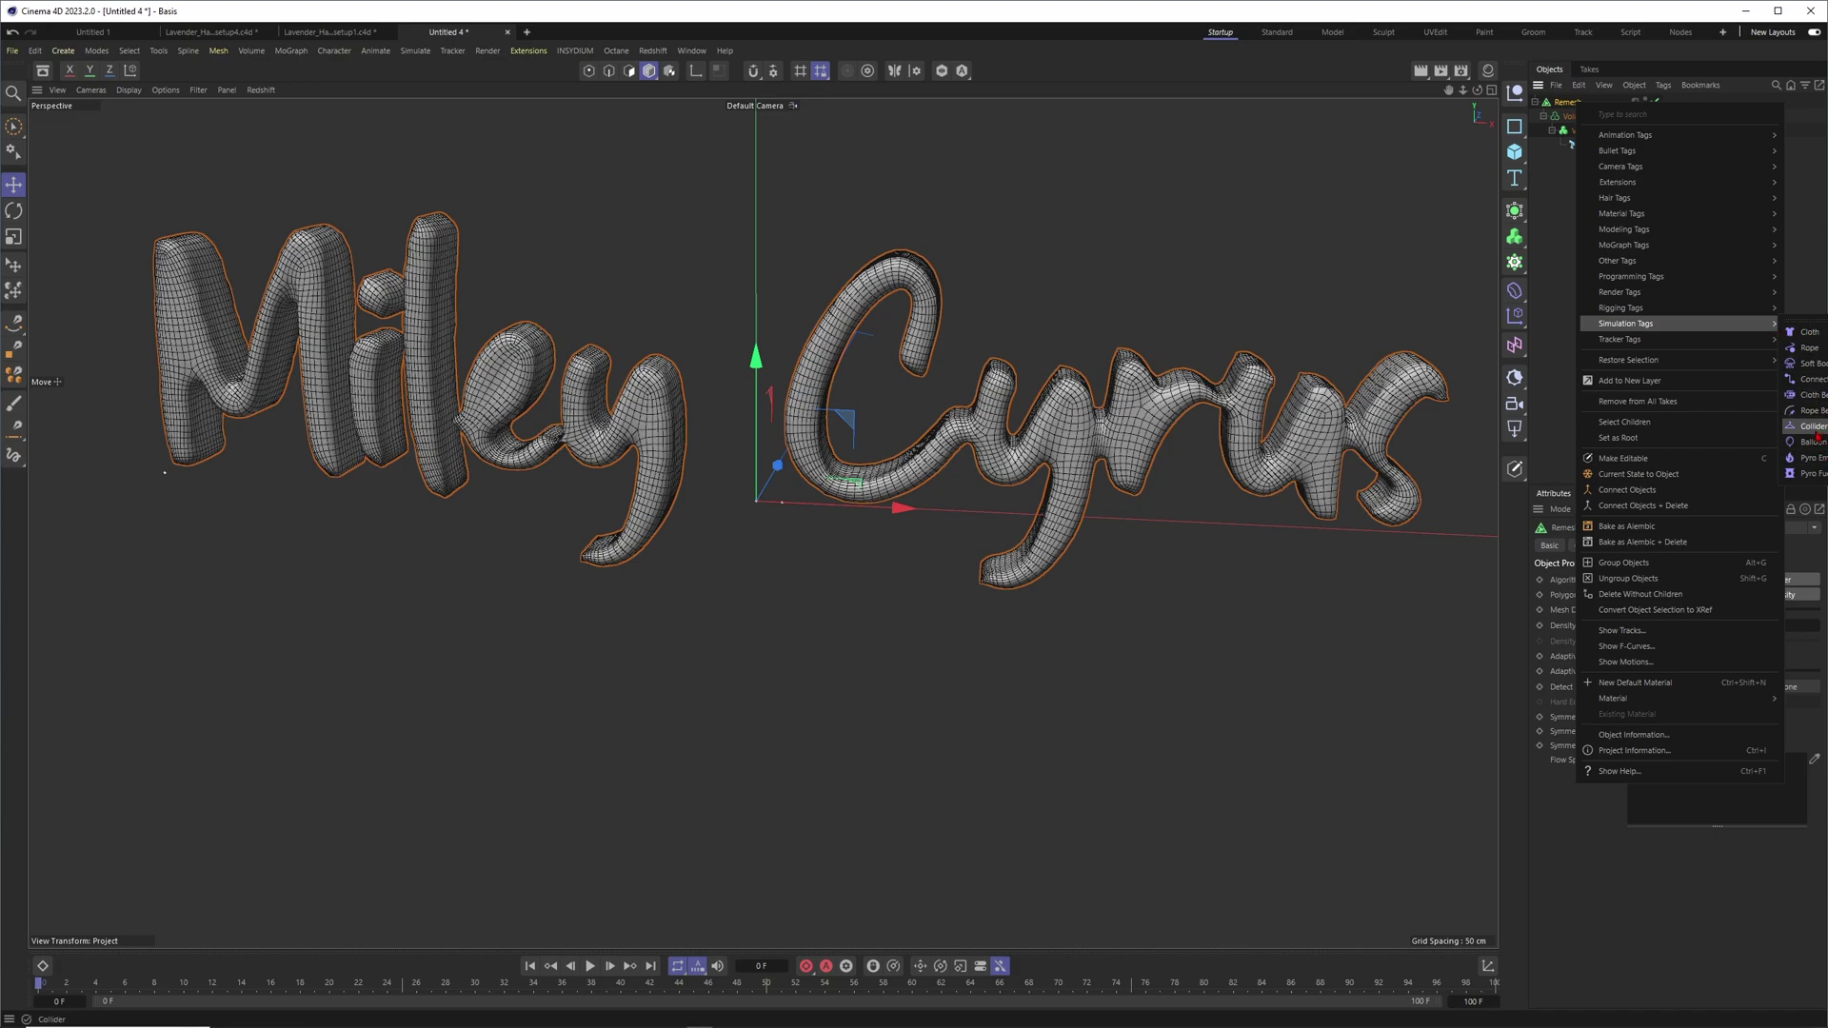
{"action": "left_click", "coordinate": [1823, 463]}
{"action": "left_click", "coordinate": [1714, 238]}
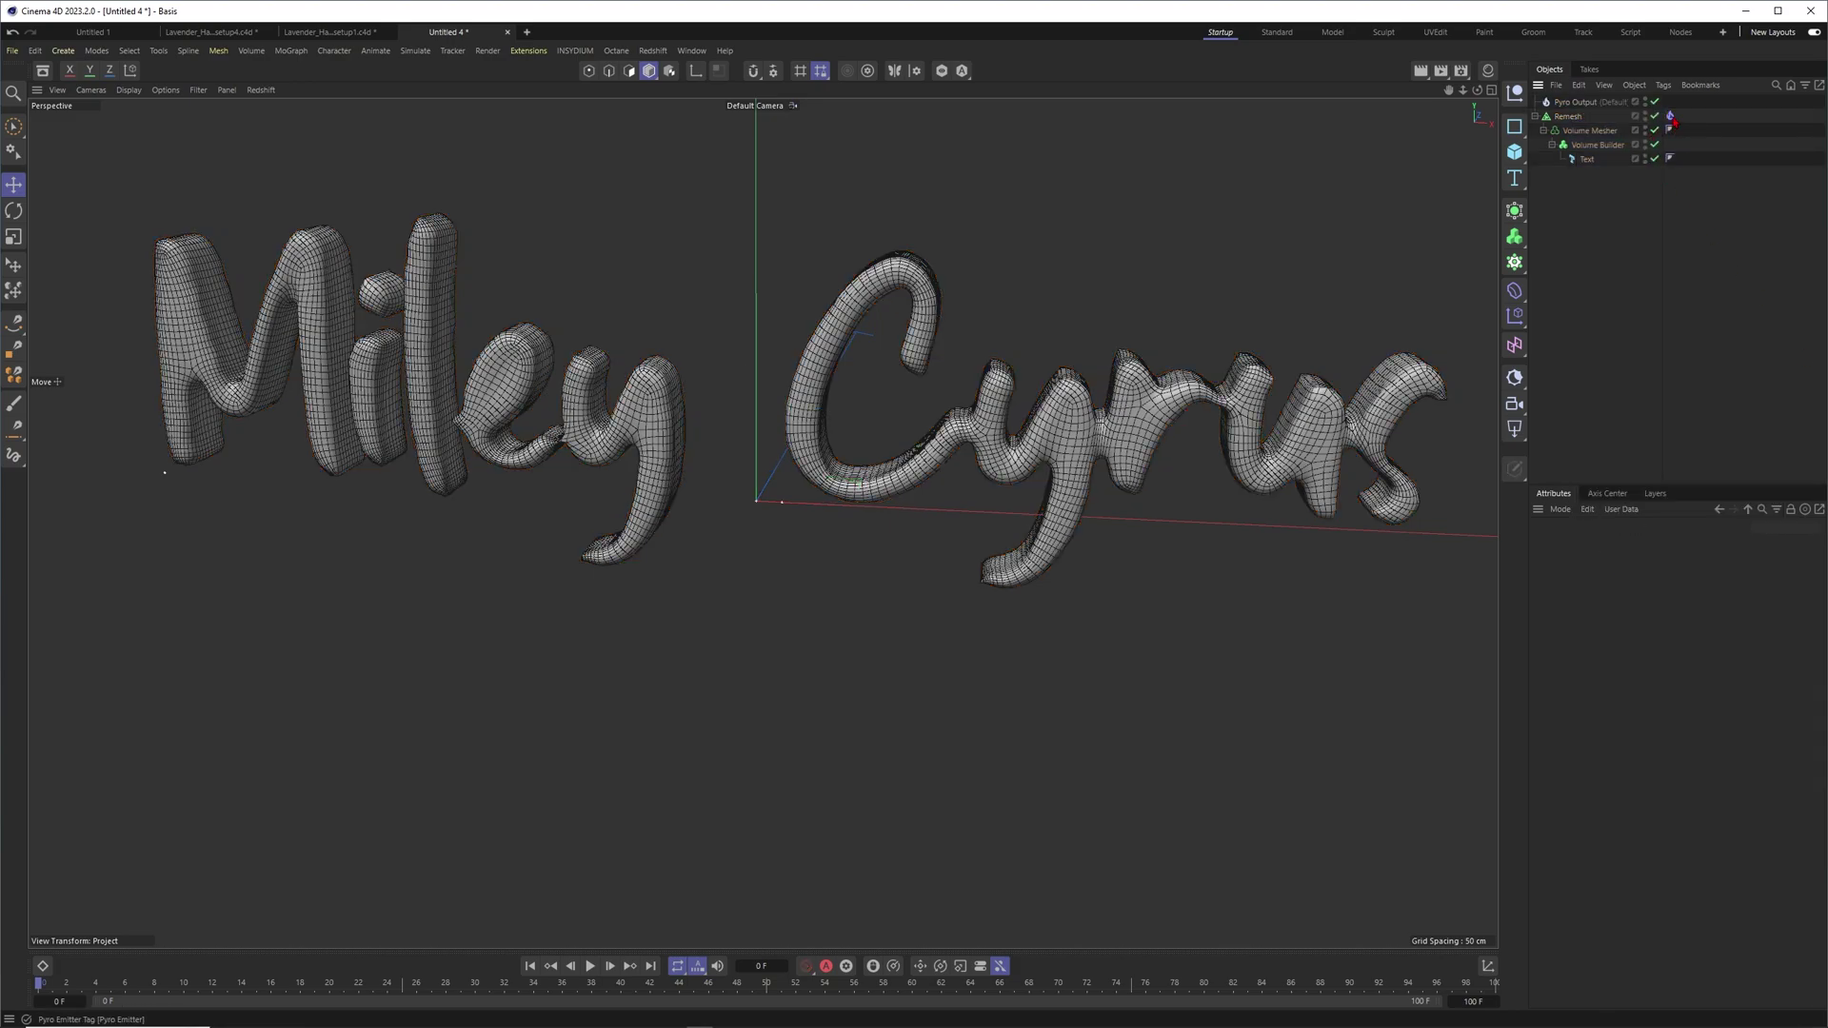
Show the Pyro Emitter tag's settings and hide the Remesh object in both the viewport and the render
{"action": "left_click", "coordinate": [1670, 115]}
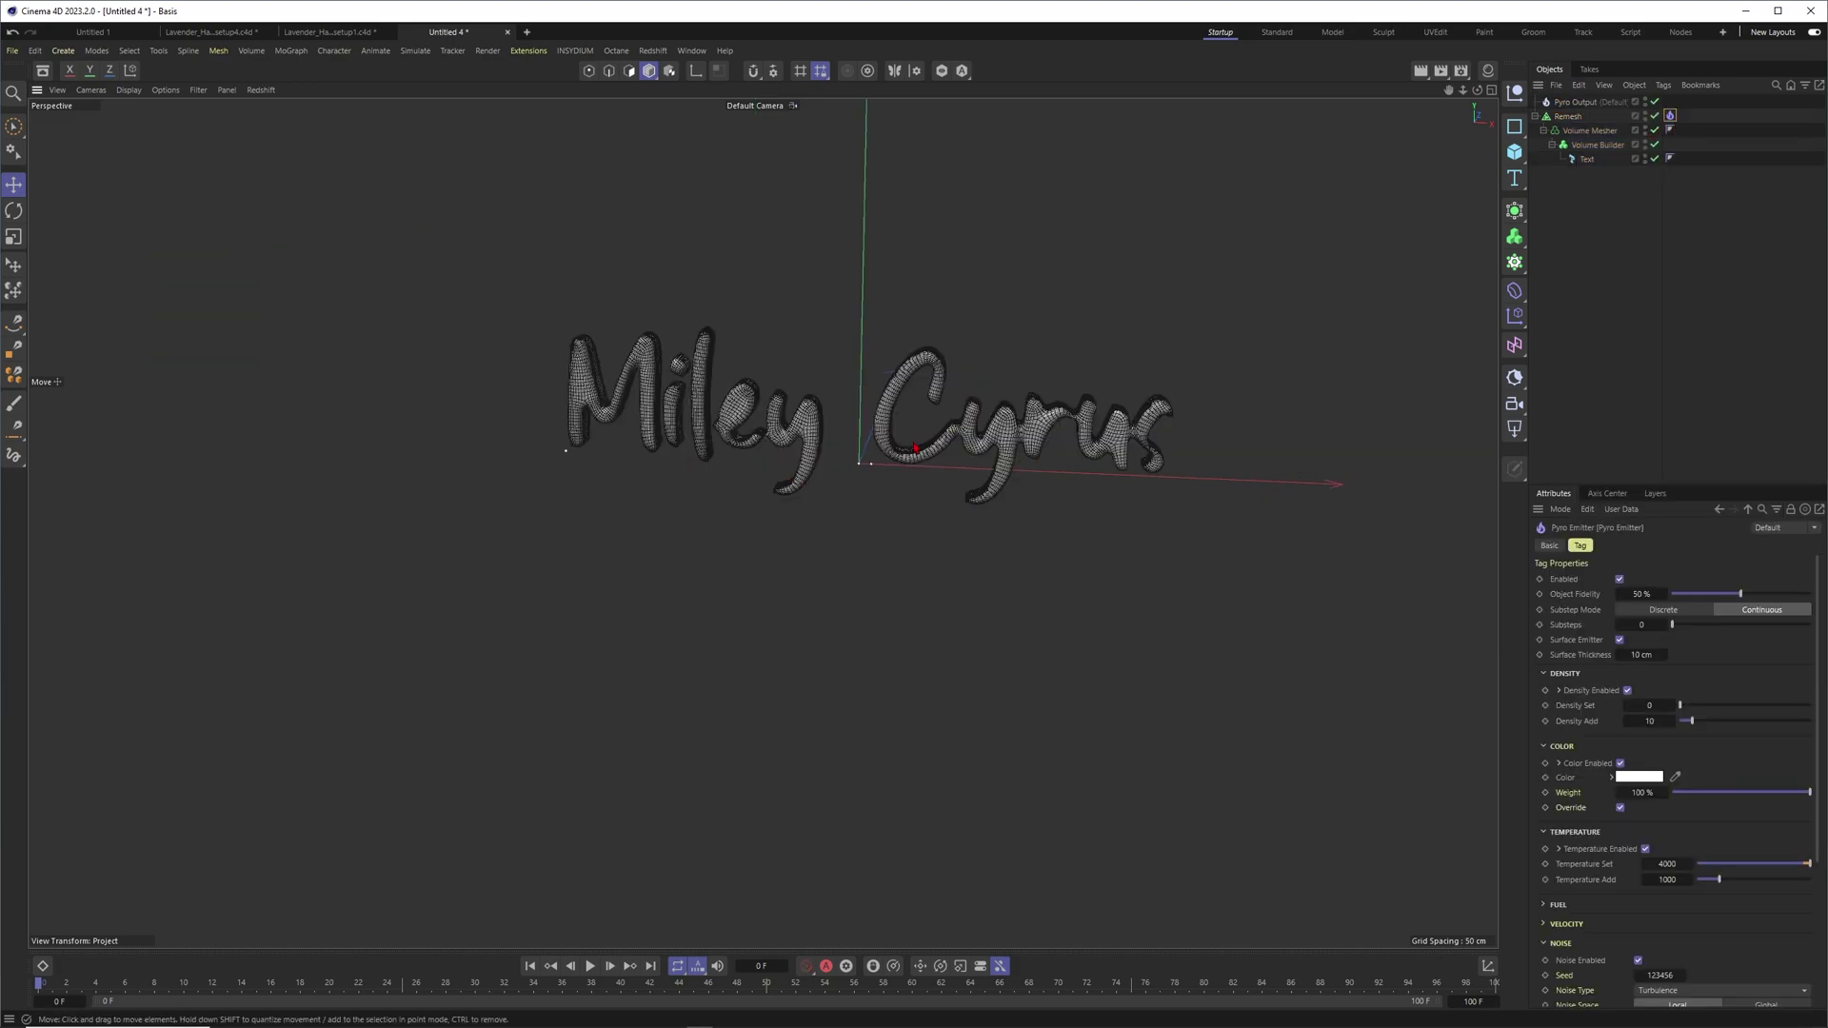
{"action": "left_click", "coordinate": [1645, 114]}
{"action": "left_click", "coordinate": [1645, 119]}
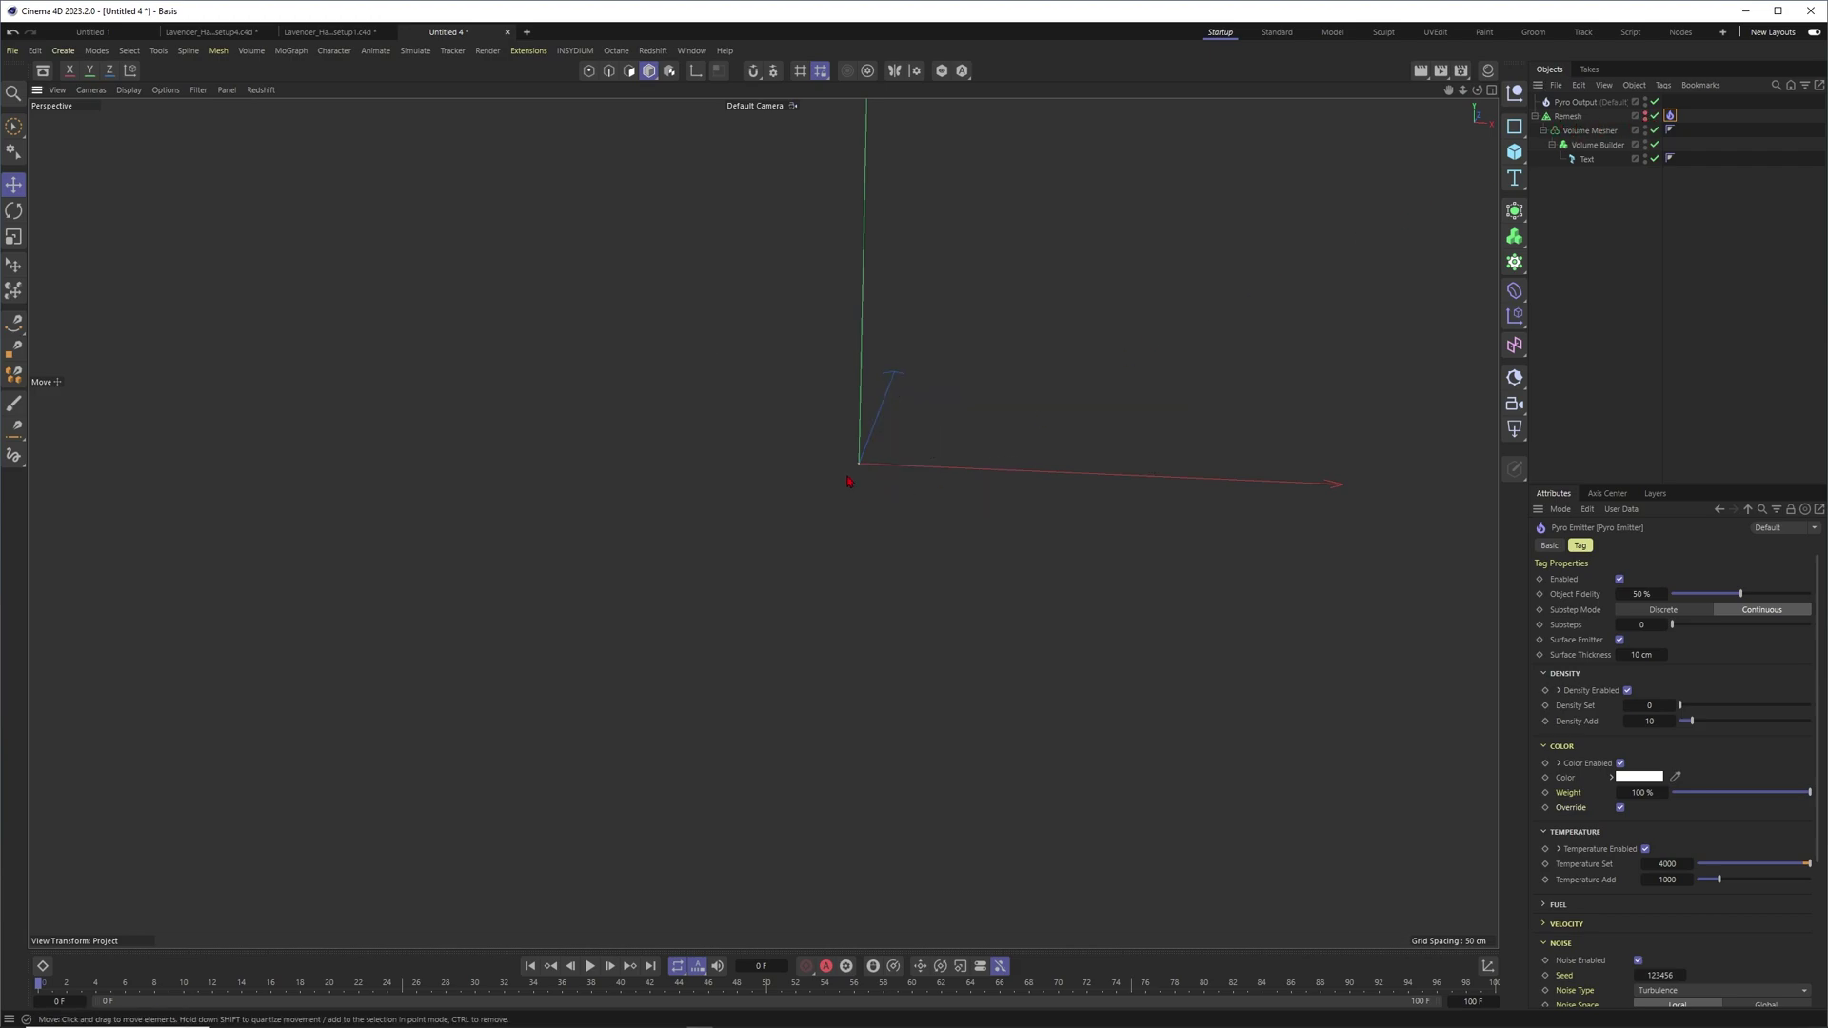
Run the default pyro simulation briefly and examine the fire and smoke from several angles
{"action": "left_click", "coordinate": [589, 966]}
{"action": "left_click", "coordinate": [590, 966]}
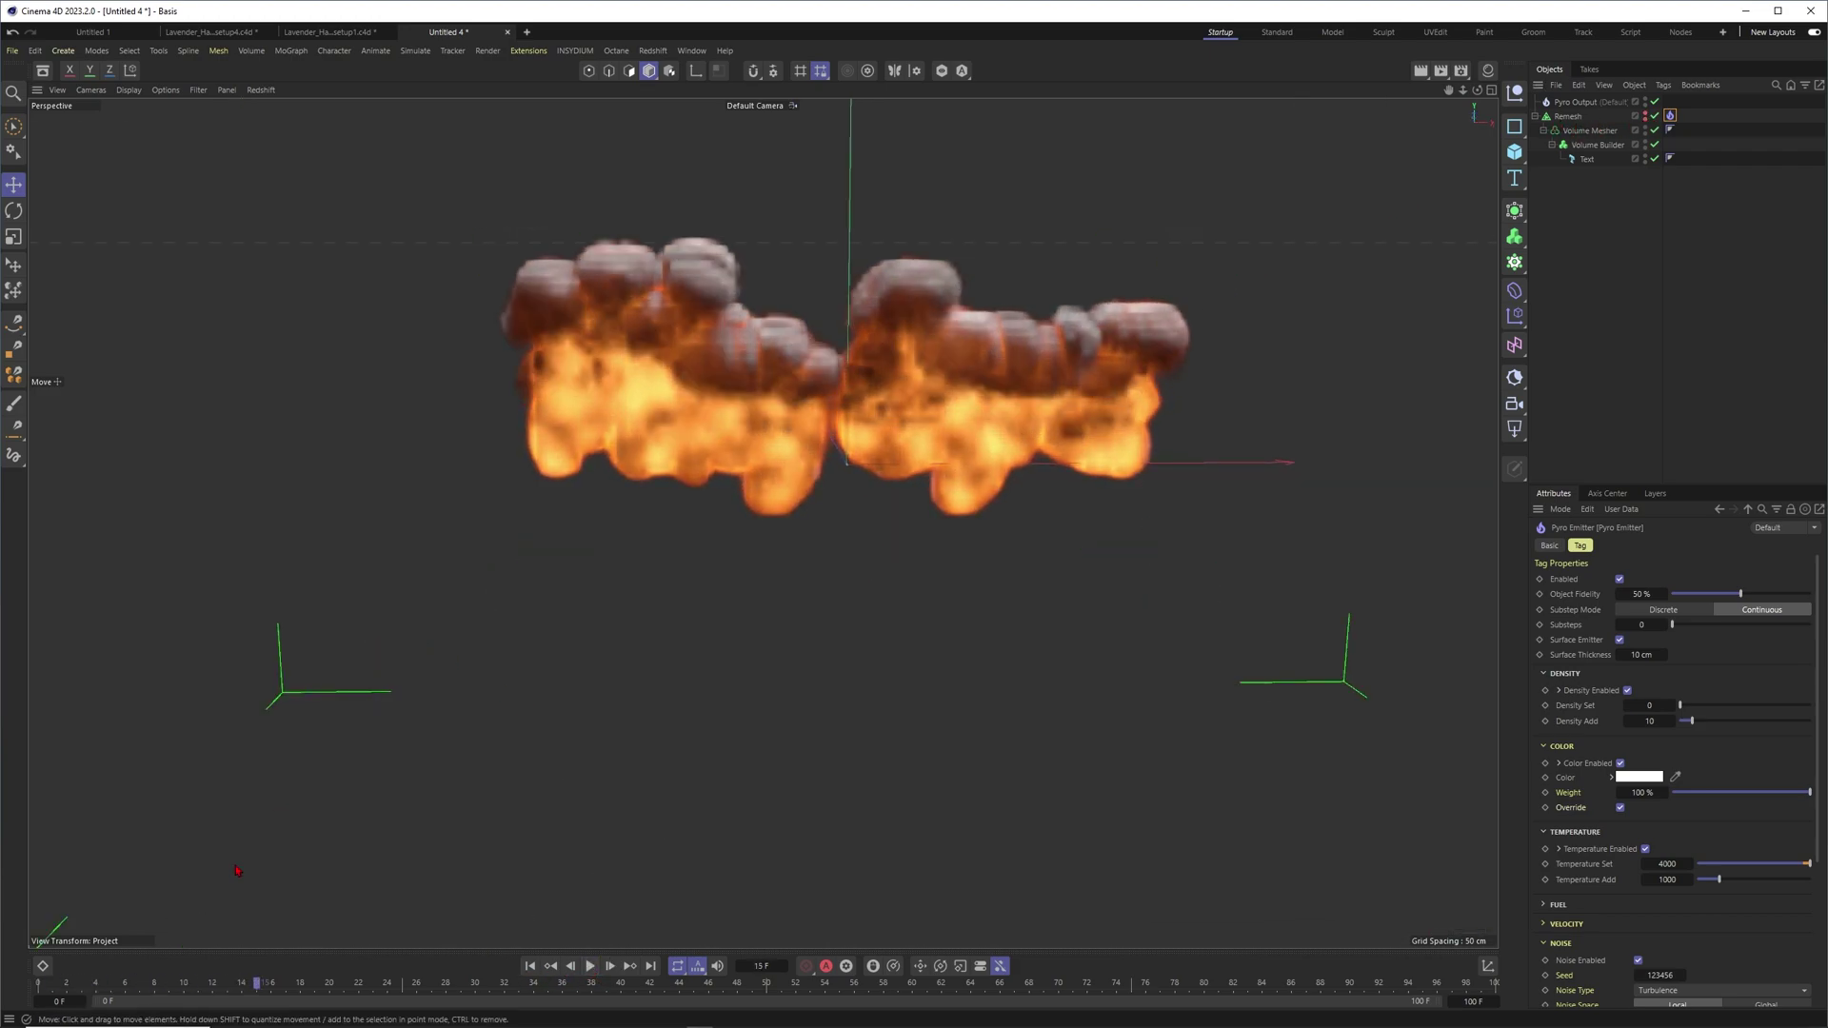
{"action": "left_click_drag", "start_coordinate": [1019, 381], "coordinate": [1000, 416], "text": "alt"}
{"action": "right_click_drag", "start_coordinate": [943, 392], "coordinate": [1034, 378], "text": "alt"}
{"action": "left_click_drag", "start_coordinate": [1034, 378], "coordinate": [896, 375], "text": "alt"}
{"action": "left_click_drag", "start_coordinate": [1064, 433], "coordinate": [1044, 384], "text": "alt"}
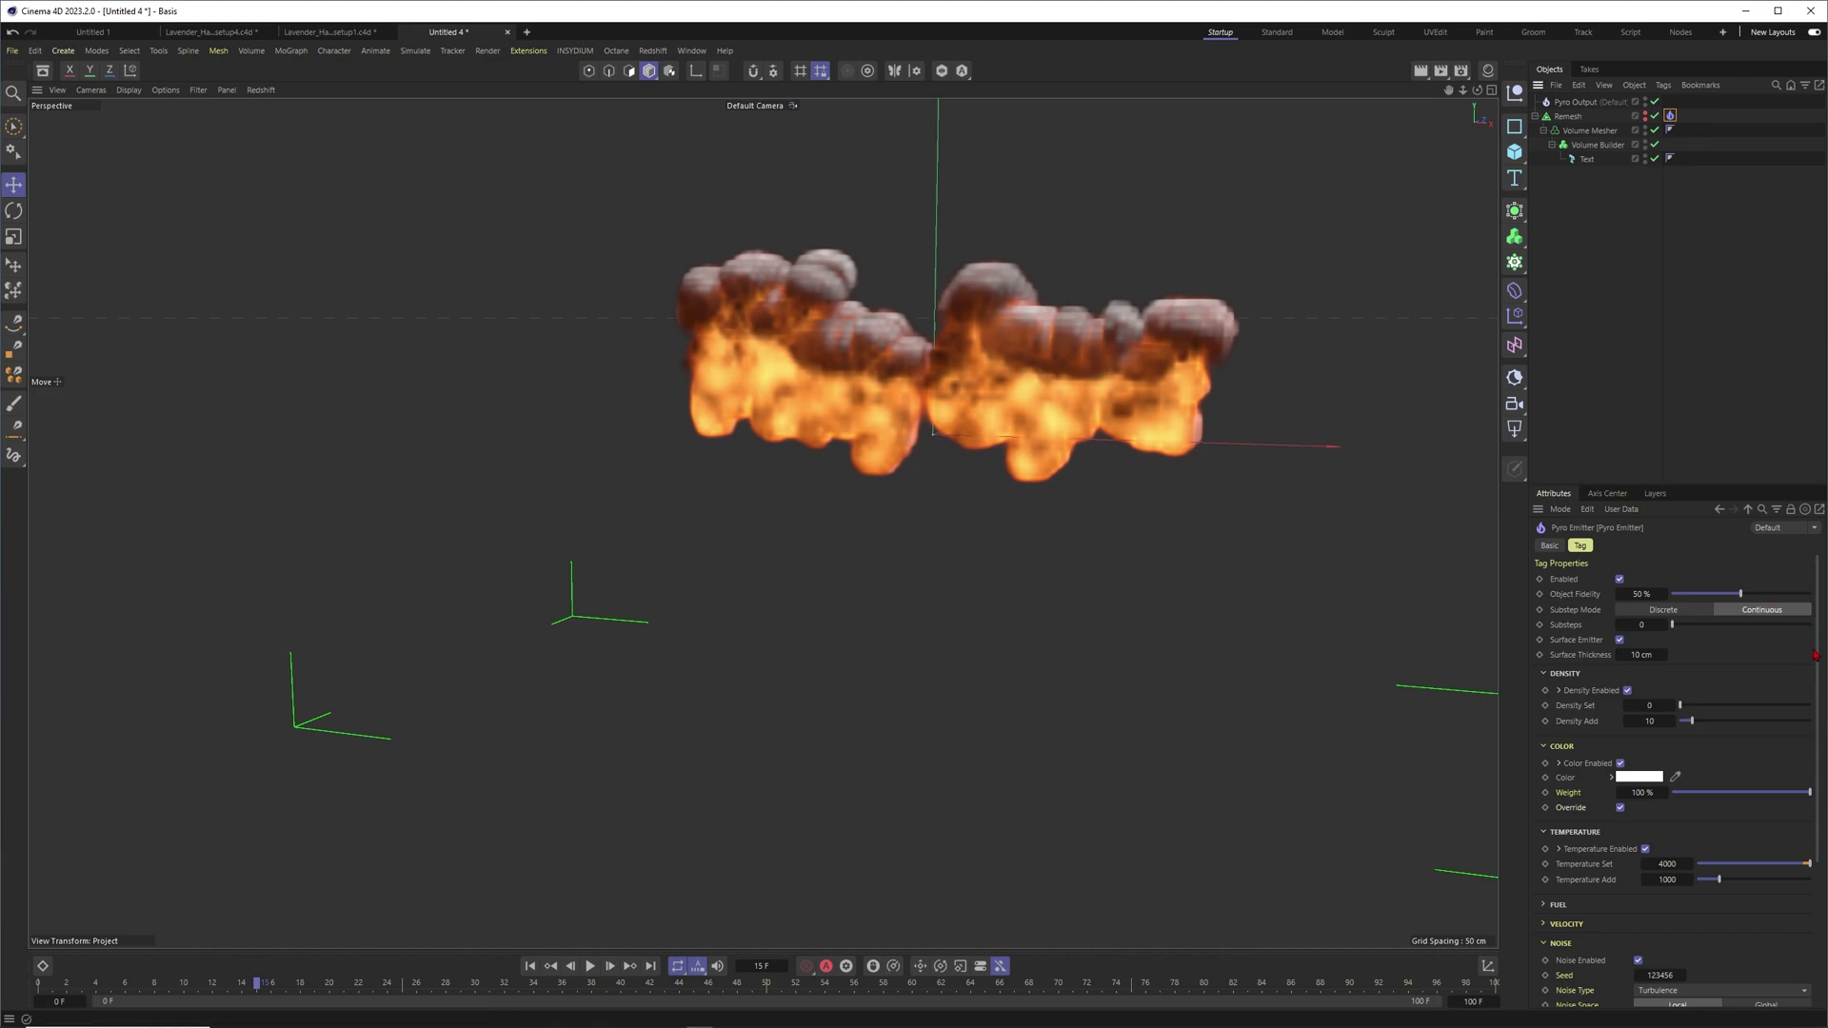
Turn off the Pyro Emitter's temperature emission and set its Density Add to 0
{"action": "left_click_drag", "start_coordinate": [1693, 488], "coordinate": [1693, 241]}
{"action": "left_click", "coordinate": [1675, 124]}
{"action": "left_click", "coordinate": [1671, 117]}
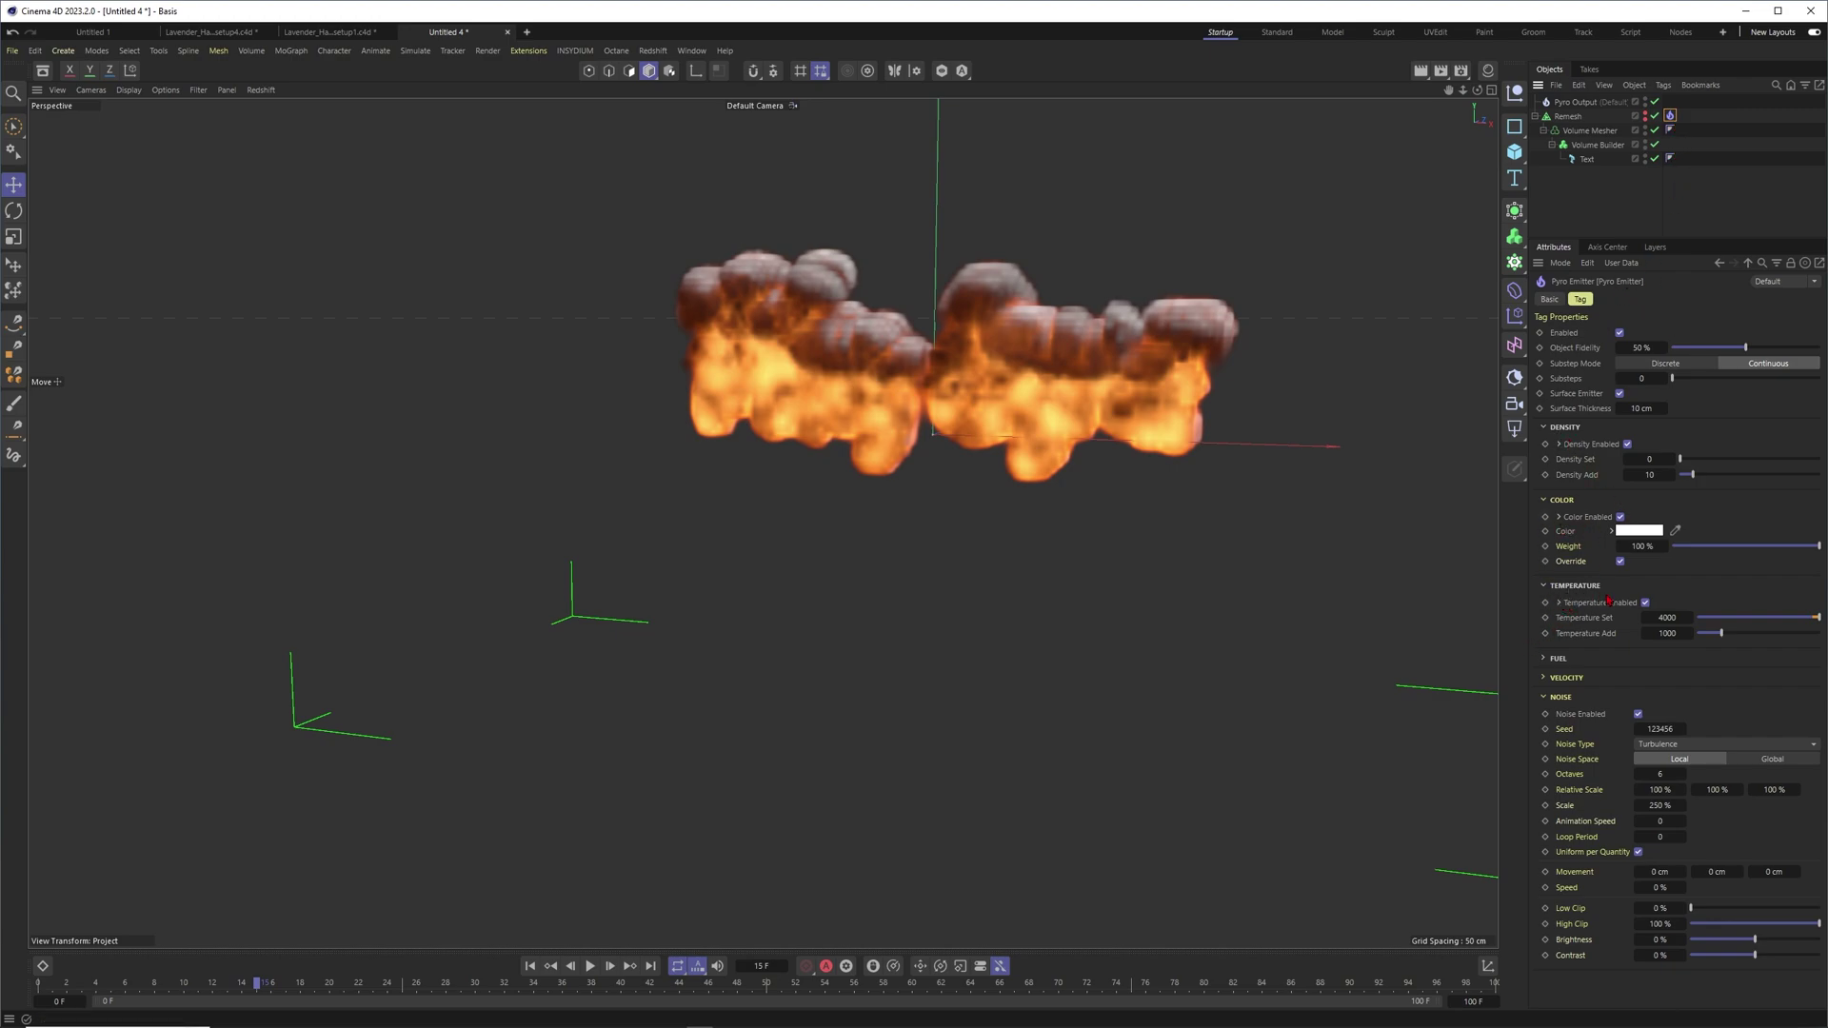
{"action": "left_click", "coordinate": [1645, 603]}
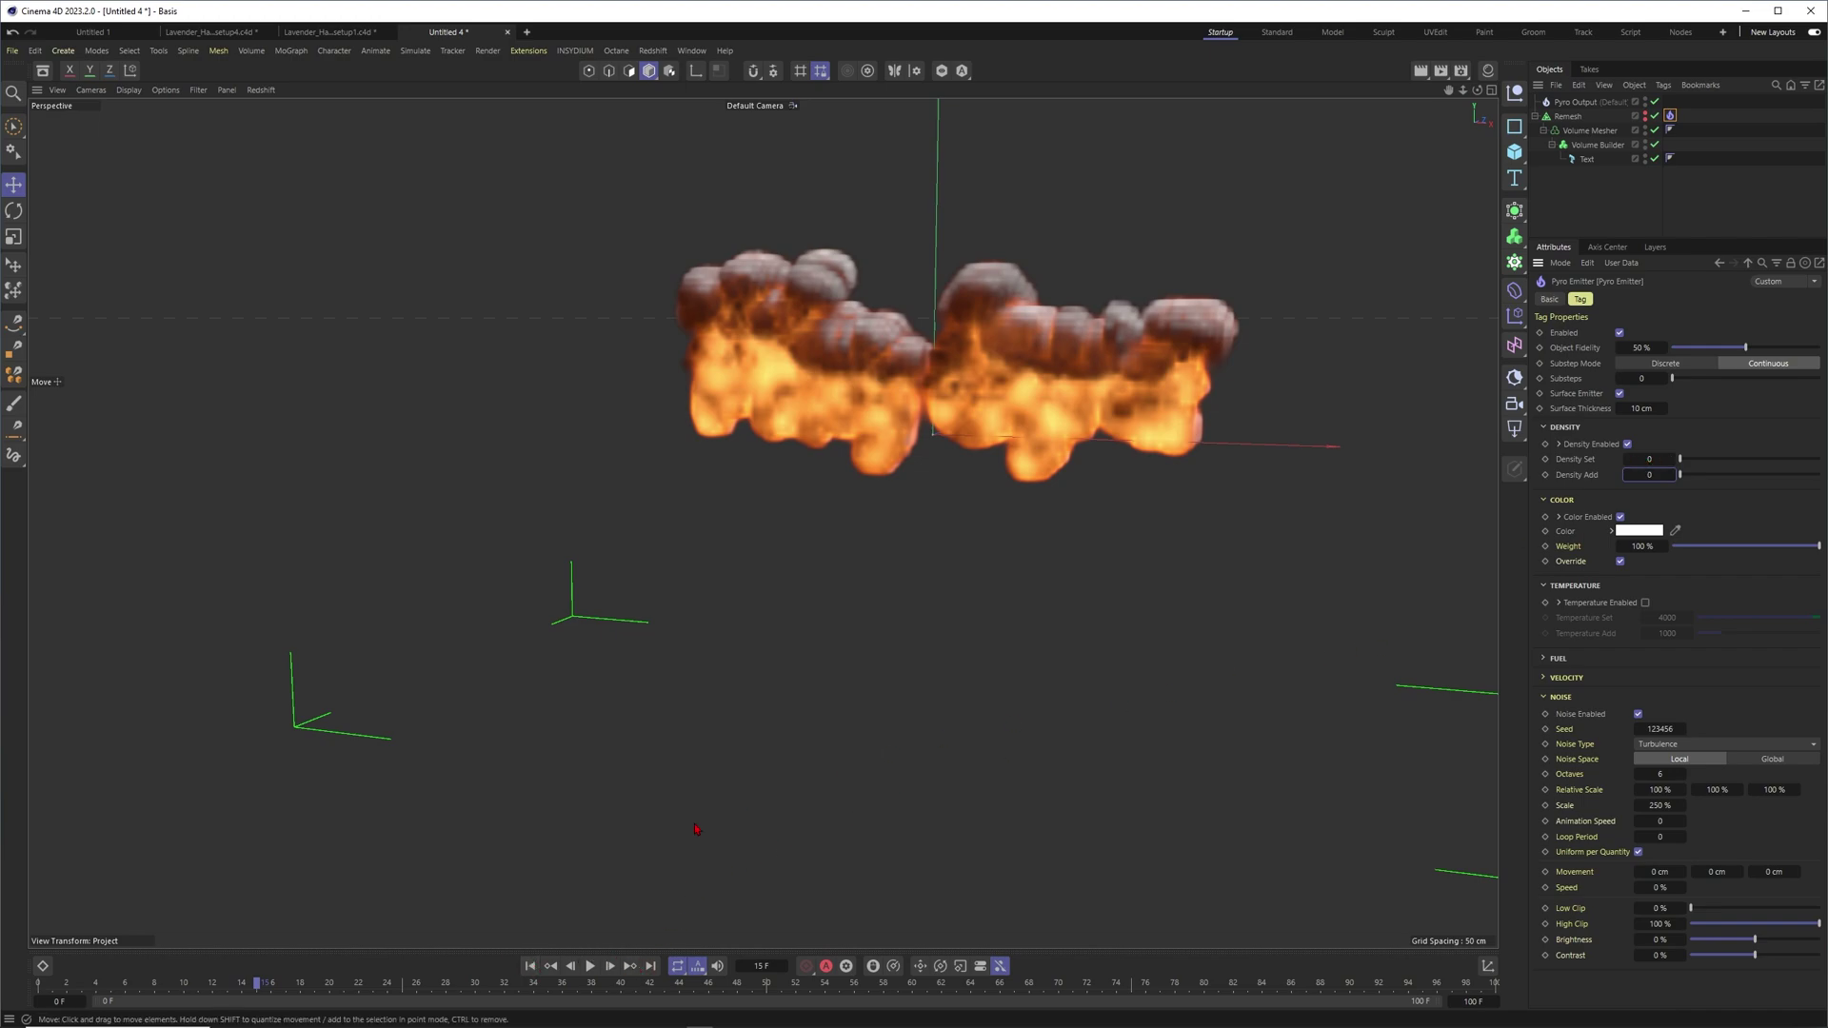
Keyframe the Pyro Emitter's Density Set at 1 on frame 1 and 0 on frame 2
{"action": "left_click", "coordinate": [530, 965]}
{"action": "left_click", "coordinate": [611, 965]}
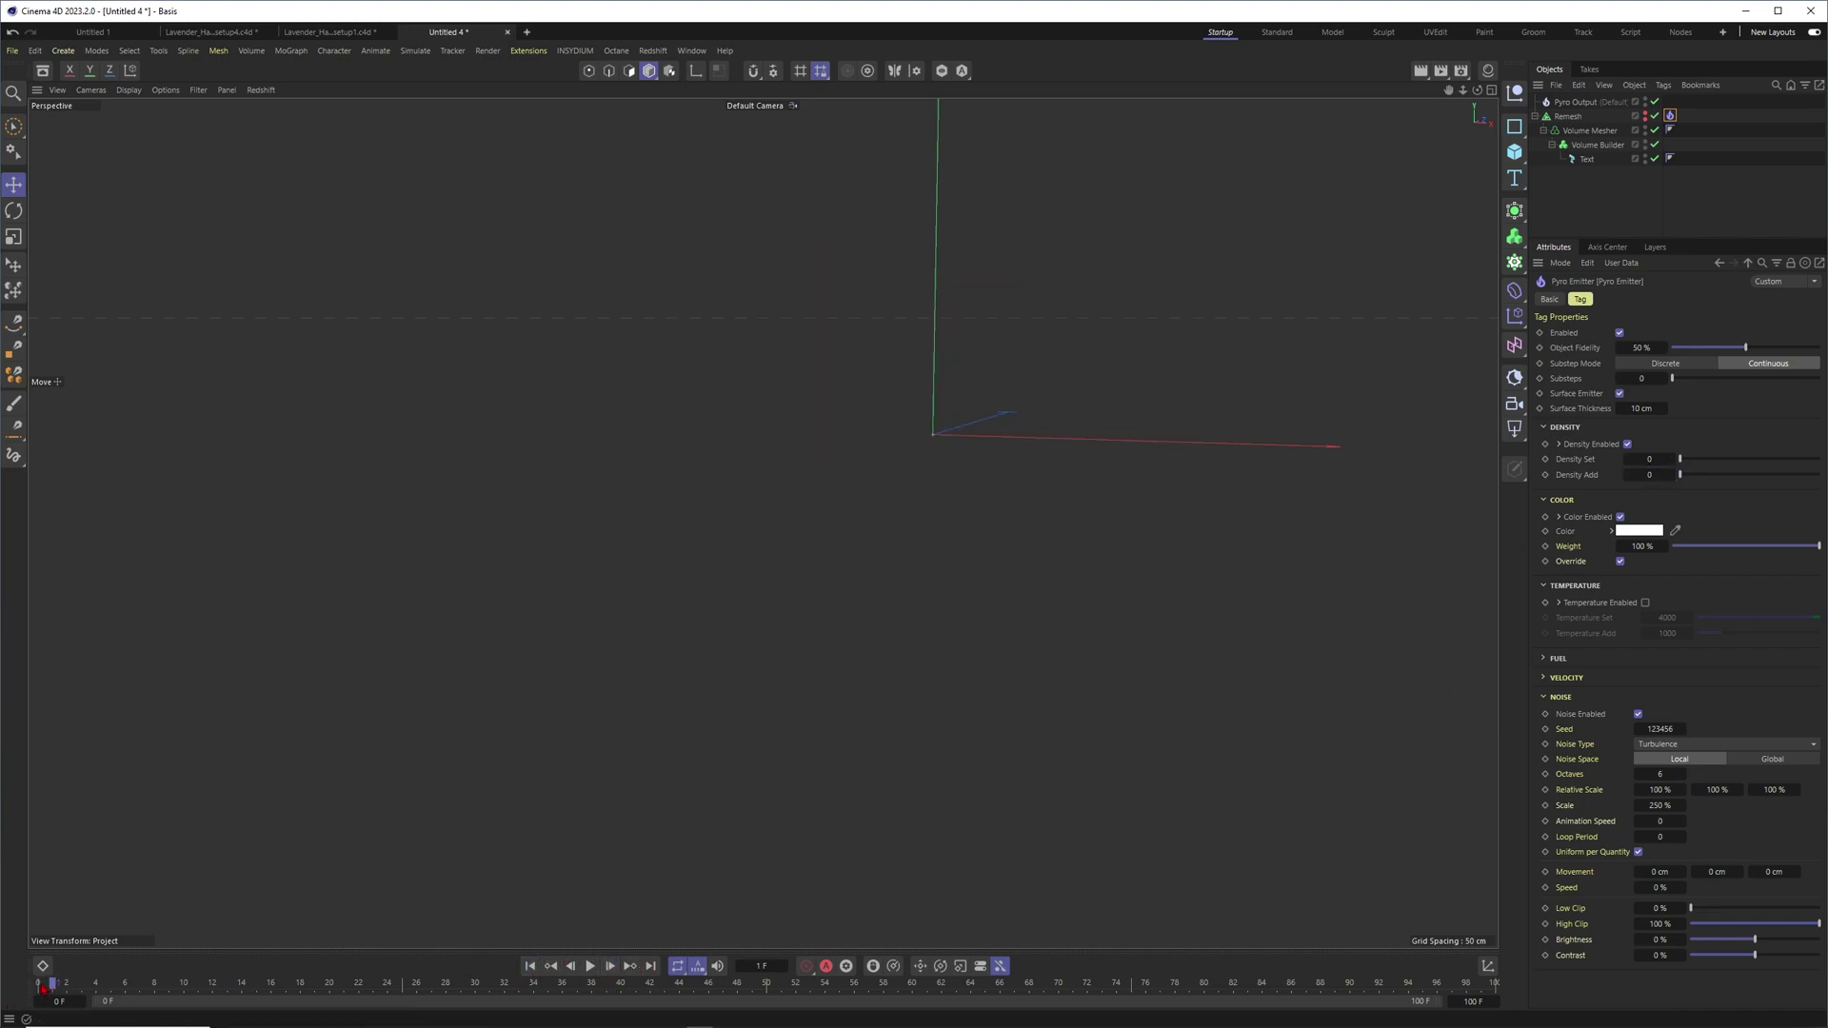
{"action": "left_click", "coordinate": [1649, 459]}
{"action": "type", "text": "1"}
{"action": "left_click", "coordinate": [1544, 459]}
{"action": "left_click", "coordinate": [610, 966]}
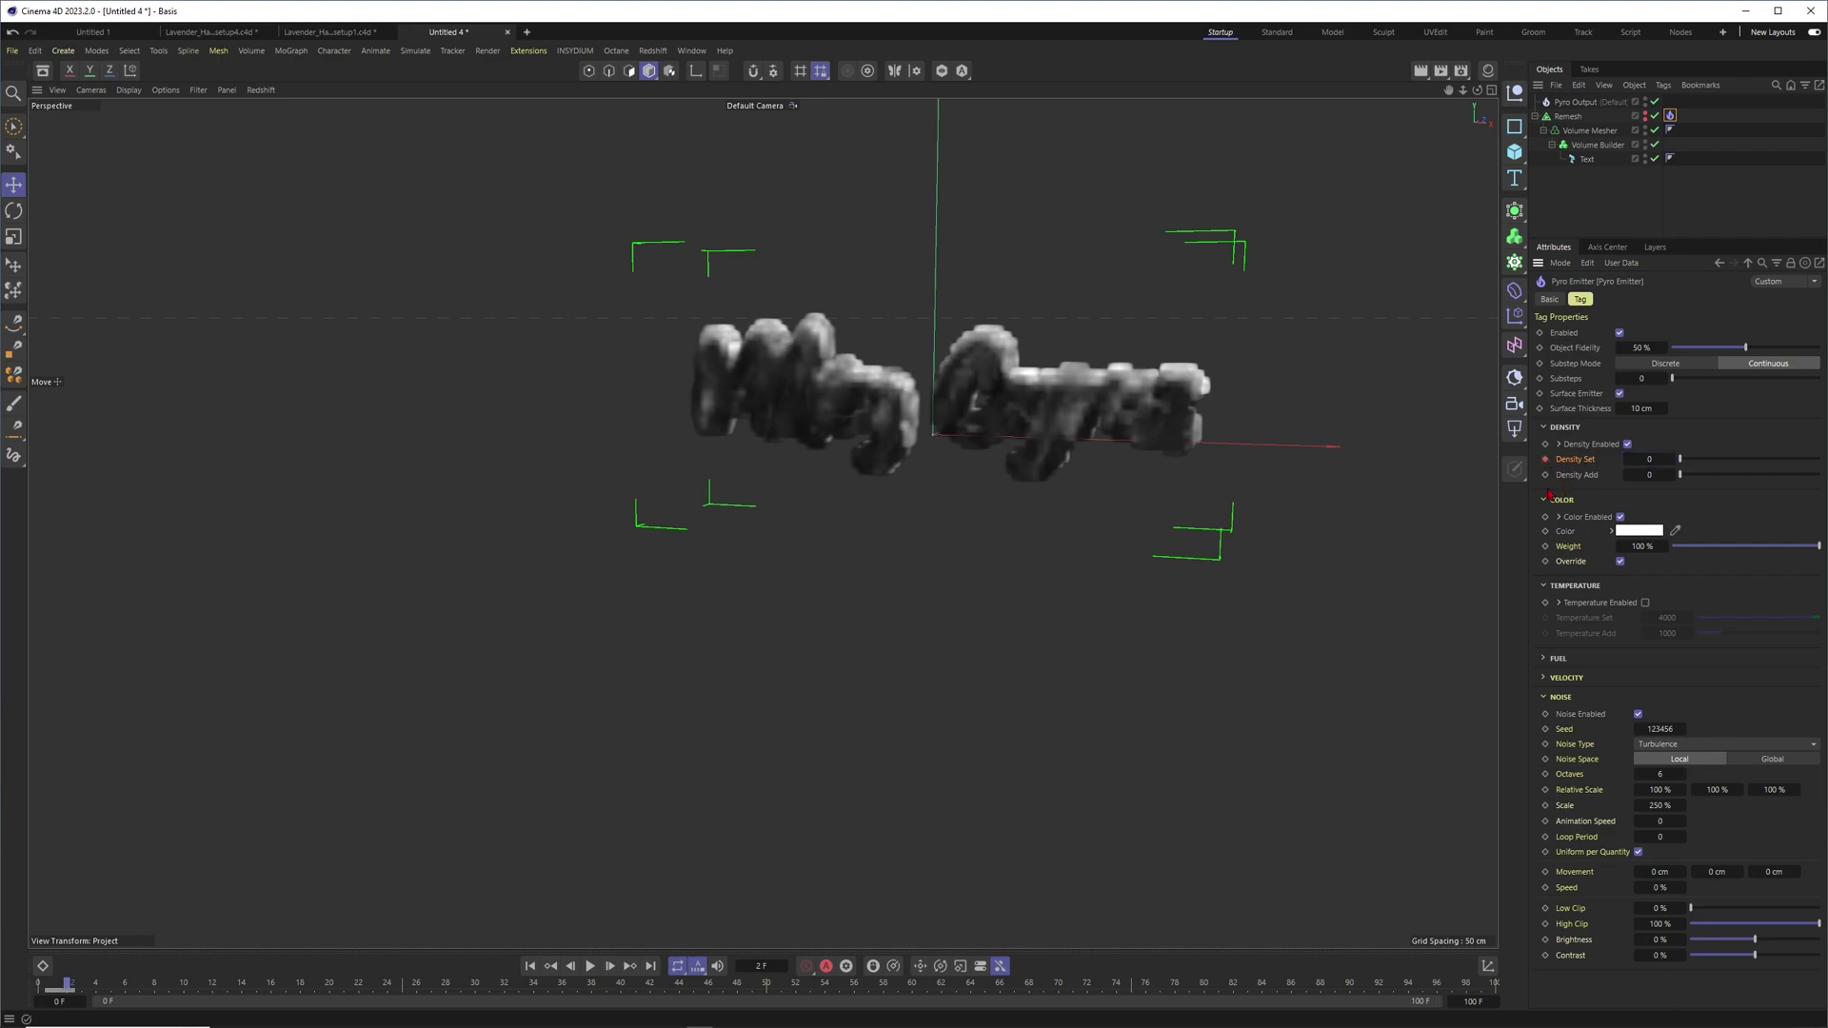
Play the simulation from the start to check how the emitted smoke fades
{"action": "left_click", "coordinate": [573, 966]}
{"action": "left_click", "coordinate": [588, 966]}
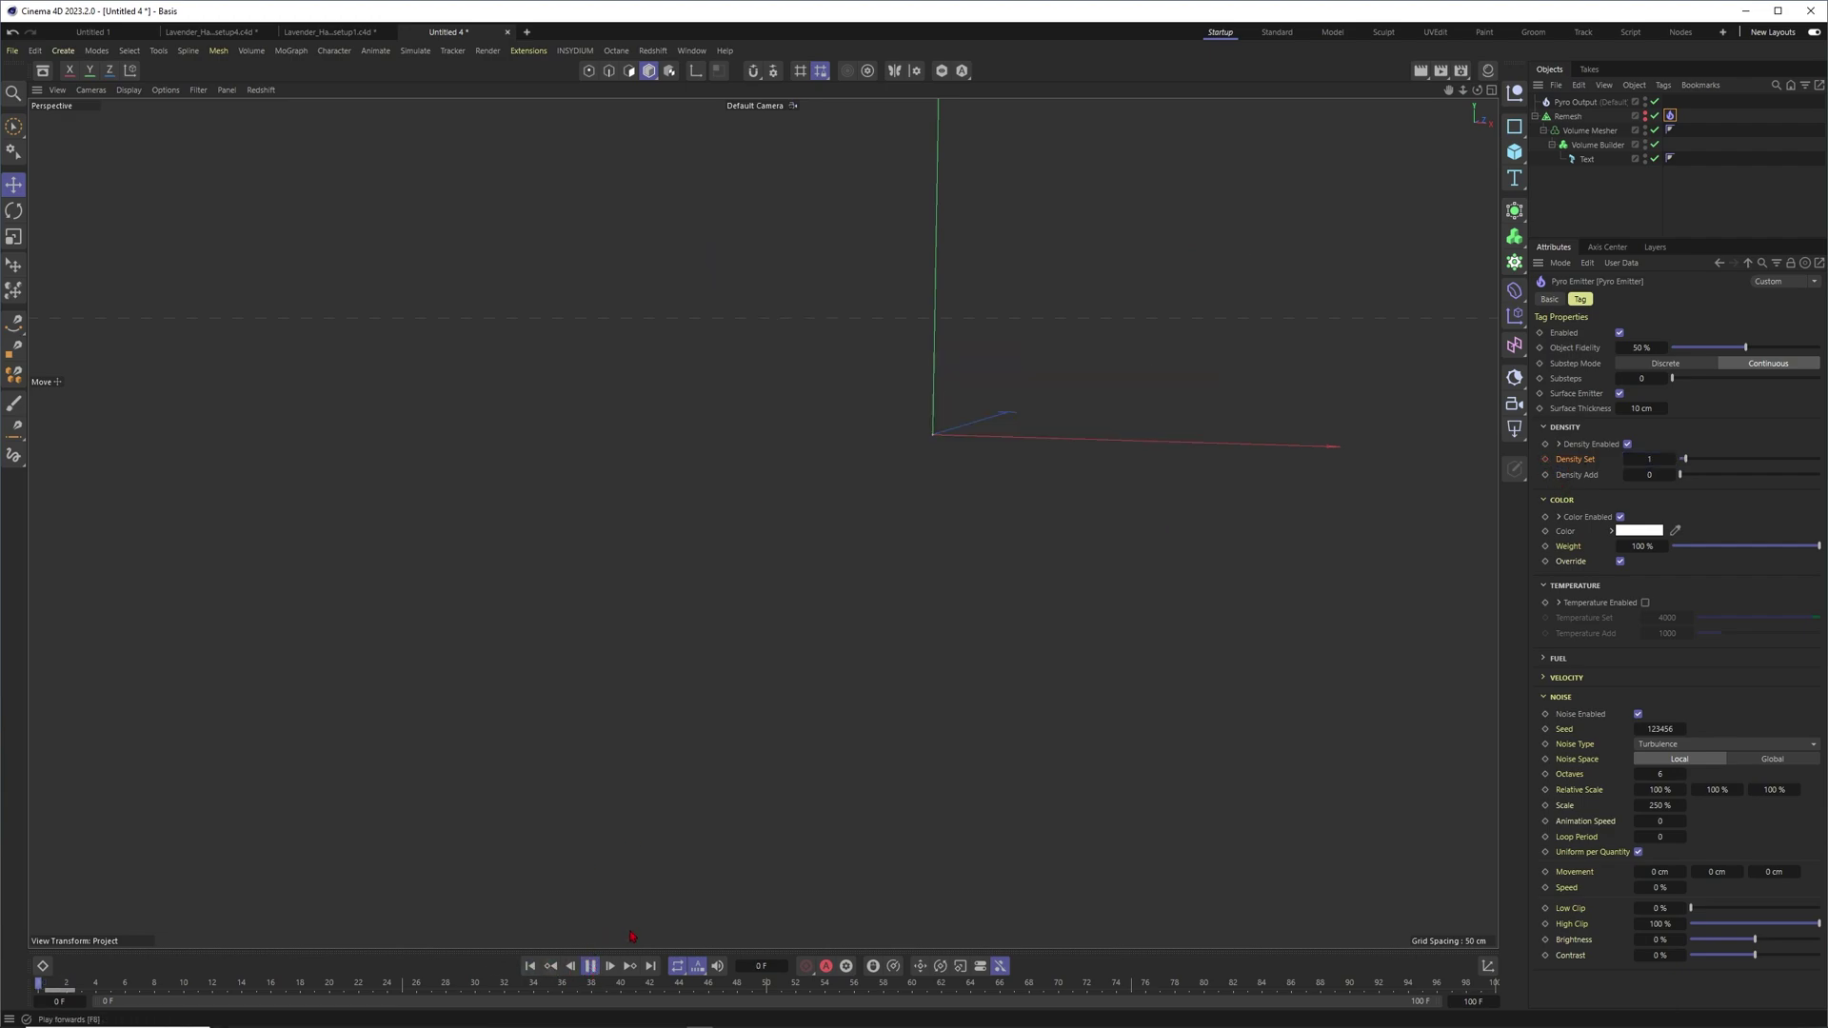
{"action": "left_click", "coordinate": [588, 966]}
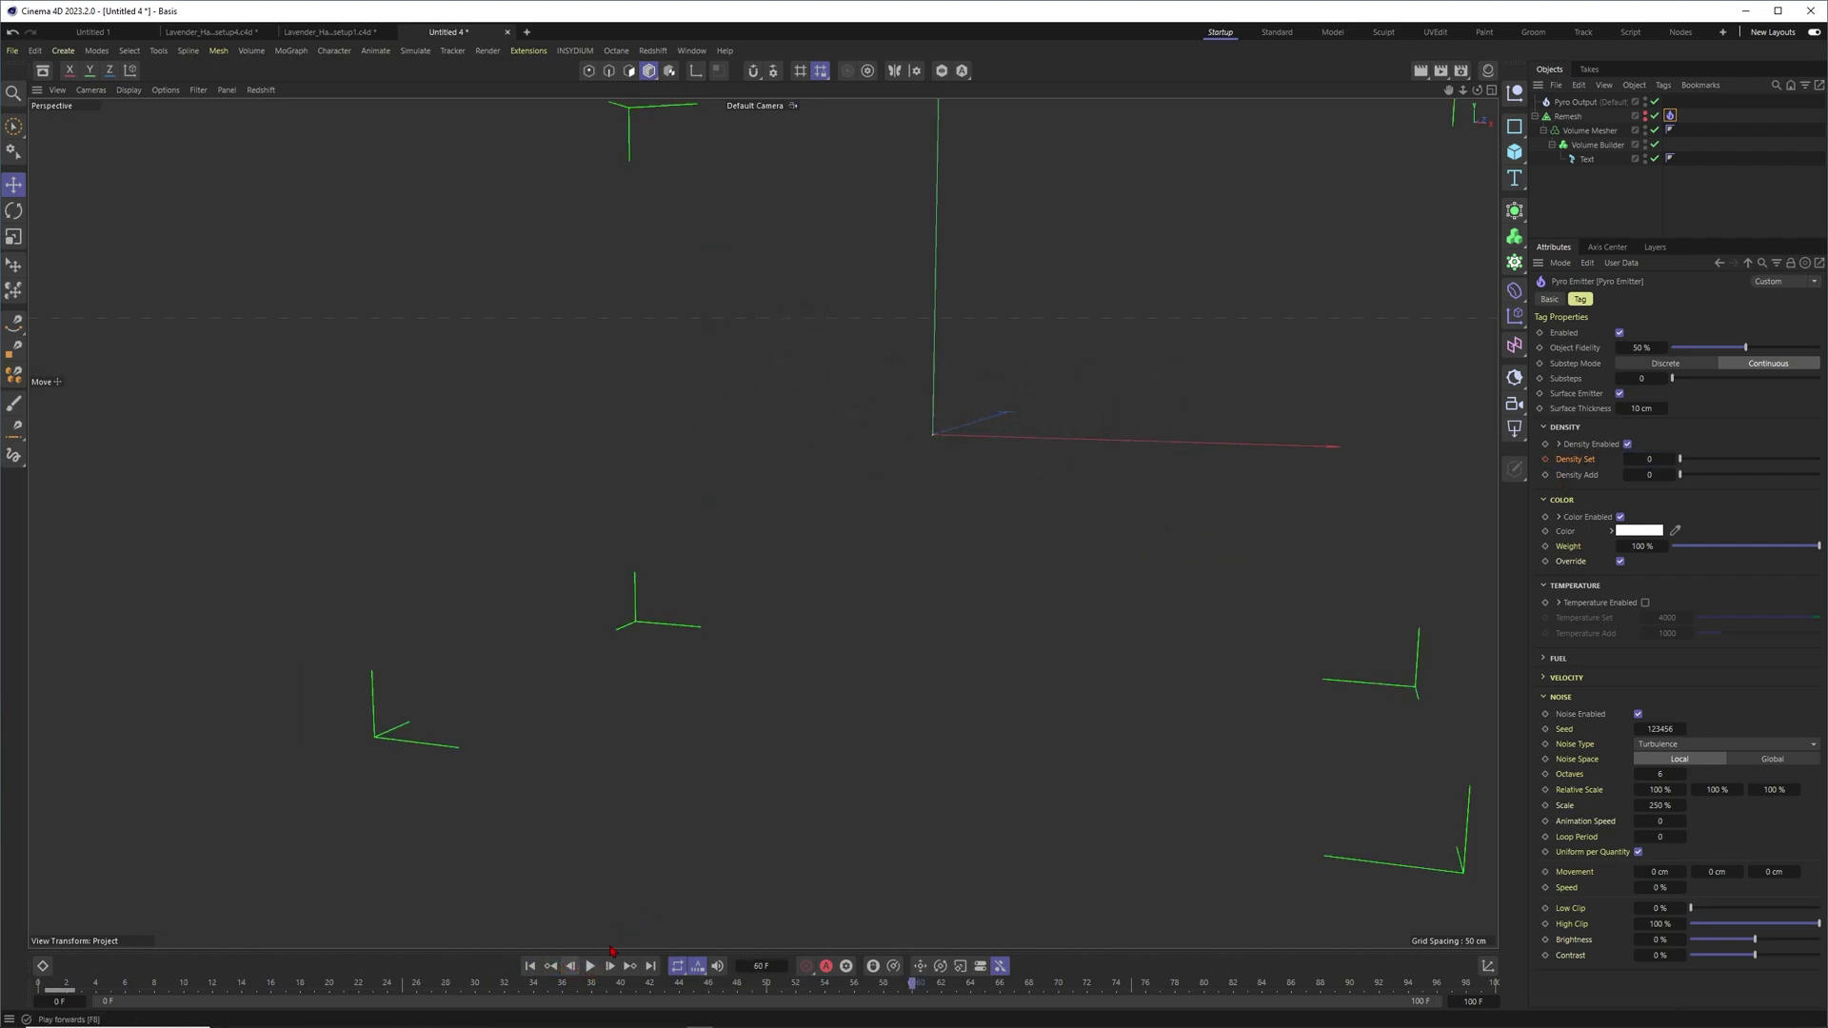
{"action": "left_click", "coordinate": [590, 966]}
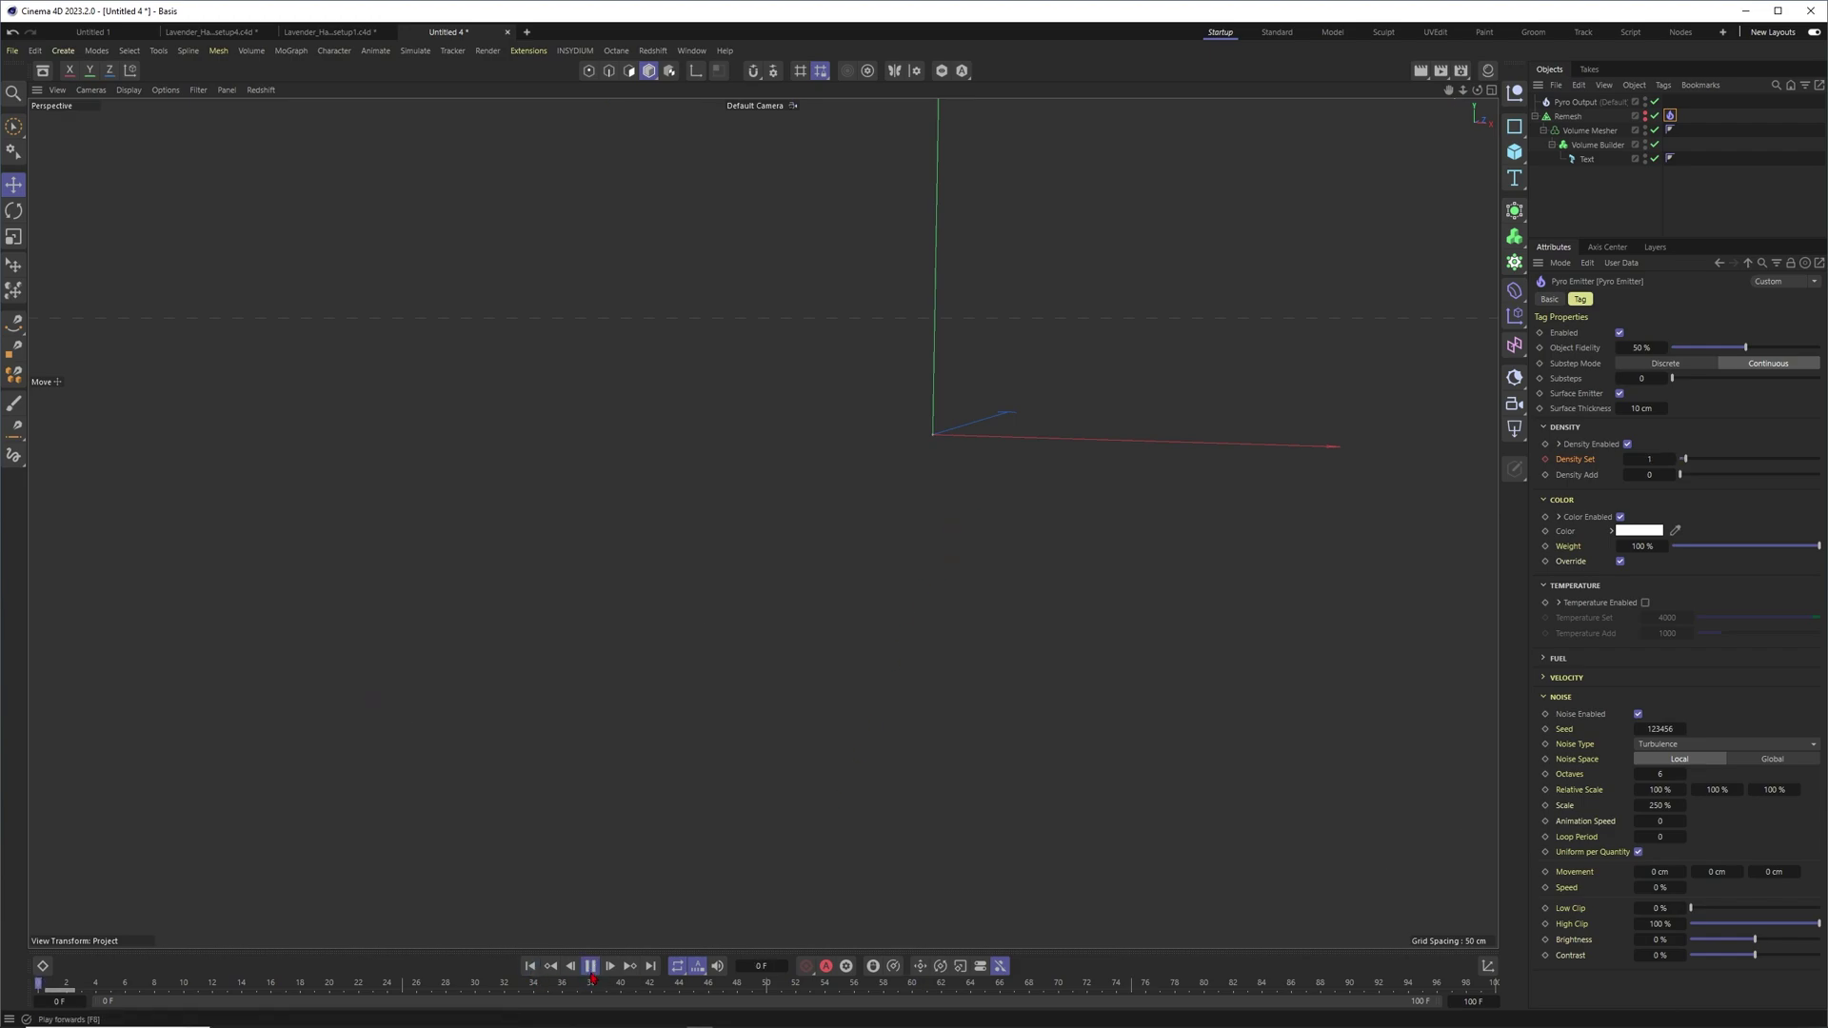
{"action": "left_click", "coordinate": [590, 966]}
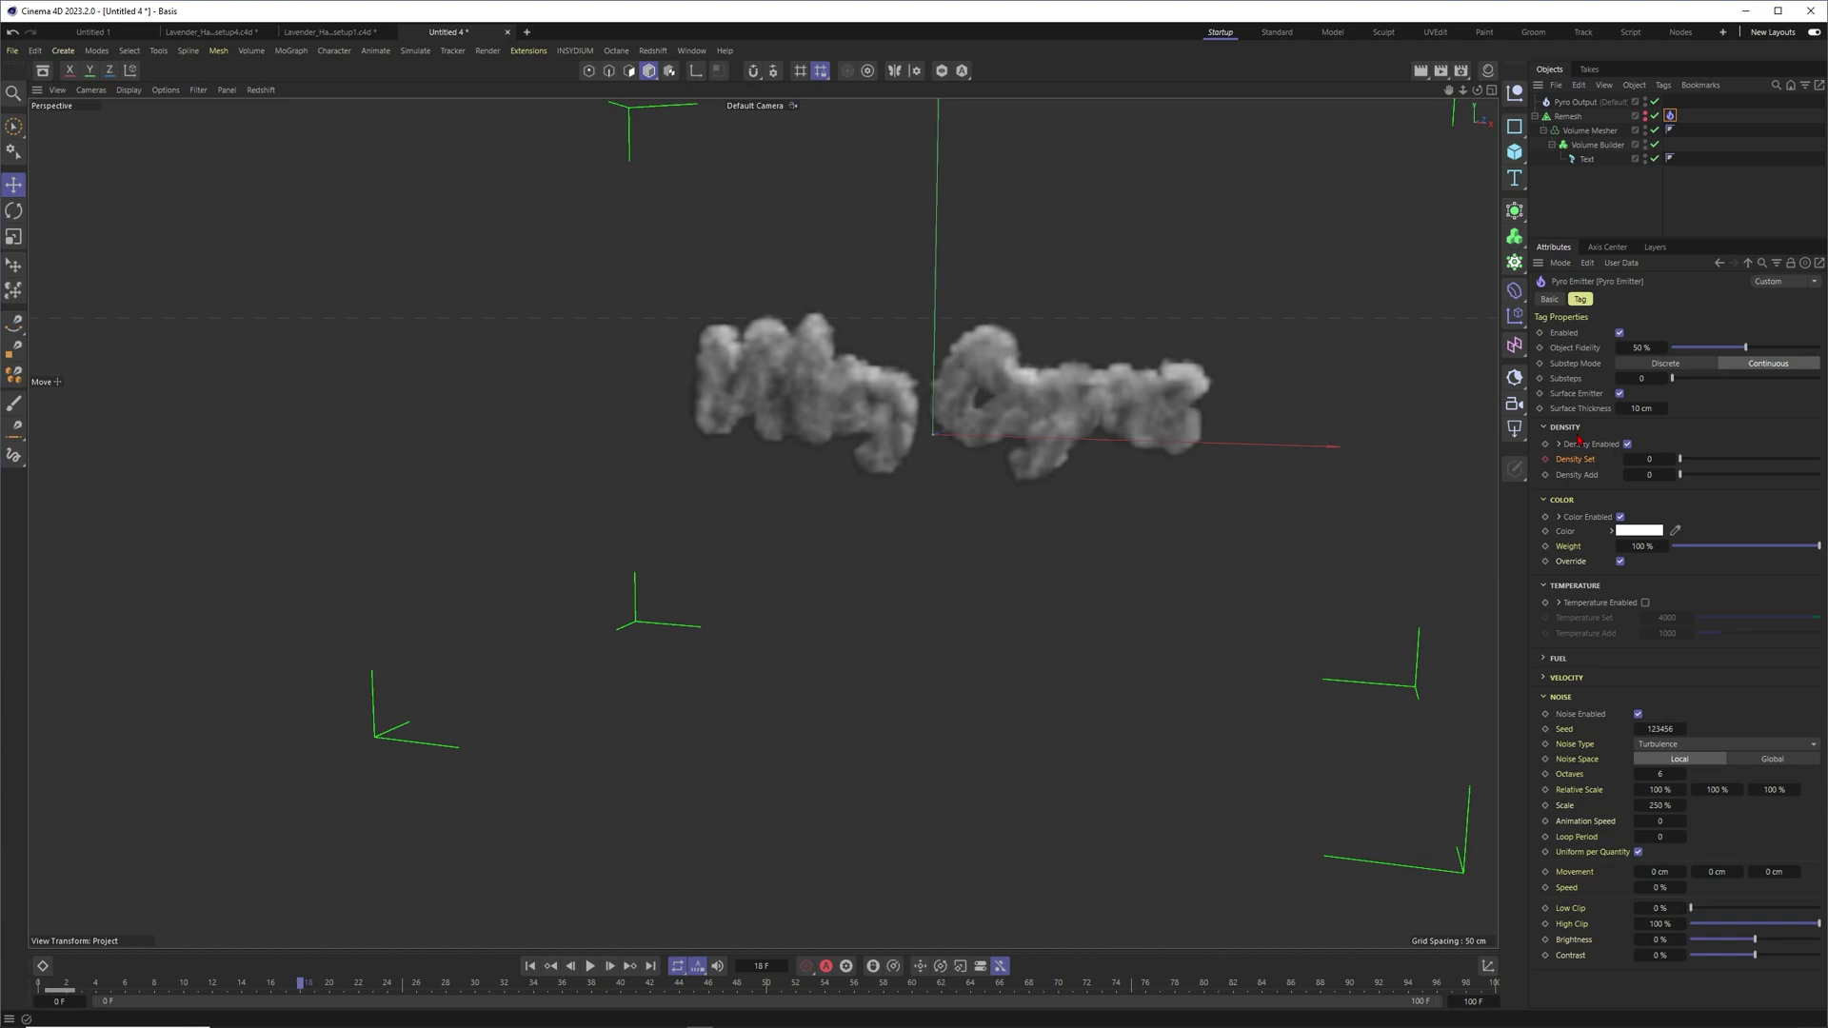
Keep the project's Pyro simulation settings in a second Attributes manager docked beside the viewport, and narrow it
{"action": "key", "text": "ctrl+d"}
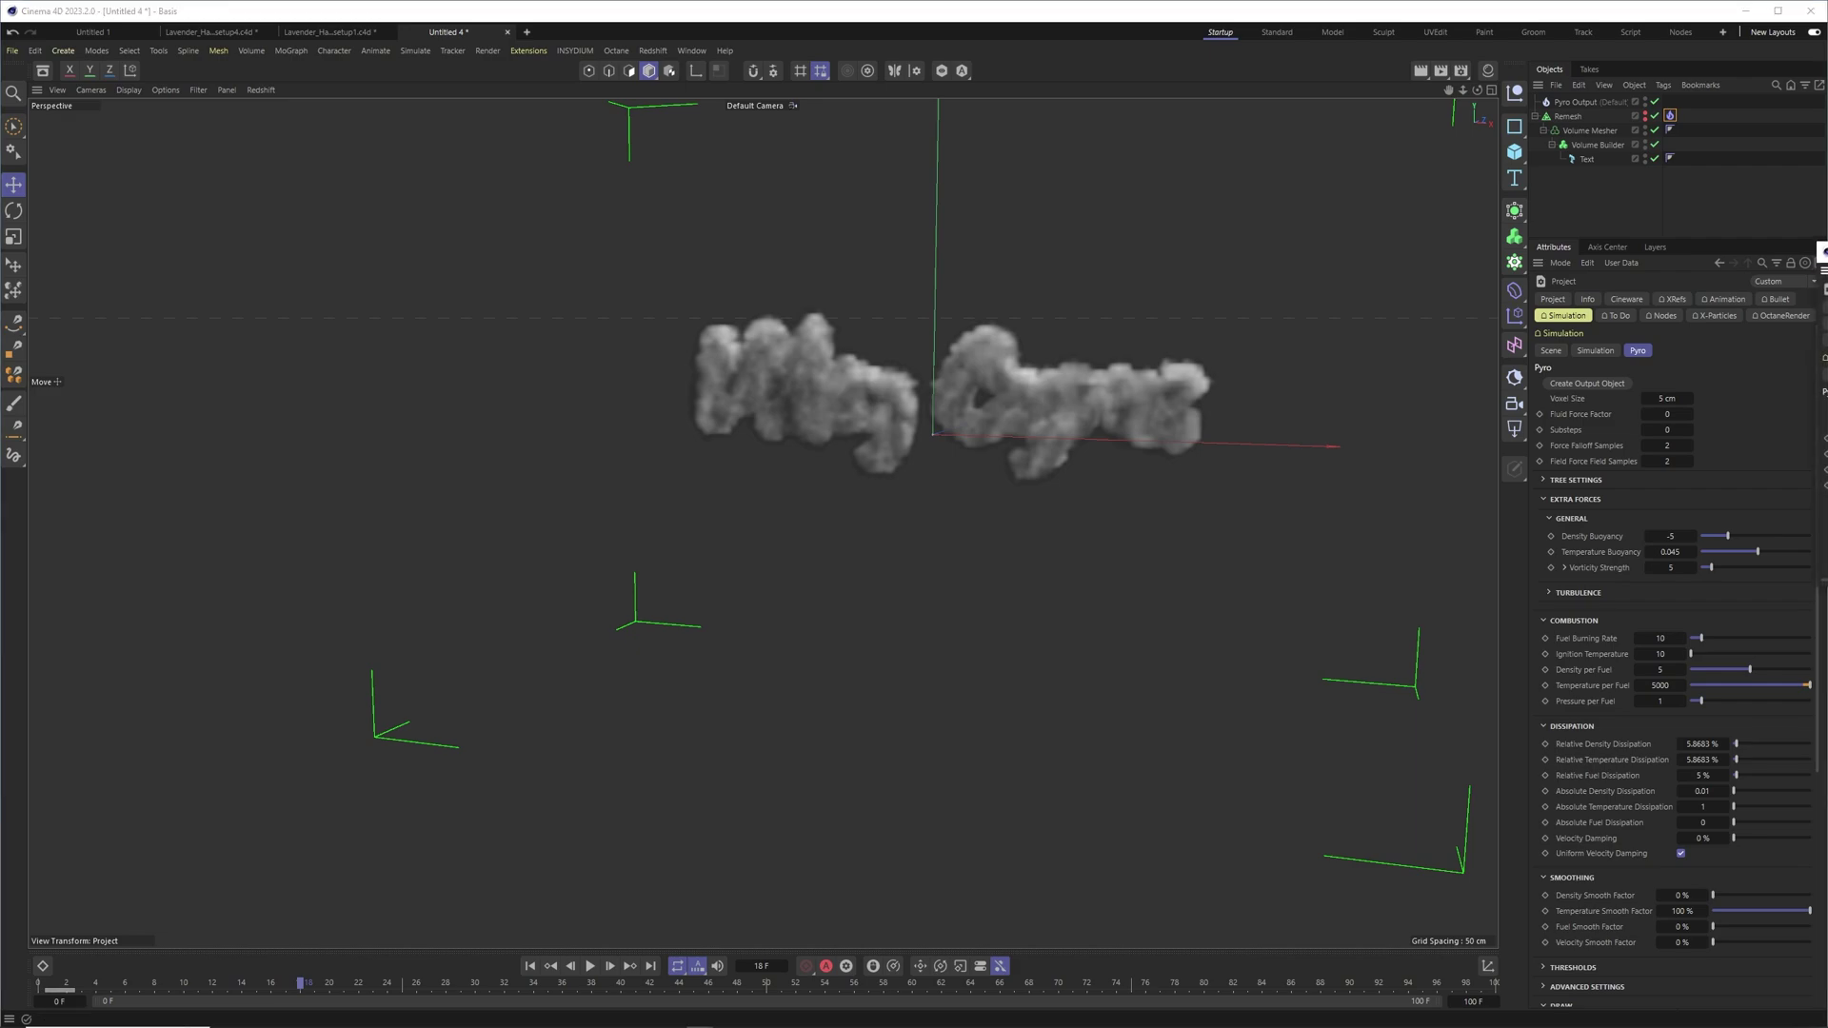
{"action": "left_click", "coordinate": [1819, 262]}
{"action": "left_click_drag", "start_coordinate": [1469, 216], "coordinate": [1509, 221]}
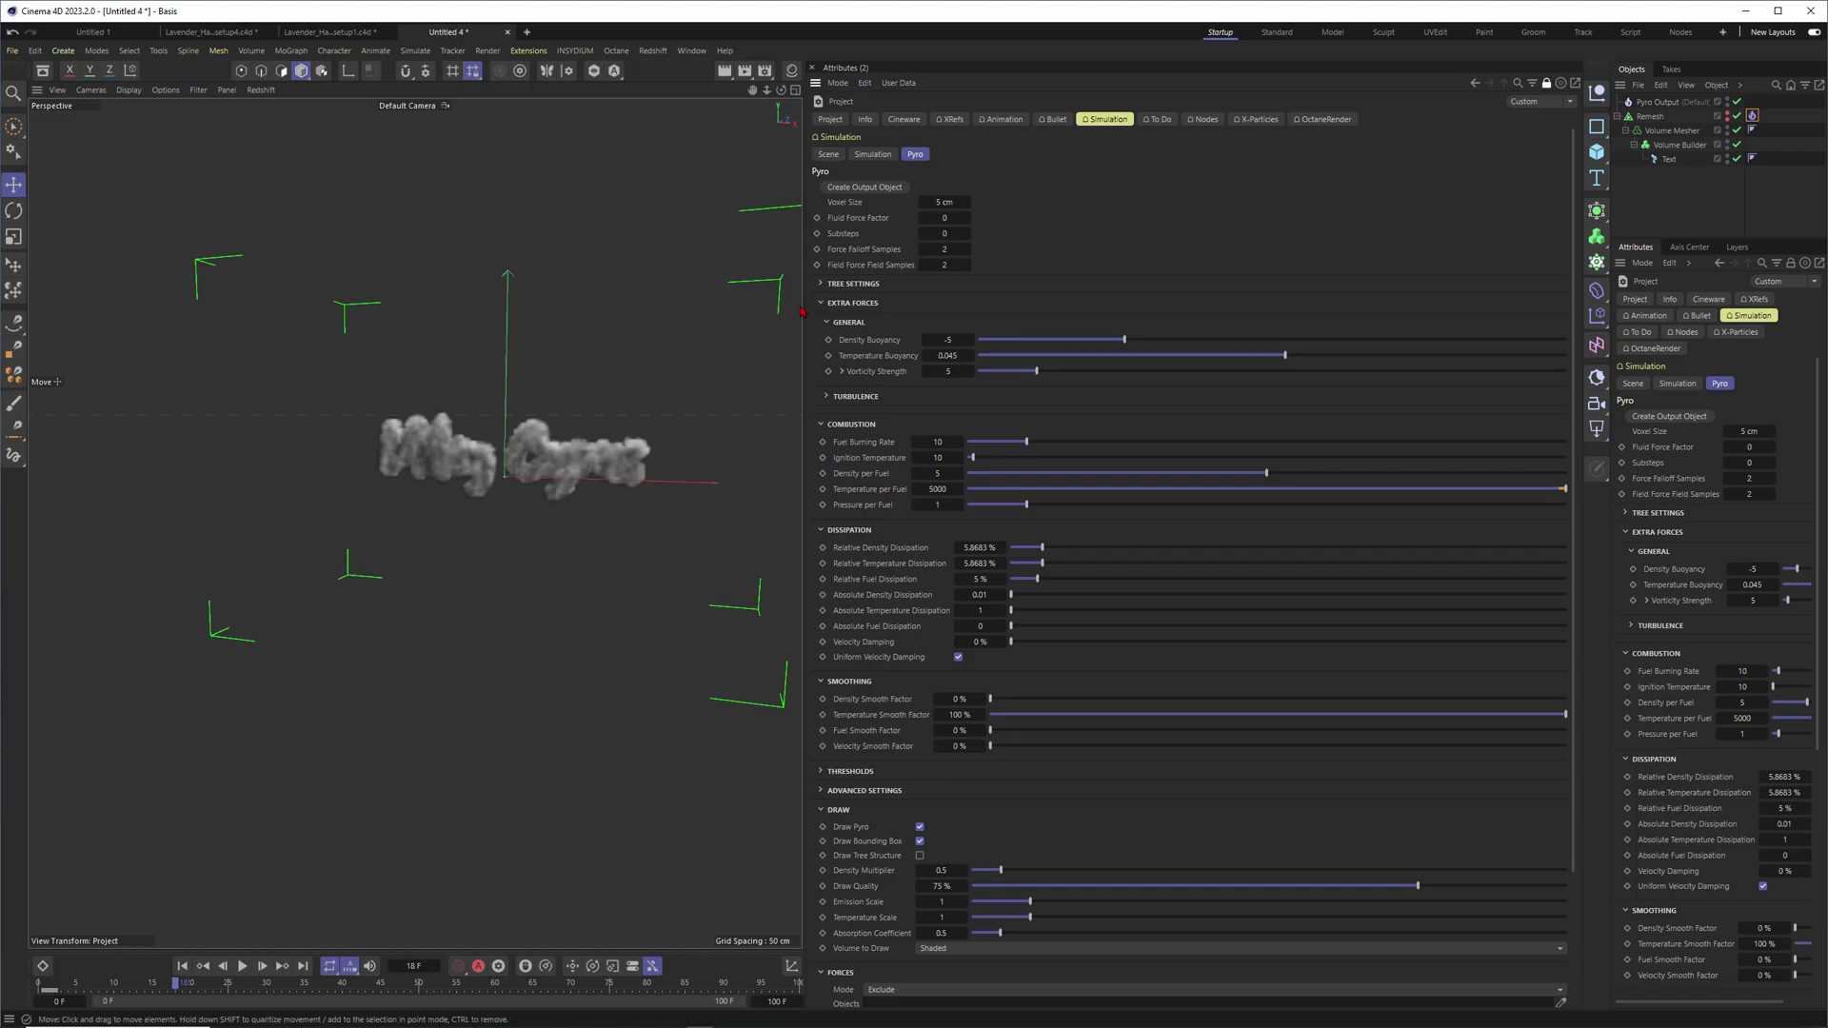
{"action": "left_click_drag", "start_coordinate": [806, 314], "coordinate": [1193, 317]}
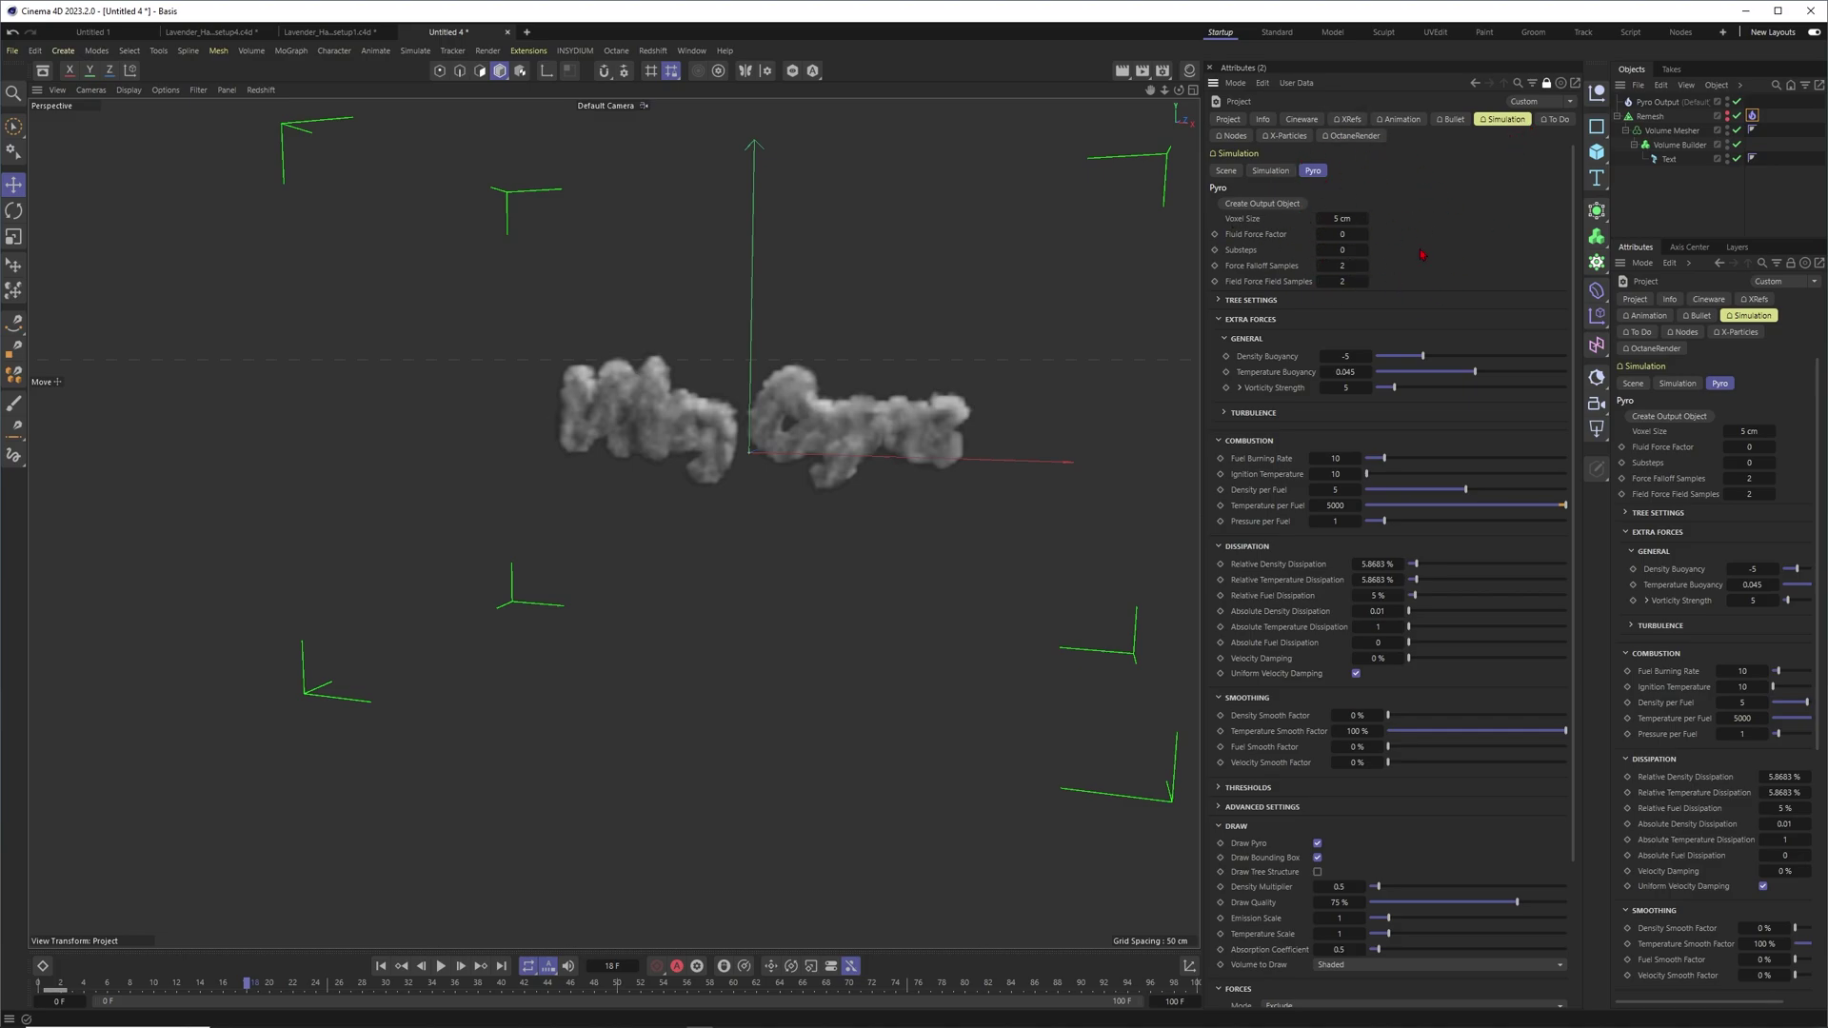
Set the Pyro Relative Density Dissipation to 0 % and the Relative Temperature Dissipation to 7 %
{"action": "key", "text": "shift+f"}
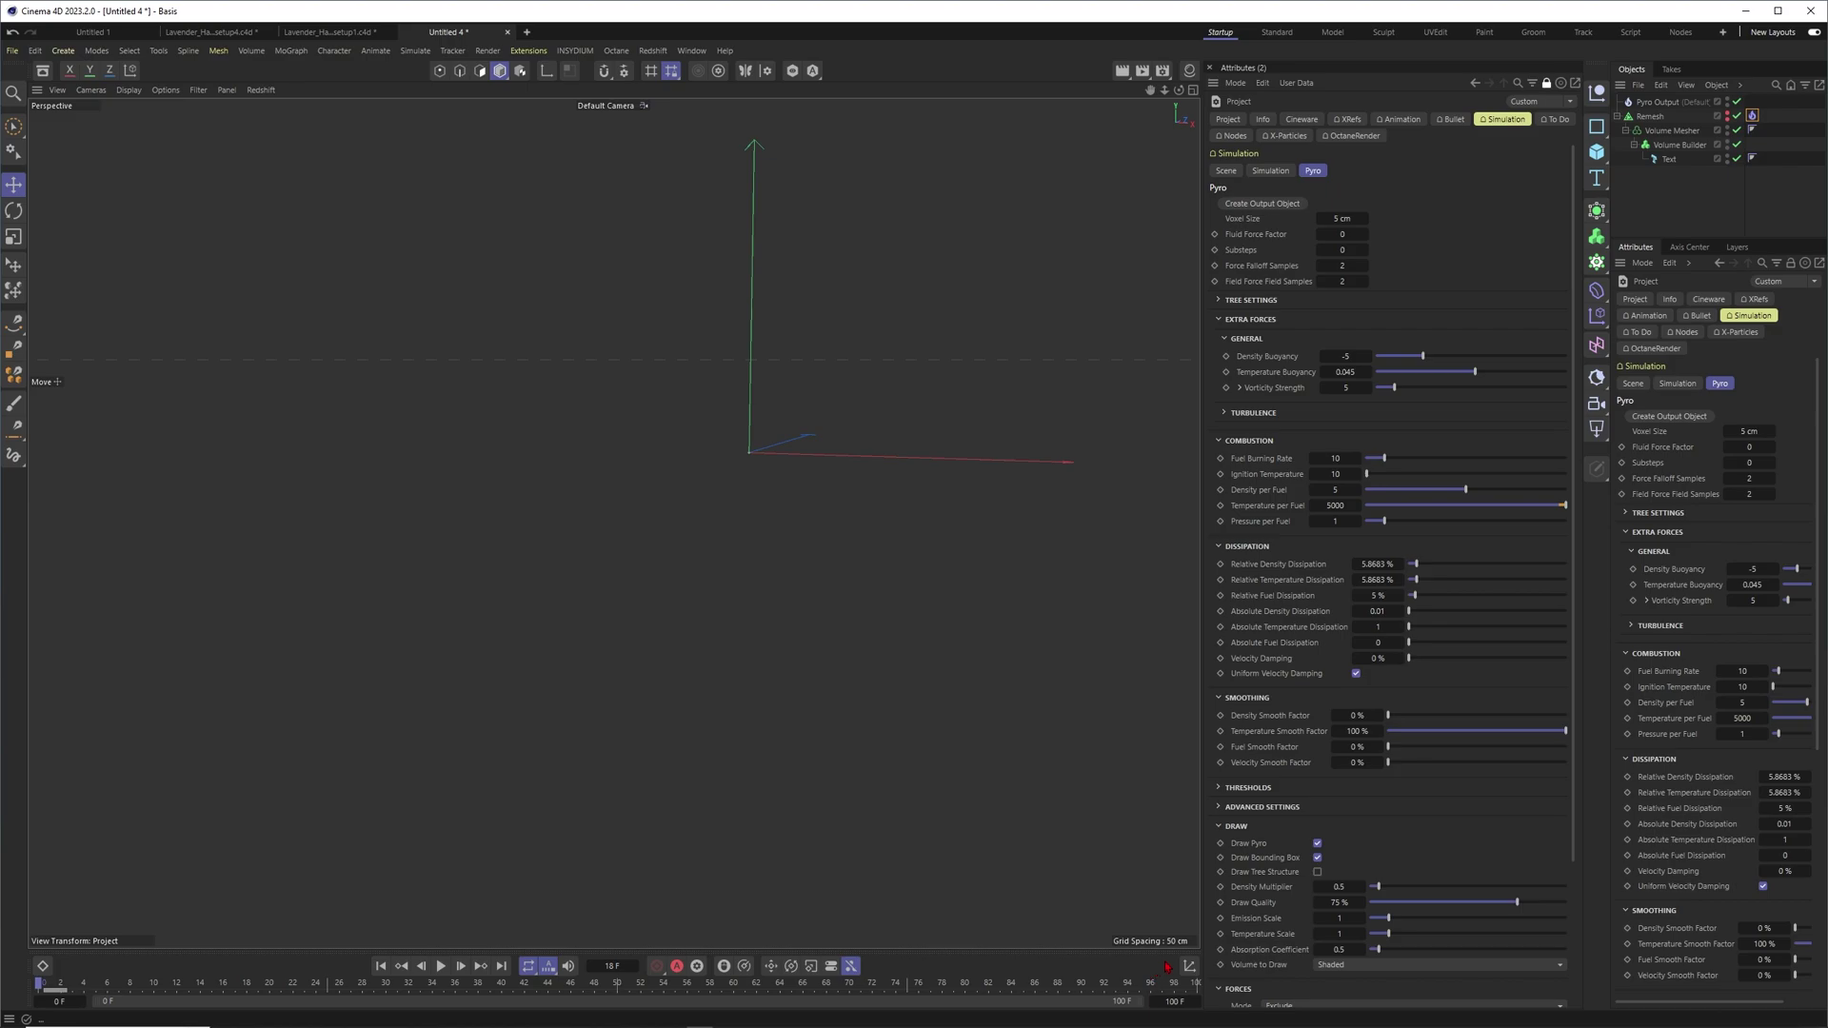
{"action": "left_click", "coordinate": [1376, 564]}
{"action": "type", "text": "0"}
{"action": "key", "text": "Tab"}
{"action": "type", "text": "0"}
{"action": "key", "text": "Return"}
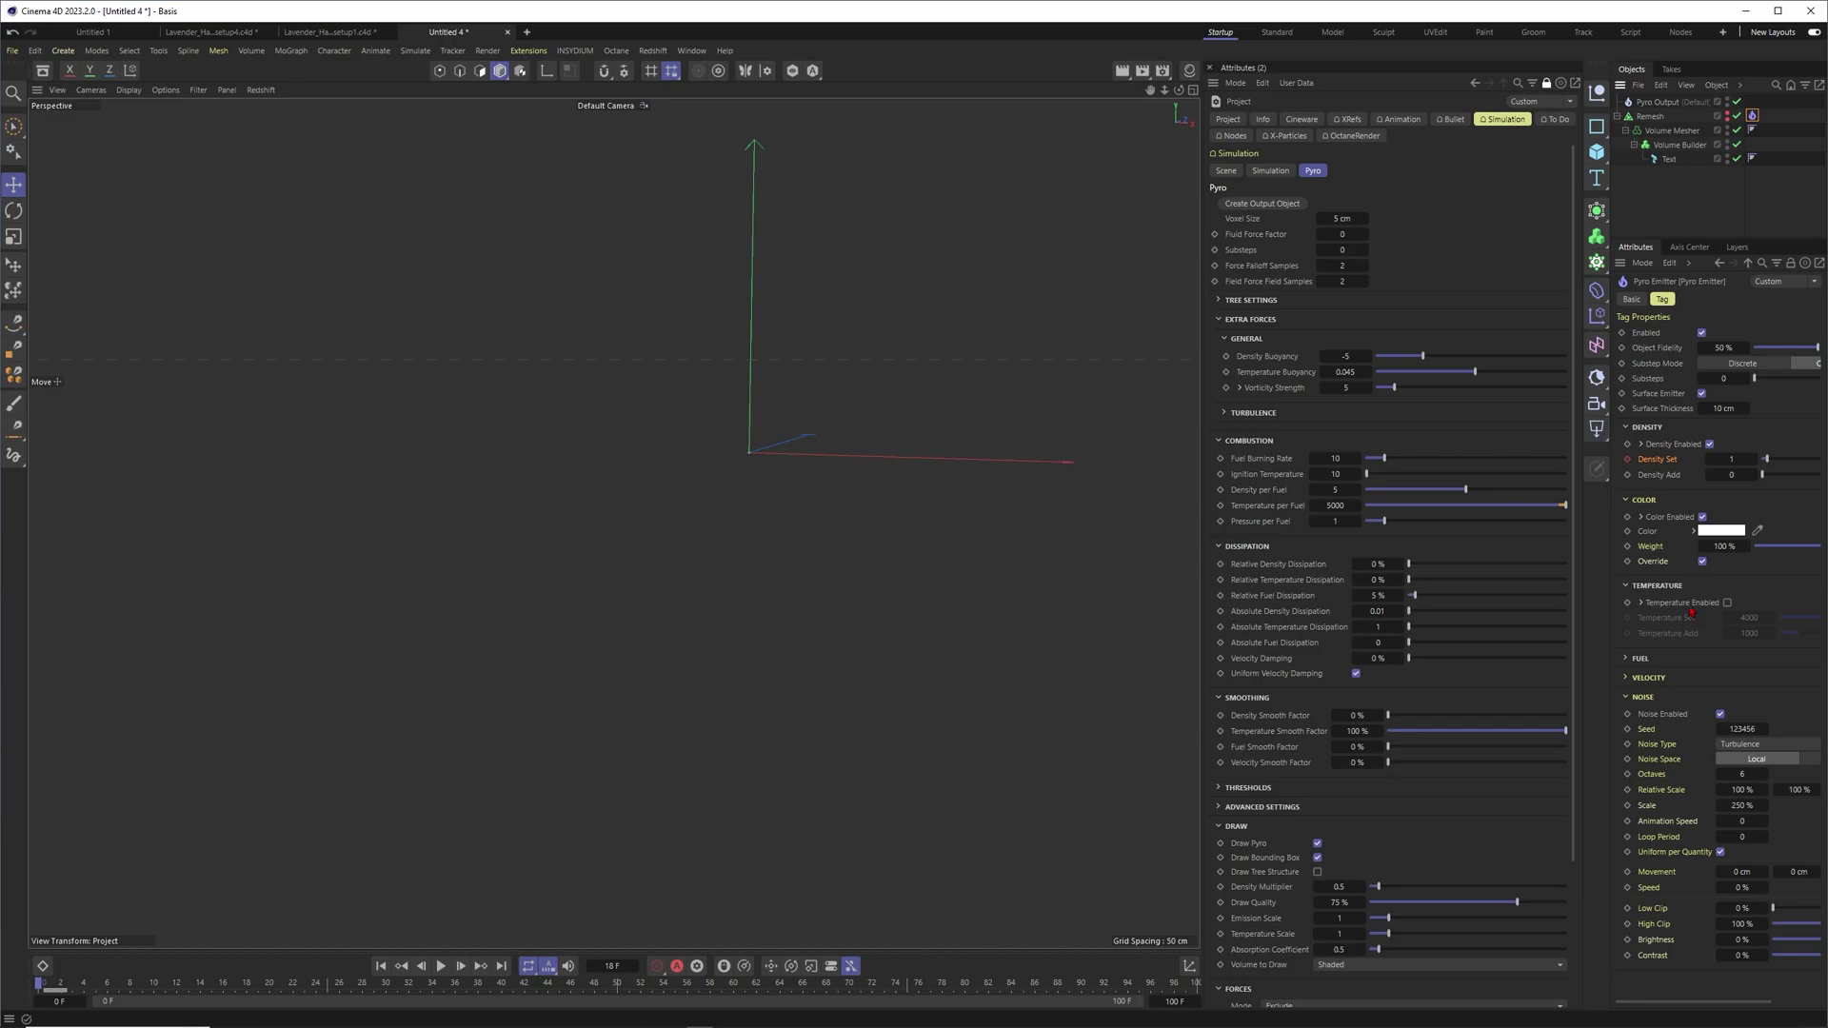
{"action": "left_click_drag", "start_coordinate": [1404, 587], "coordinate": [1402, 591]}
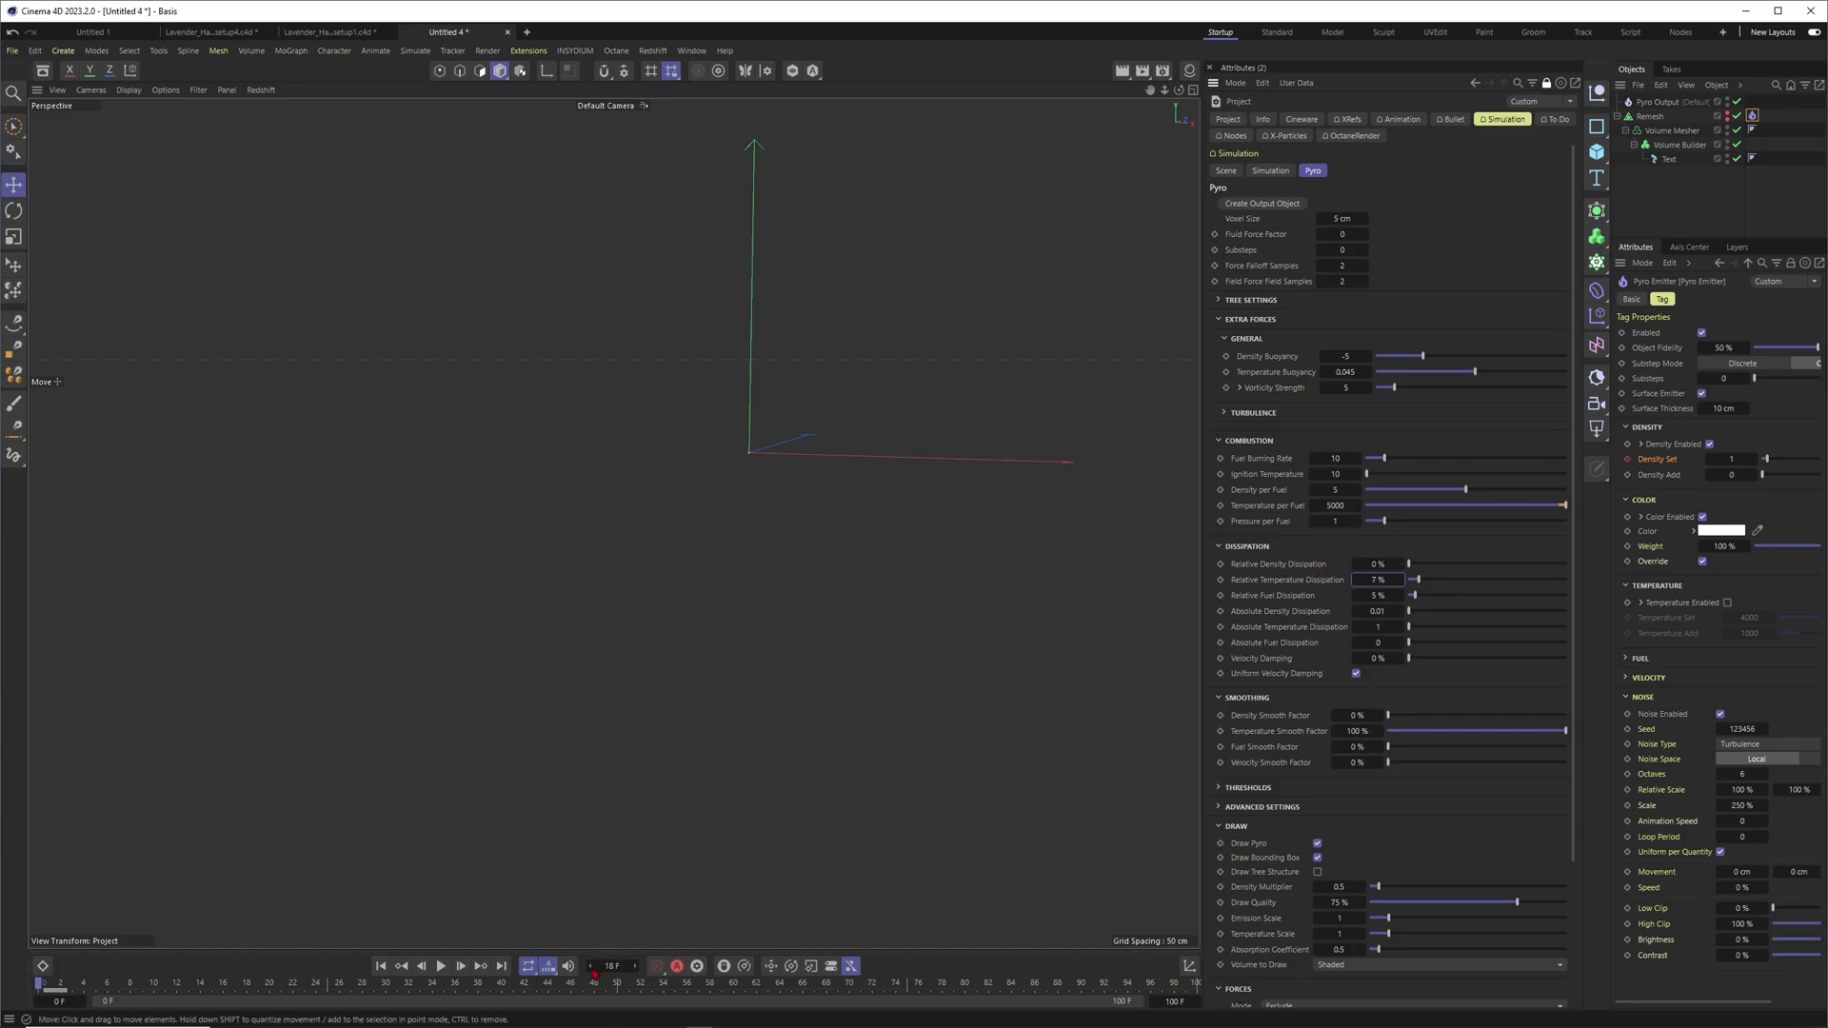
Replay the simulation from the first frame to judge the smoke with the new dissipation values
{"action": "left_click", "coordinate": [381, 966]}
{"action": "left_click", "coordinate": [441, 965]}
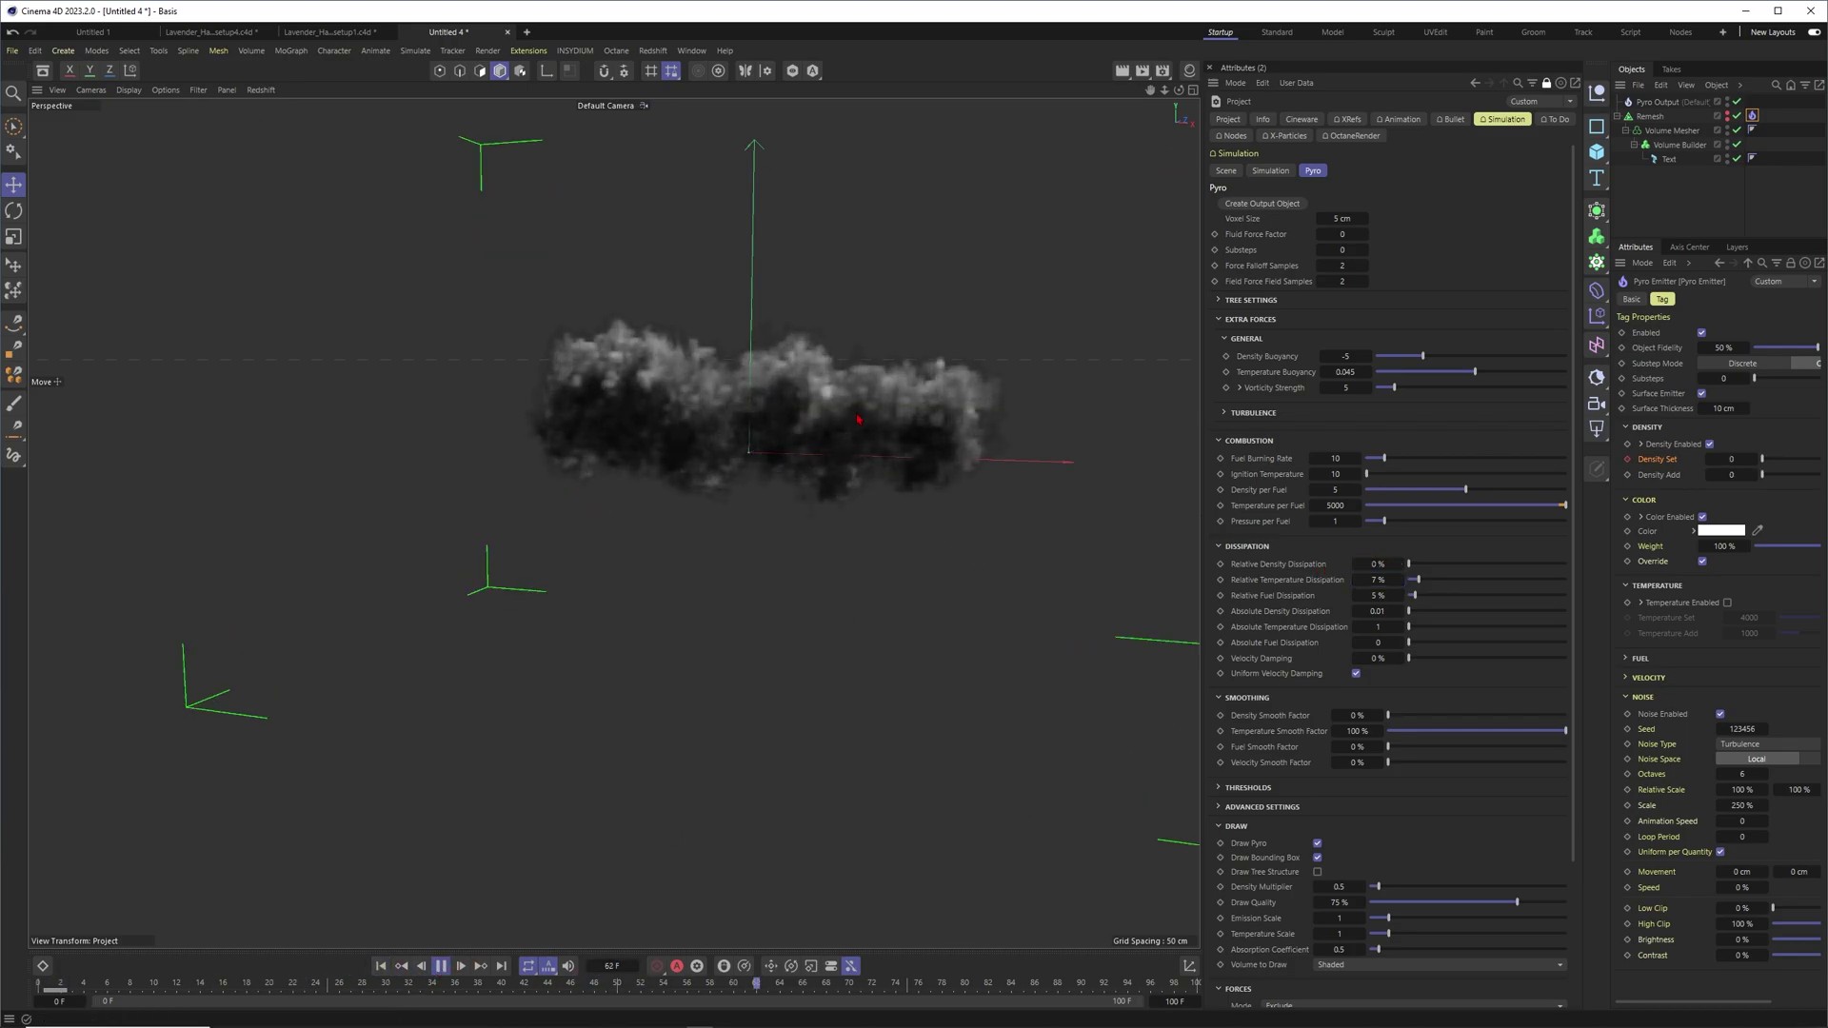
{"action": "key", "text": "F8"}
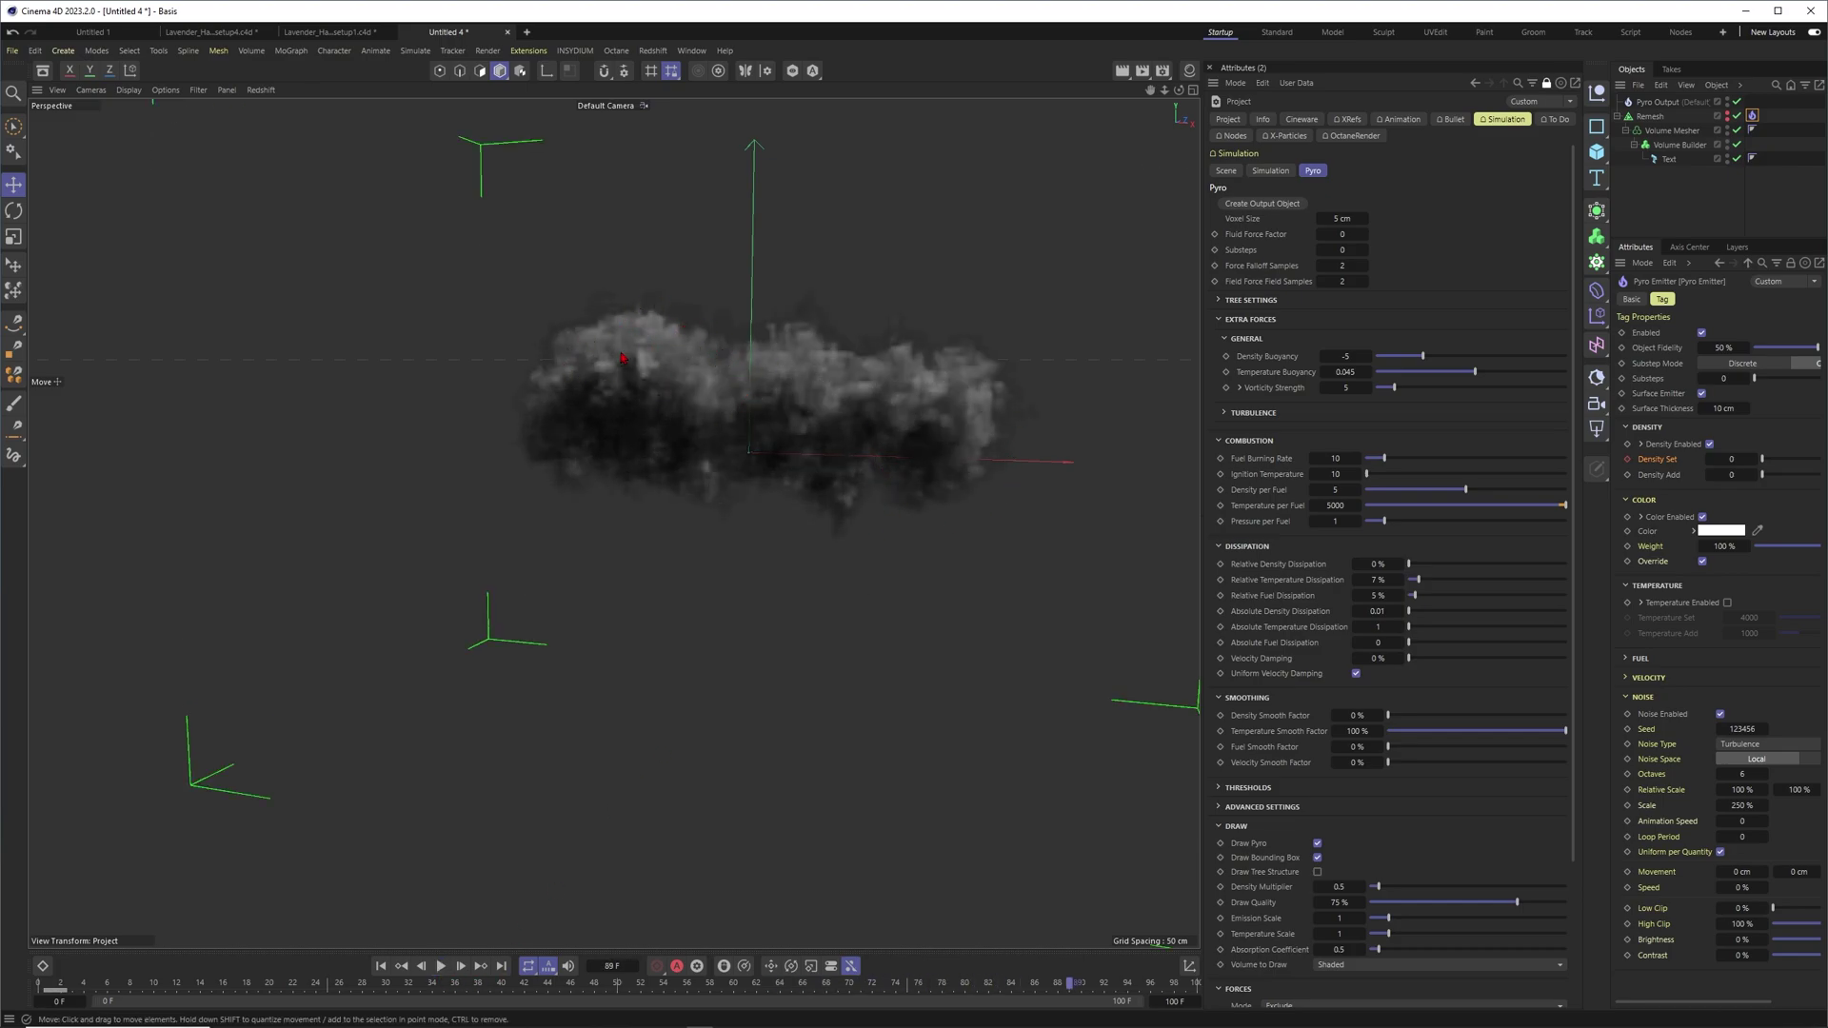
Set both the Turbulence Strength and the Vorticity Strength of the pyro simulation to 0
{"action": "left_click", "coordinate": [1223, 415]}
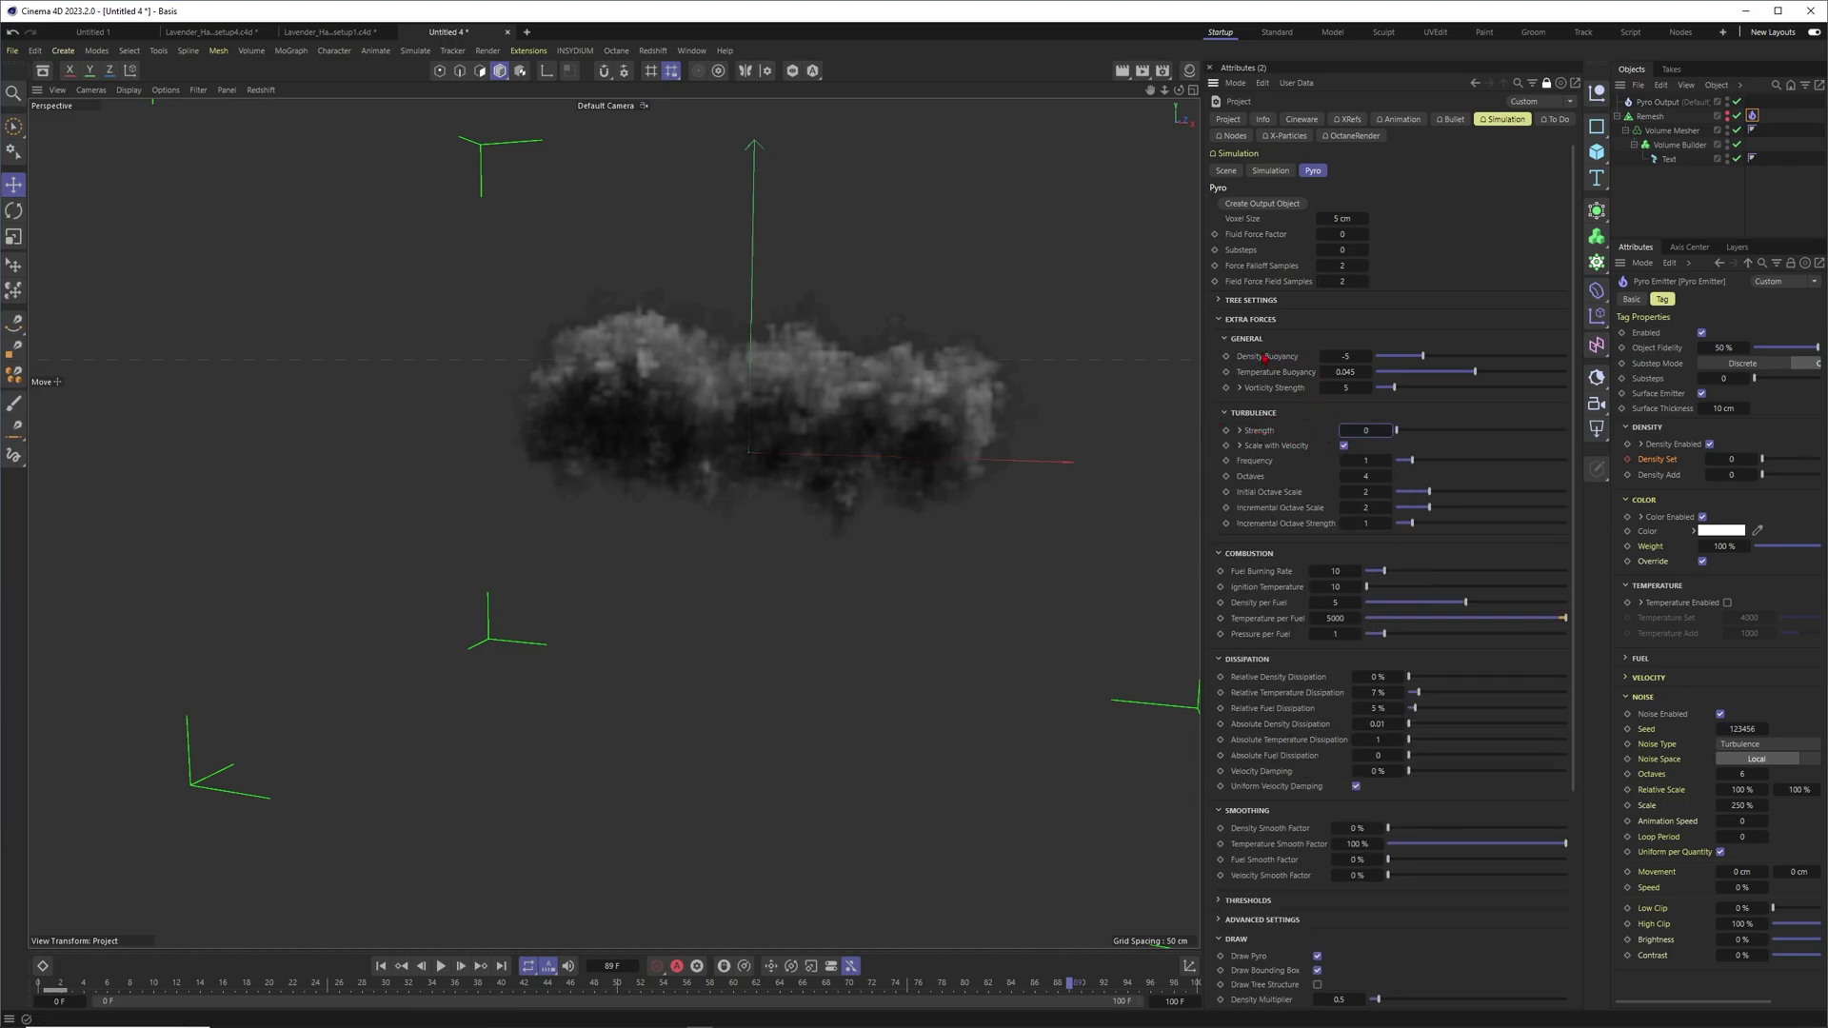
{"action": "left_click", "coordinate": [1331, 388]}
{"action": "type", "text": "0"}
{"action": "key", "text": "Return"}
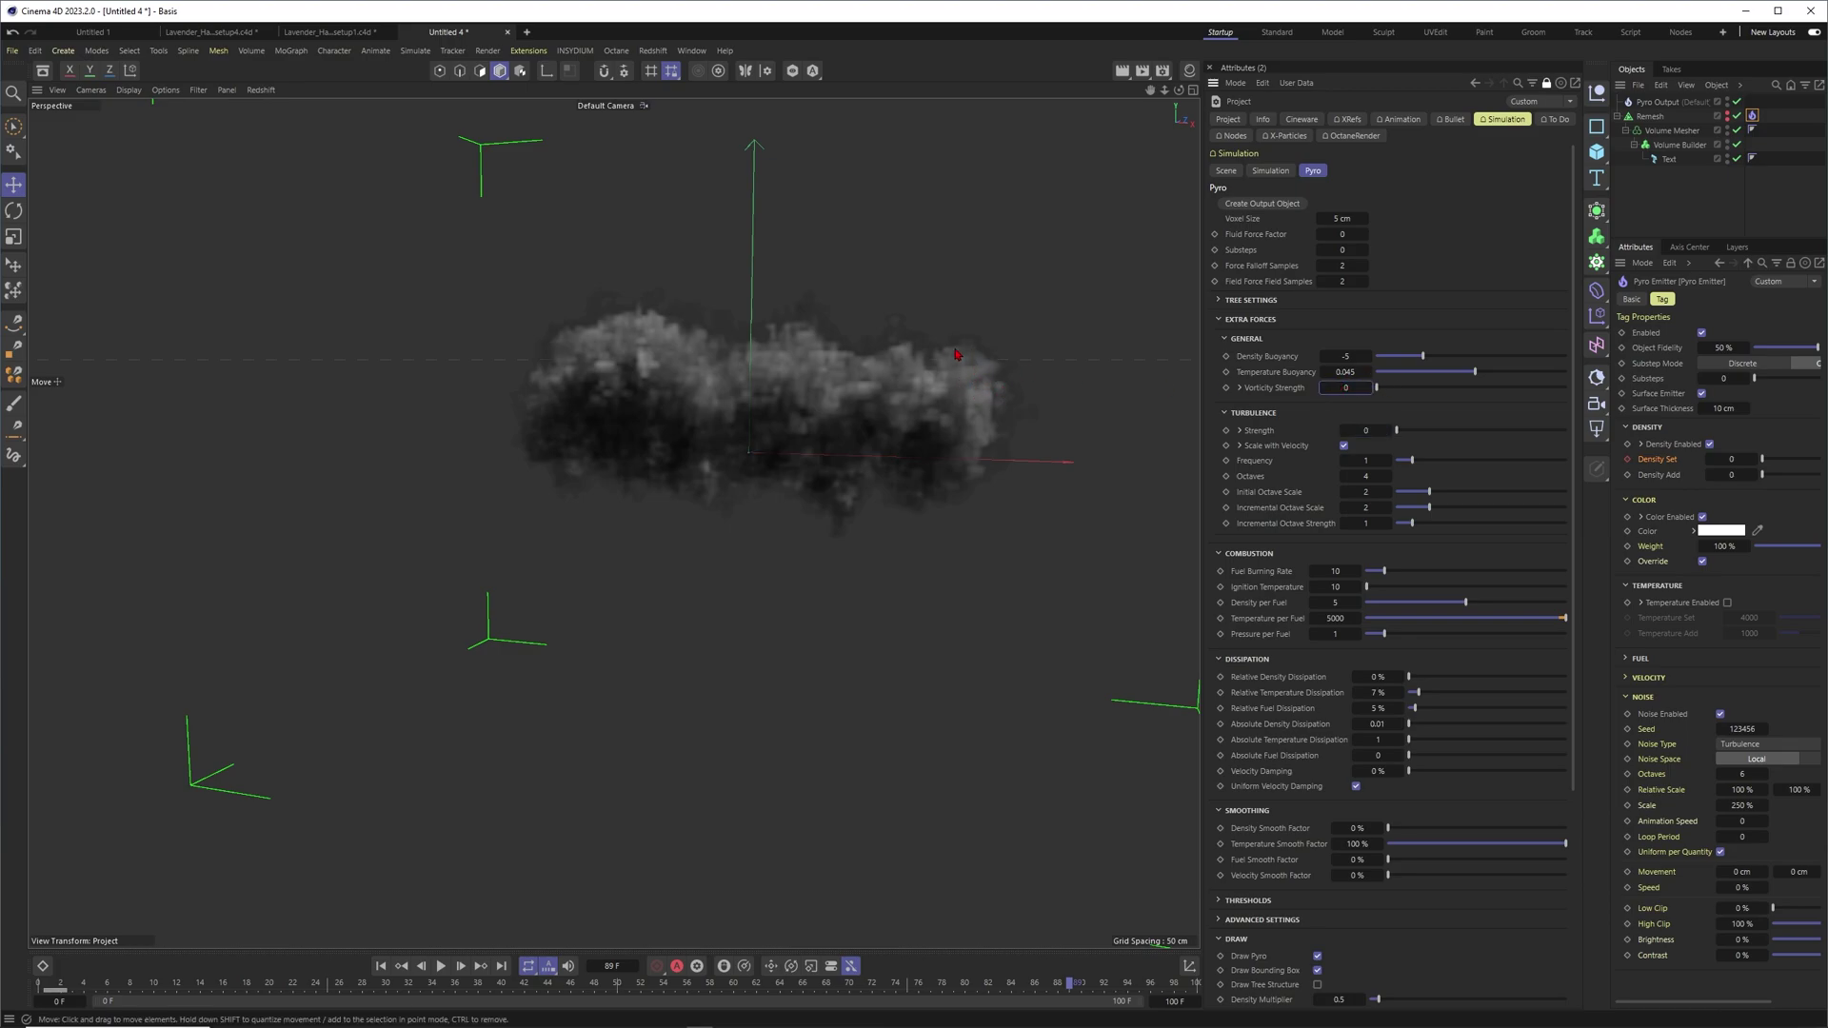
Replay the simulation from the start to check the smoke's shape without vorticity
{"action": "left_click", "coordinate": [380, 965]}
{"action": "left_click", "coordinate": [440, 965]}
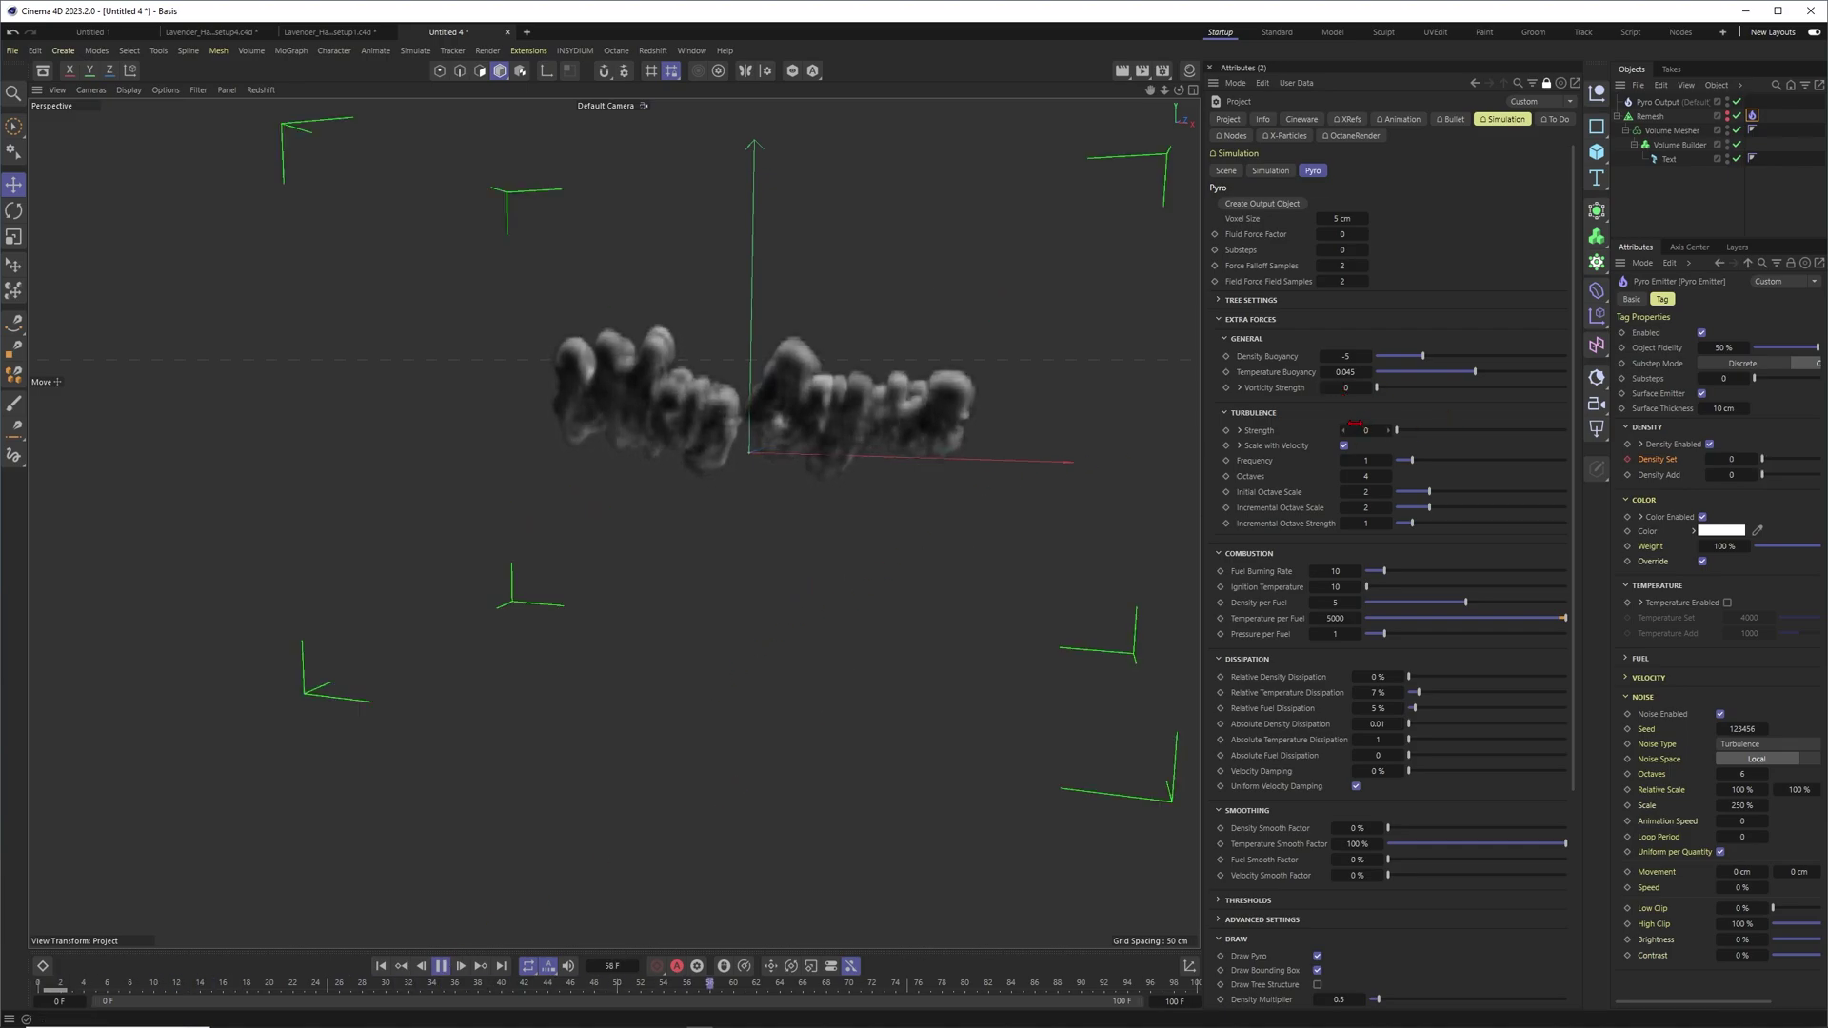
{"action": "left_click", "coordinate": [441, 965]}
Extend the project timeline to 300 frames and return to the first frame
{"action": "left_click", "coordinate": [1173, 1001]}
{"action": "type", "text": "300"}
{"action": "key", "text": "Return"}
{"action": "left_click", "coordinate": [380, 966]}
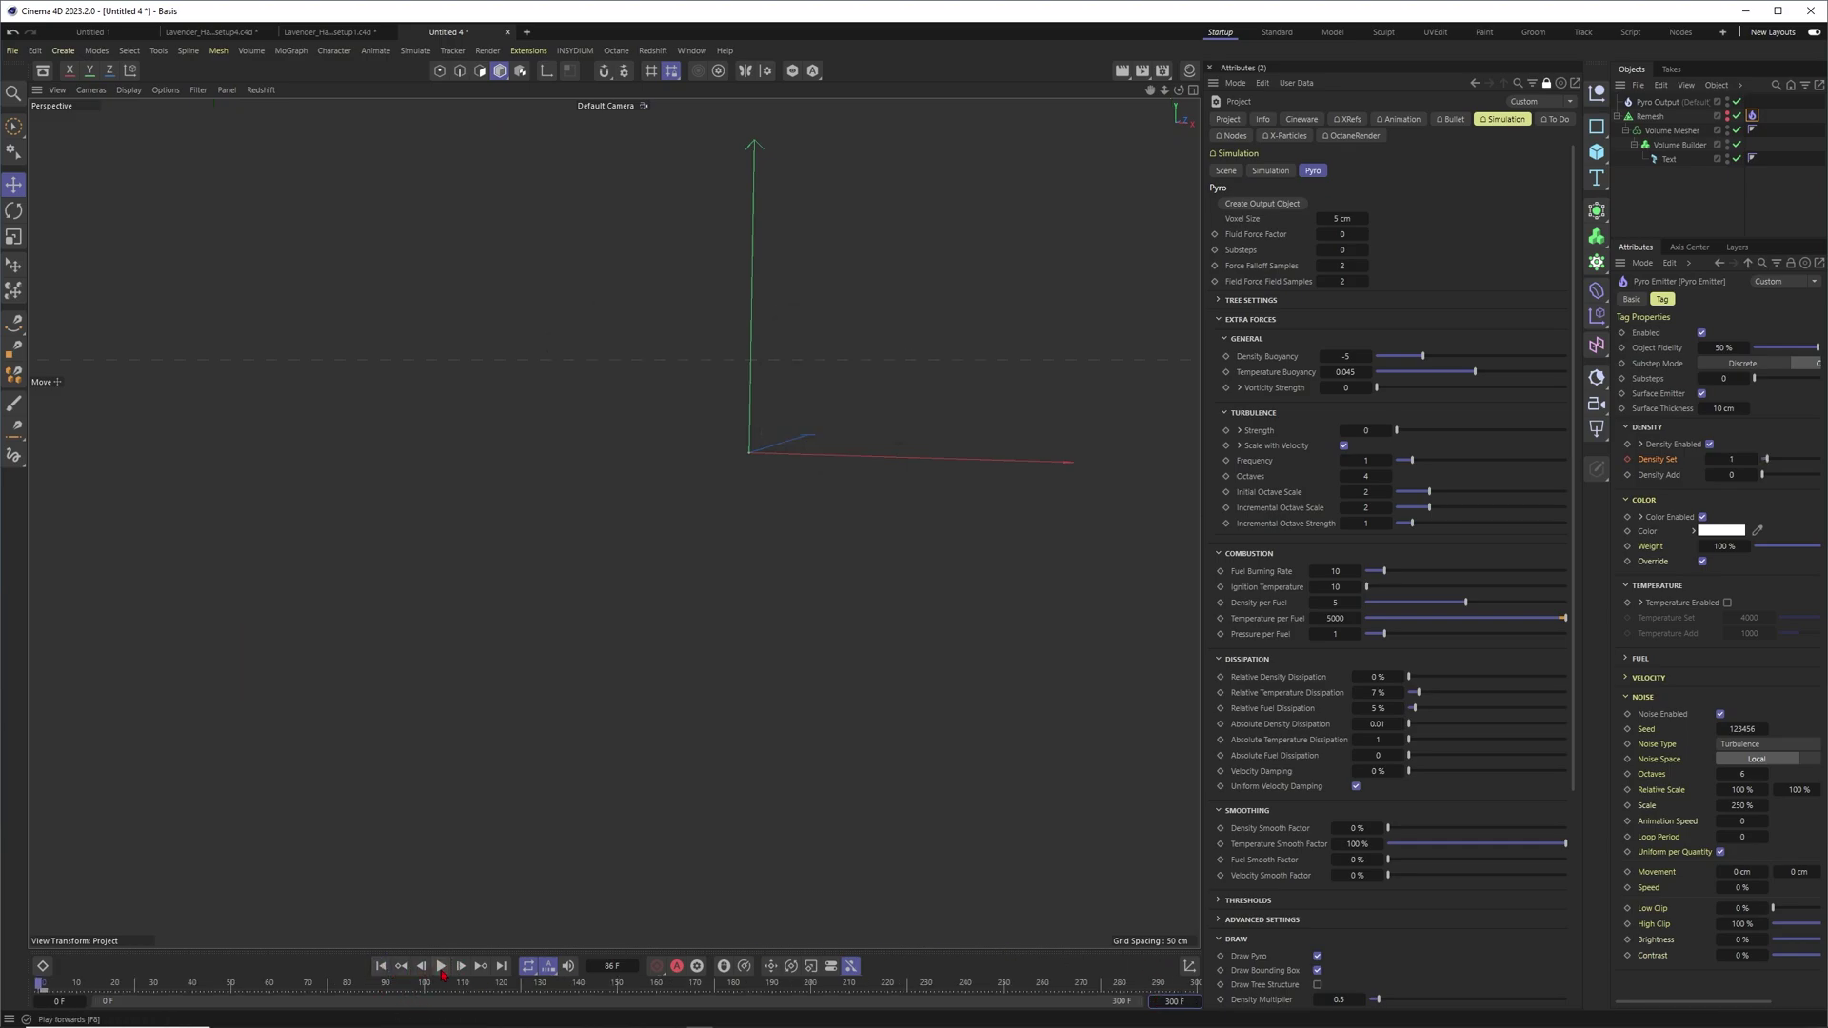
{"action": "left_click", "coordinate": [1225, 170]}
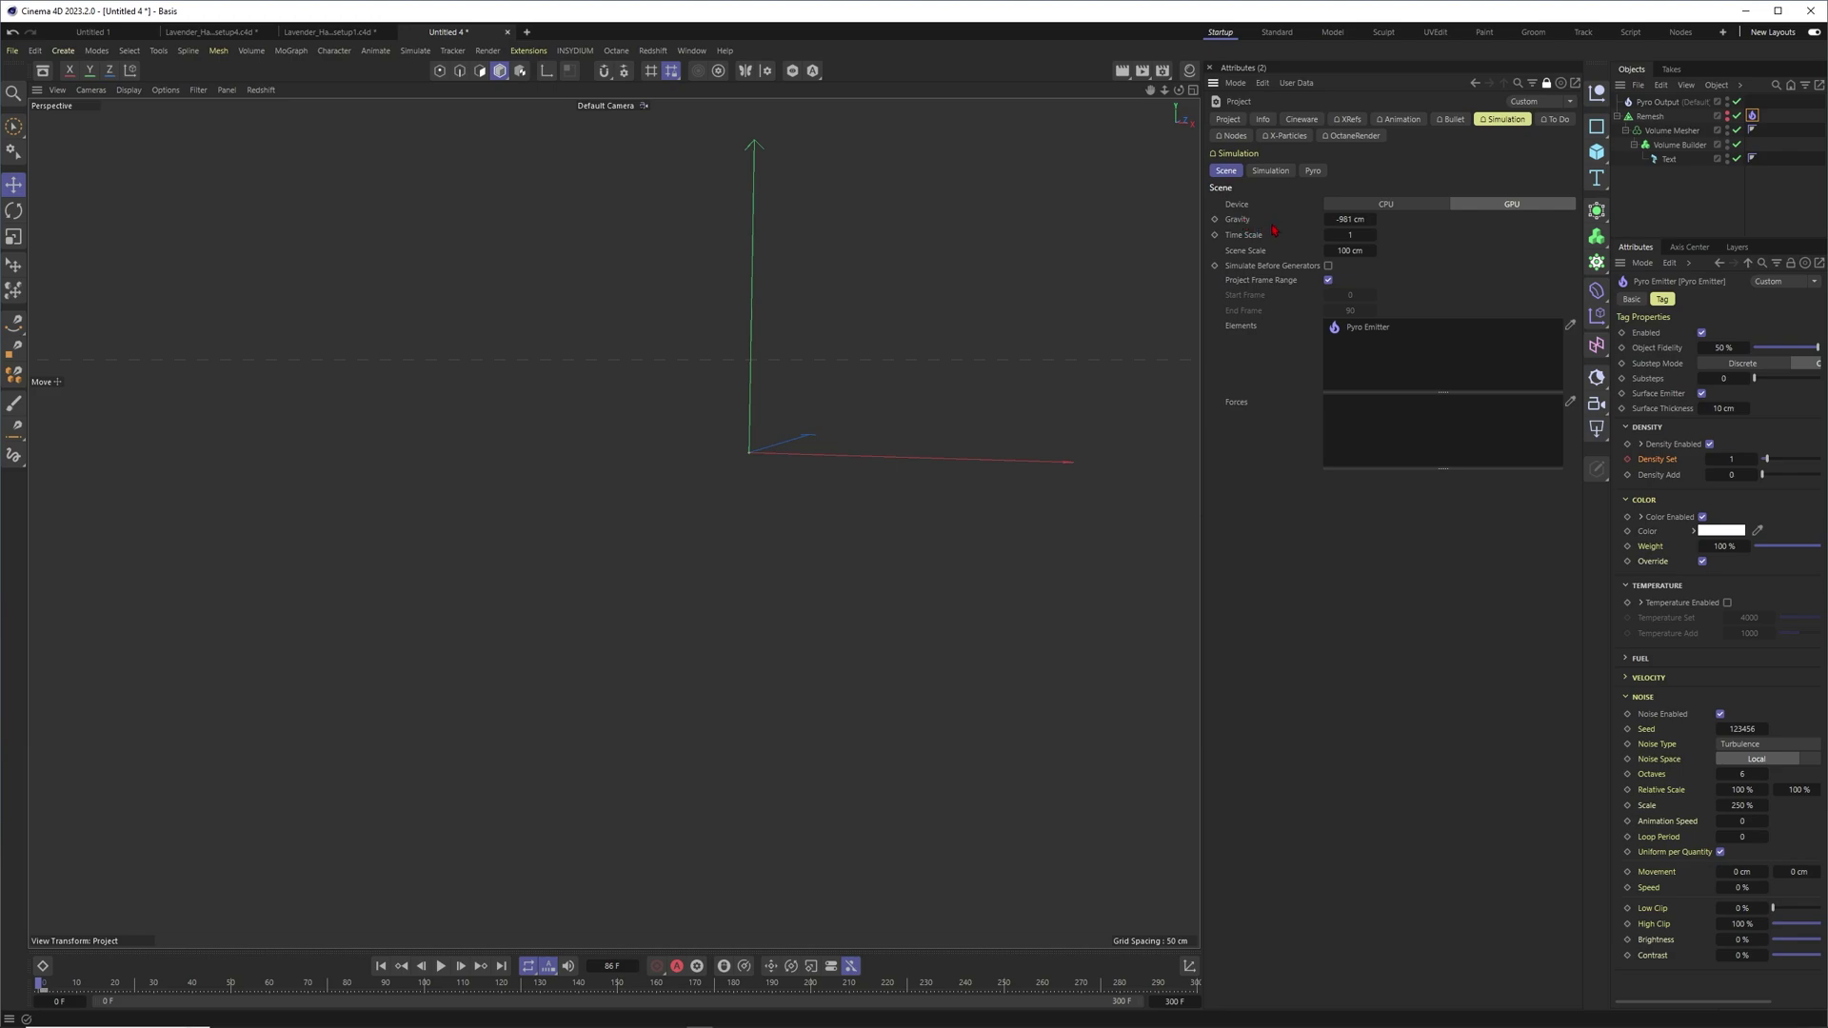
{"action": "left_click", "coordinate": [1313, 170]}
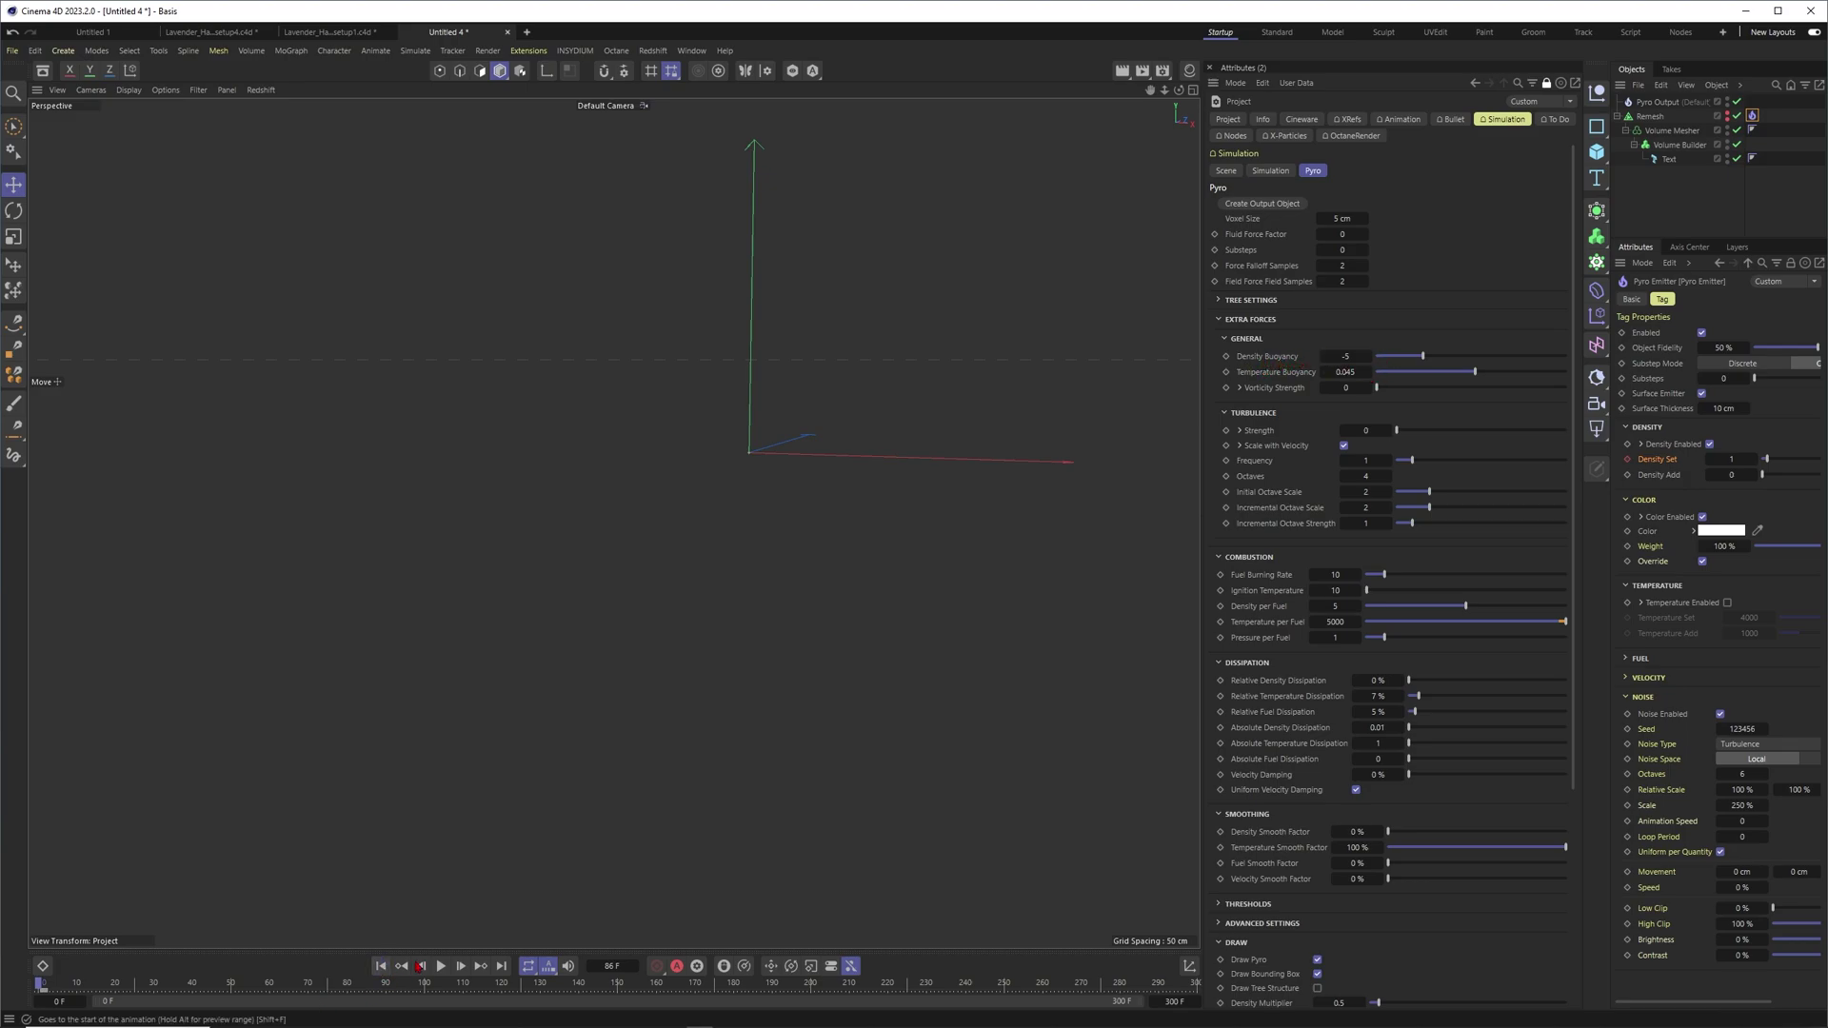
Try a Density Buoyancy of 0, play the simulation with it, and undo the change
{"action": "double_click", "coordinate": [1345, 356]}
{"action": "type", "text": "0"}
{"action": "key", "text": "Return"}
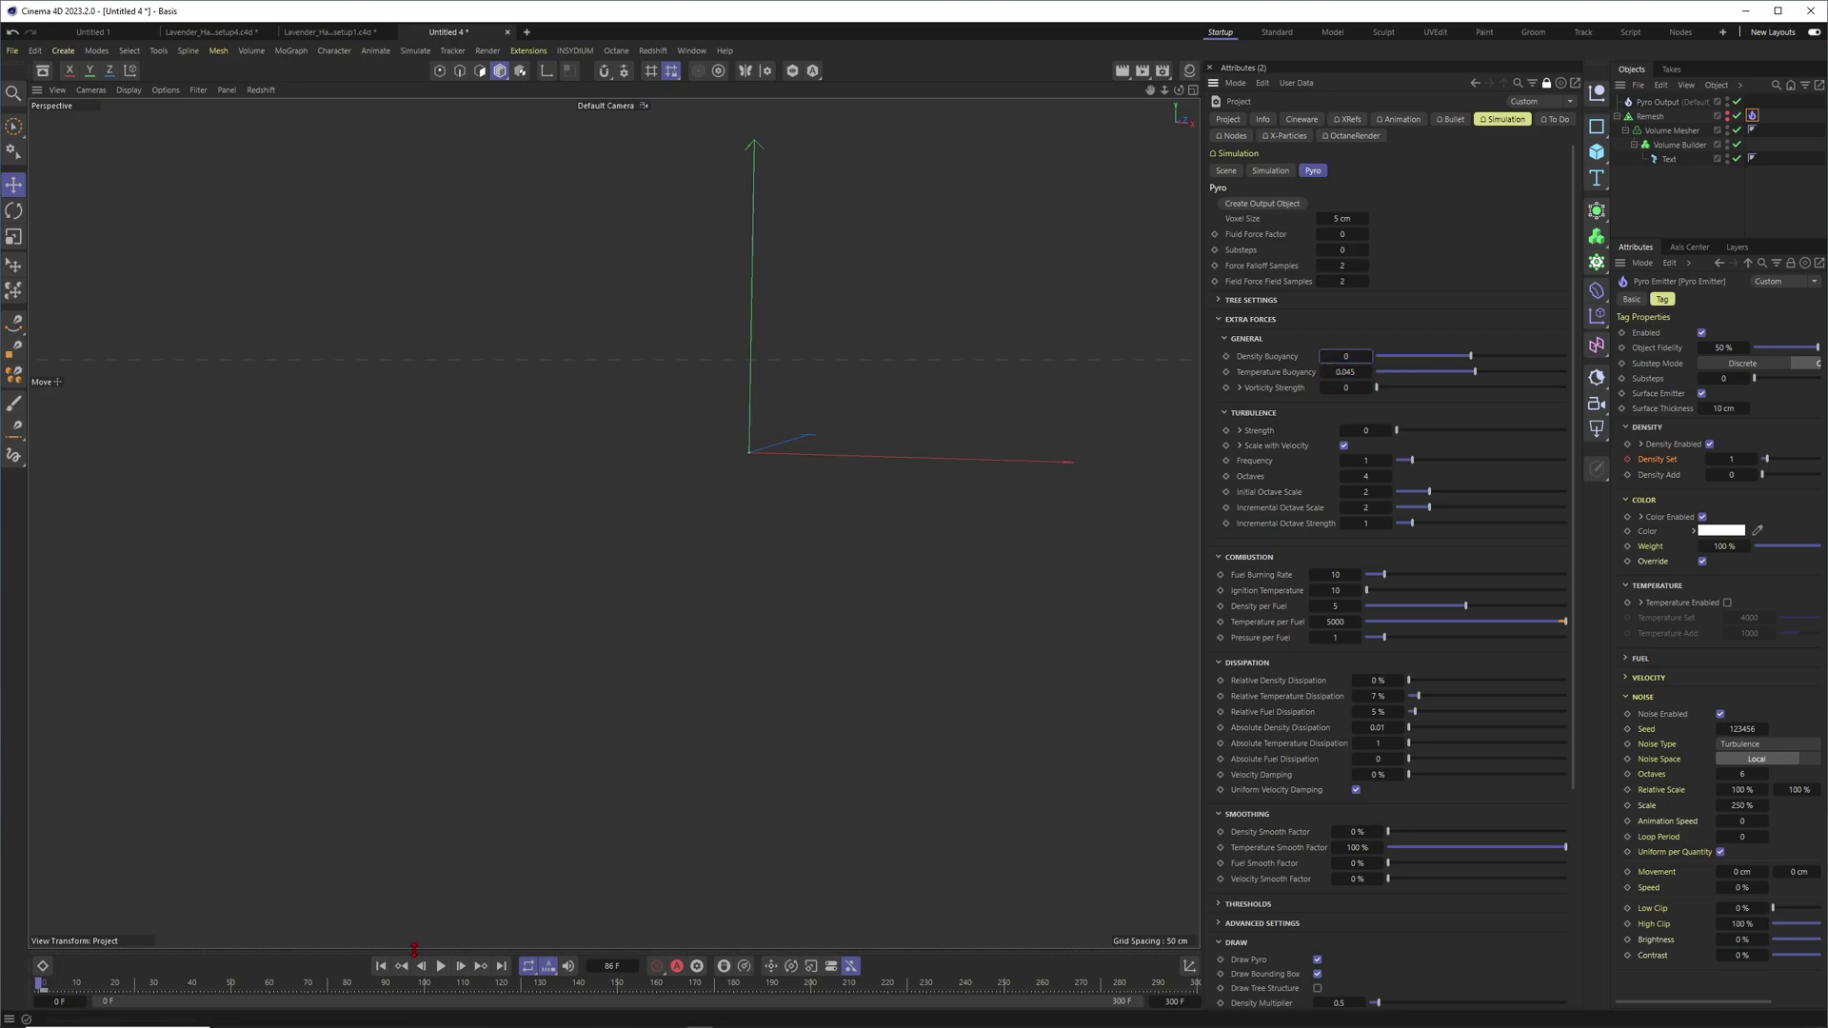
{"action": "key", "text": "shift+f"}
{"action": "key", "text": "F8"}
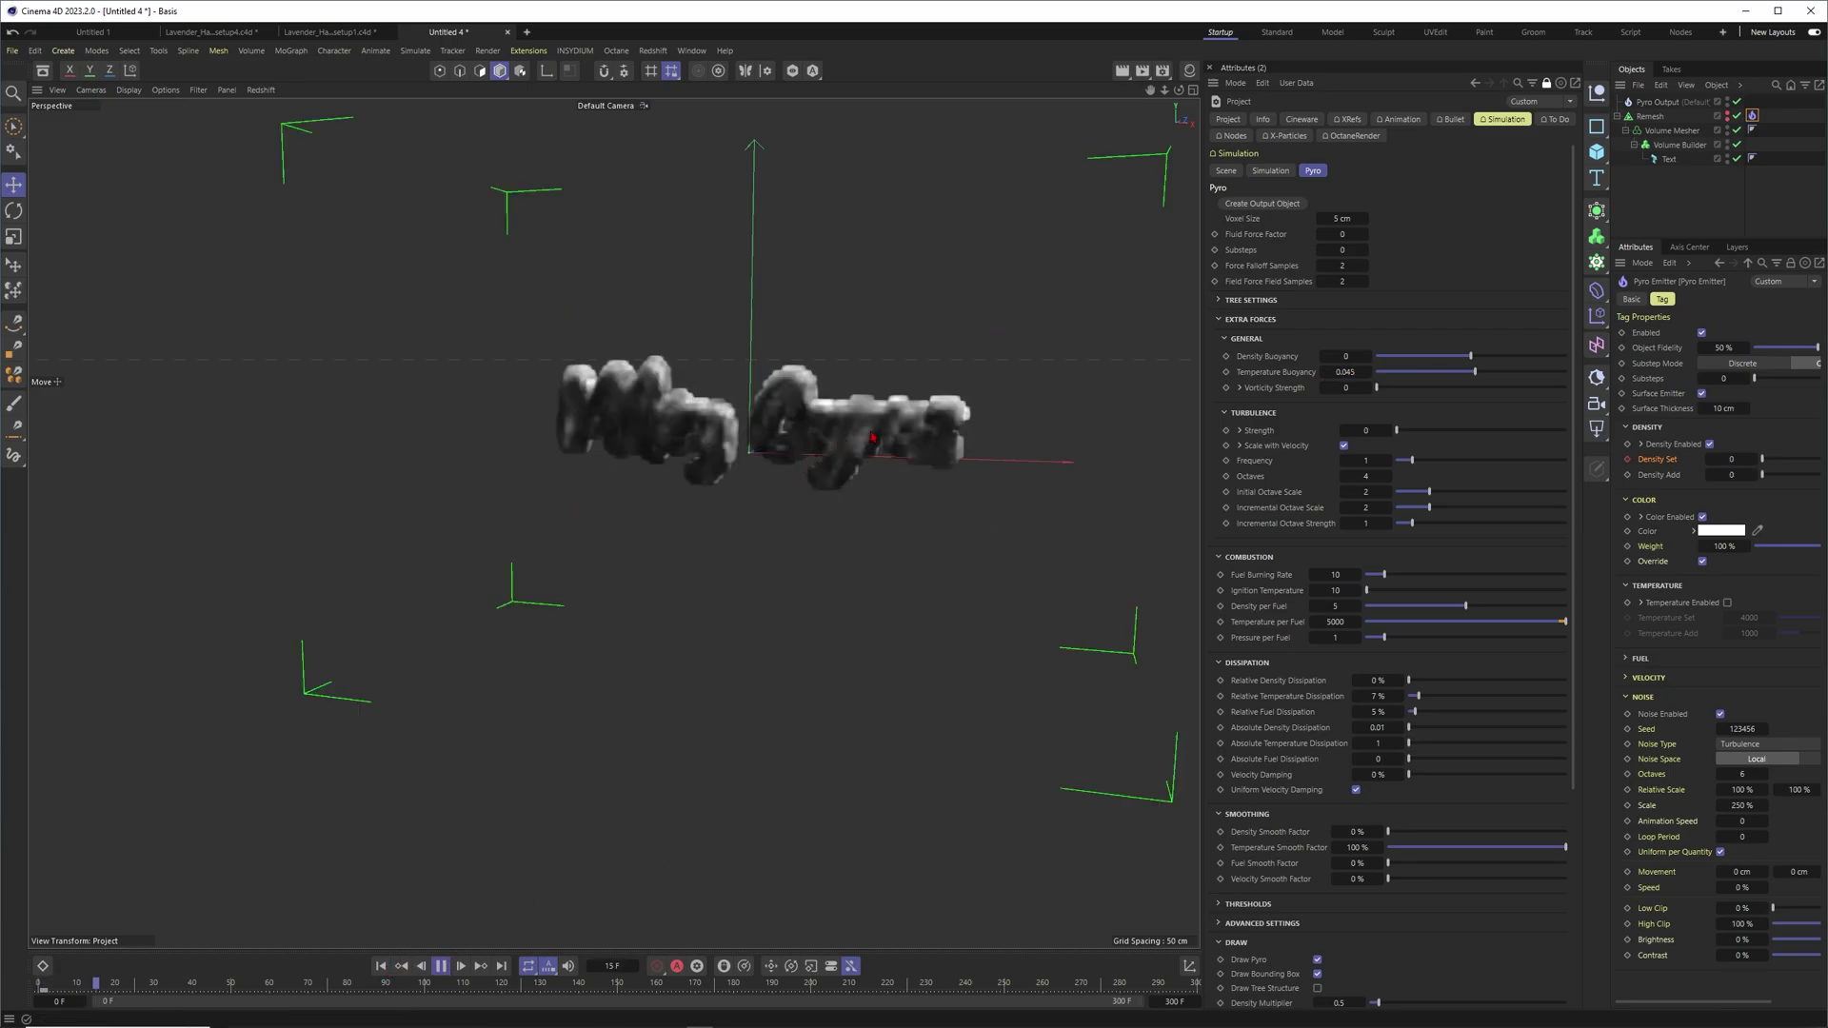
{"action": "key", "text": "F8"}
{"action": "key", "text": "ctrl+z"}
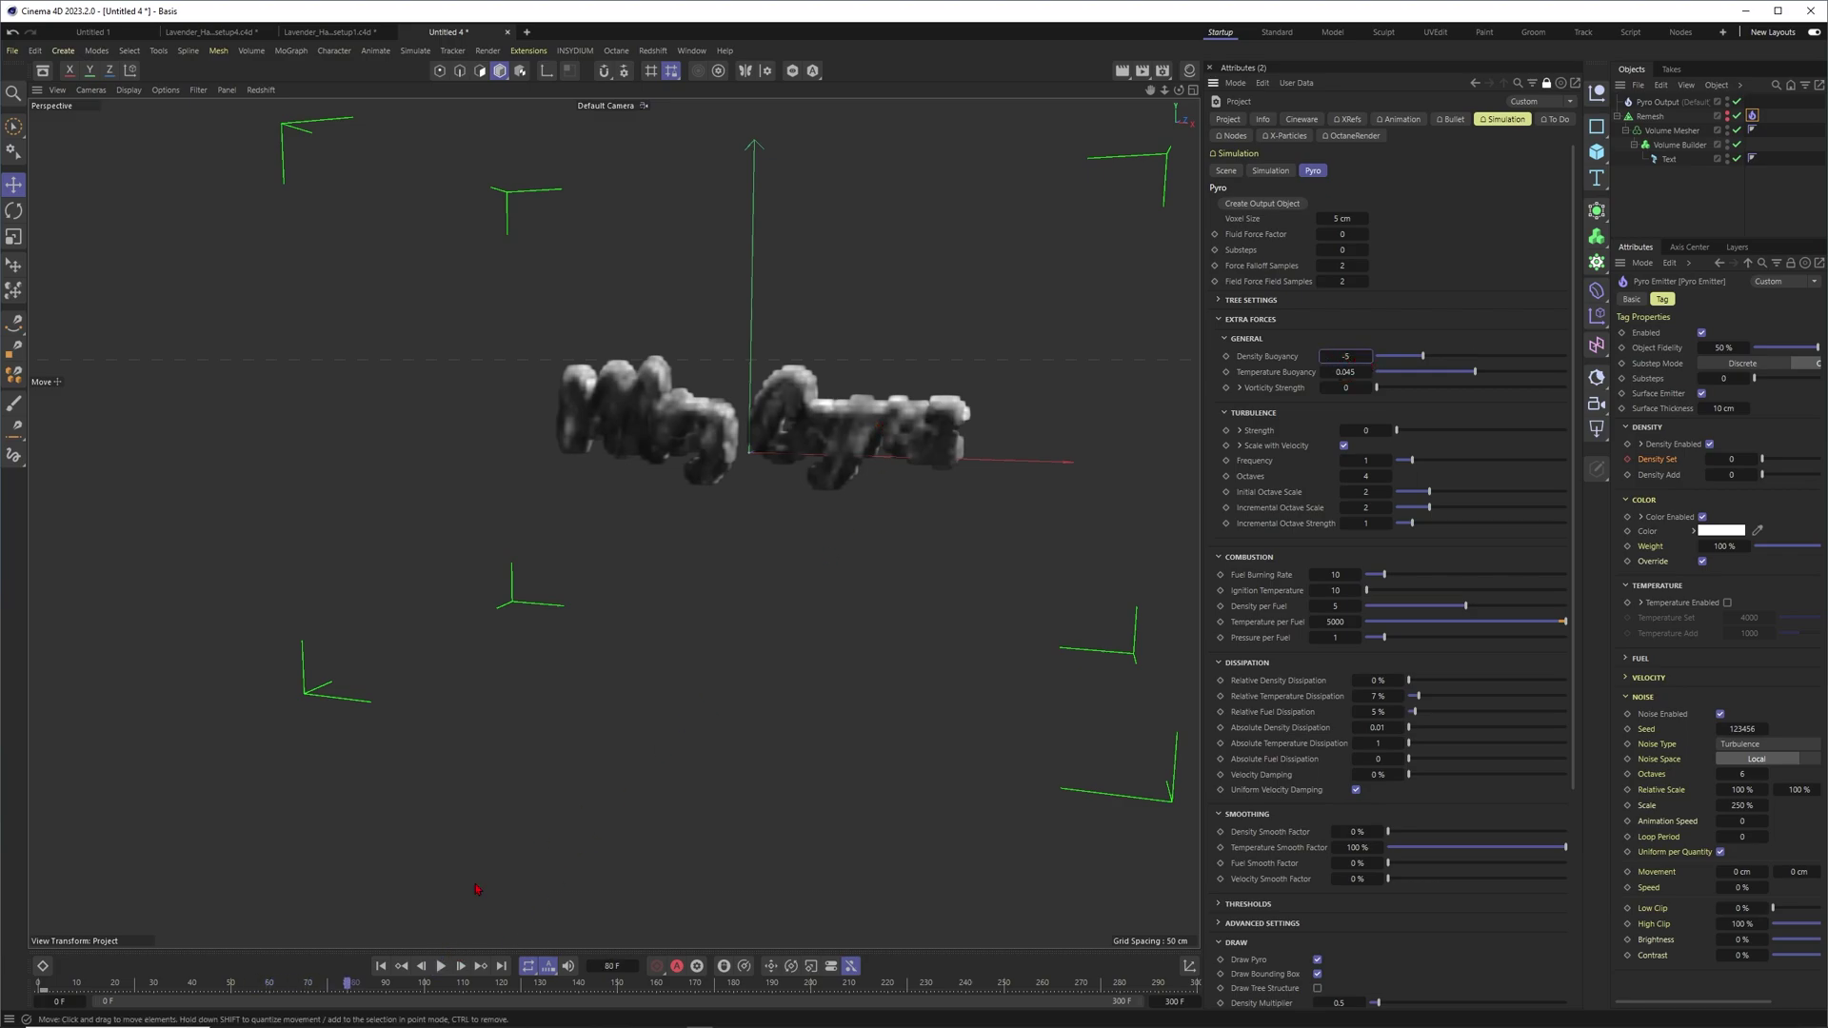
Replay the simulation from the first frame and examine up close how the smoke rises from the lettering
{"action": "left_click", "coordinate": [381, 966]}
{"action": "left_click", "coordinate": [441, 966]}
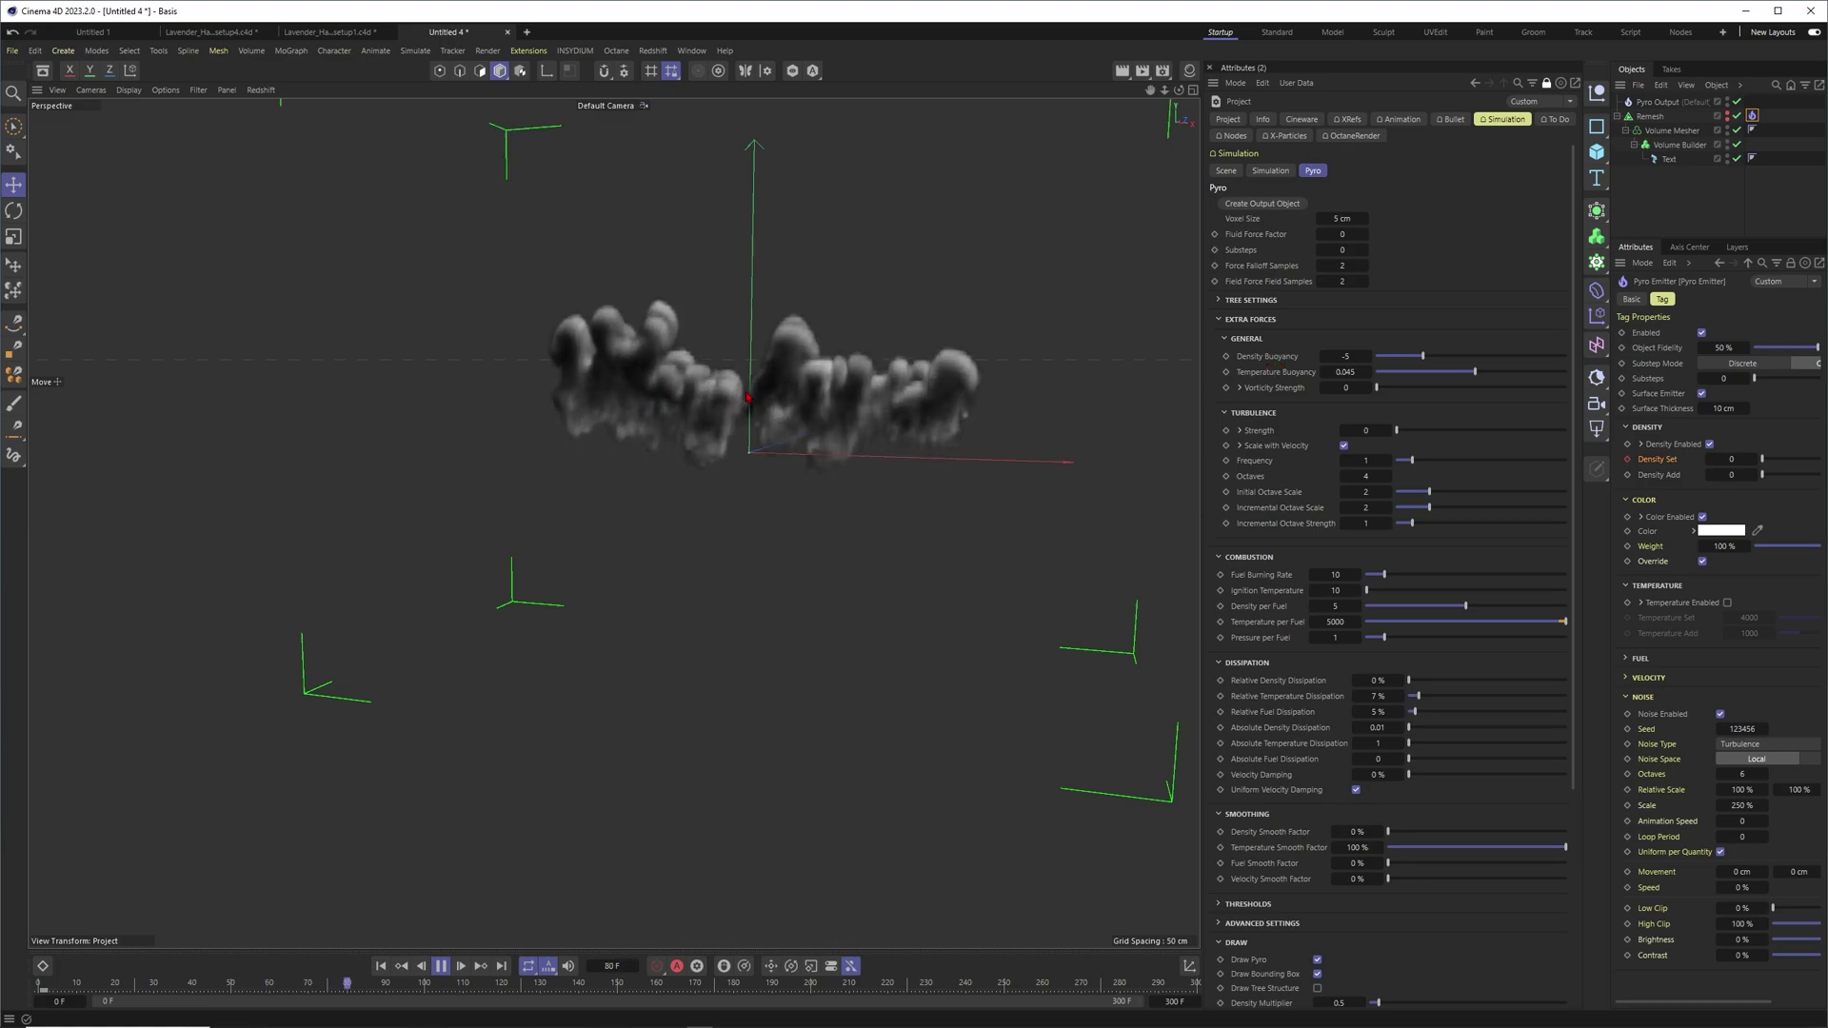
{"action": "left_click", "coordinate": [441, 965]}
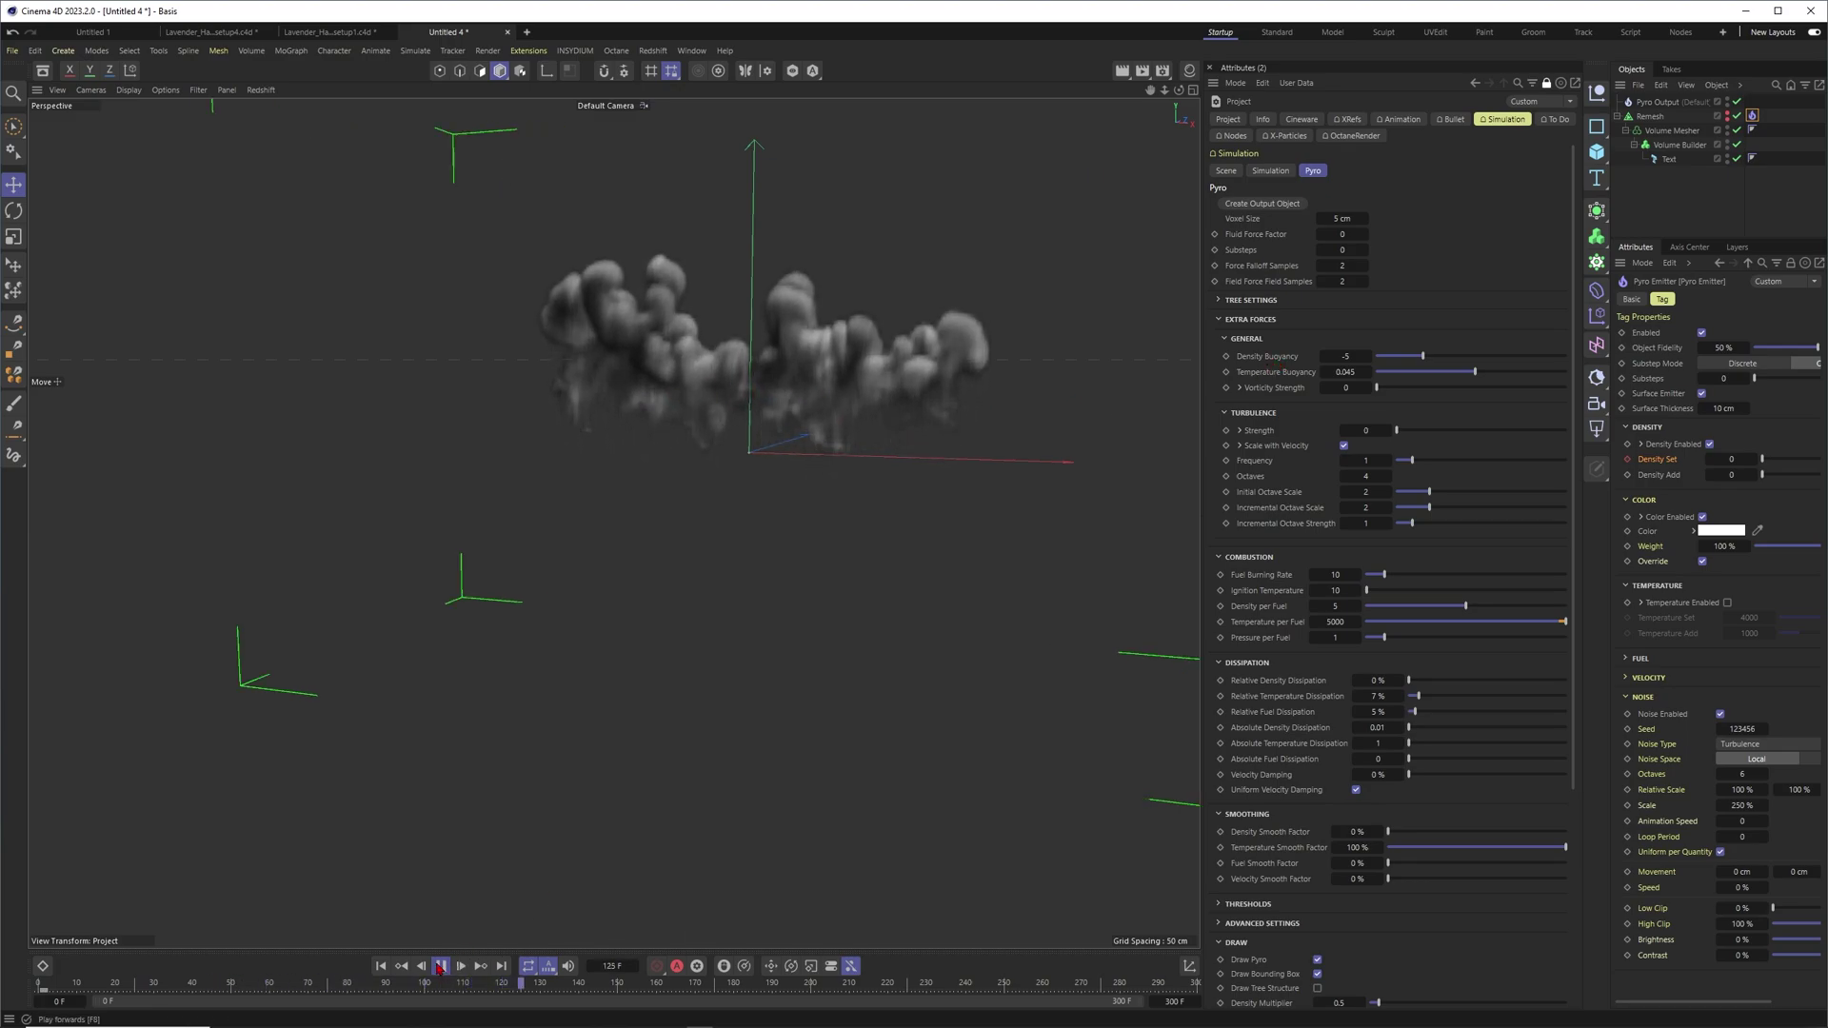
{"action": "middle_click_drag", "start_coordinate": [791, 381], "coordinate": [802, 432], "text": "alt"}
{"action": "right_click_drag", "start_coordinate": [803, 432], "coordinate": [877, 424], "text": "alt"}
{"action": "left_click_drag", "start_coordinate": [877, 424], "coordinate": [877, 418], "text": "alt"}
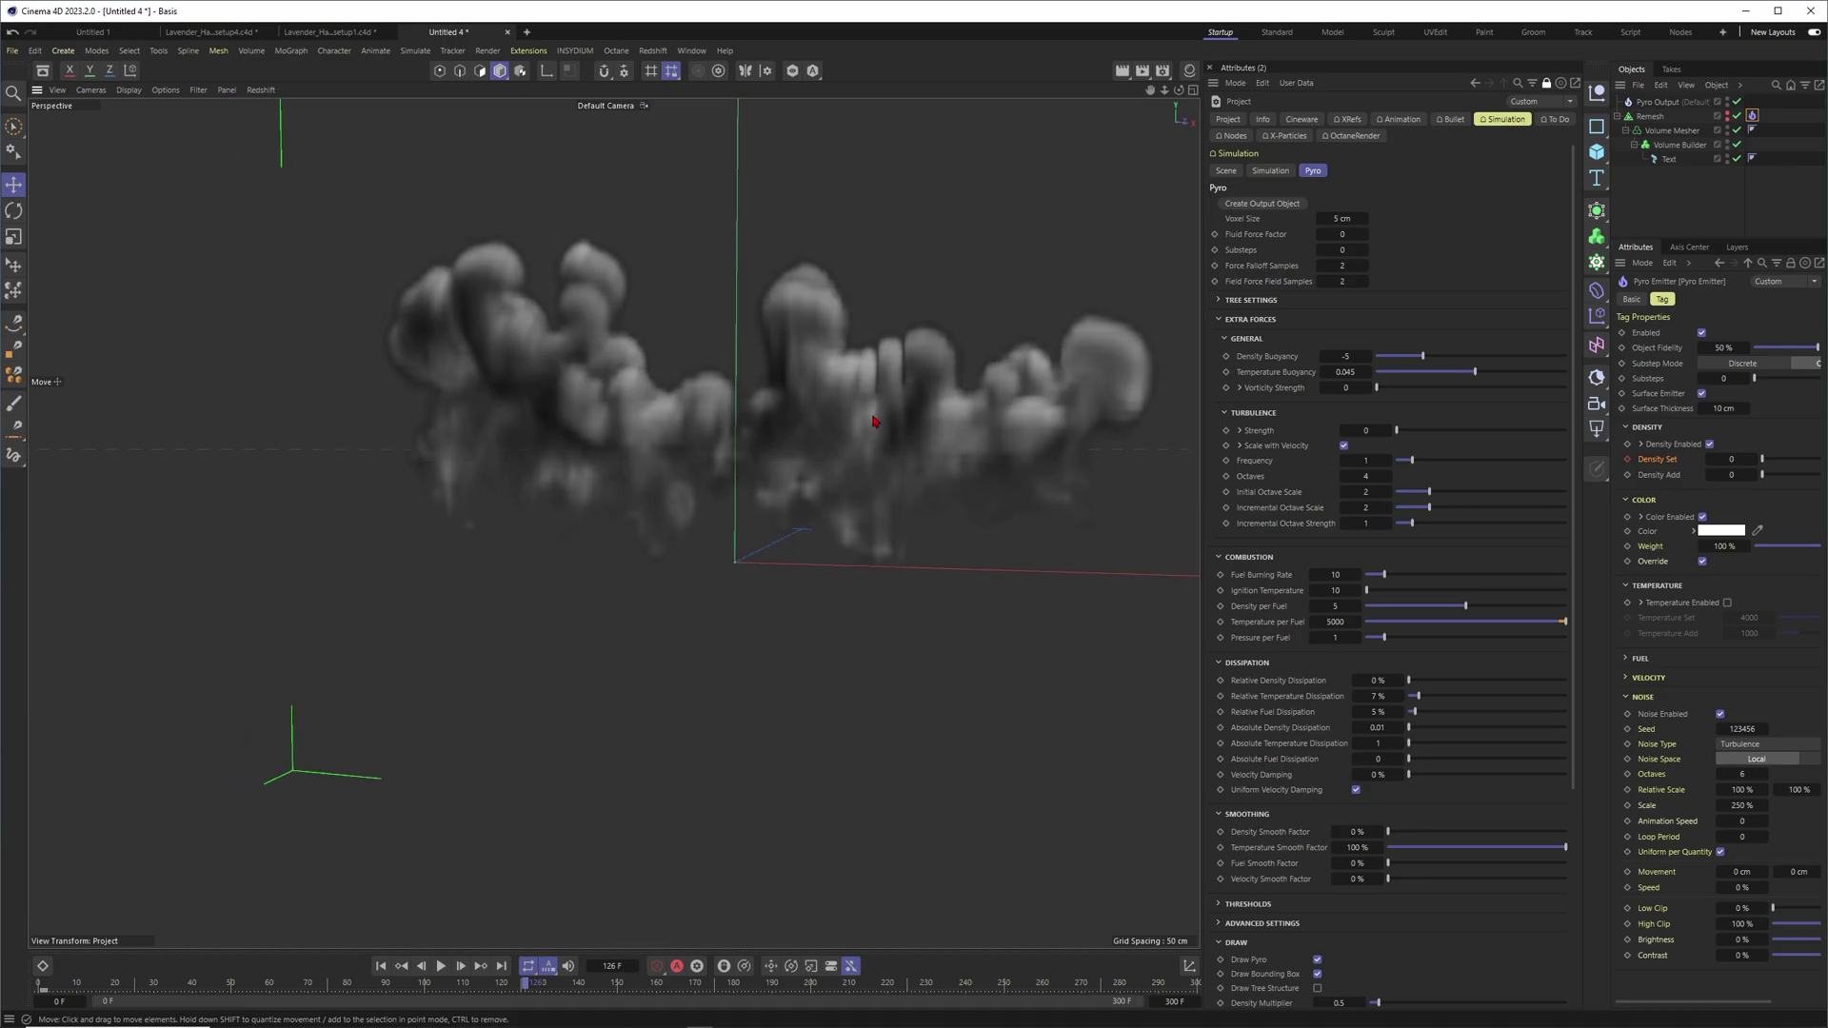
{"action": "middle_click_drag", "start_coordinate": [877, 418], "coordinate": [811, 422], "text": "alt"}
{"action": "right_click_drag", "start_coordinate": [828, 422], "coordinate": [819, 443], "text": "alt"}
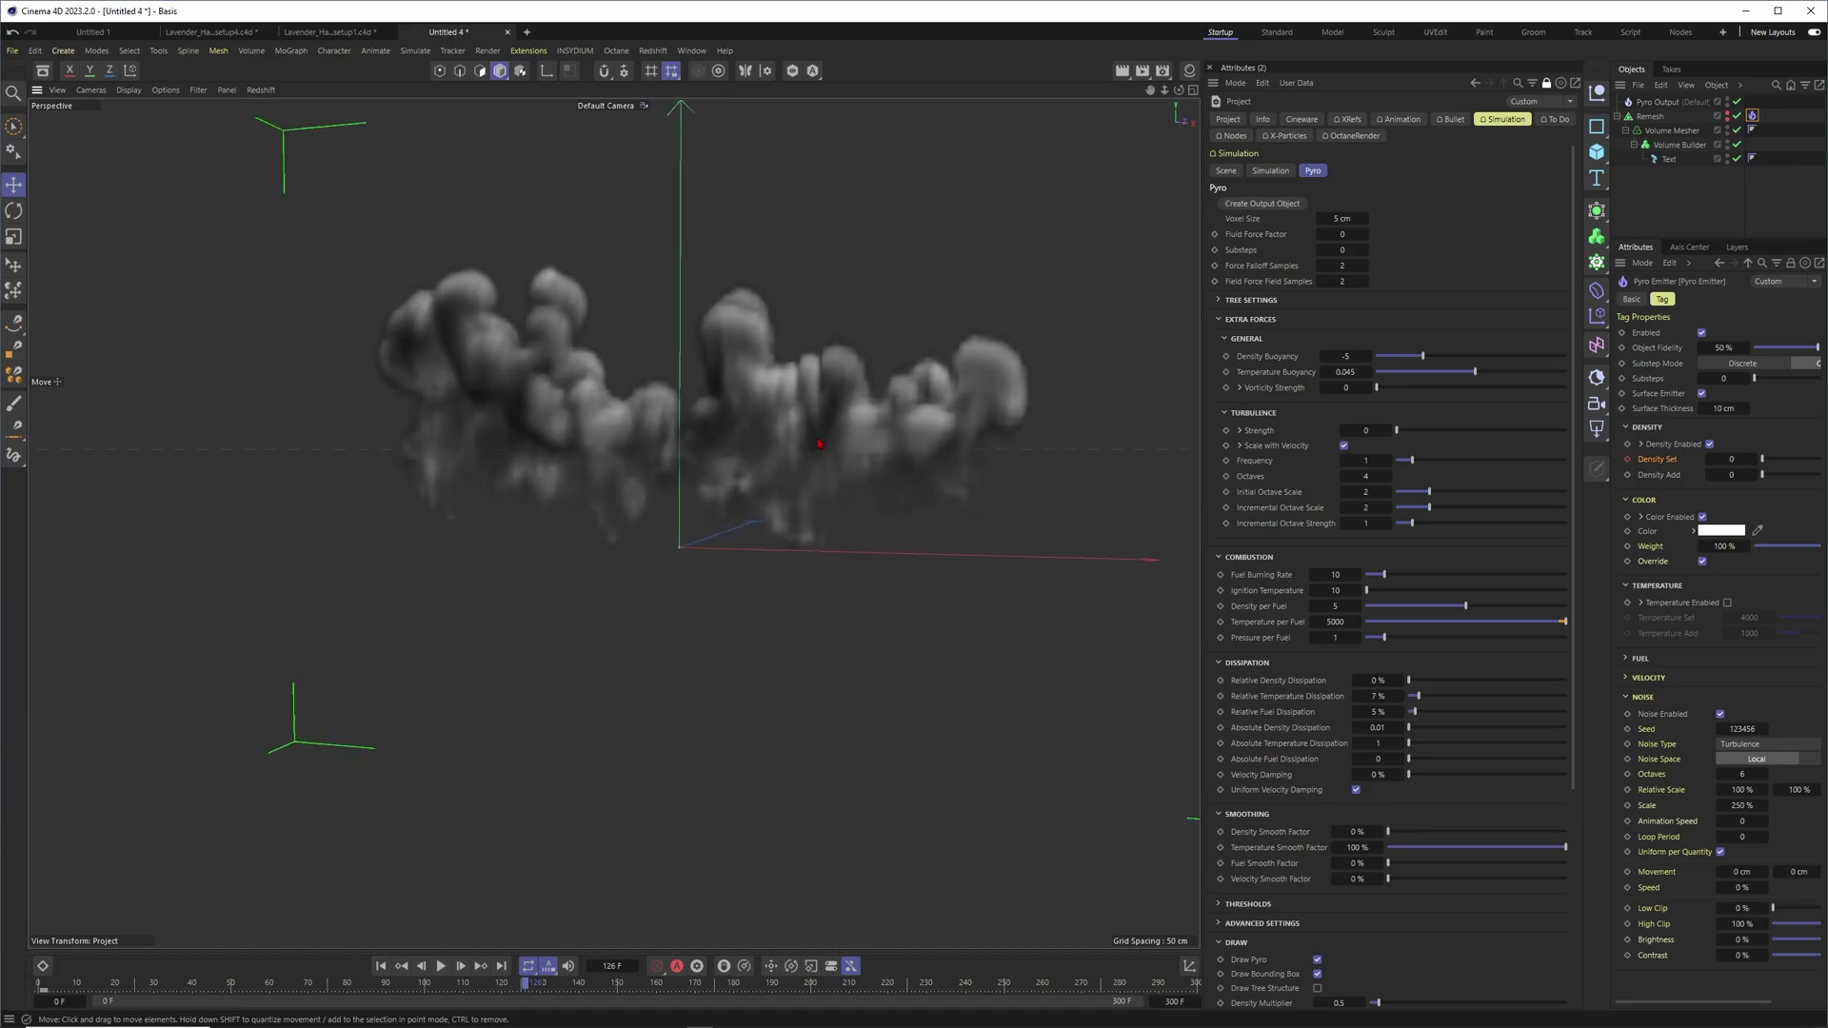
{"action": "key", "text": "shift+f"}
{"action": "key", "text": "F8"}
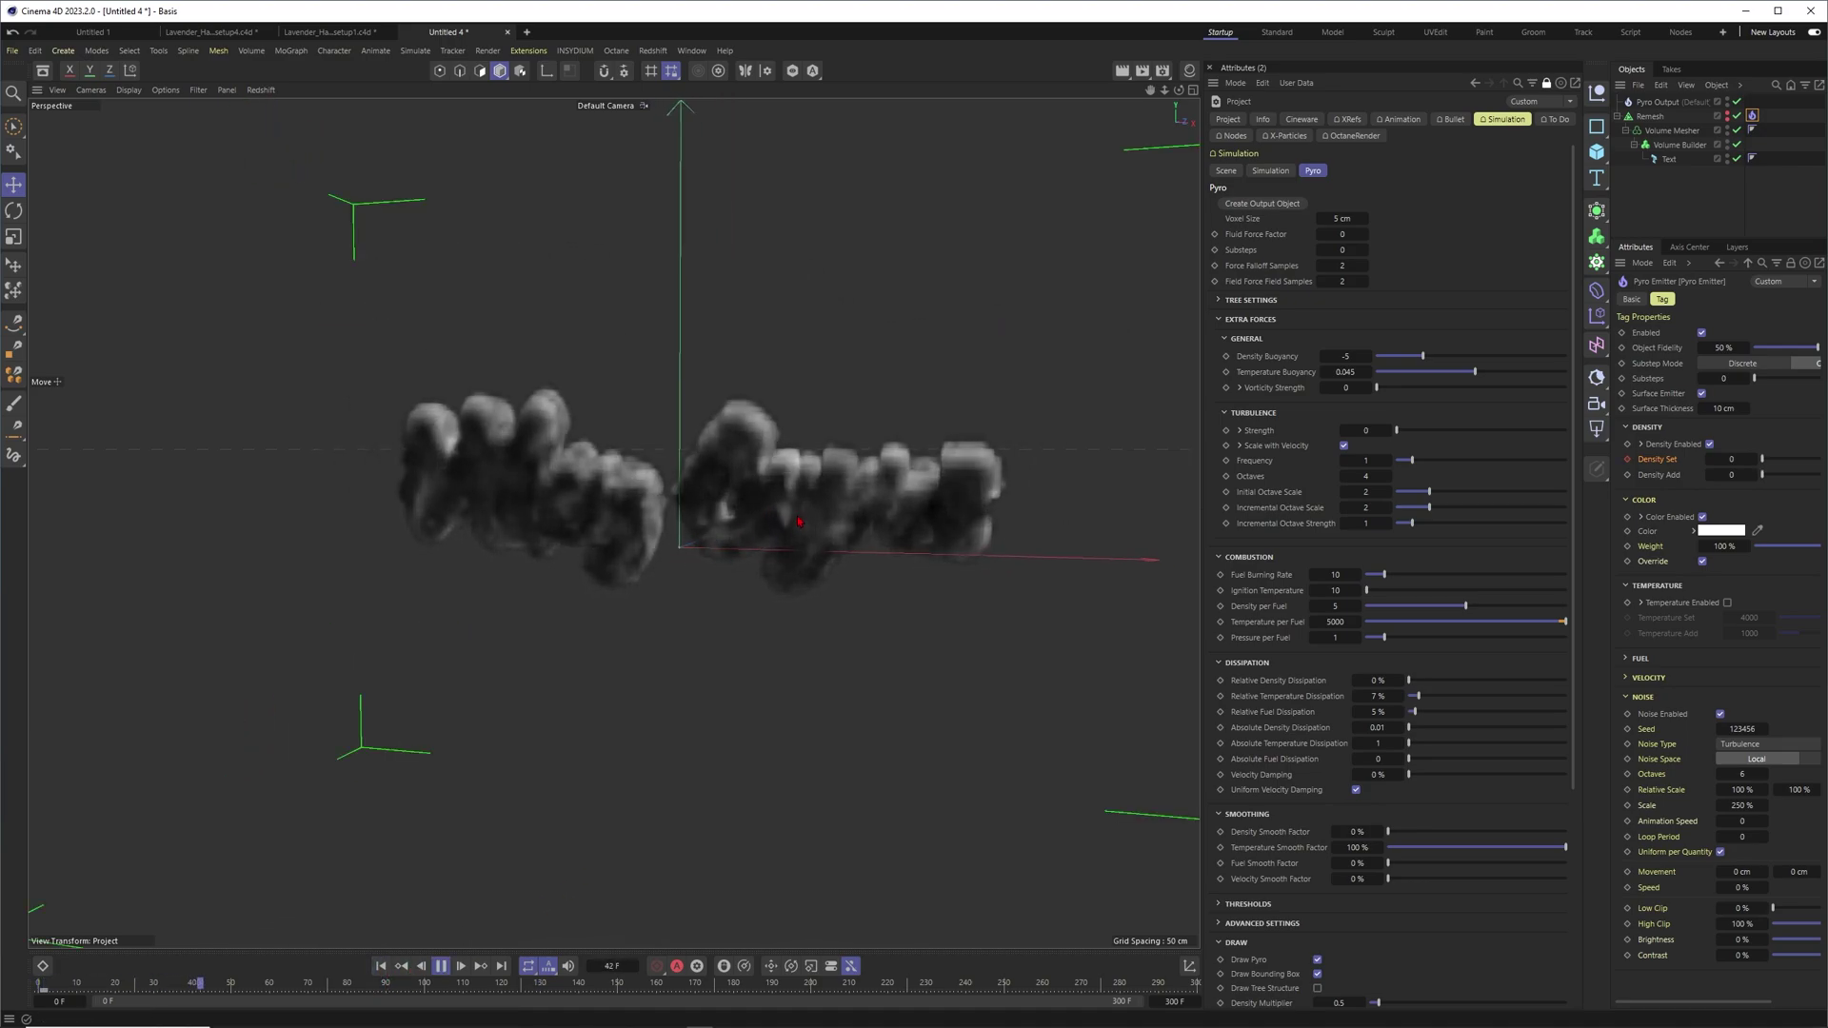
{"action": "left_click", "coordinate": [440, 965]}
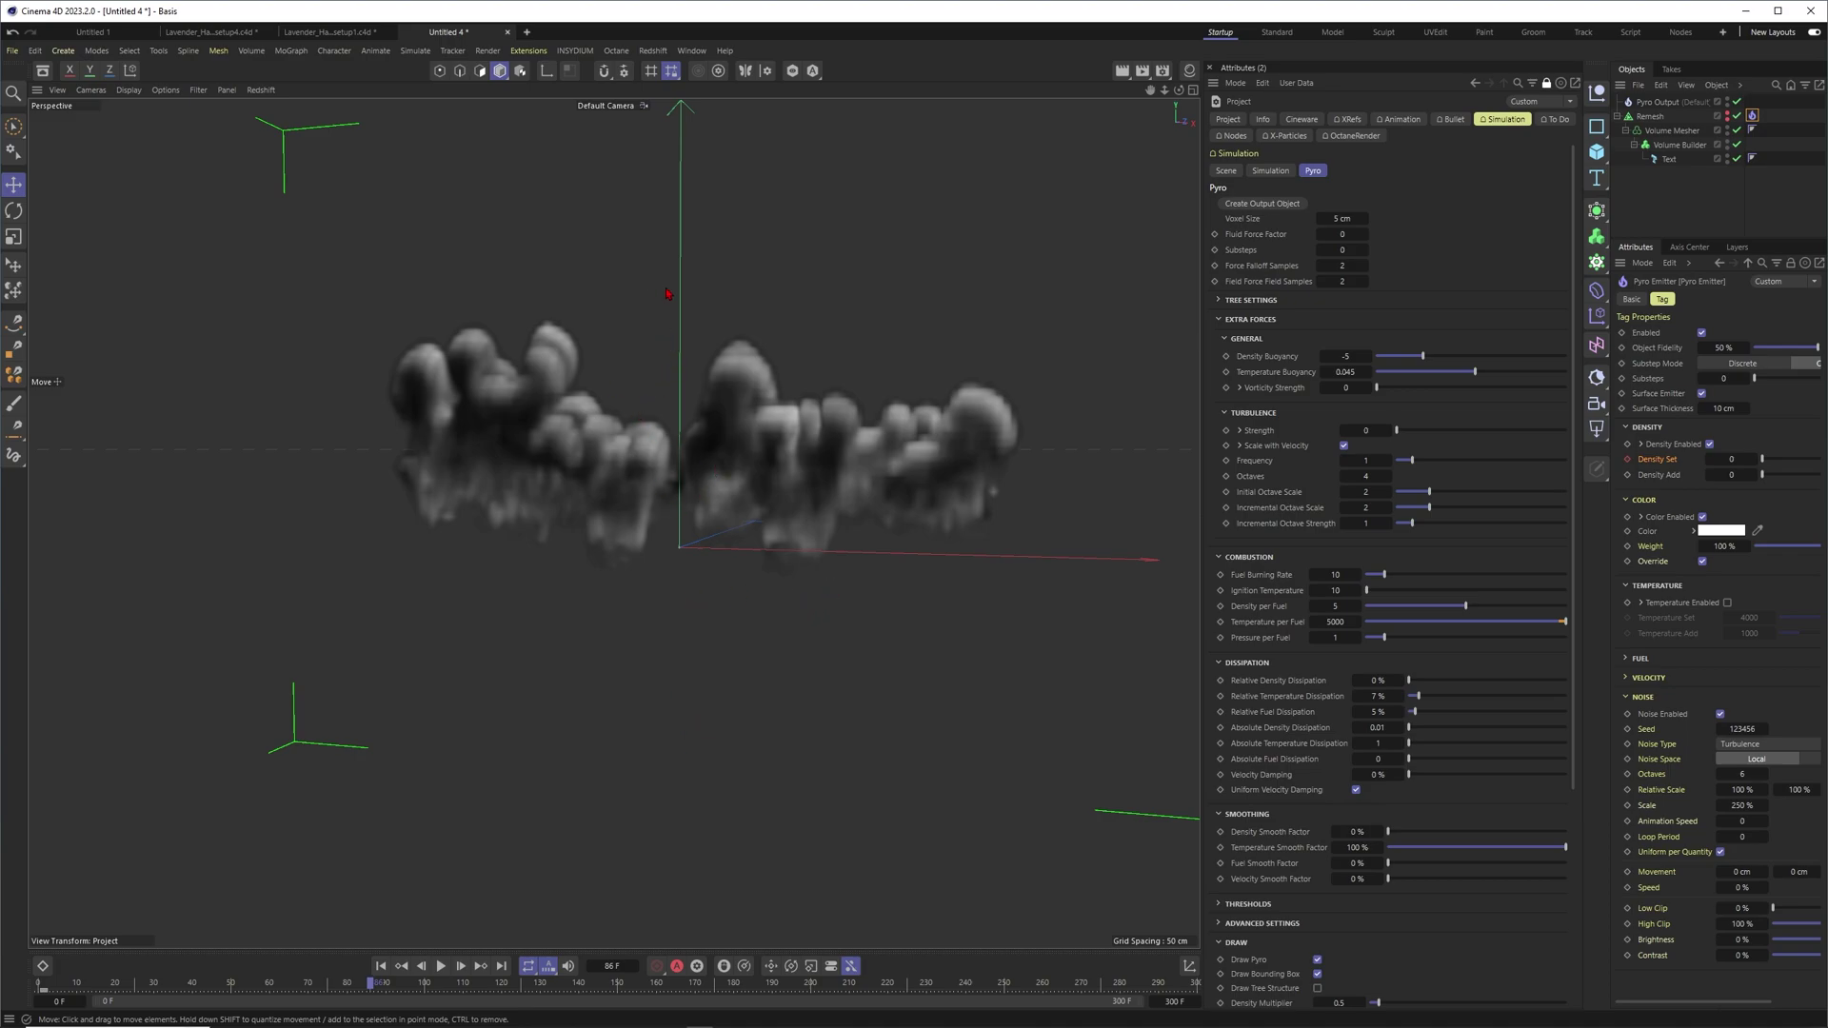
Set the pyro simulation's Voxel Size to 2 cm and run it briefly from the first frame to inspect the lettering
{"action": "left_click", "coordinate": [380, 965]}
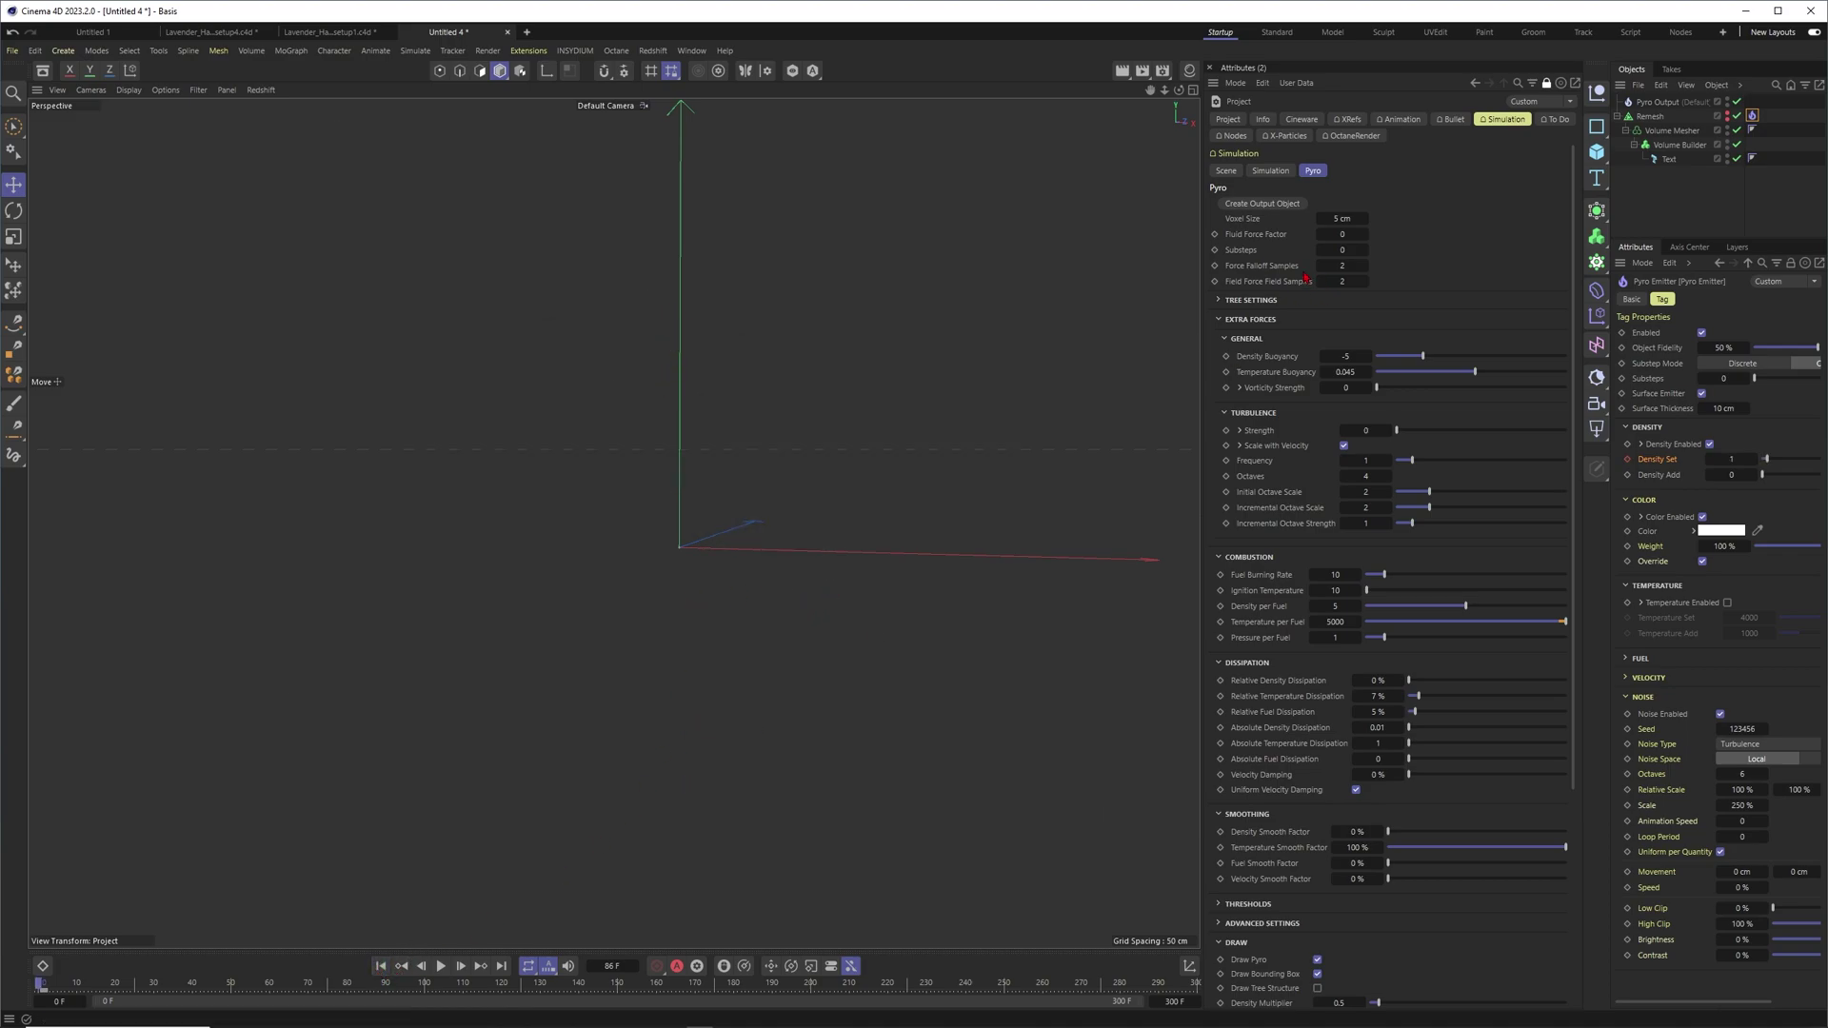
{"action": "left_click_drag", "start_coordinate": [1340, 218], "coordinate": [1313, 232]}
{"action": "type", "text": "2"}
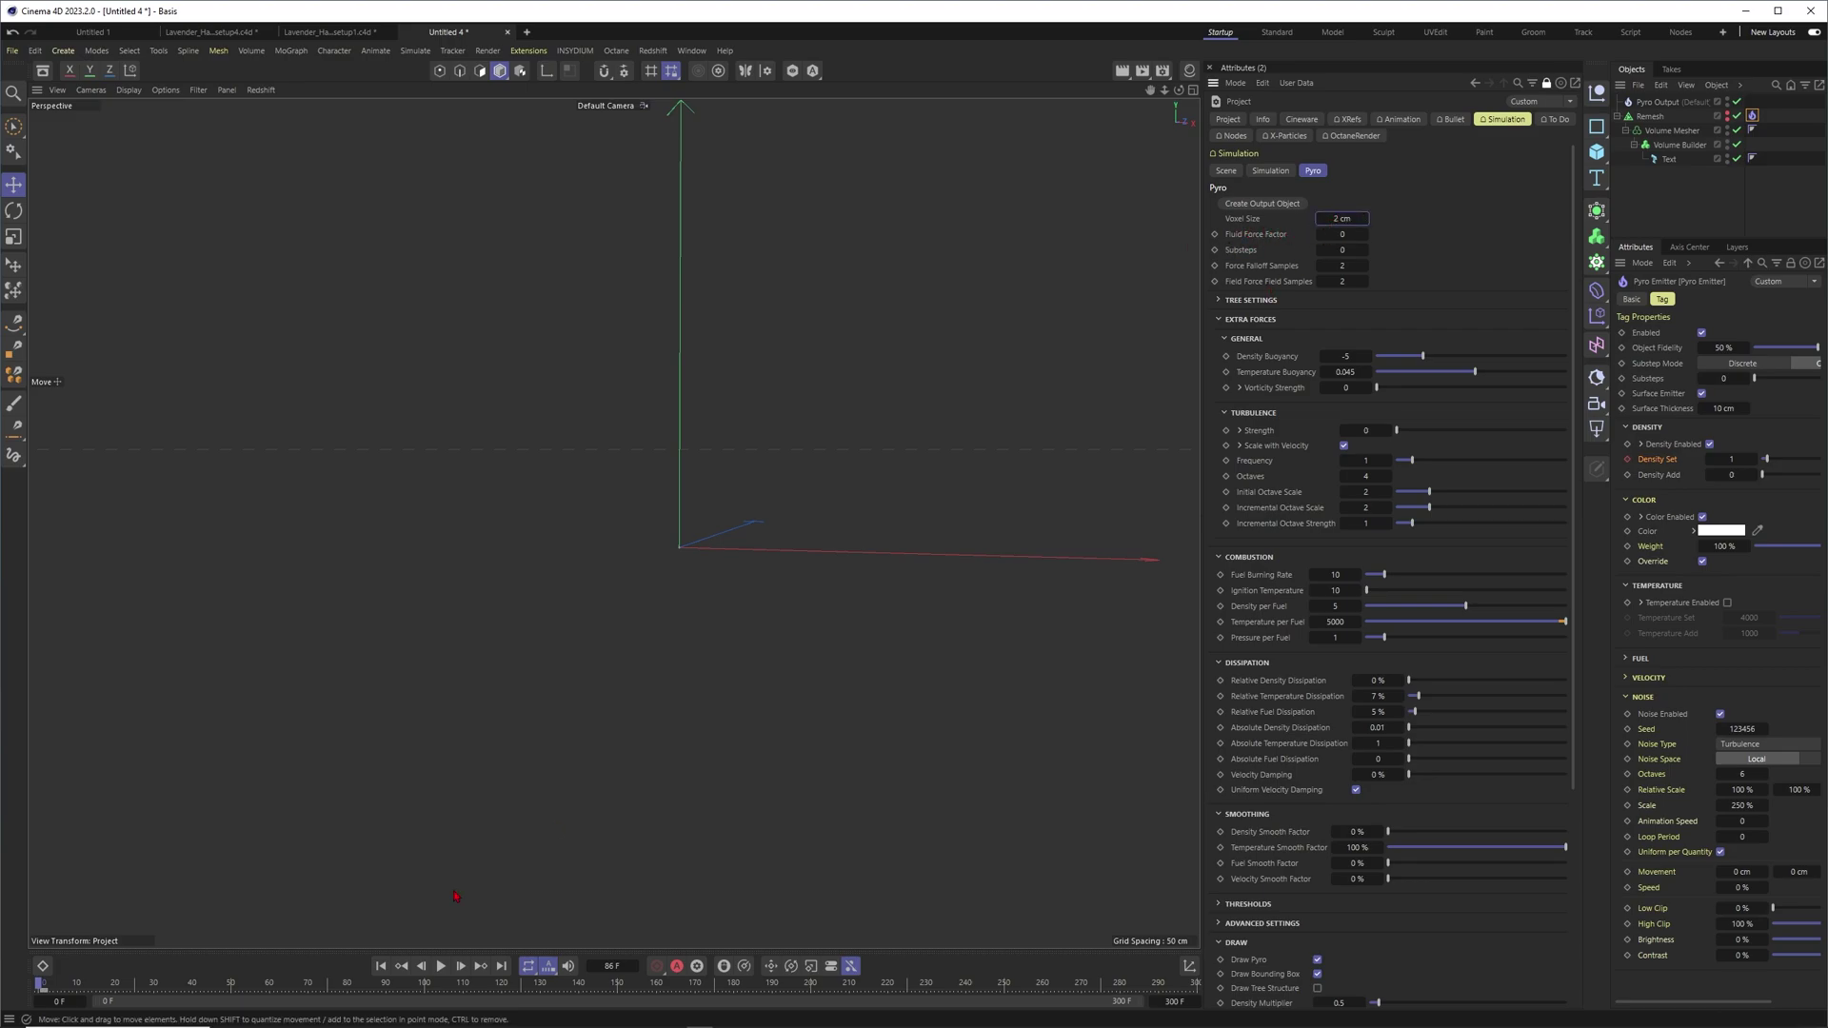
{"action": "left_click", "coordinate": [441, 965]}
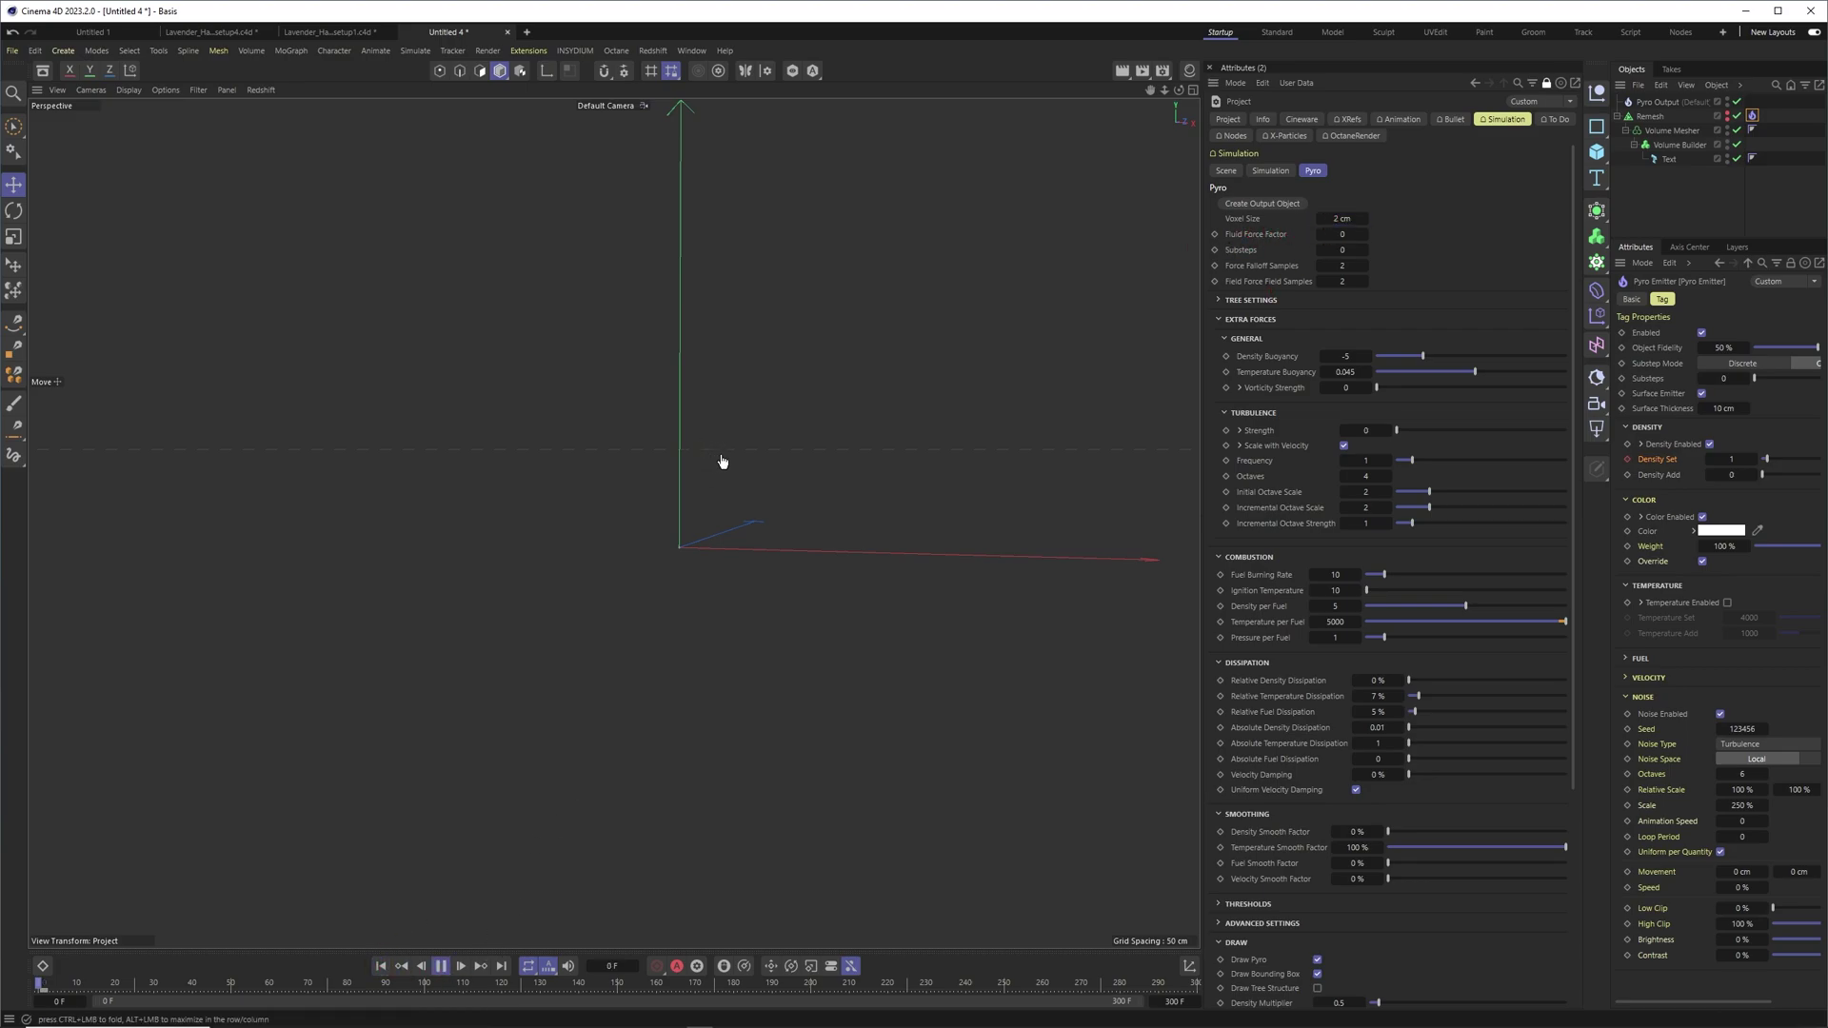
{"action": "key", "text": "F8"}
{"action": "scroll", "coordinate": [820, 535], "scroll_direction": "down", "scroll_amount": 5}
{"action": "left_click_drag", "start_coordinate": [820, 535], "coordinate": [820, 522], "text": "alt"}
{"action": "scroll", "coordinate": [816, 529], "scroll_direction": "up", "scroll_amount": 2}
{"action": "middle_click_drag", "start_coordinate": [820, 522], "coordinate": [825, 520], "text": "alt"}
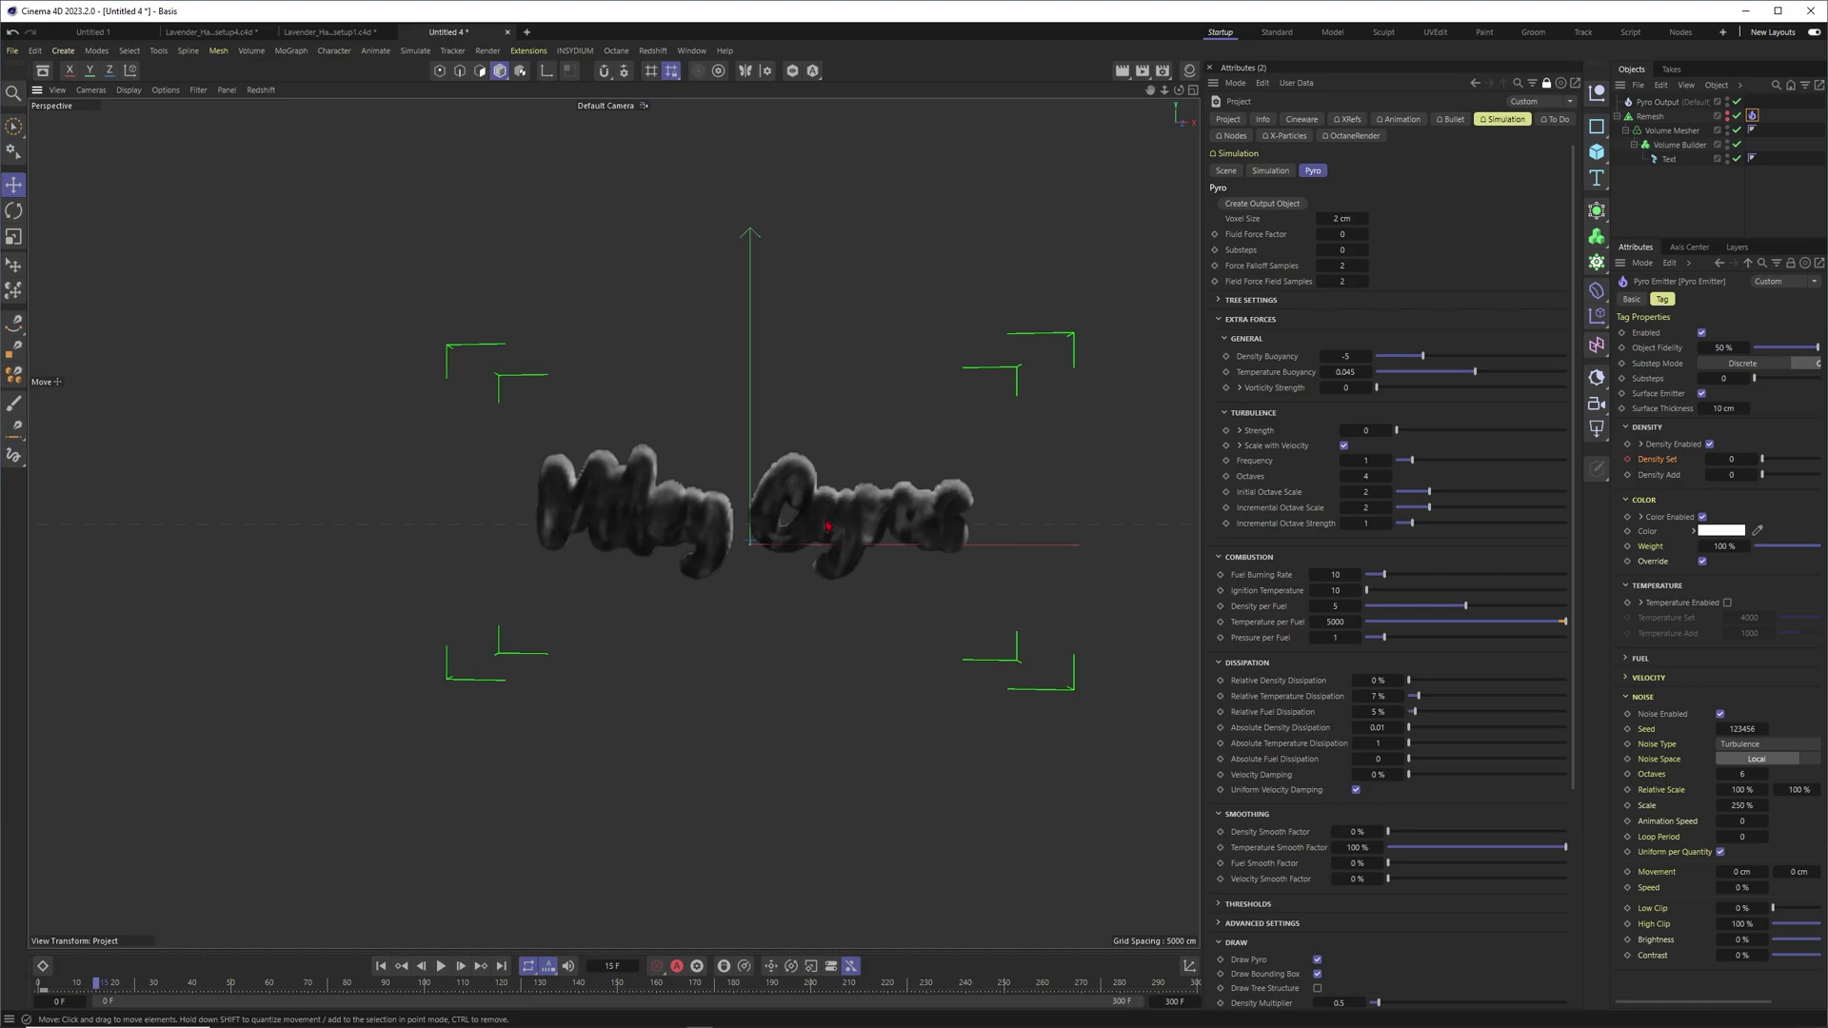
Show the text mesh in the viewport and run the simulation briefly to compare the smoke's thickness with the letters
{"action": "left_click", "coordinate": [380, 966]}
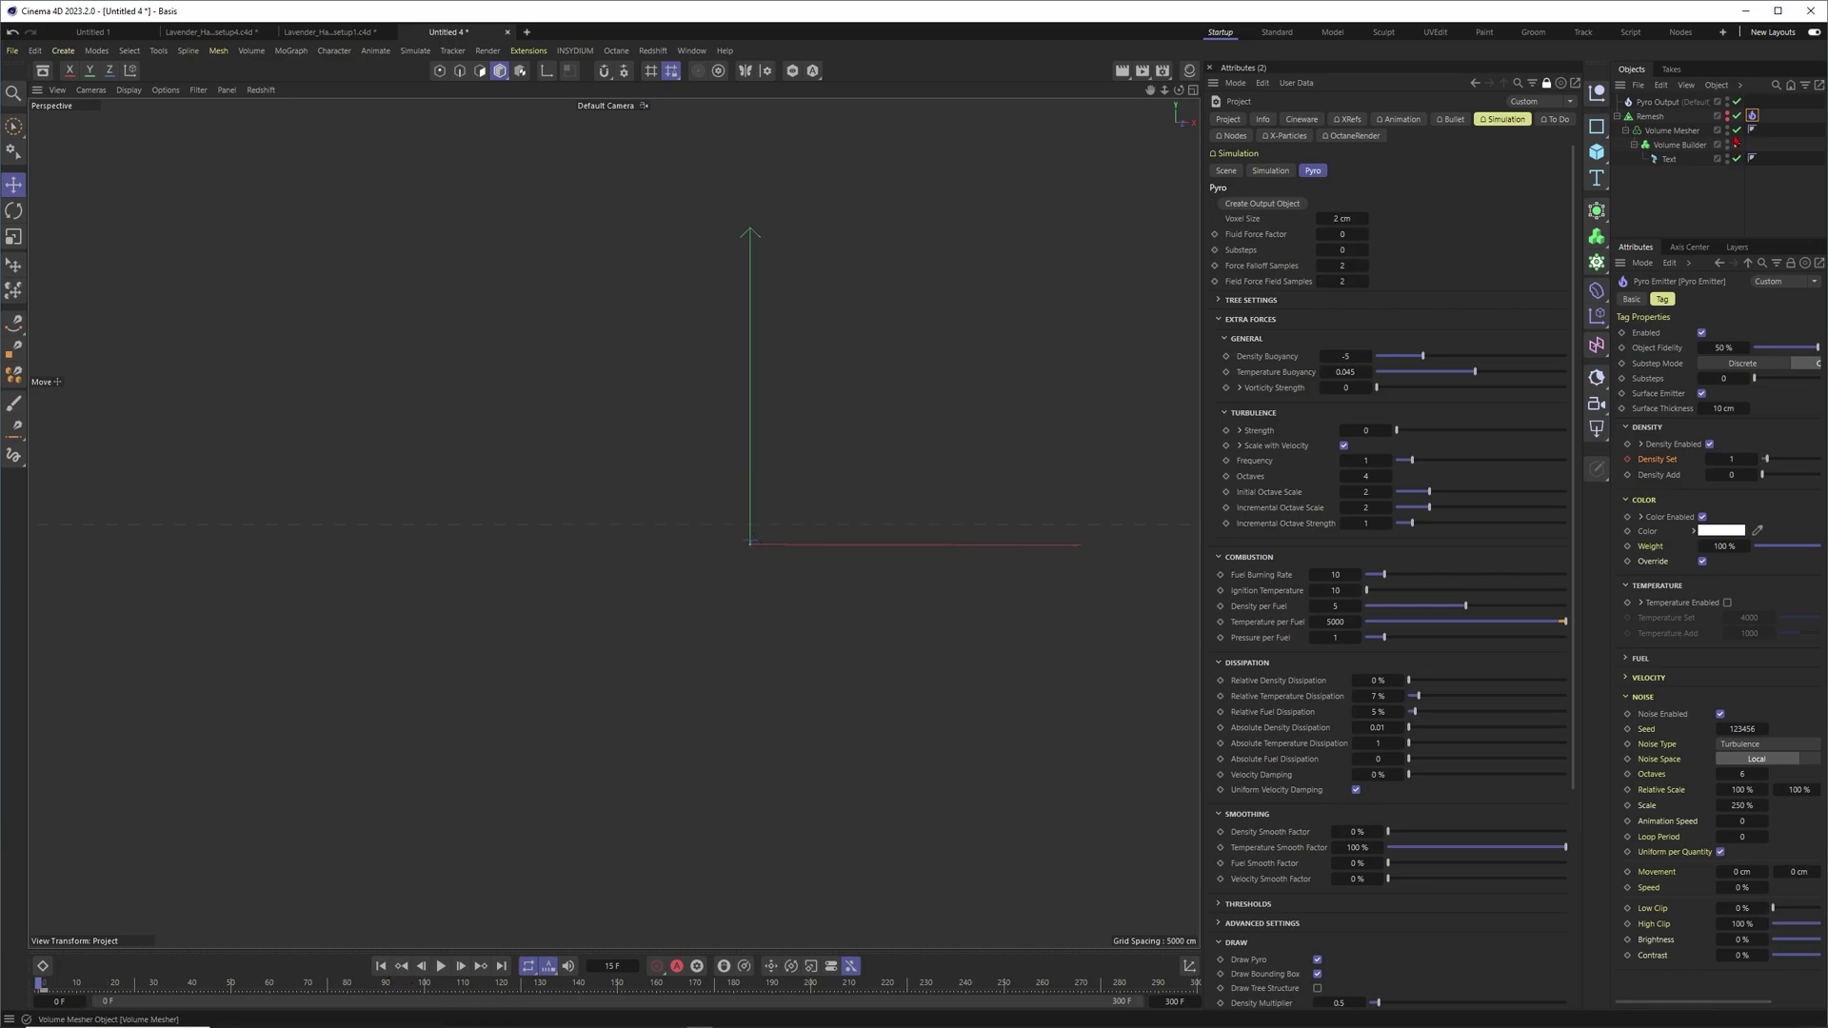
{"action": "left_click", "coordinate": [1727, 113], "text": "alt"}
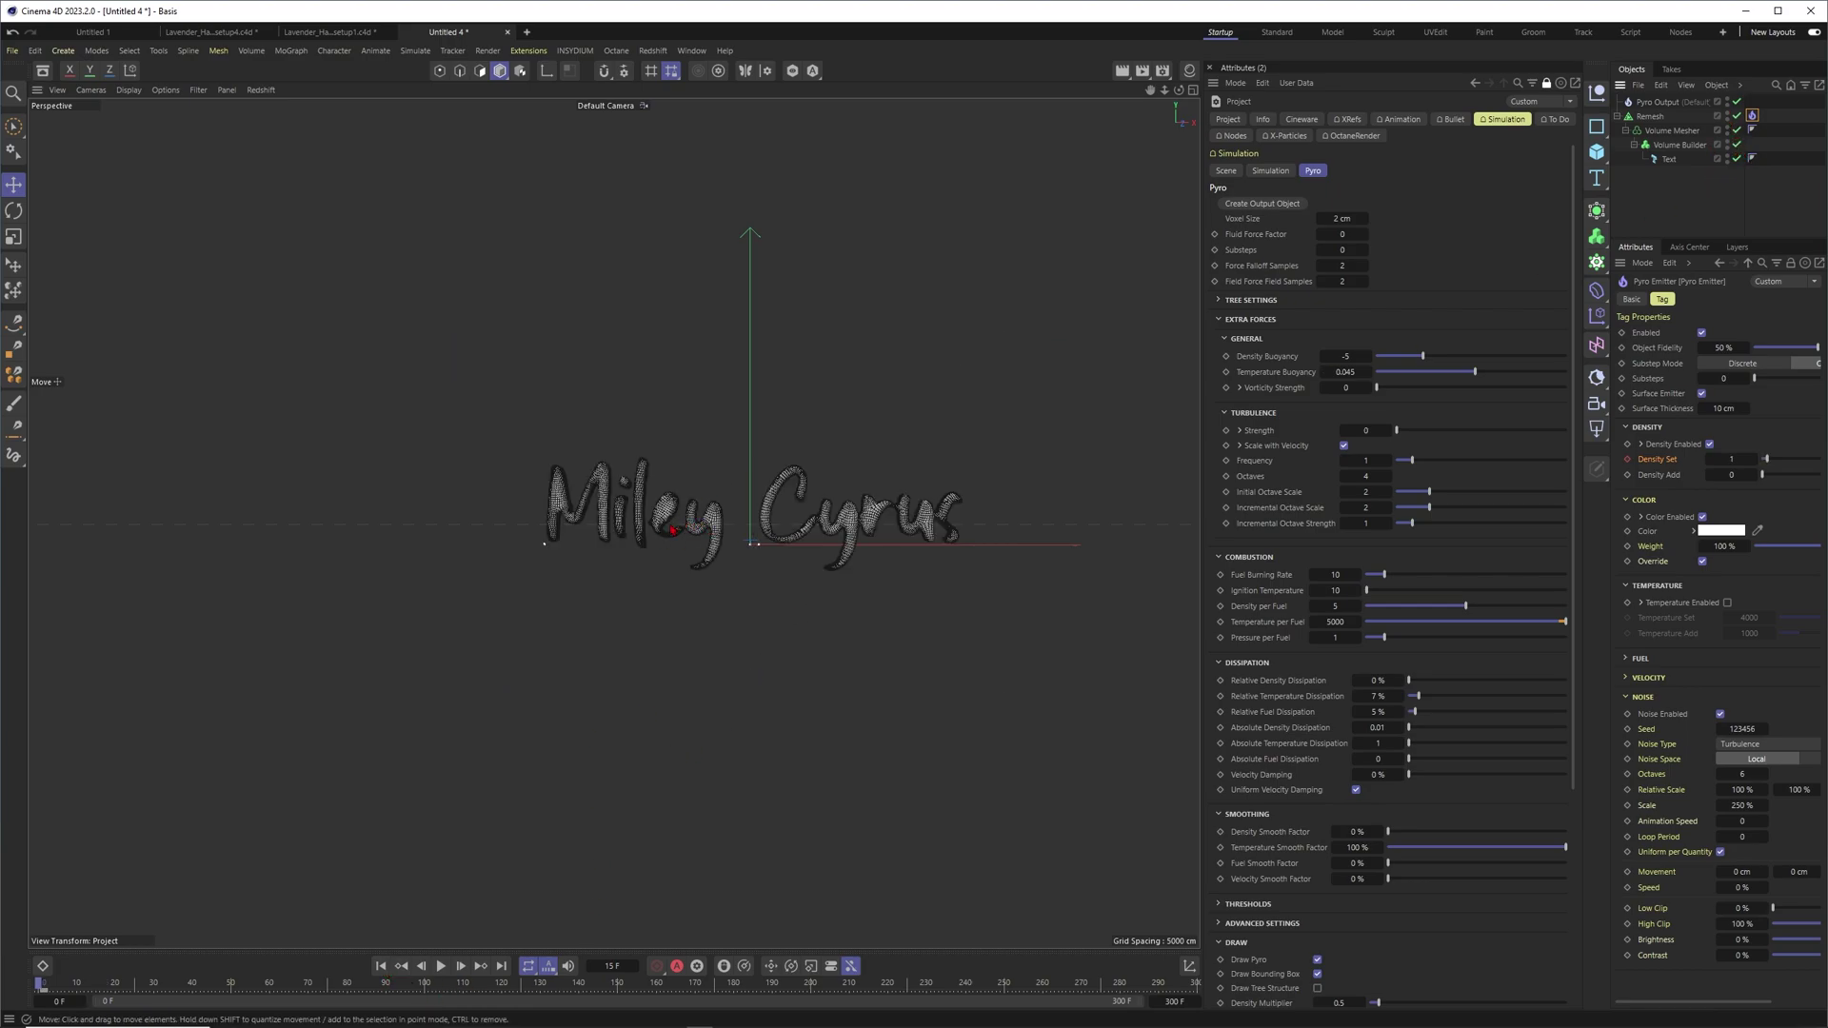
{"action": "left_click", "coordinate": [441, 967]}
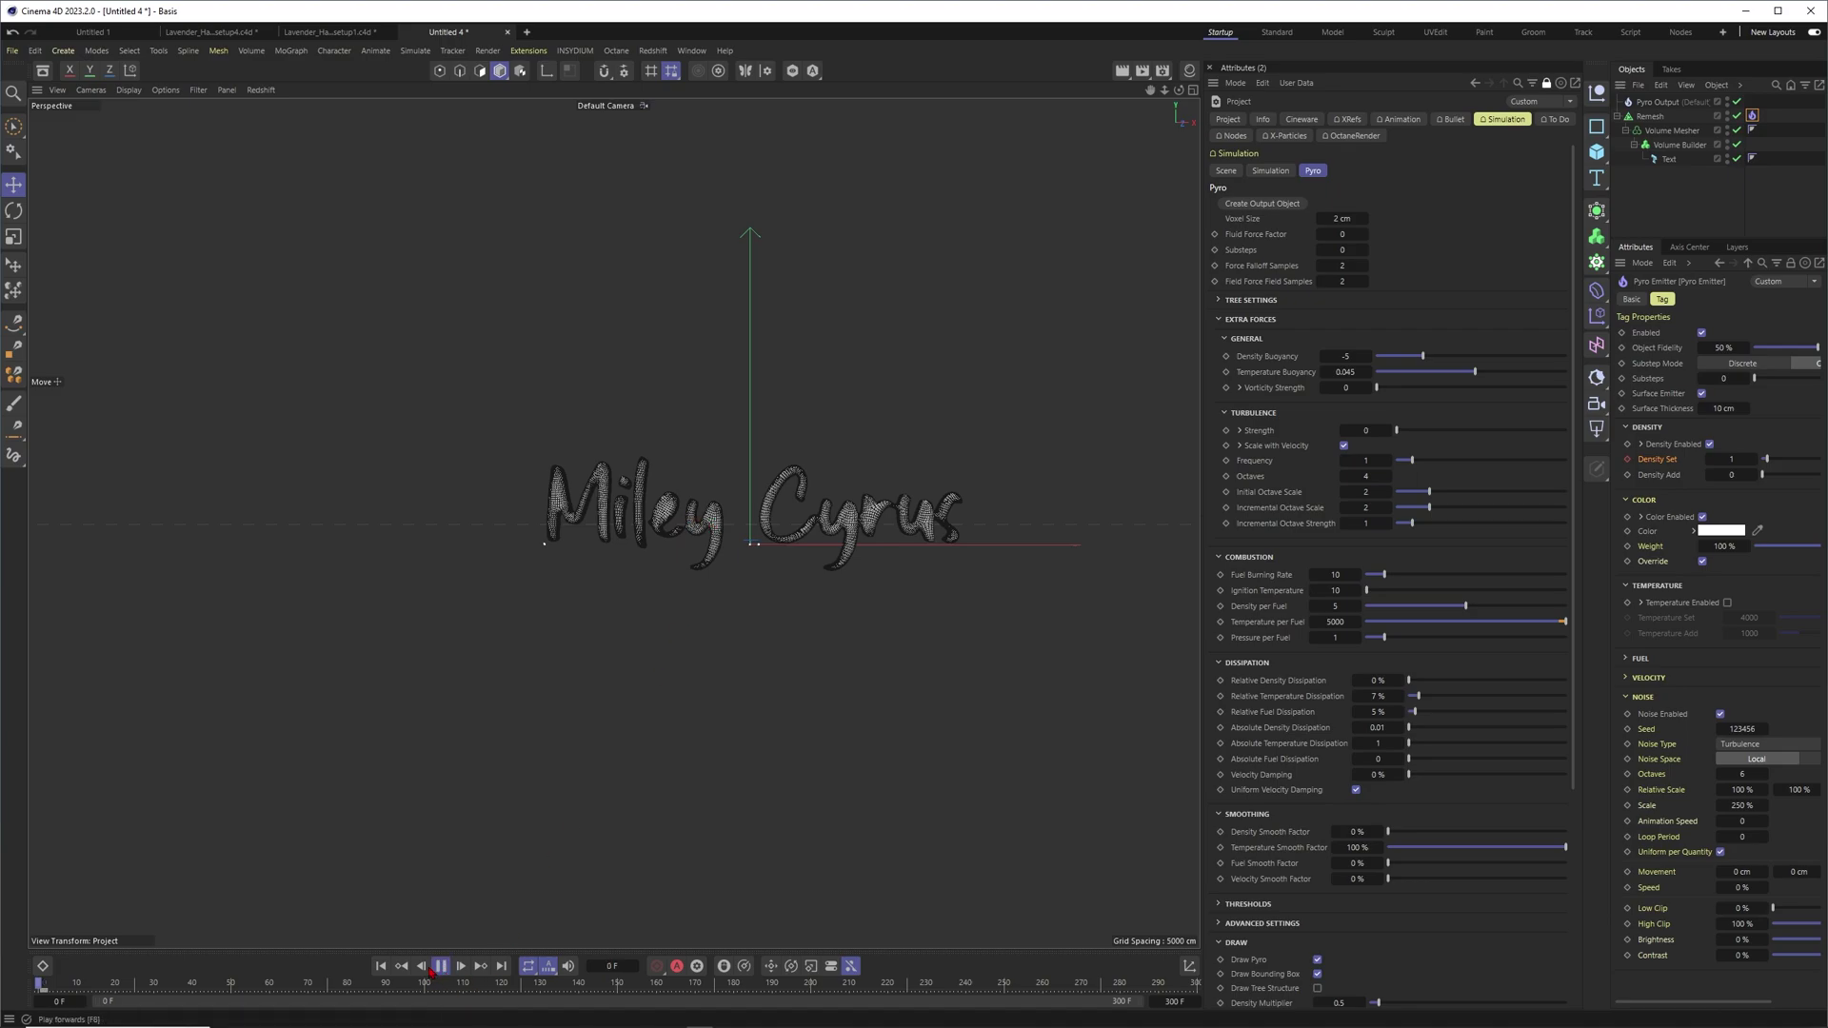
{"action": "left_click", "coordinate": [438, 968]}
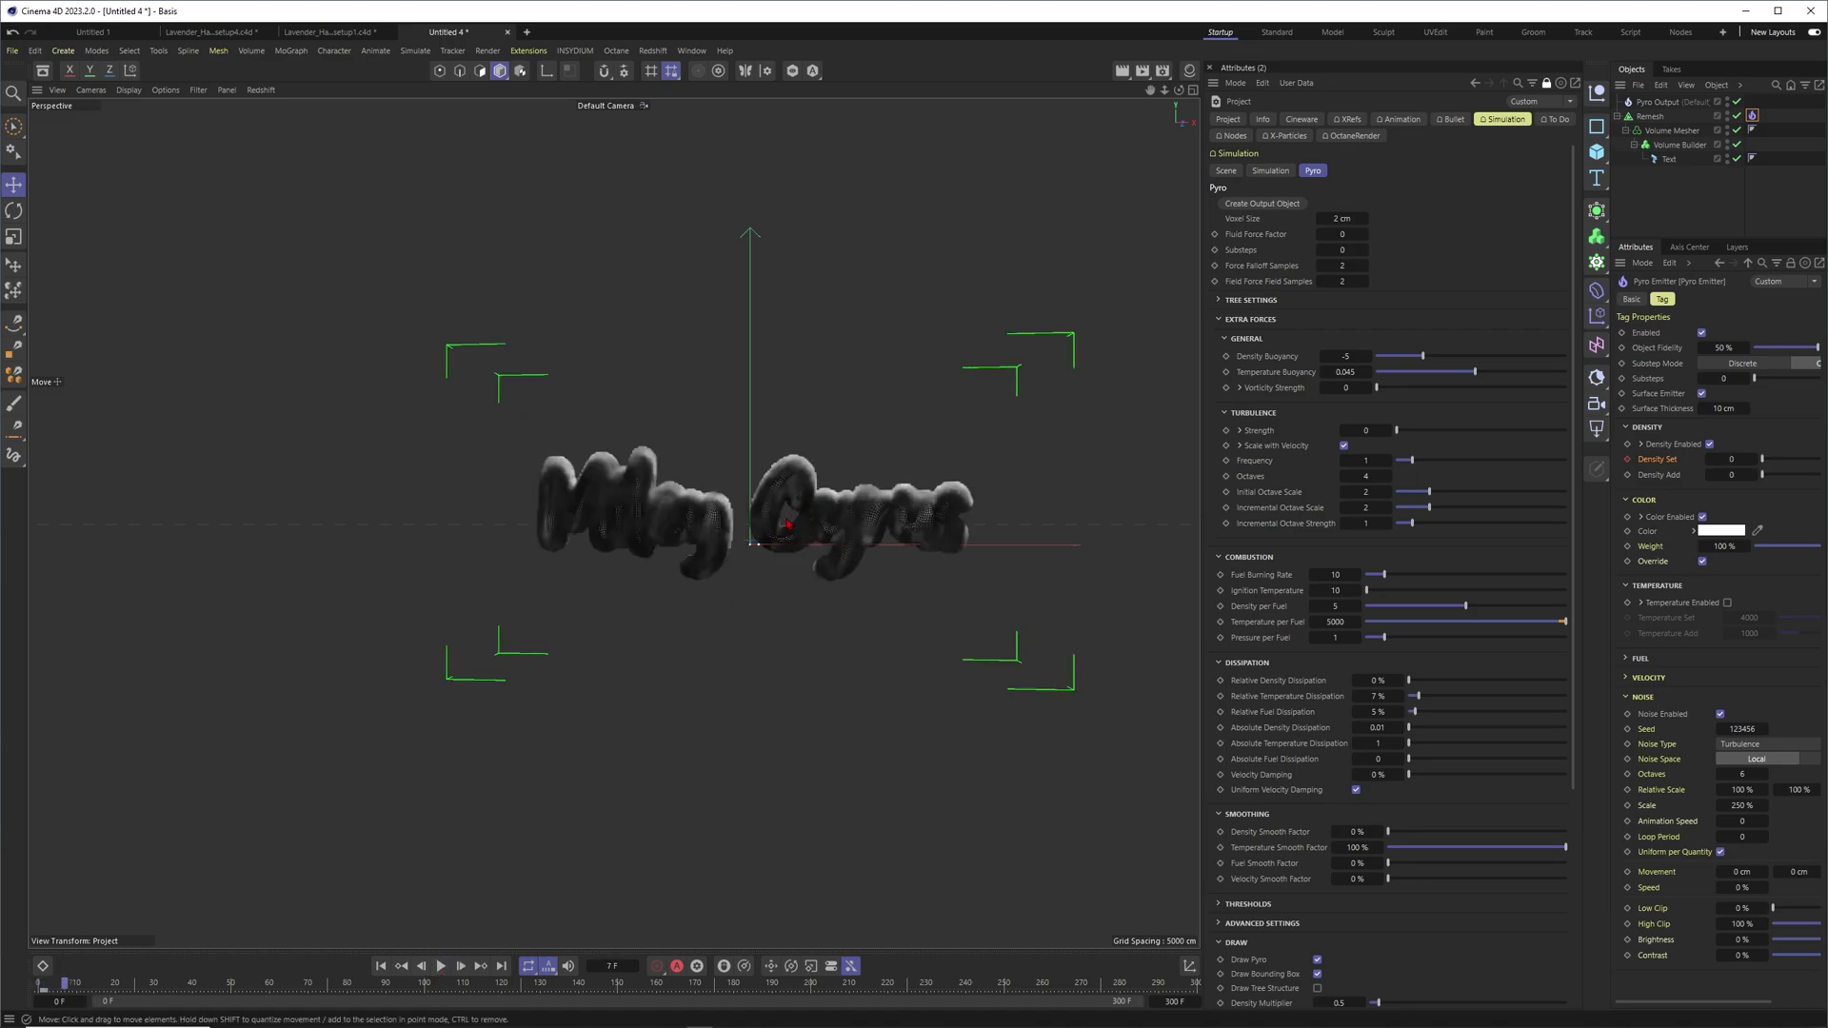
{"action": "left_click", "coordinate": [380, 966]}
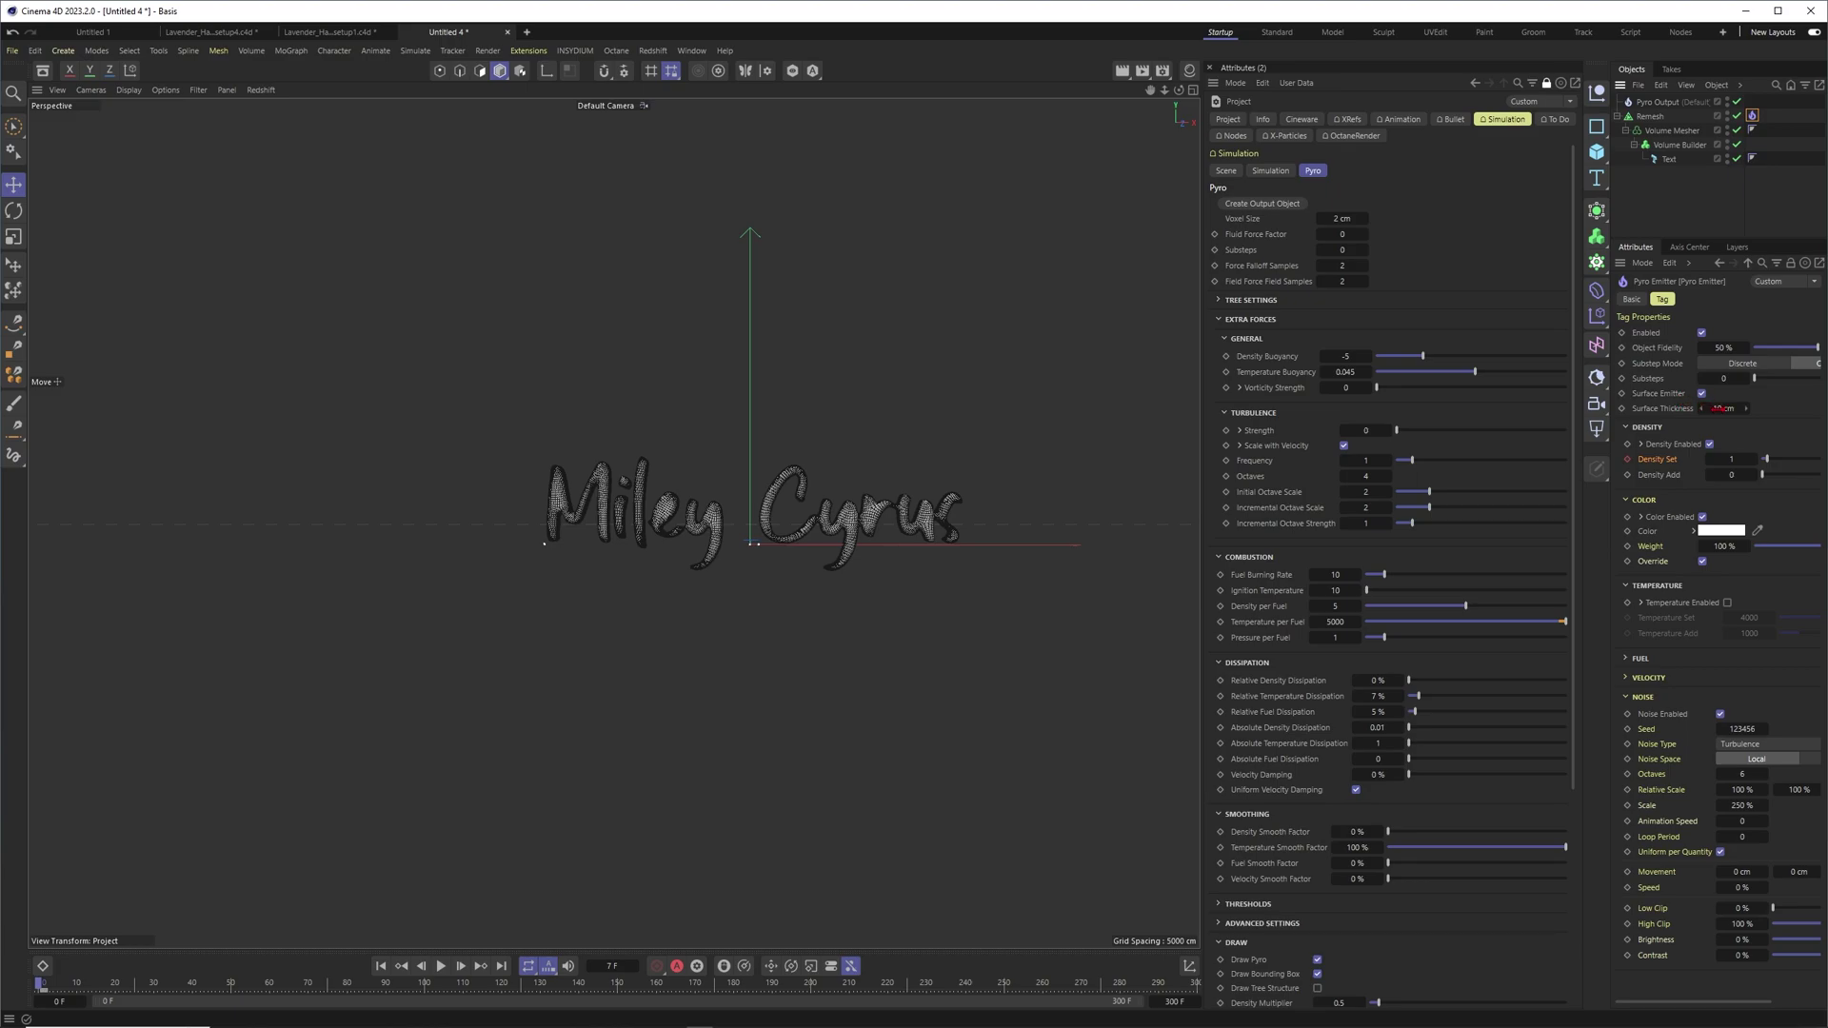
Set the pyro emitter's Surface Thickness to 1 cm and simulate the first frames to check the letter shapes
{"action": "left_click", "coordinate": [1715, 410]}
{"action": "type", "text": "1"}
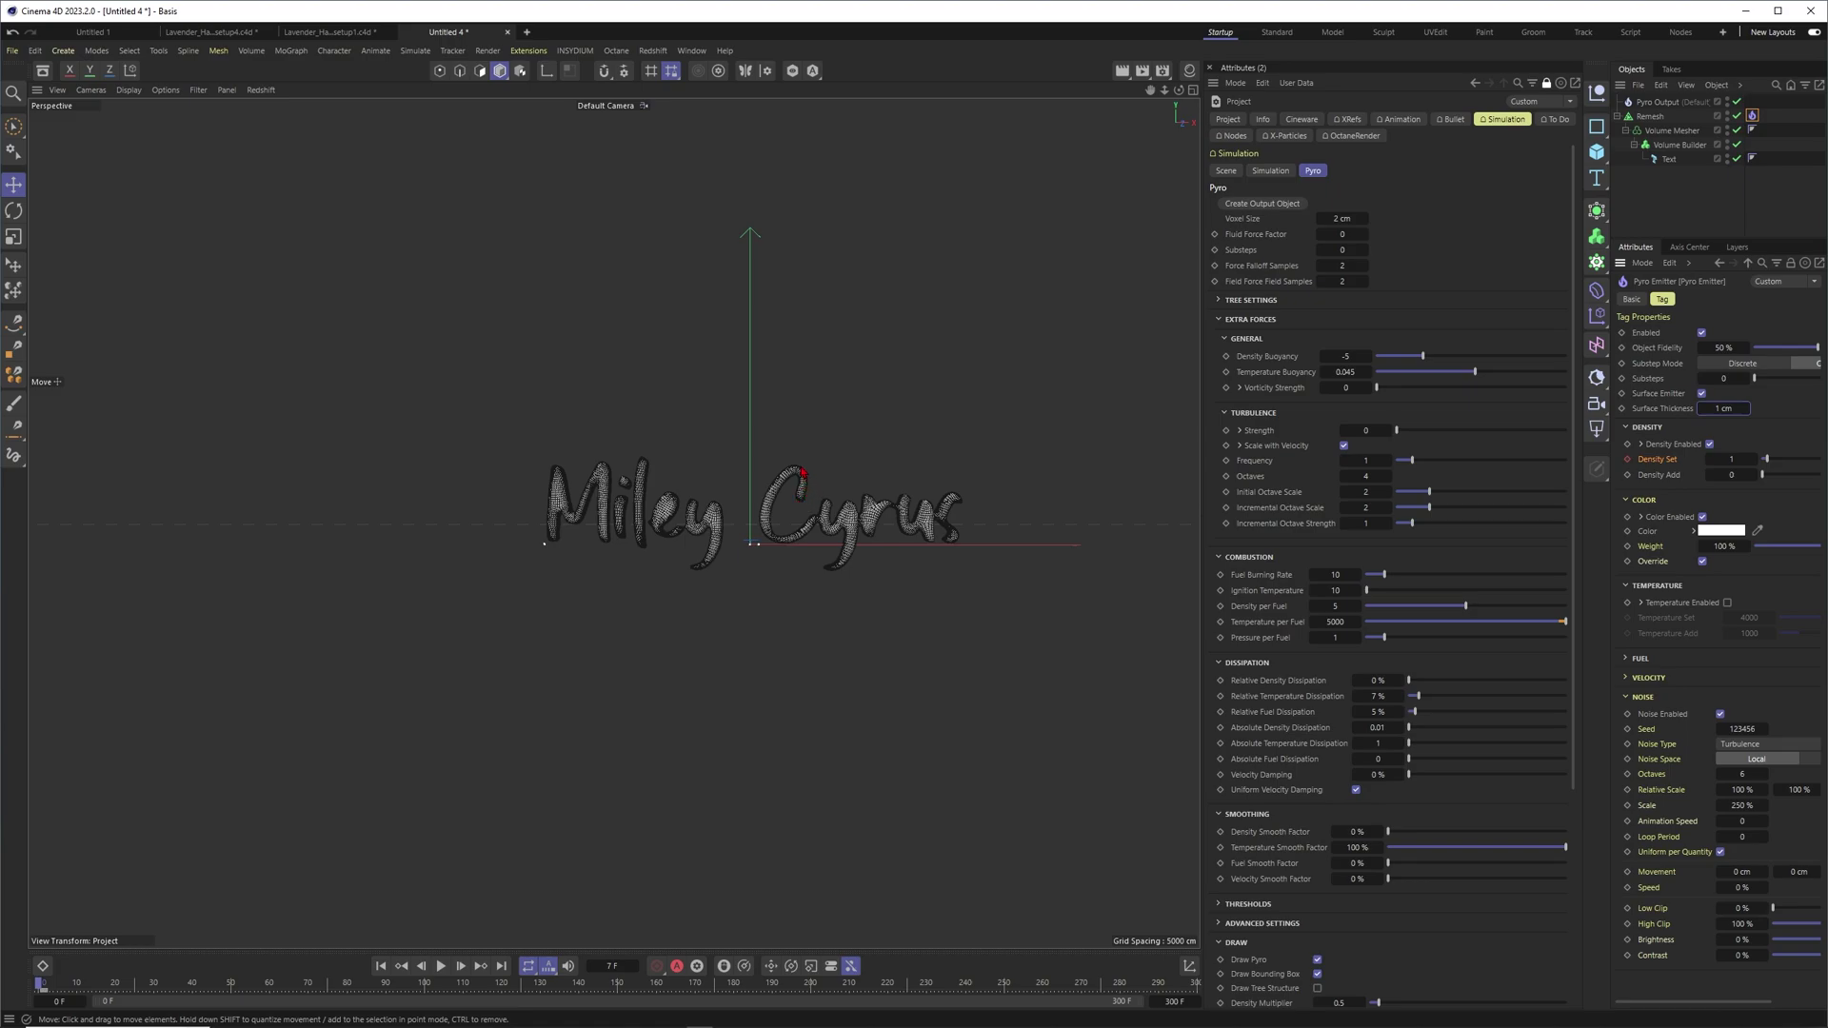
{"action": "left_click", "coordinate": [439, 966]}
{"action": "left_click", "coordinate": [440, 967]}
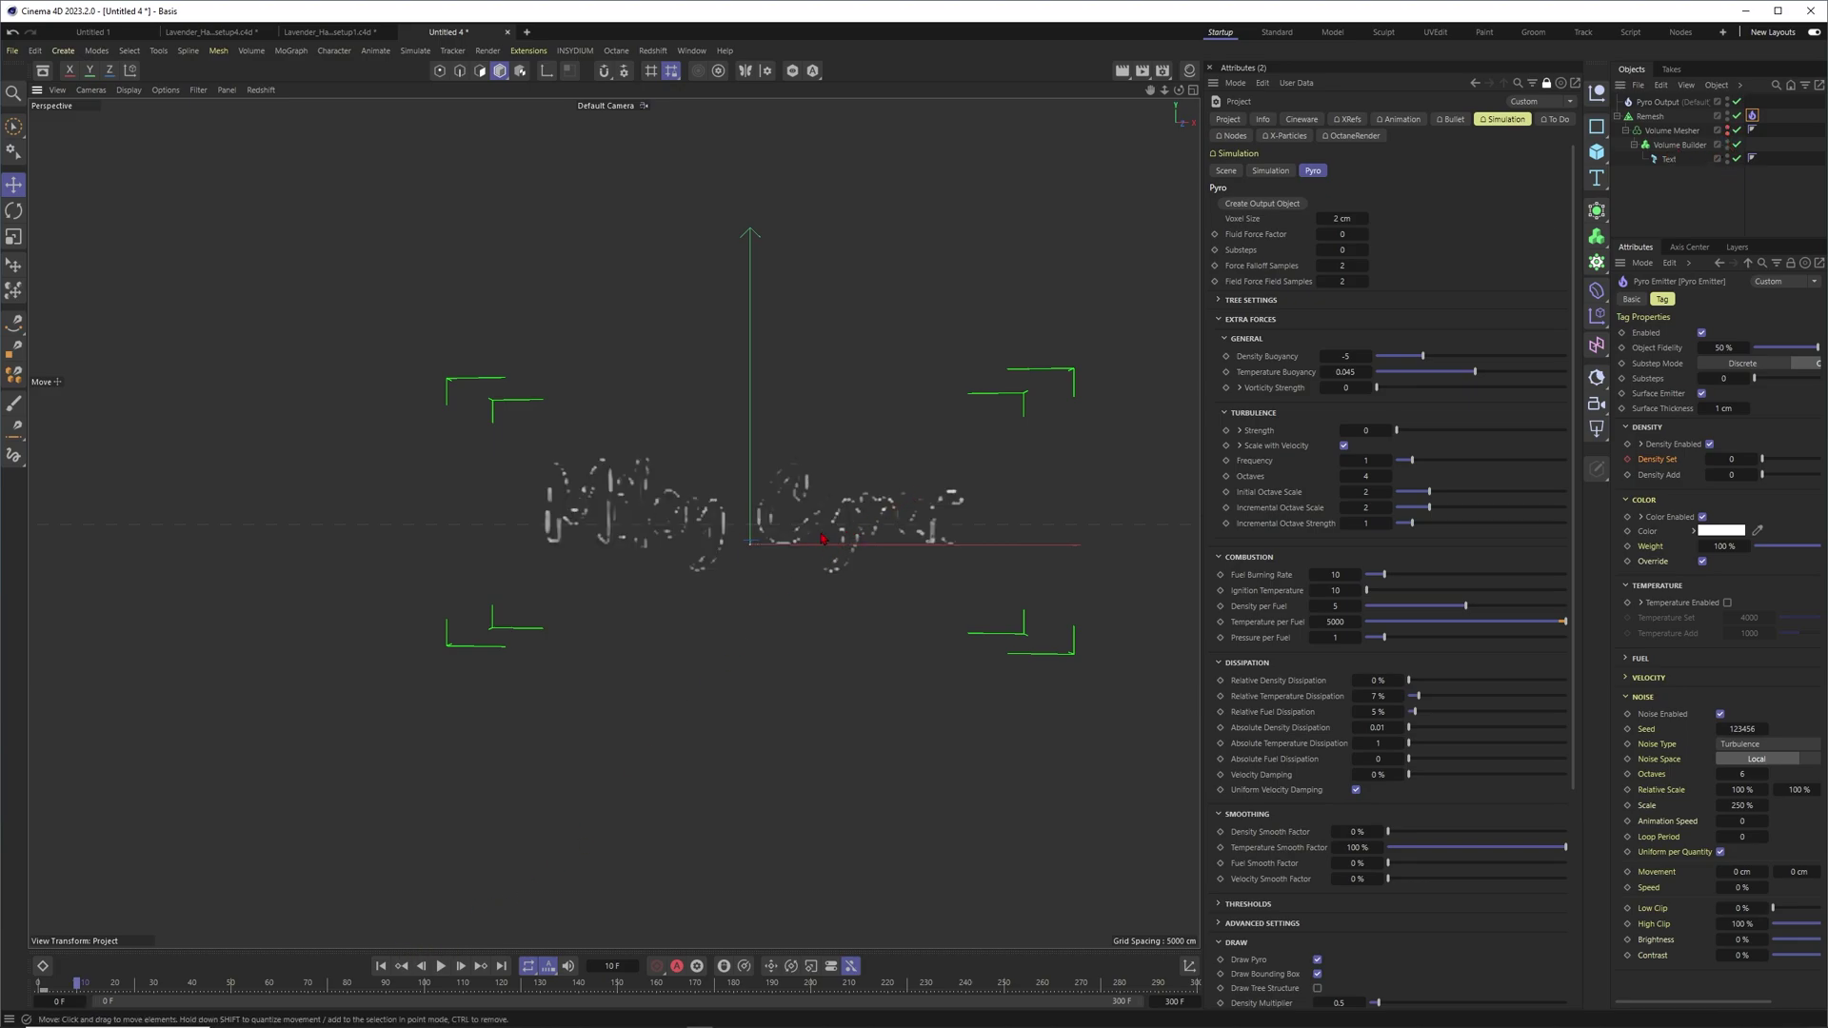
{"action": "scroll", "coordinate": [854, 531], "scroll_direction": "up", "scroll_amount": 3}
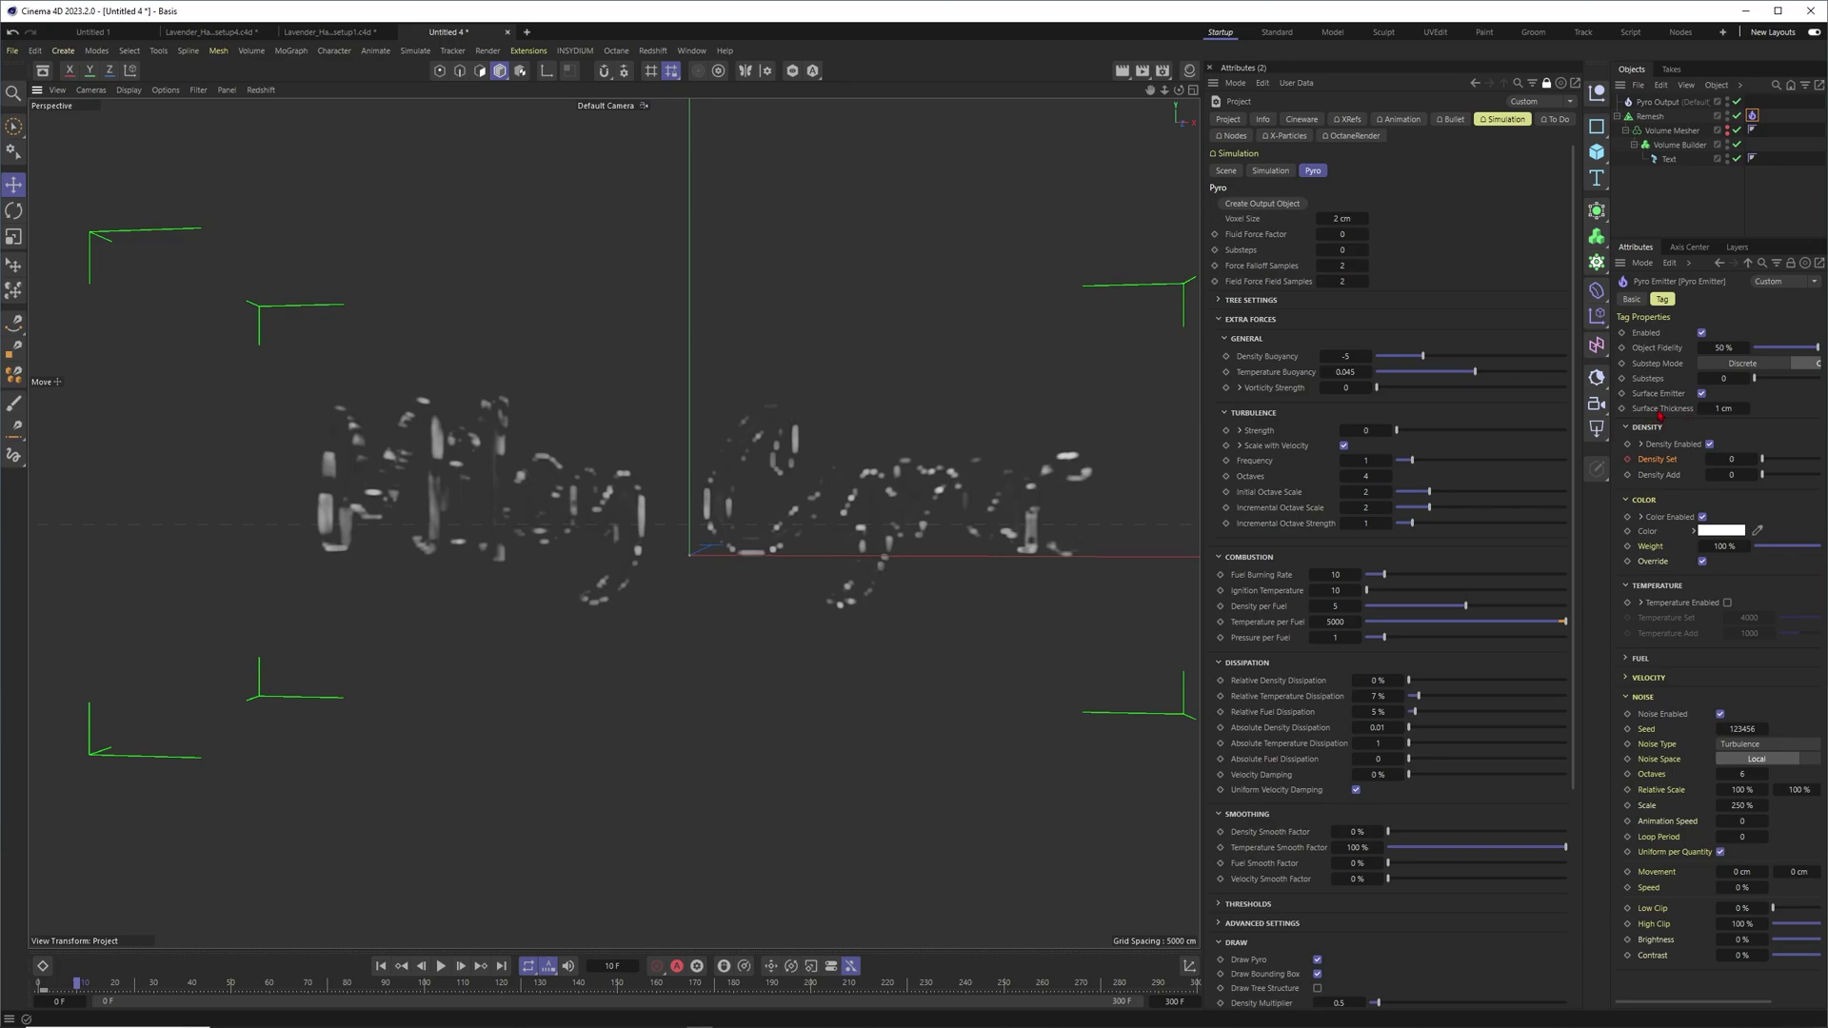
Turn off the pyro emitter's Surface Emitter option and replay the simulation from the first frame to check the lettering
{"action": "left_click", "coordinate": [1702, 393]}
{"action": "key", "text": "shift+f"}
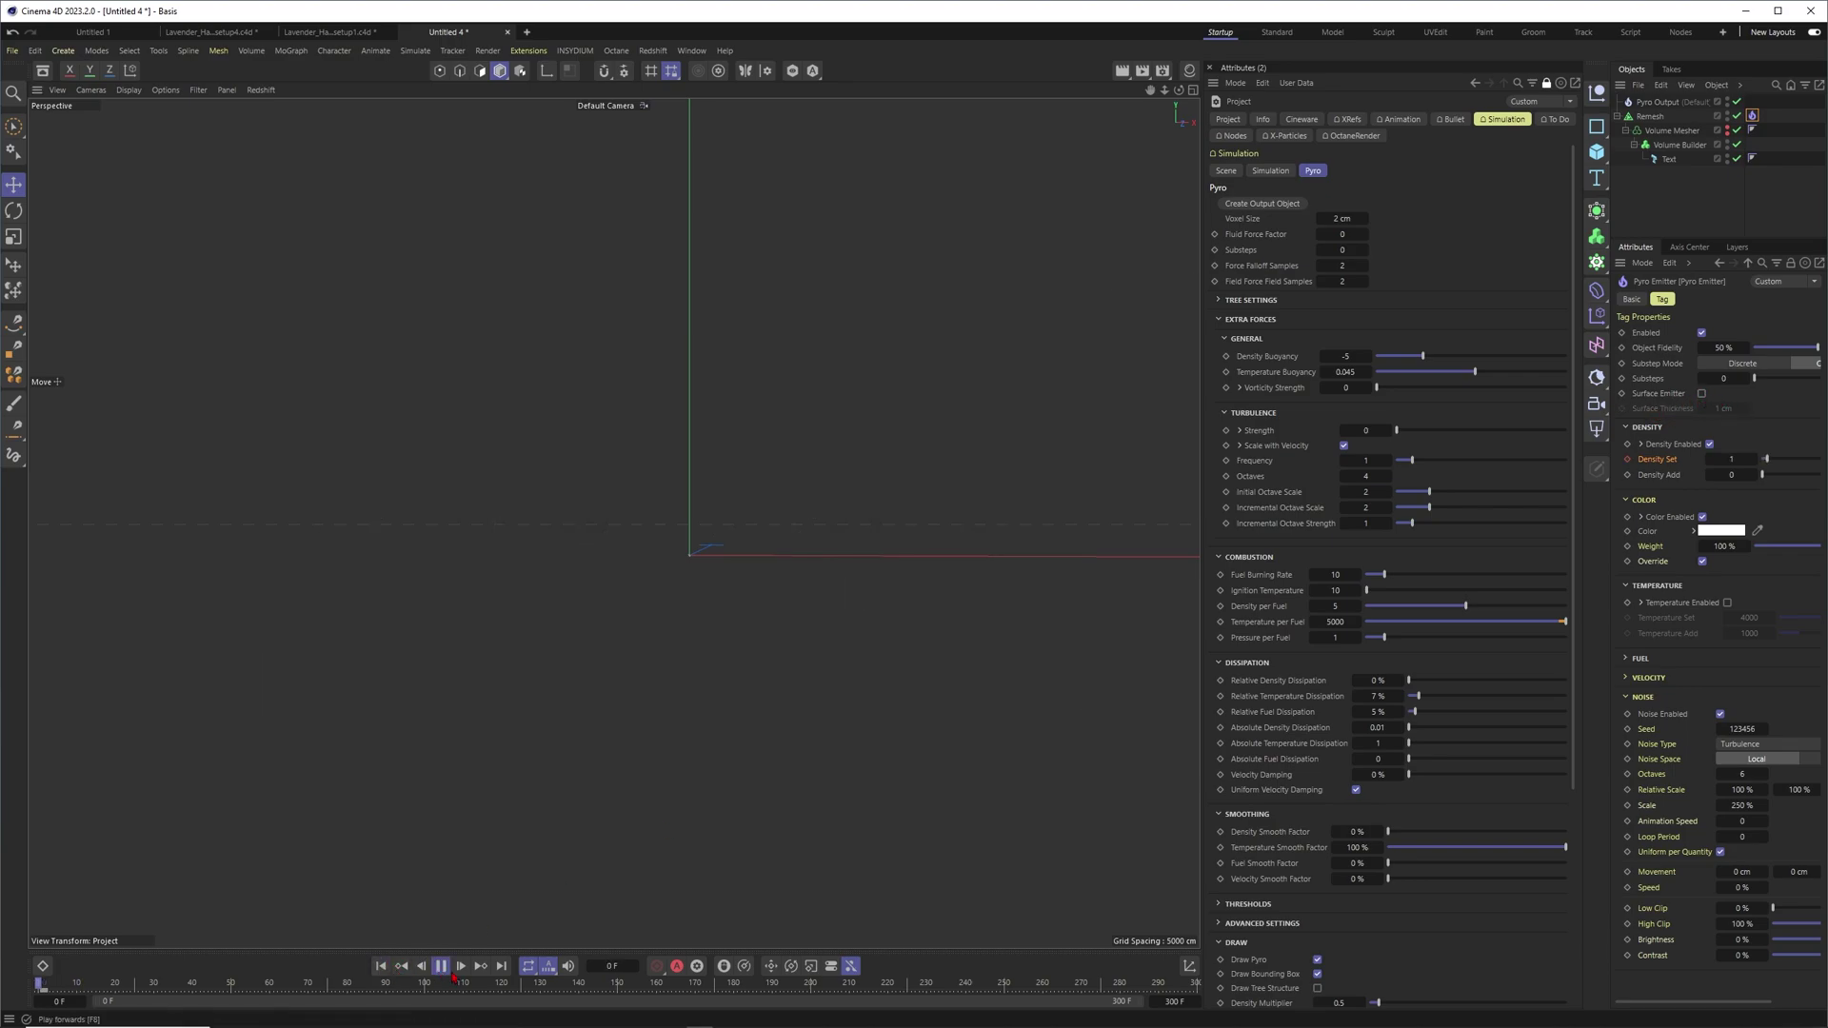
{"action": "key", "text": "F8"}
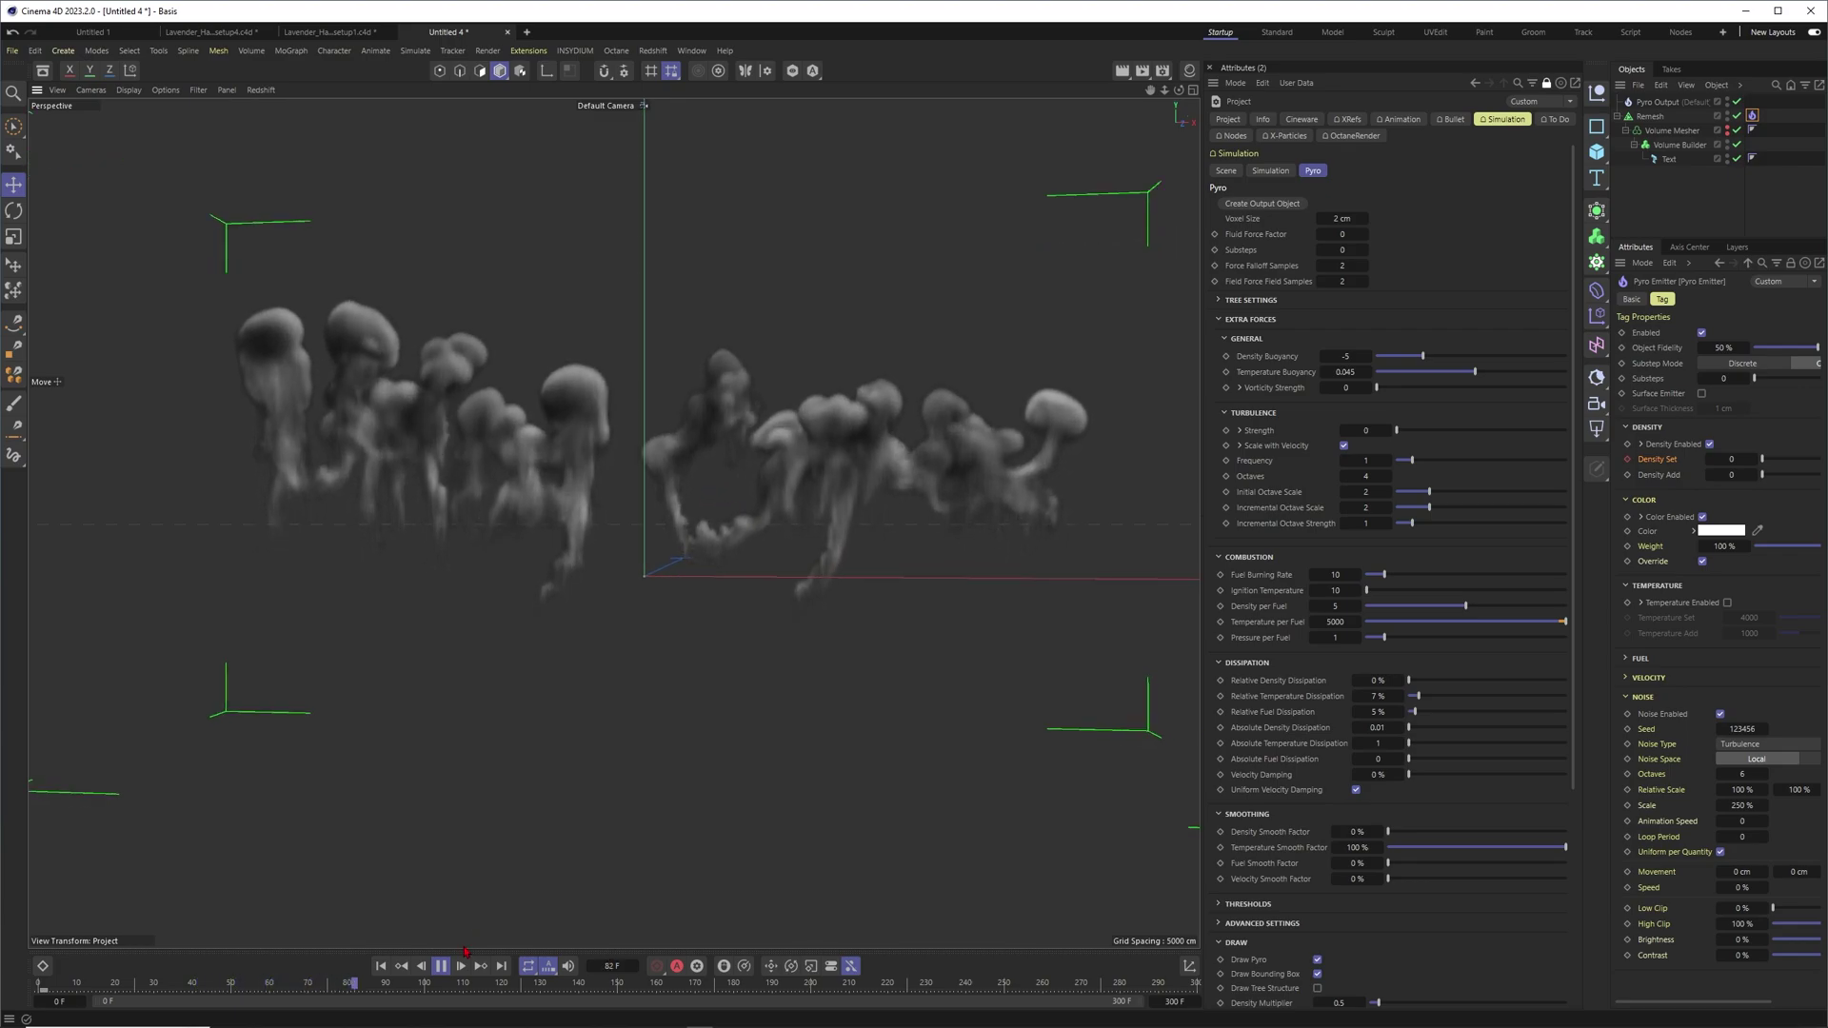
{"action": "left_click", "coordinate": [440, 965]}
{"action": "left_click", "coordinate": [380, 965]}
{"action": "left_click", "coordinate": [441, 965]}
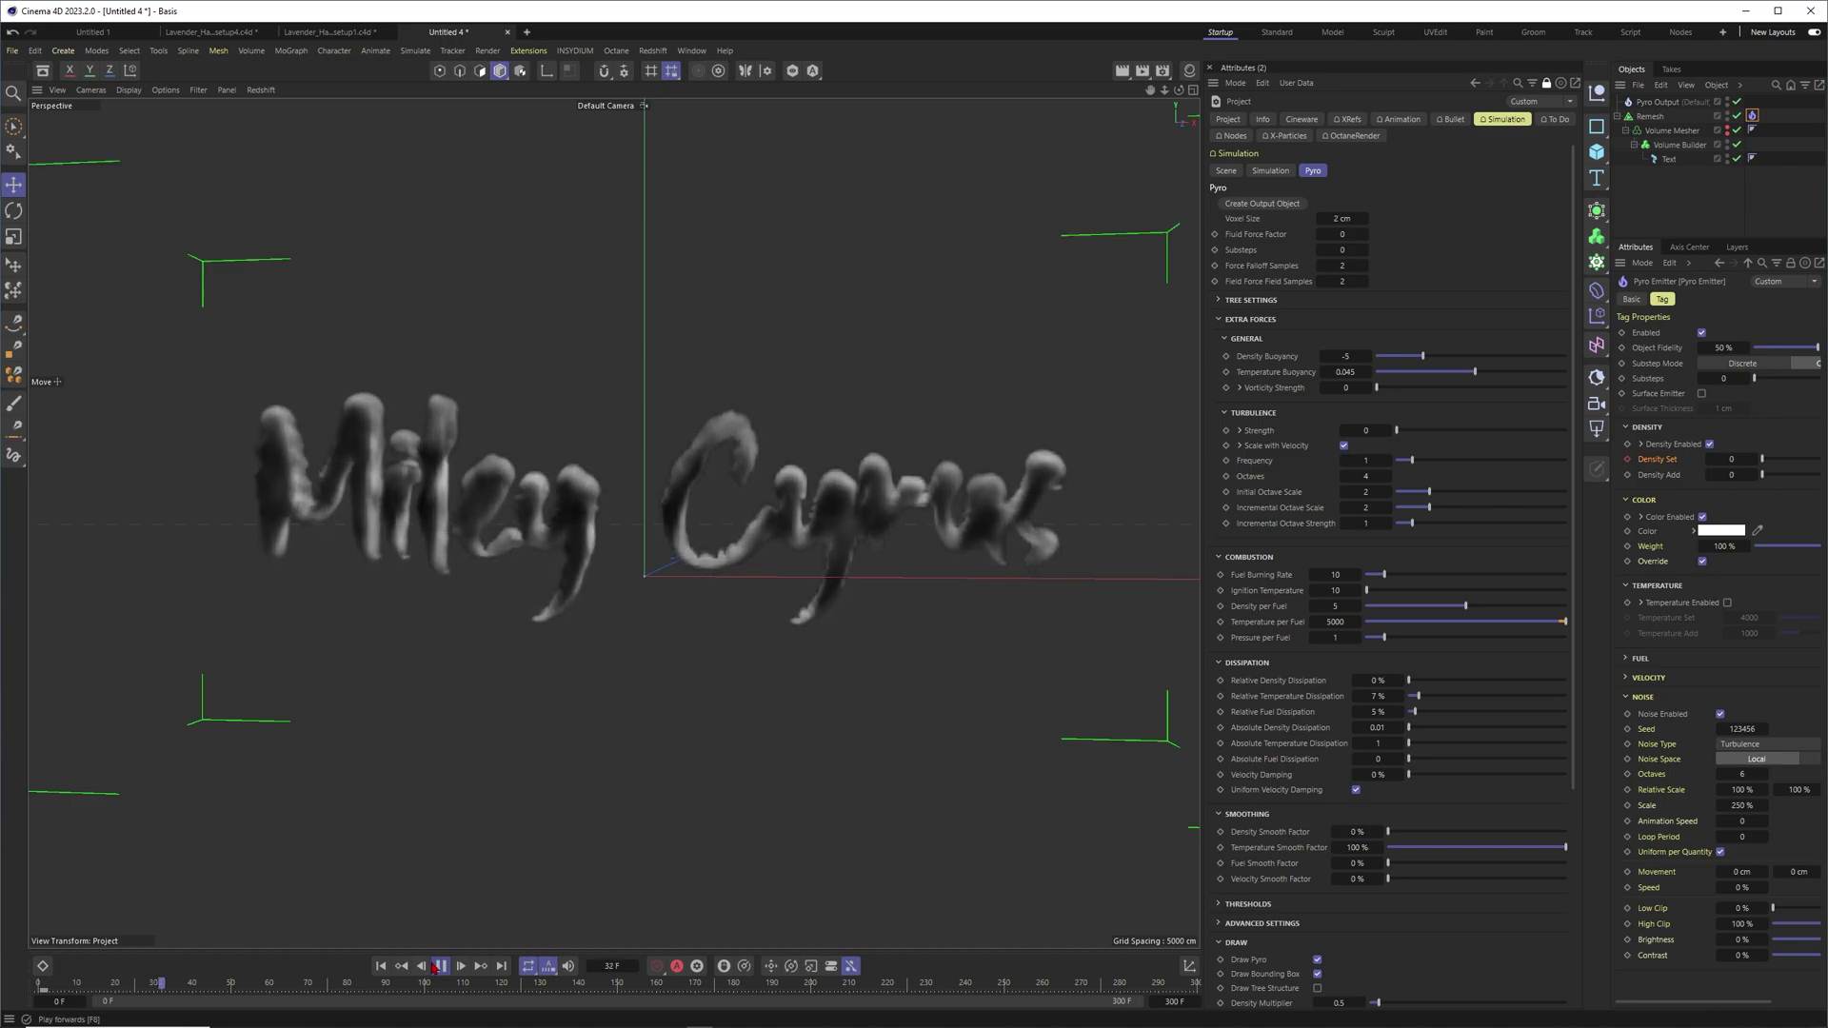
{"action": "left_click", "coordinate": [441, 965]}
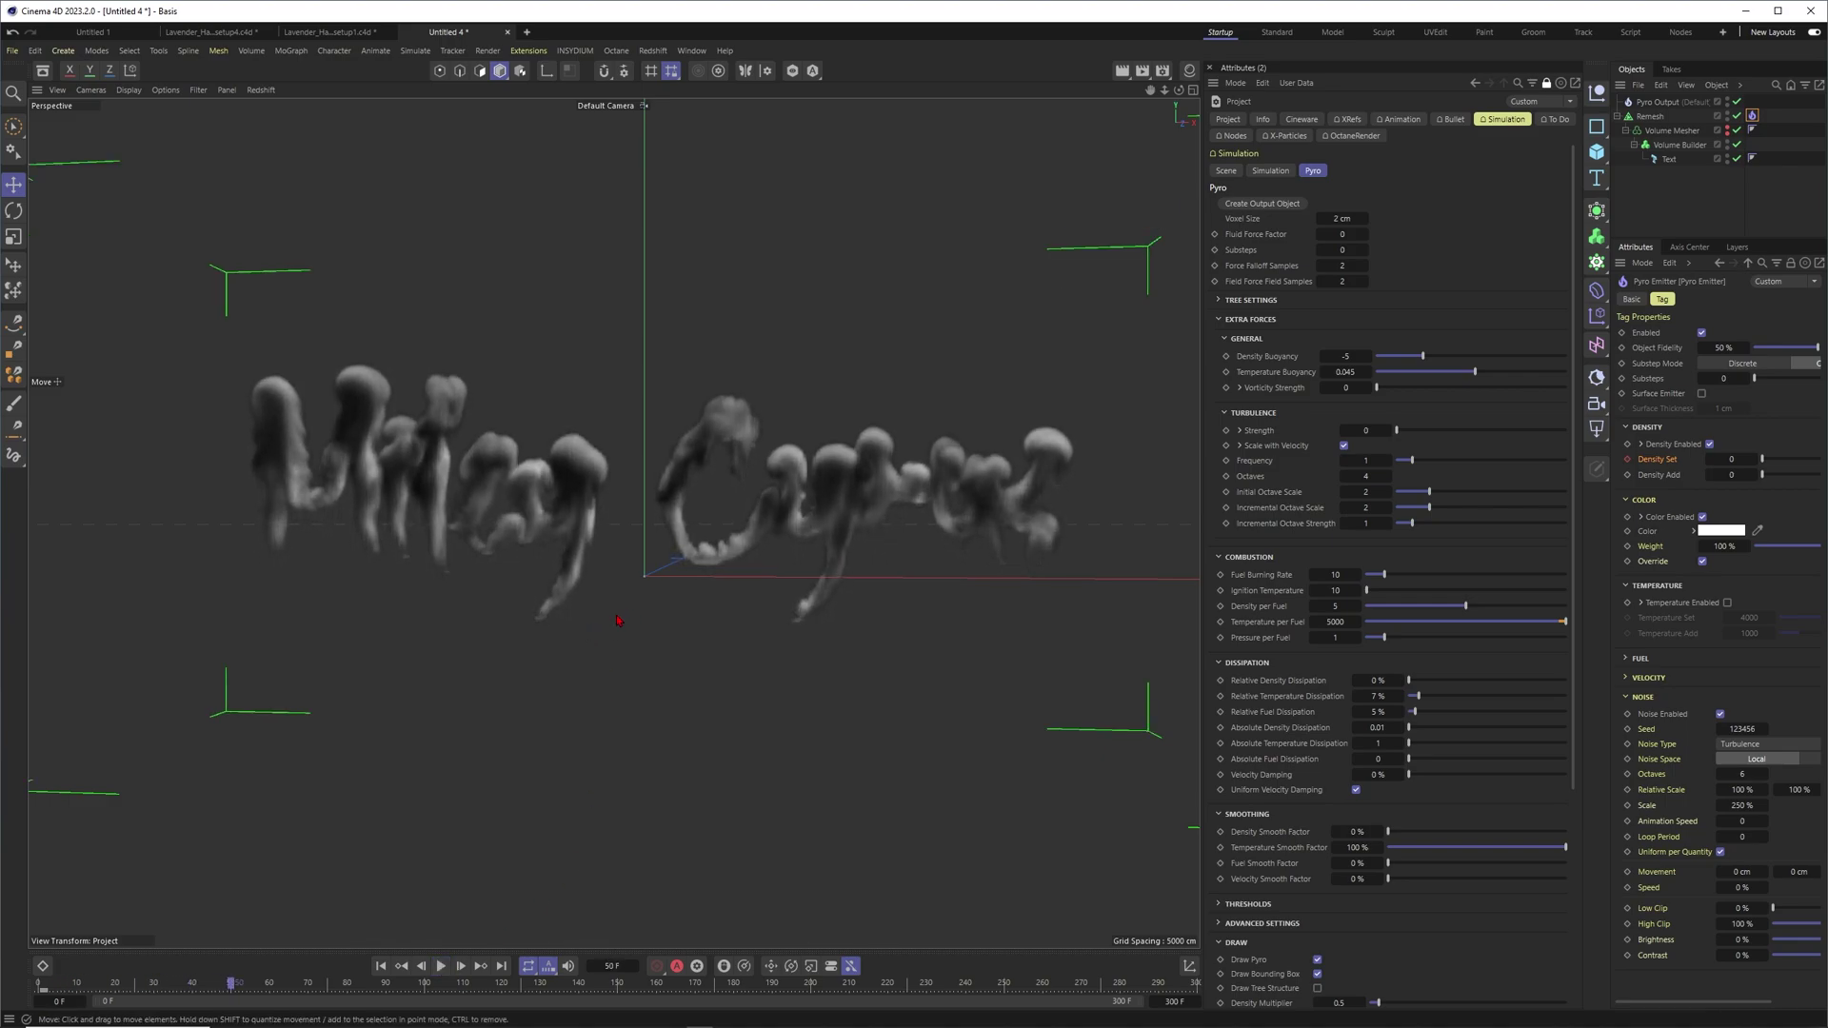
{"action": "left_click", "coordinate": [415, 50]}
{"action": "mouse_move", "coordinate": [434, 77]}
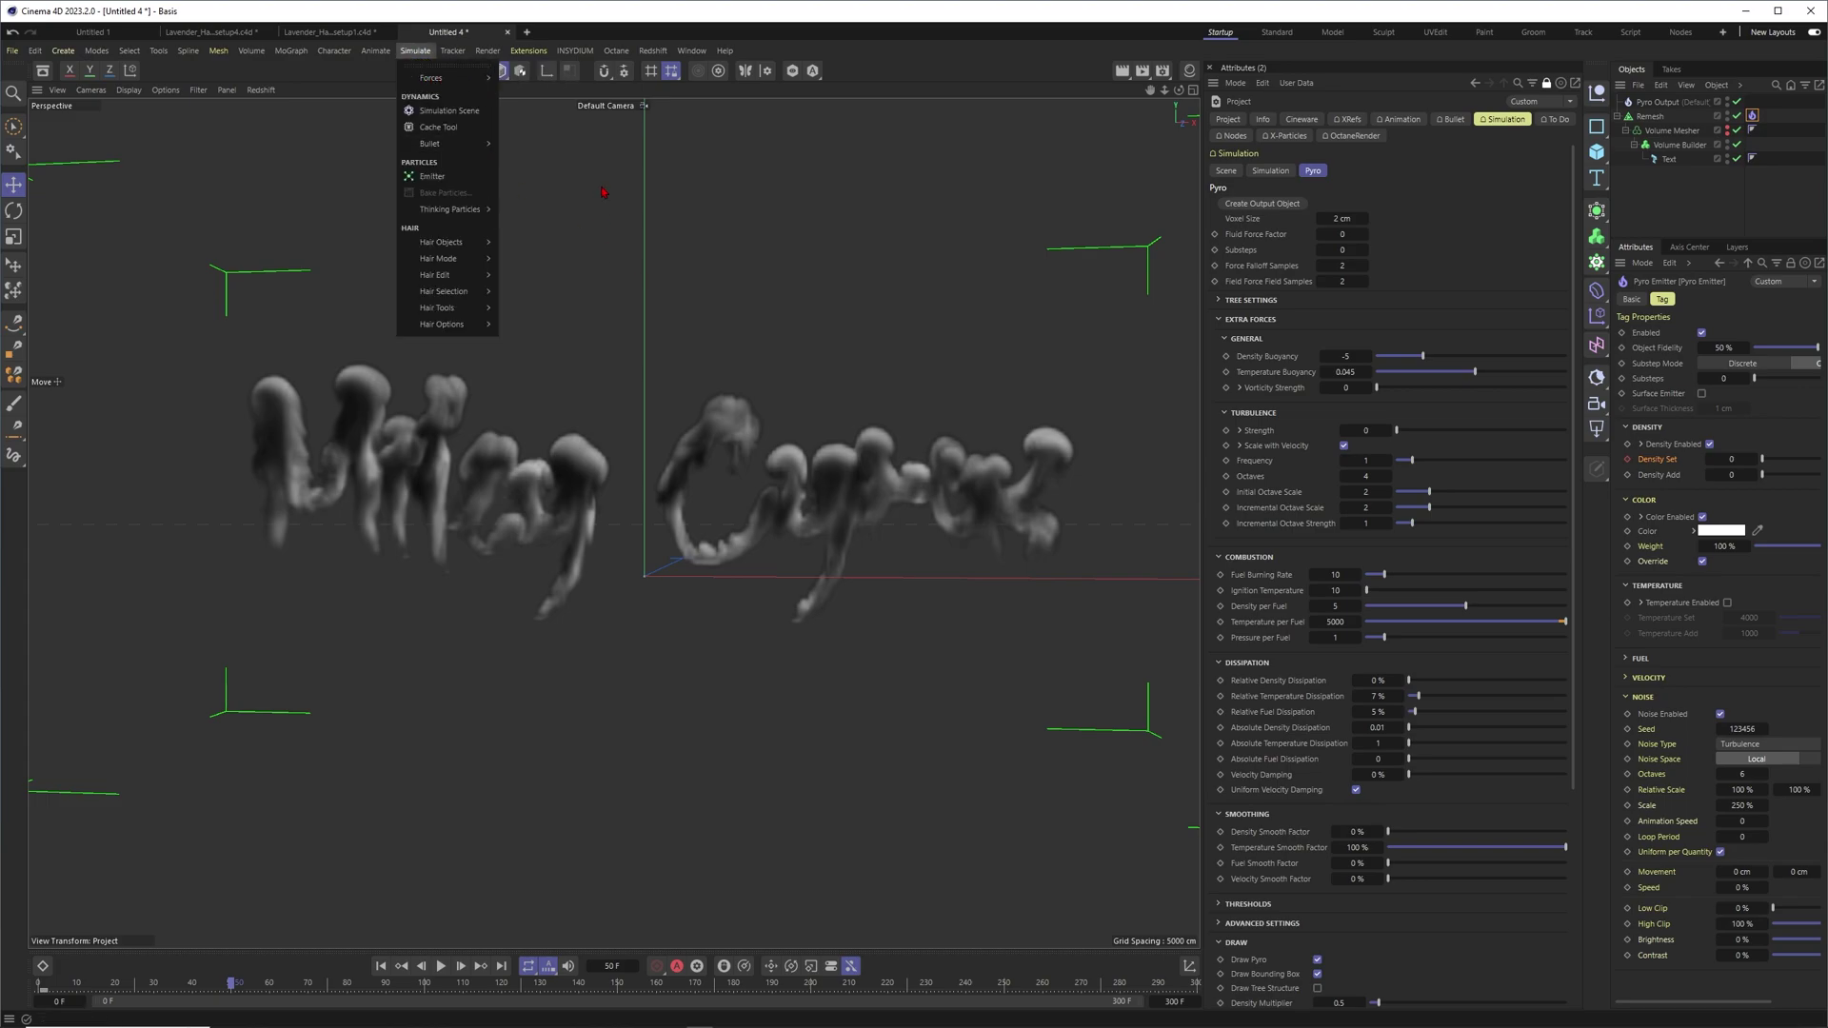
{"action": "left_click", "coordinate": [525, 509]}
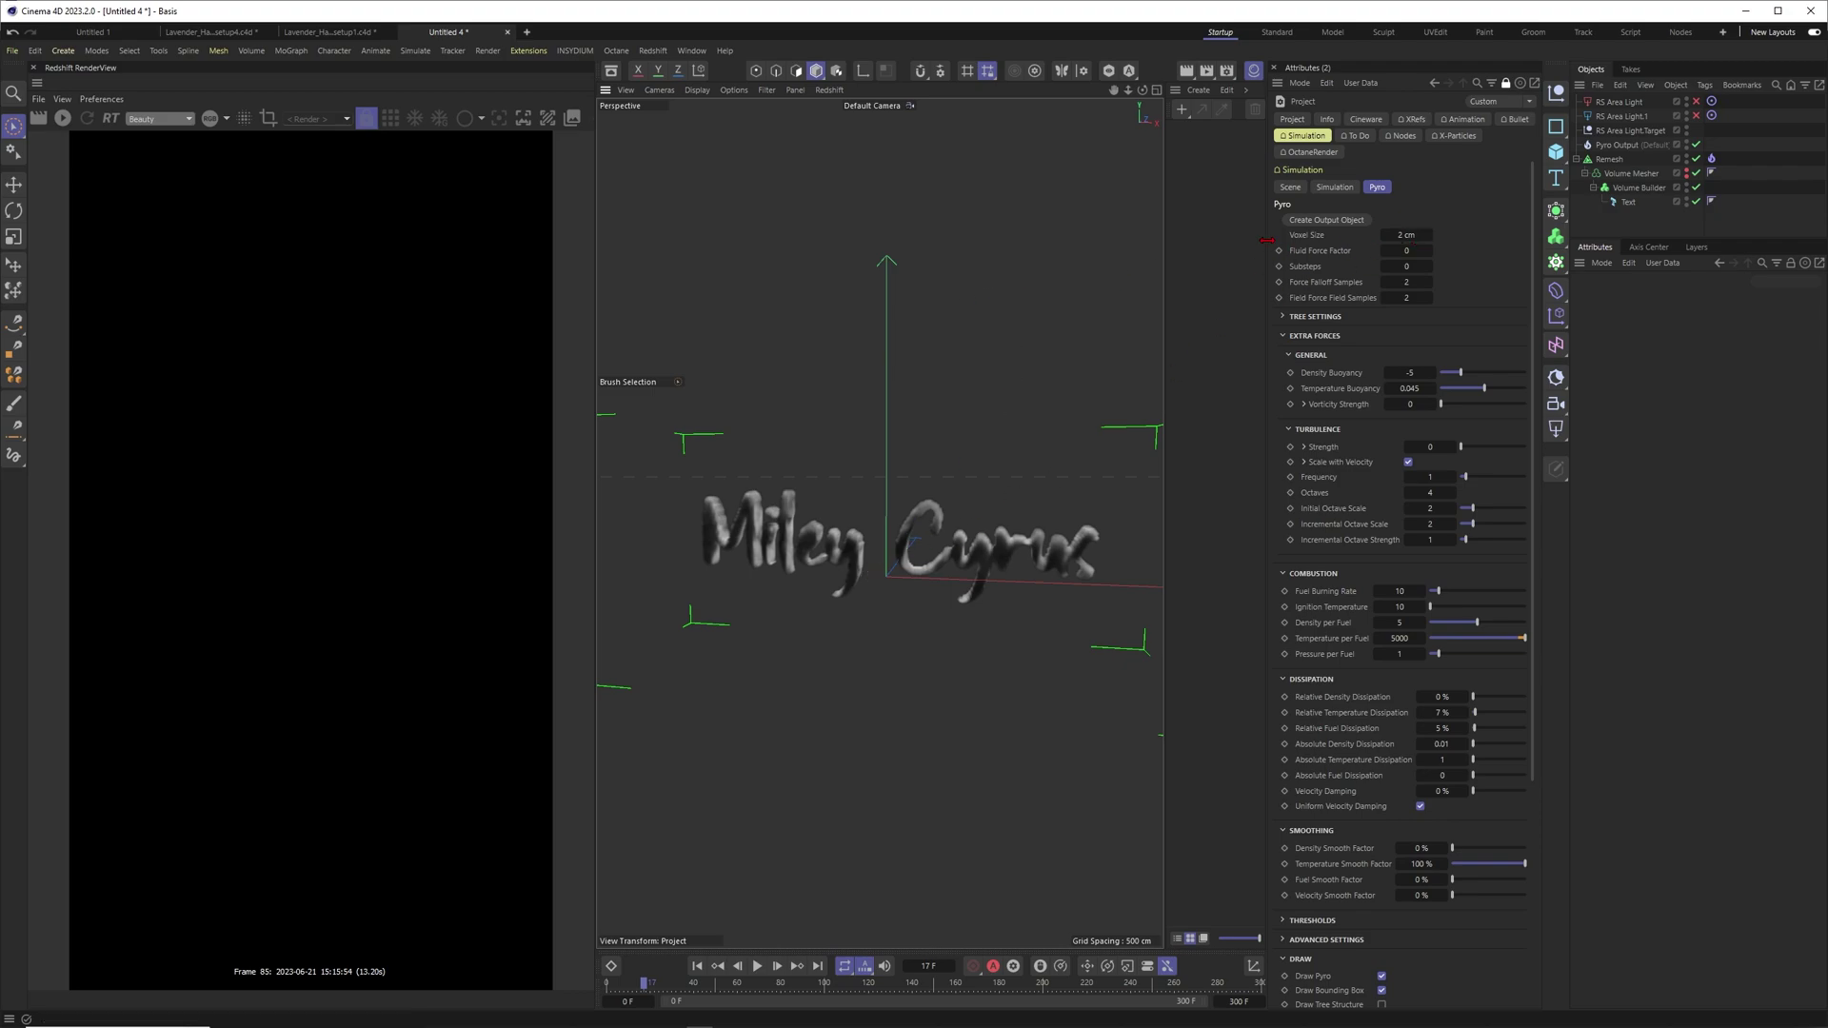
Set the pyro Voxel Size to 1 cm and simulate the first frames to inspect the smoke lettering's detail
{"action": "left_click", "coordinate": [1401, 236]}
{"action": "left_click", "coordinate": [697, 966]}
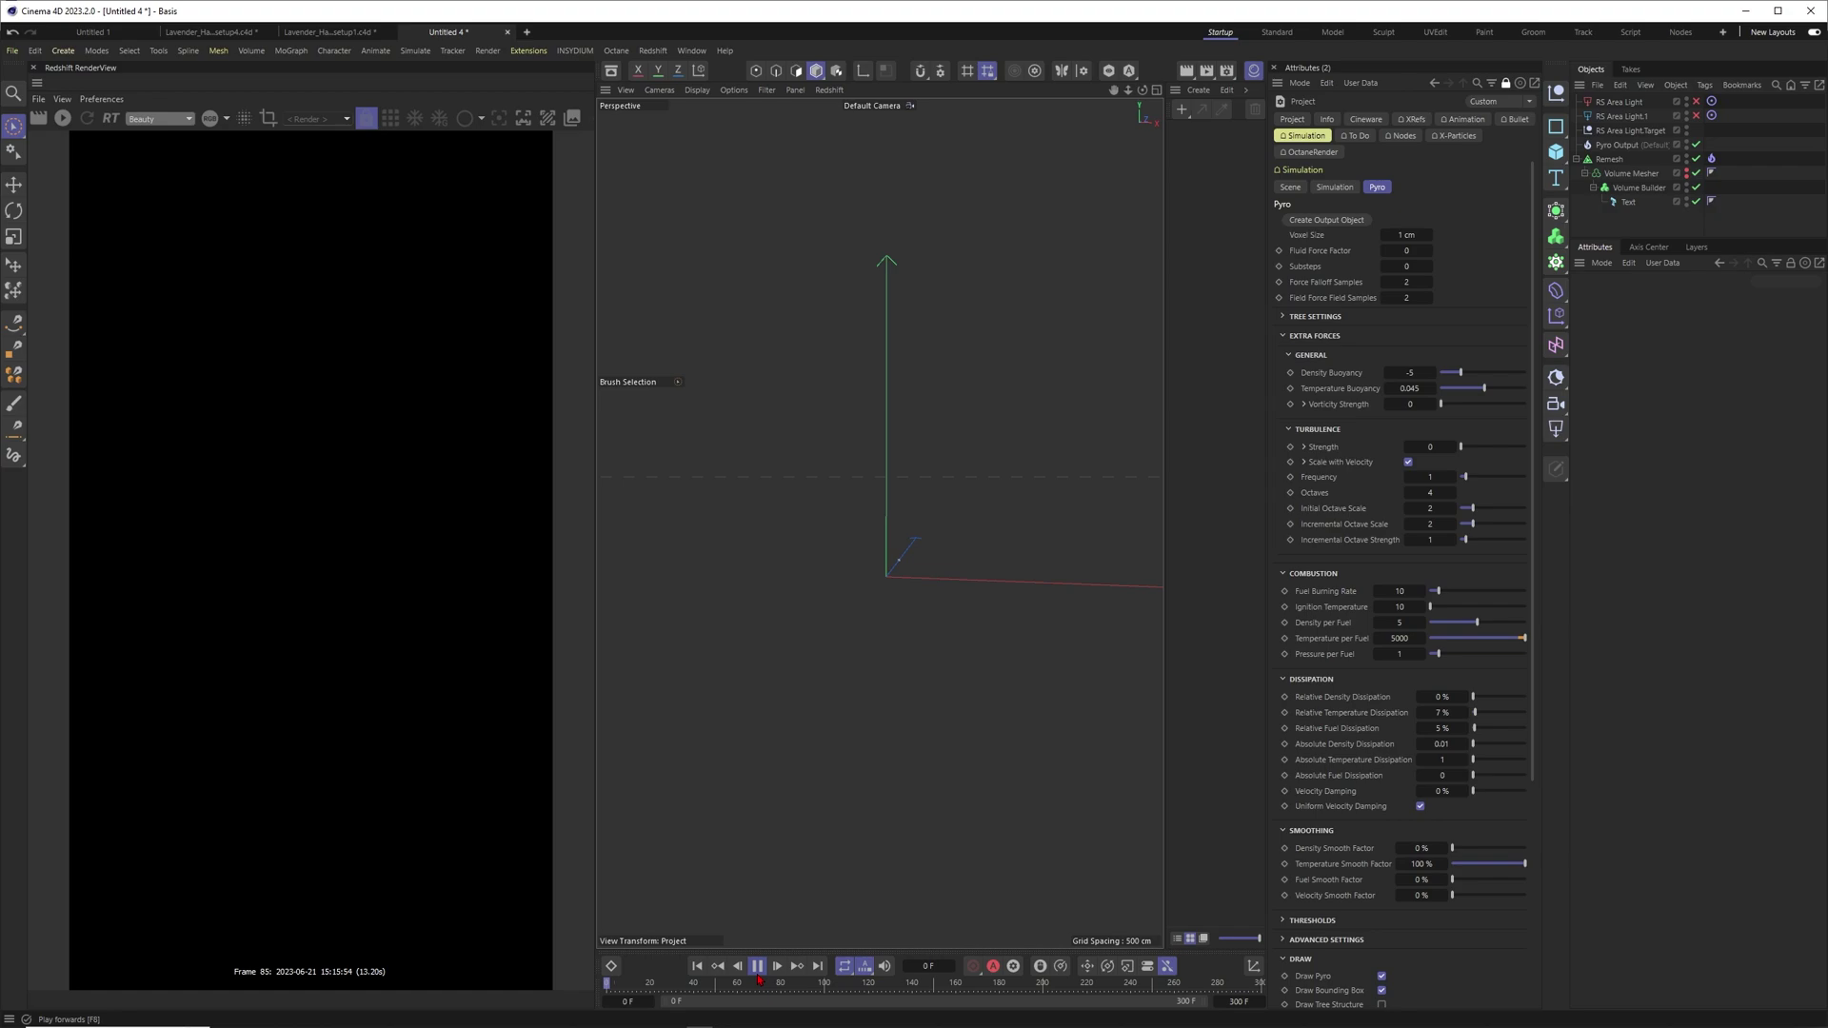
{"action": "left_click", "coordinate": [758, 966]}
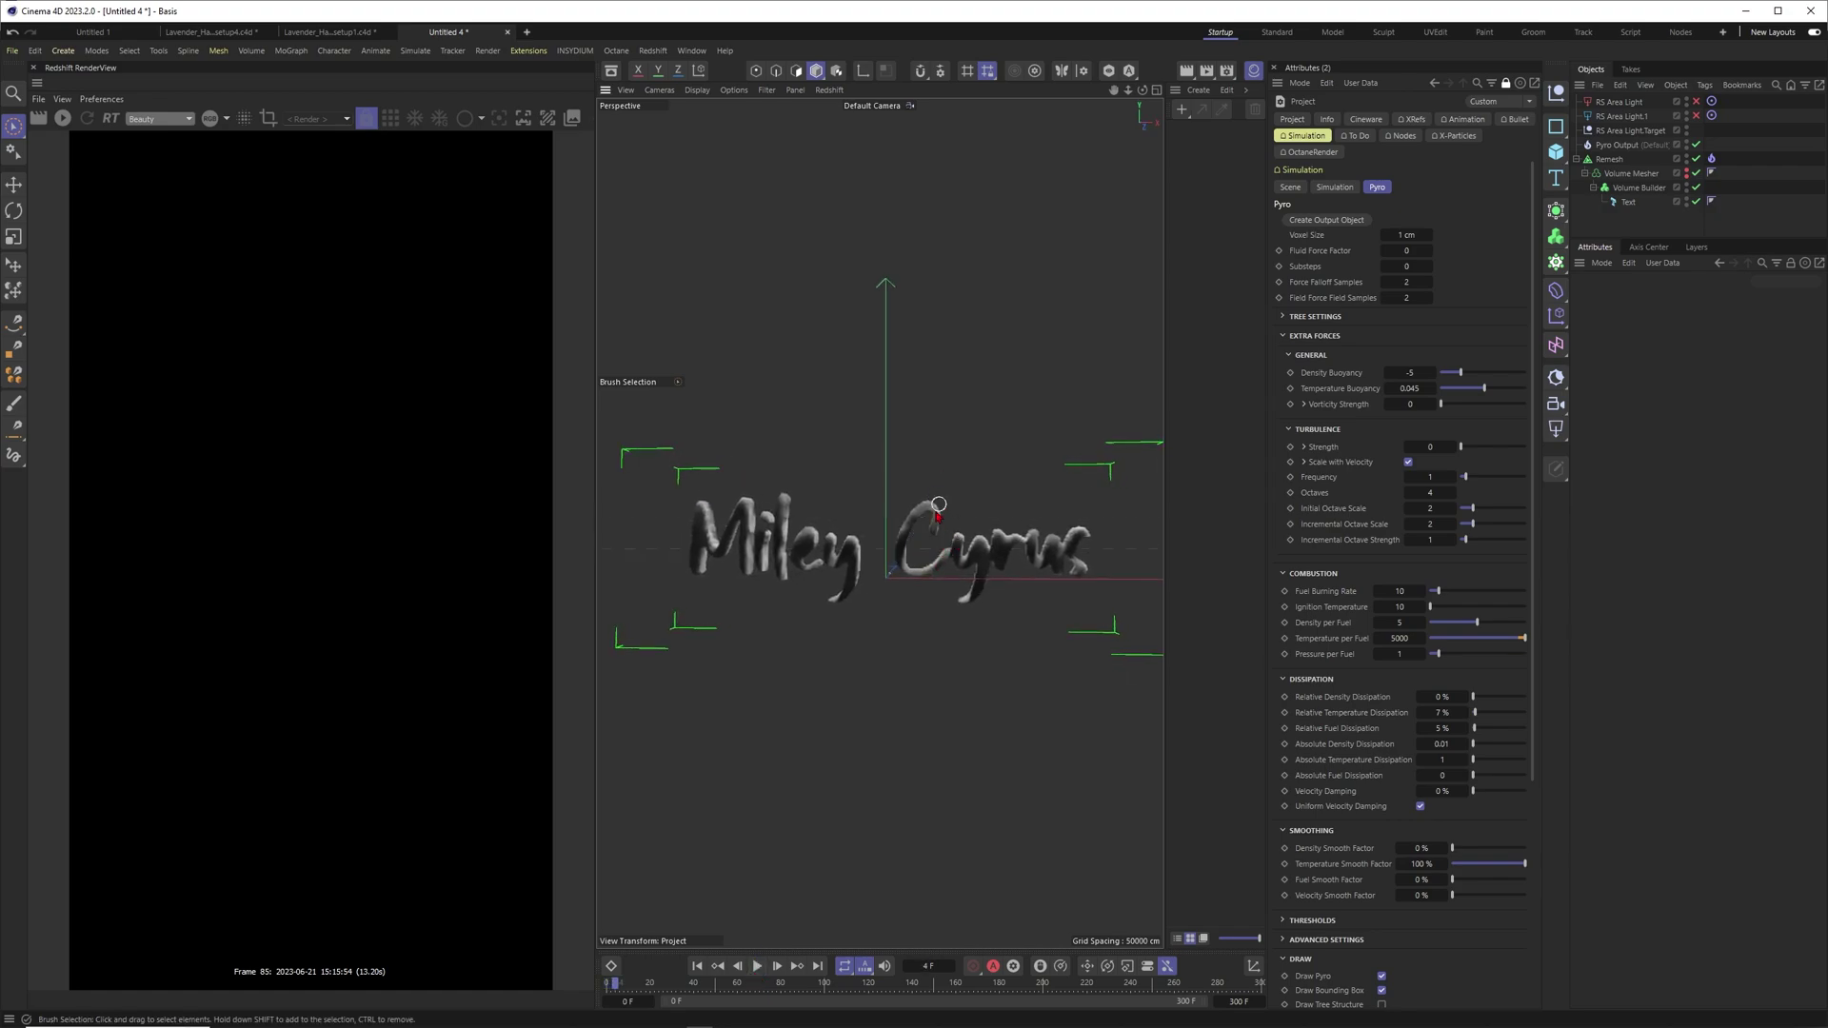
{"action": "scroll", "coordinate": [909, 529], "scroll_direction": "up", "scroll_amount": 5}
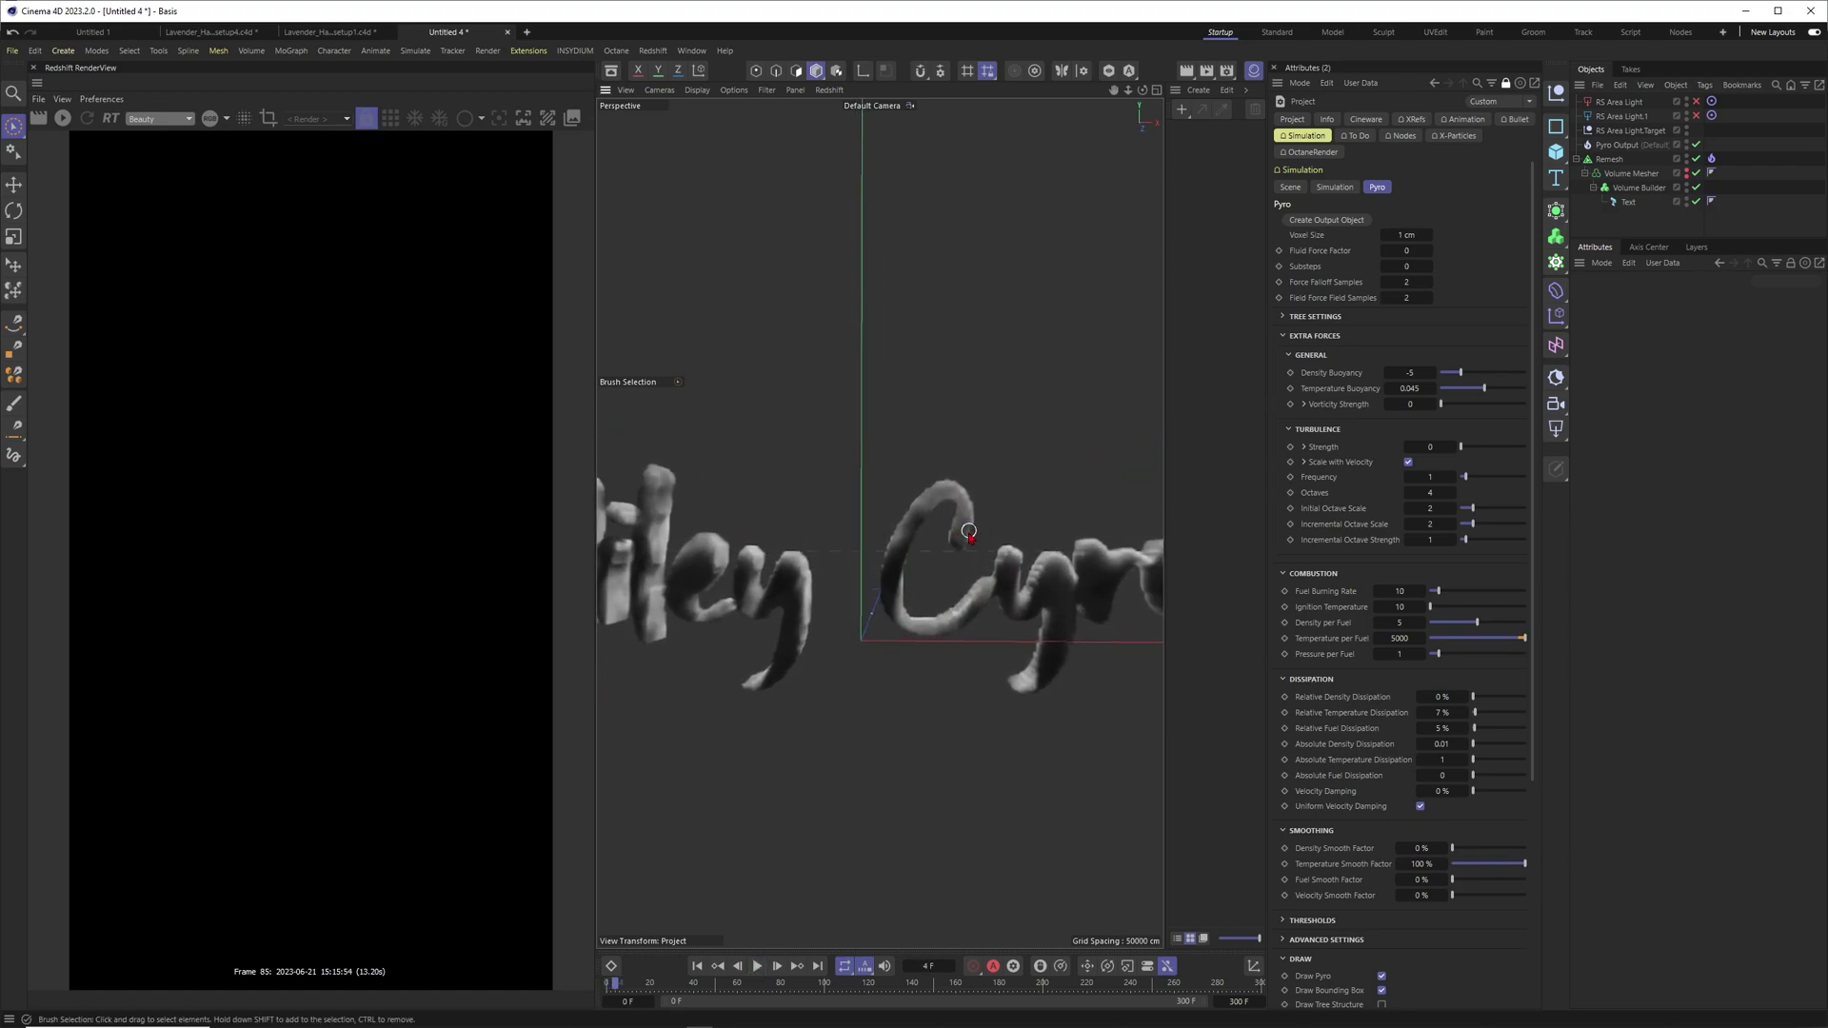
{"action": "scroll", "coordinate": [971, 536], "scroll_direction": "down", "scroll_amount": 4}
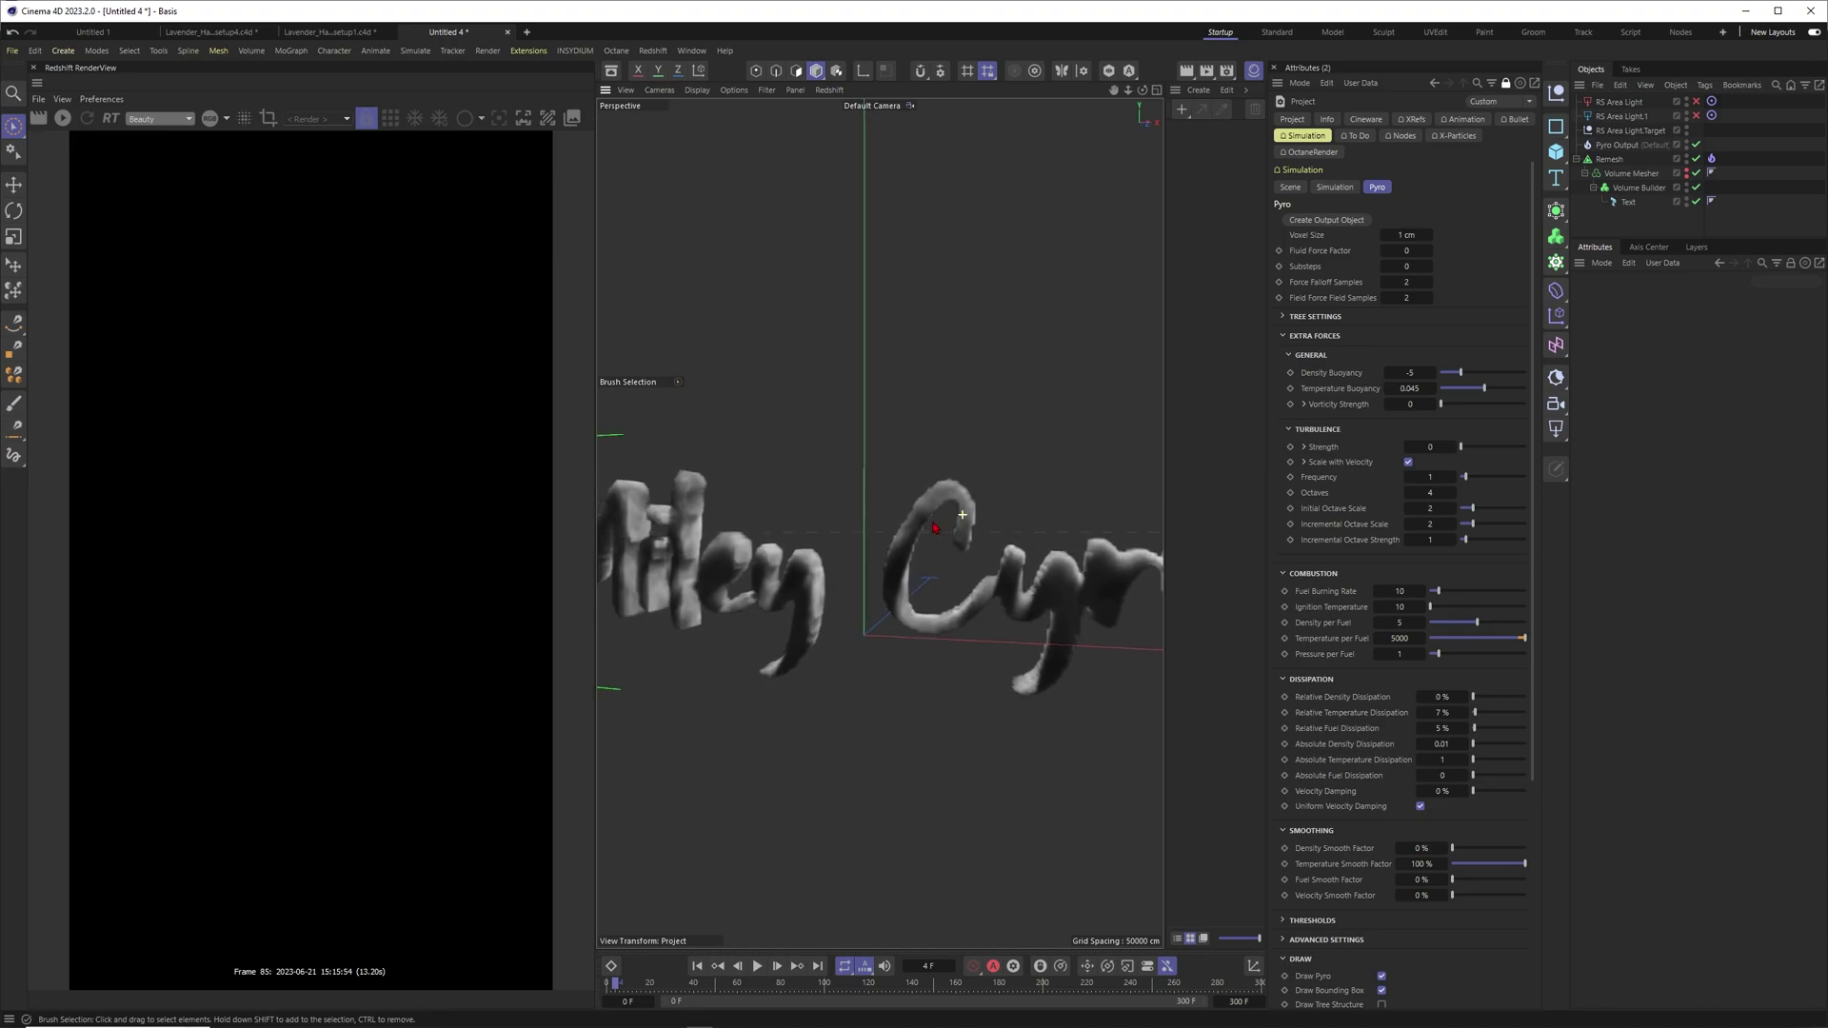
{"action": "scroll", "coordinate": [904, 534], "scroll_direction": "down", "scroll_amount": 3}
{"action": "scroll", "coordinate": [898, 540], "scroll_direction": "up", "scroll_amount": 5}
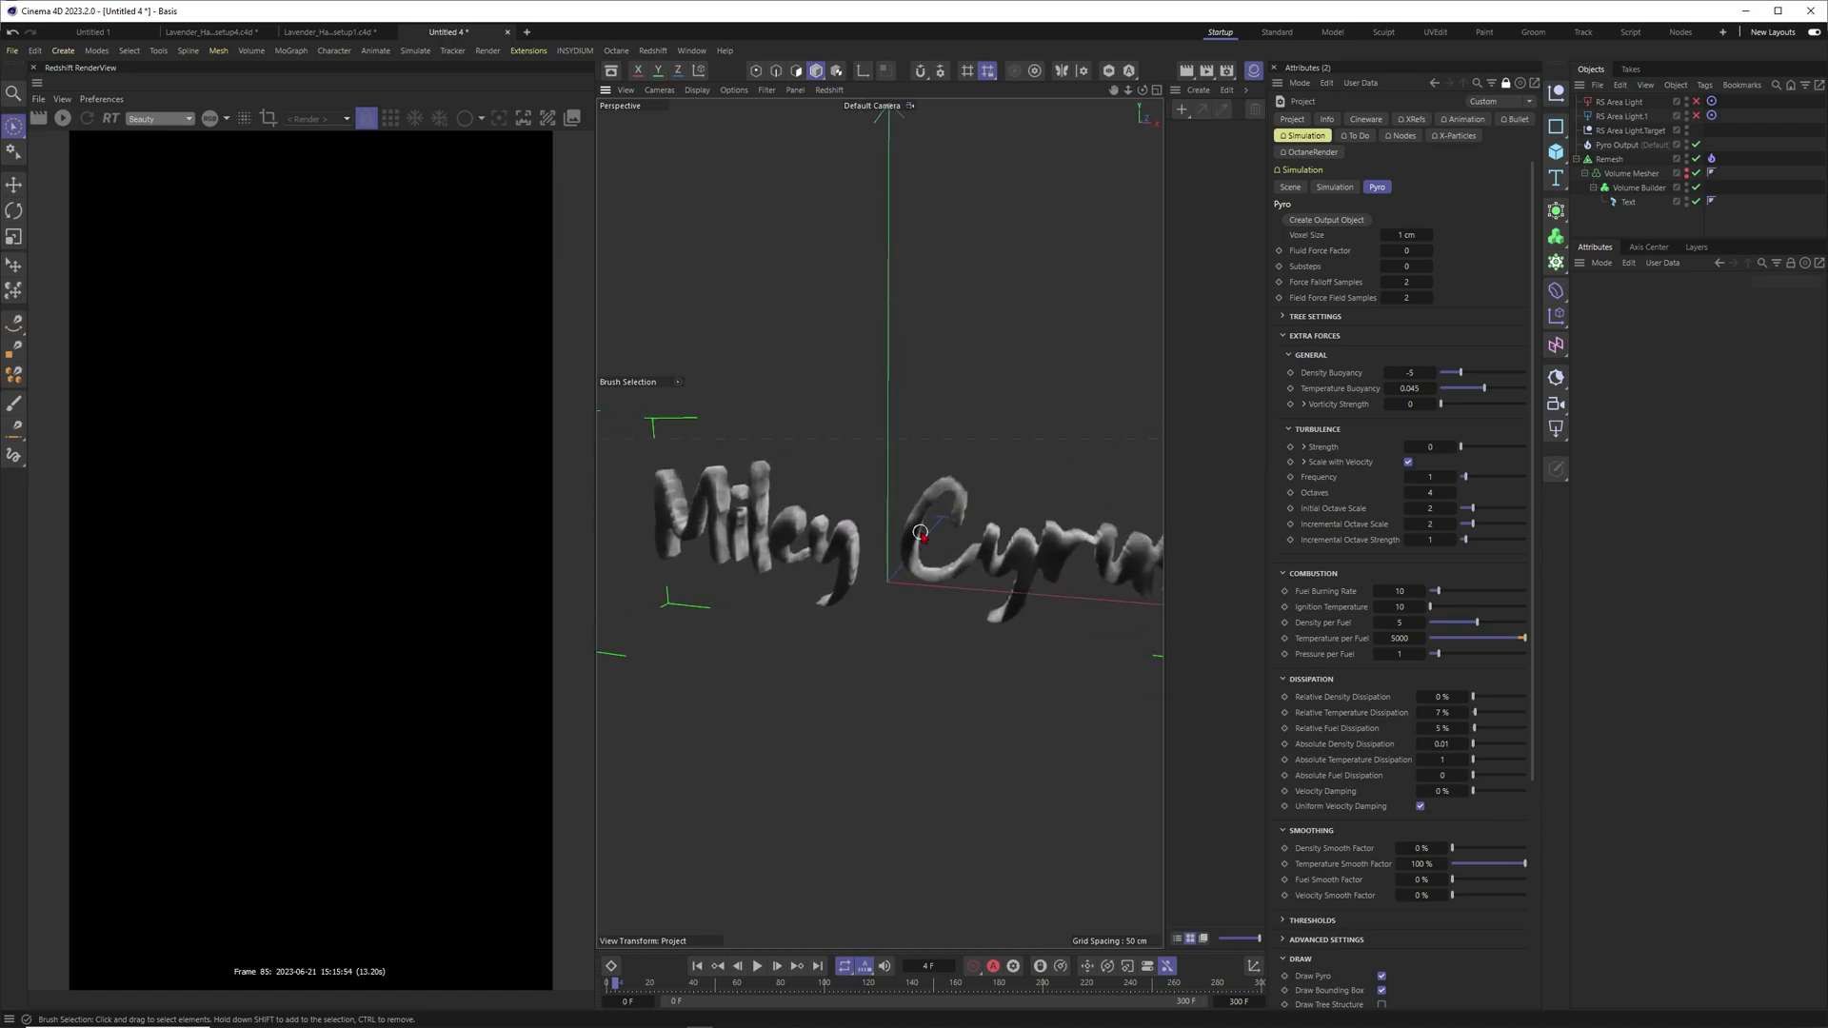
{"action": "scroll", "coordinate": [920, 533], "scroll_direction": "down", "scroll_amount": 1}
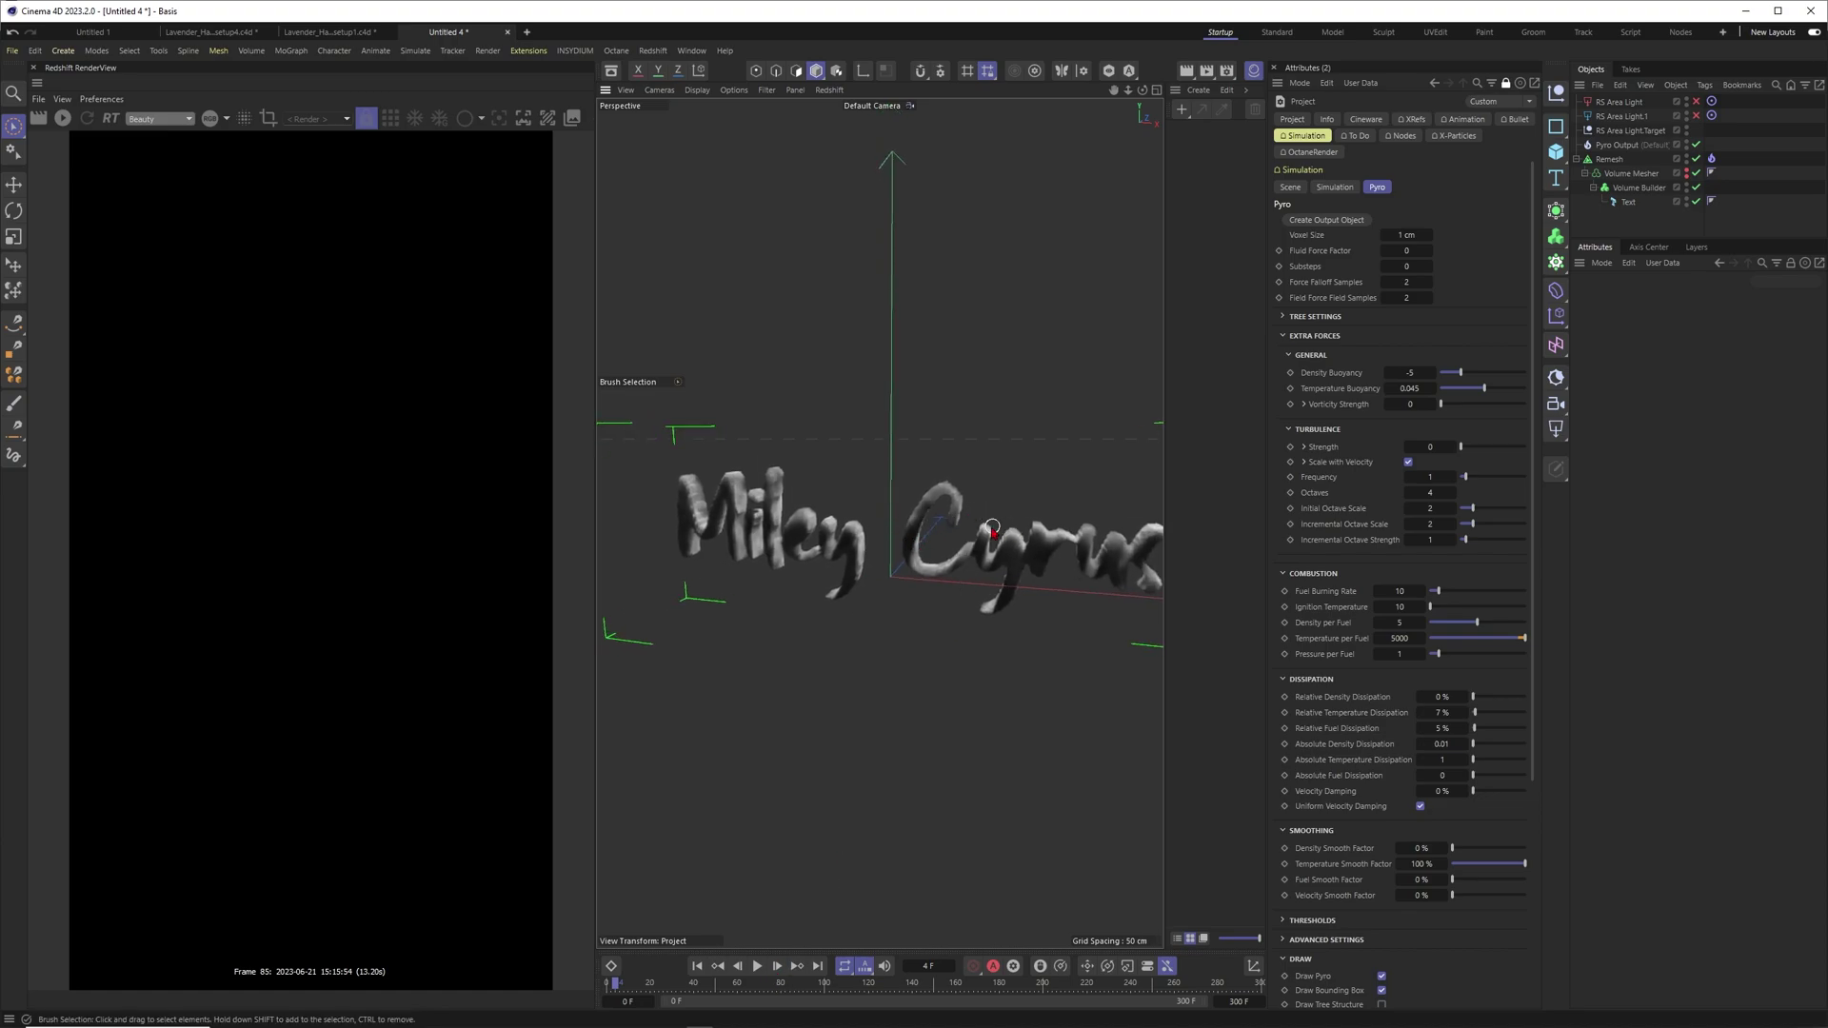
{"action": "scroll", "coordinate": [995, 528], "scroll_direction": "down", "scroll_amount": 2}
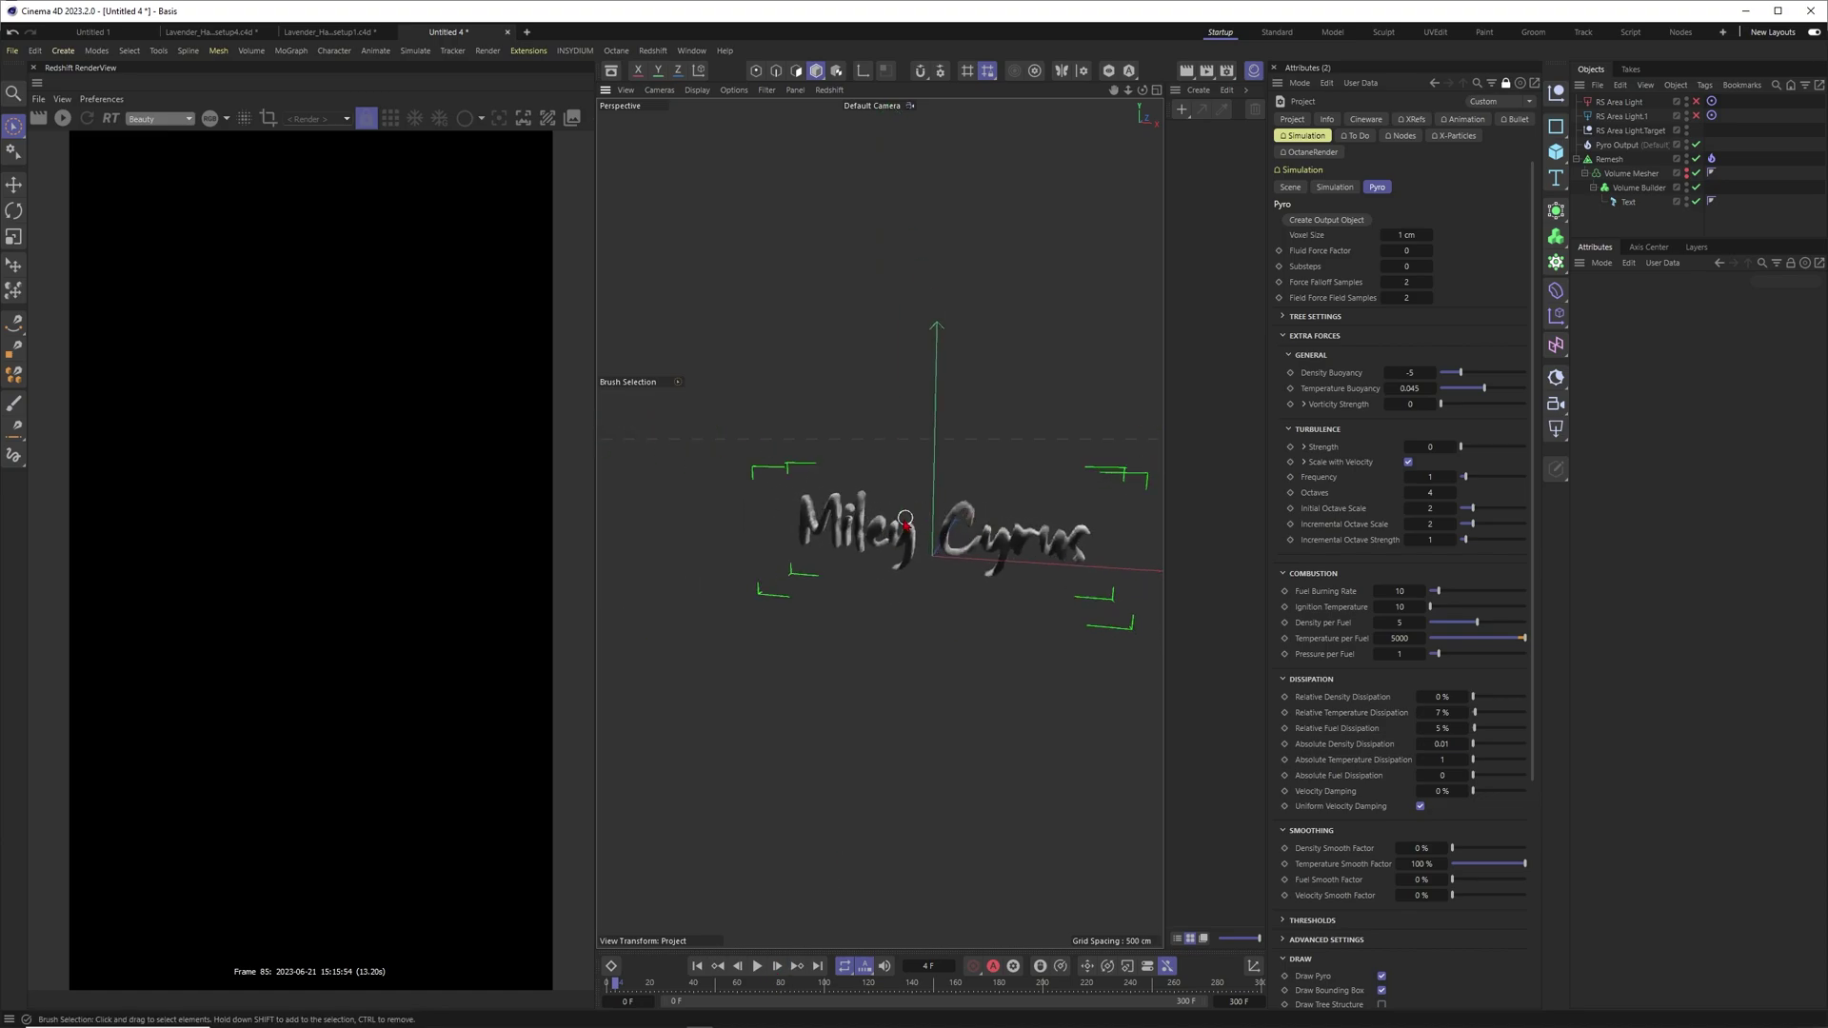
Set the simulation scene's gravity to -5000 cm and simulate from the first frame to about frame 39 to inspect the rising smoke
{"action": "left_click", "coordinate": [1290, 187]}
{"action": "left_click", "coordinate": [1414, 236]}
{"action": "key", "text": "BackSpace"}
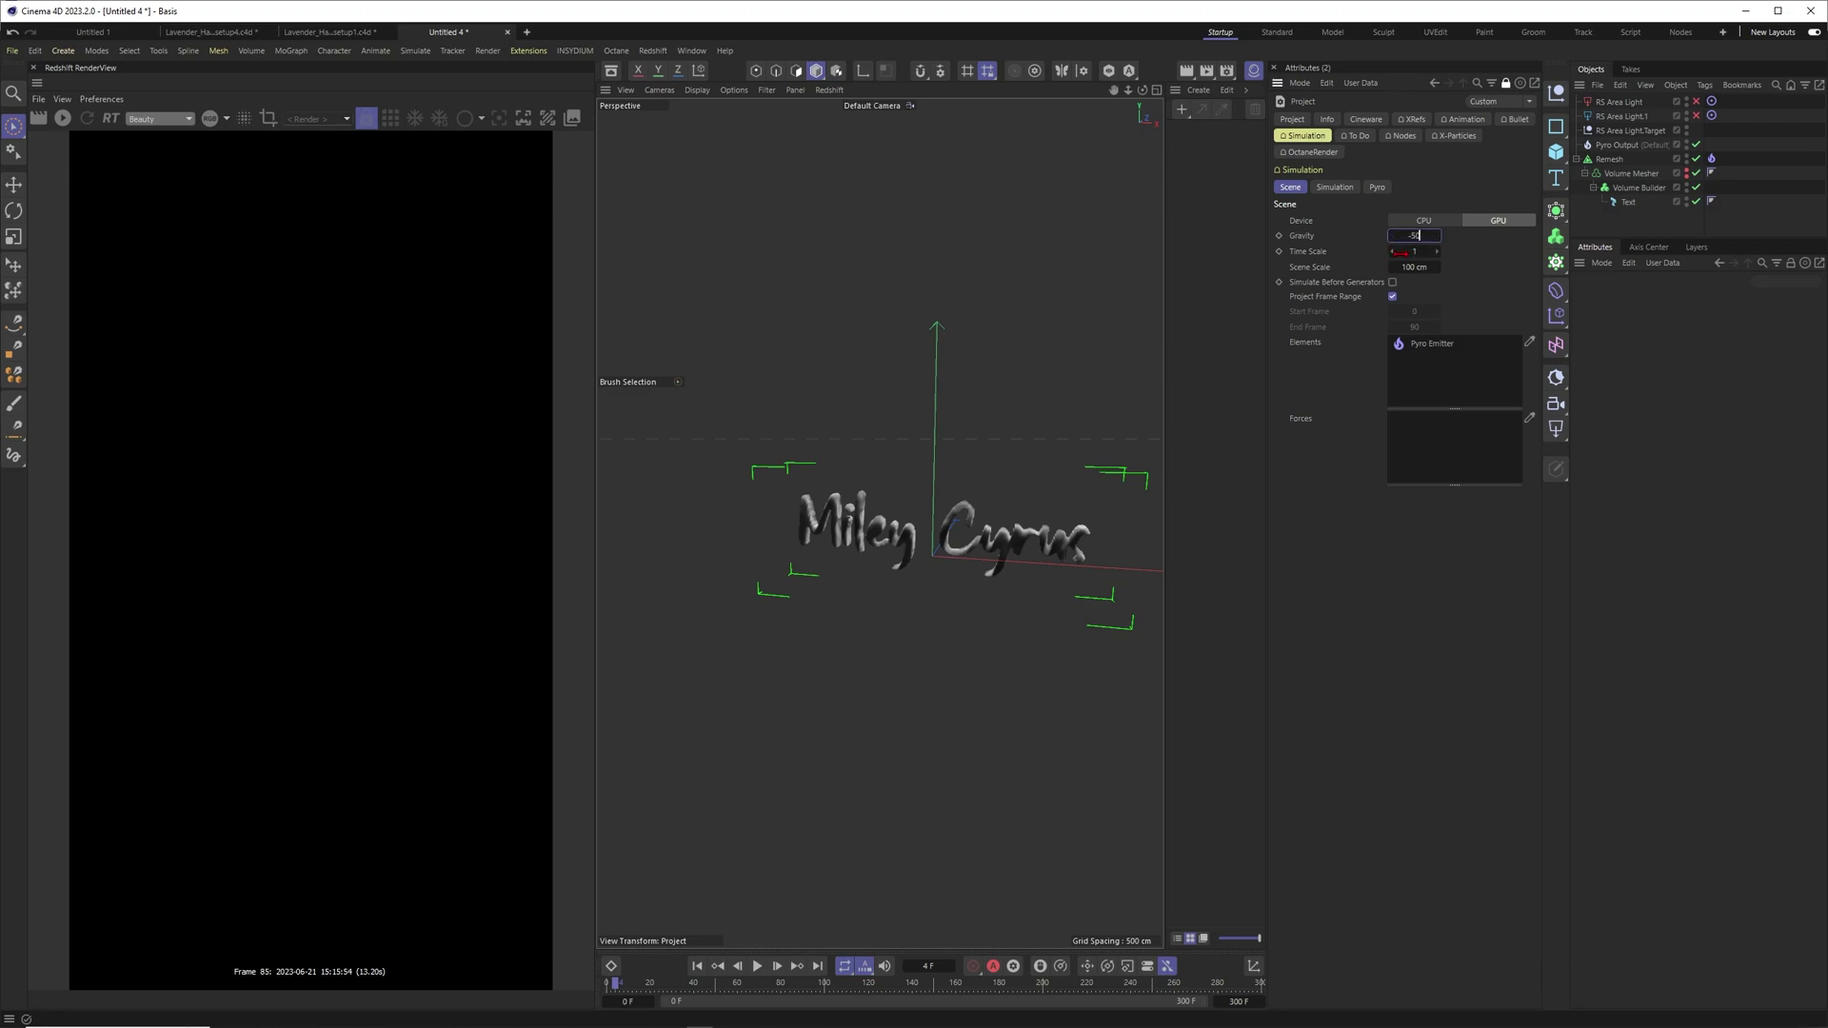
{"action": "left_click", "coordinate": [697, 965]}
{"action": "left_click", "coordinate": [756, 966]}
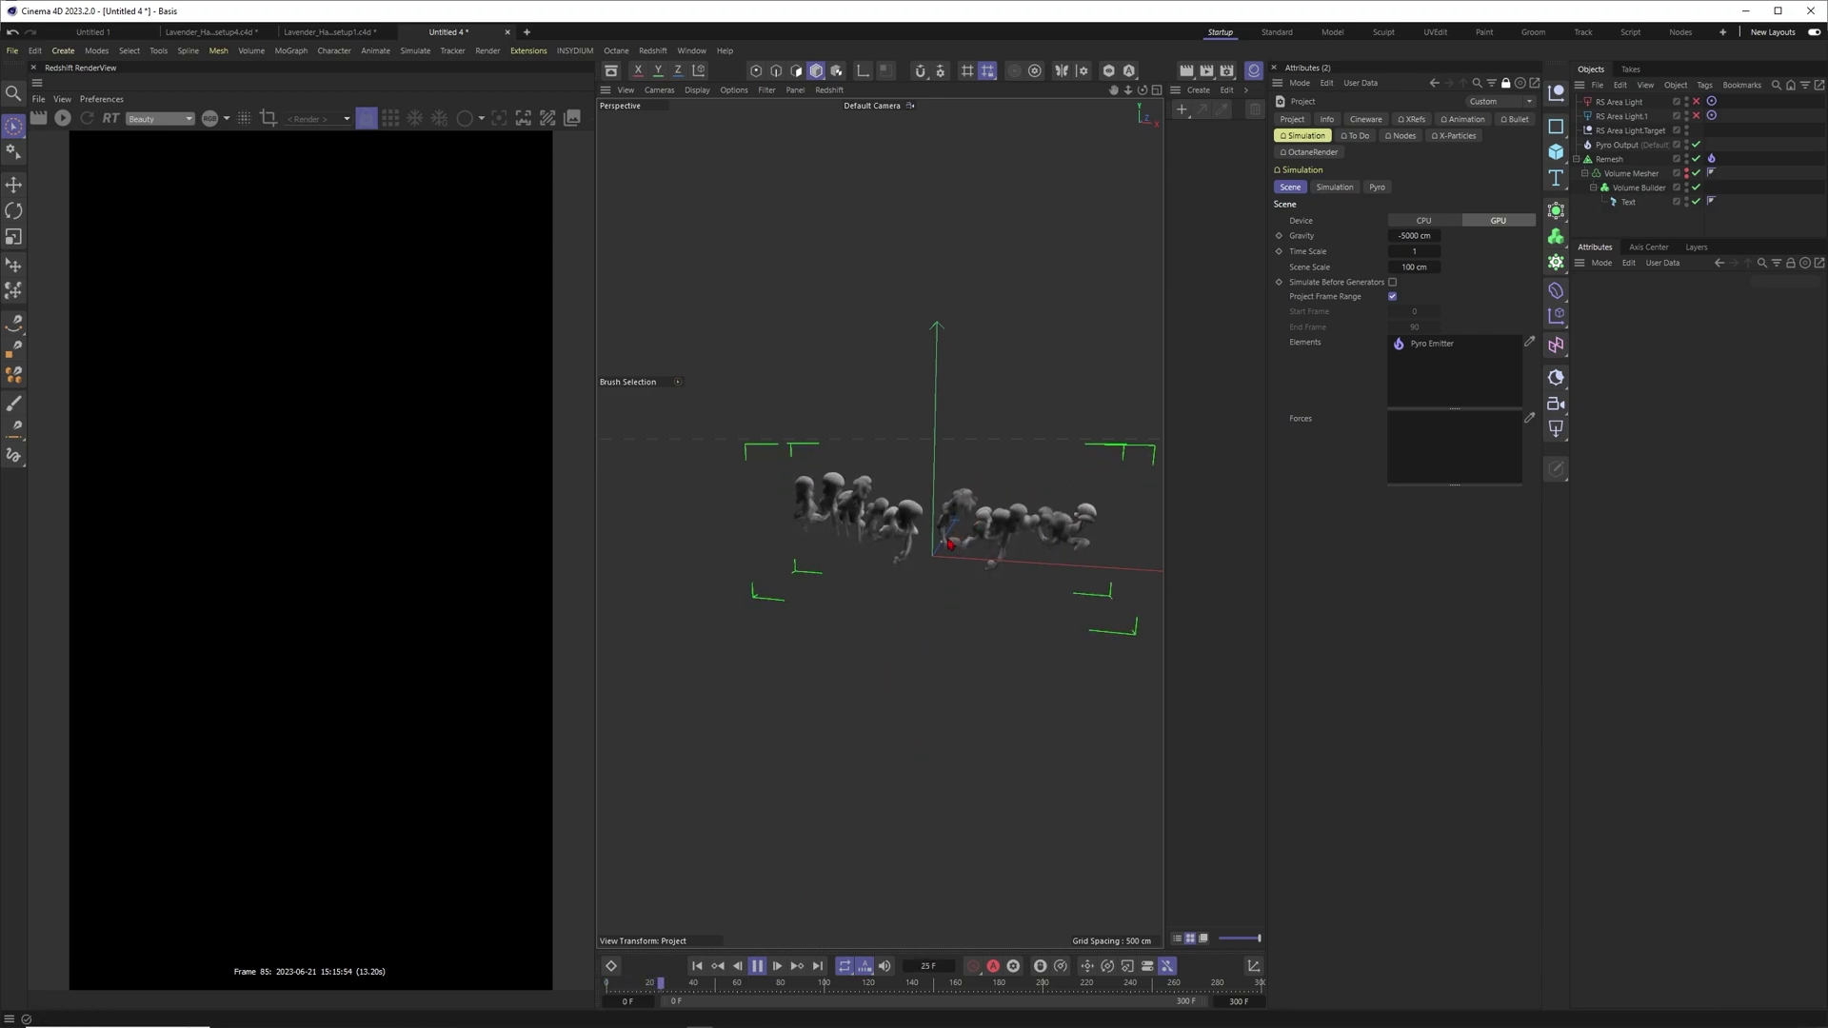
{"action": "key", "text": "F8"}
{"action": "right_click_drag", "start_coordinate": [896, 500], "coordinate": [912, 504], "text": "alt"}
{"action": "left_click_drag", "start_coordinate": [895, 500], "coordinate": [938, 508], "text": "alt"}
{"action": "middle_click_drag", "start_coordinate": [938, 507], "coordinate": [866, 510], "text": "alt"}
{"action": "right_click_drag", "start_coordinate": [876, 505], "coordinate": [963, 498], "text": "alt"}
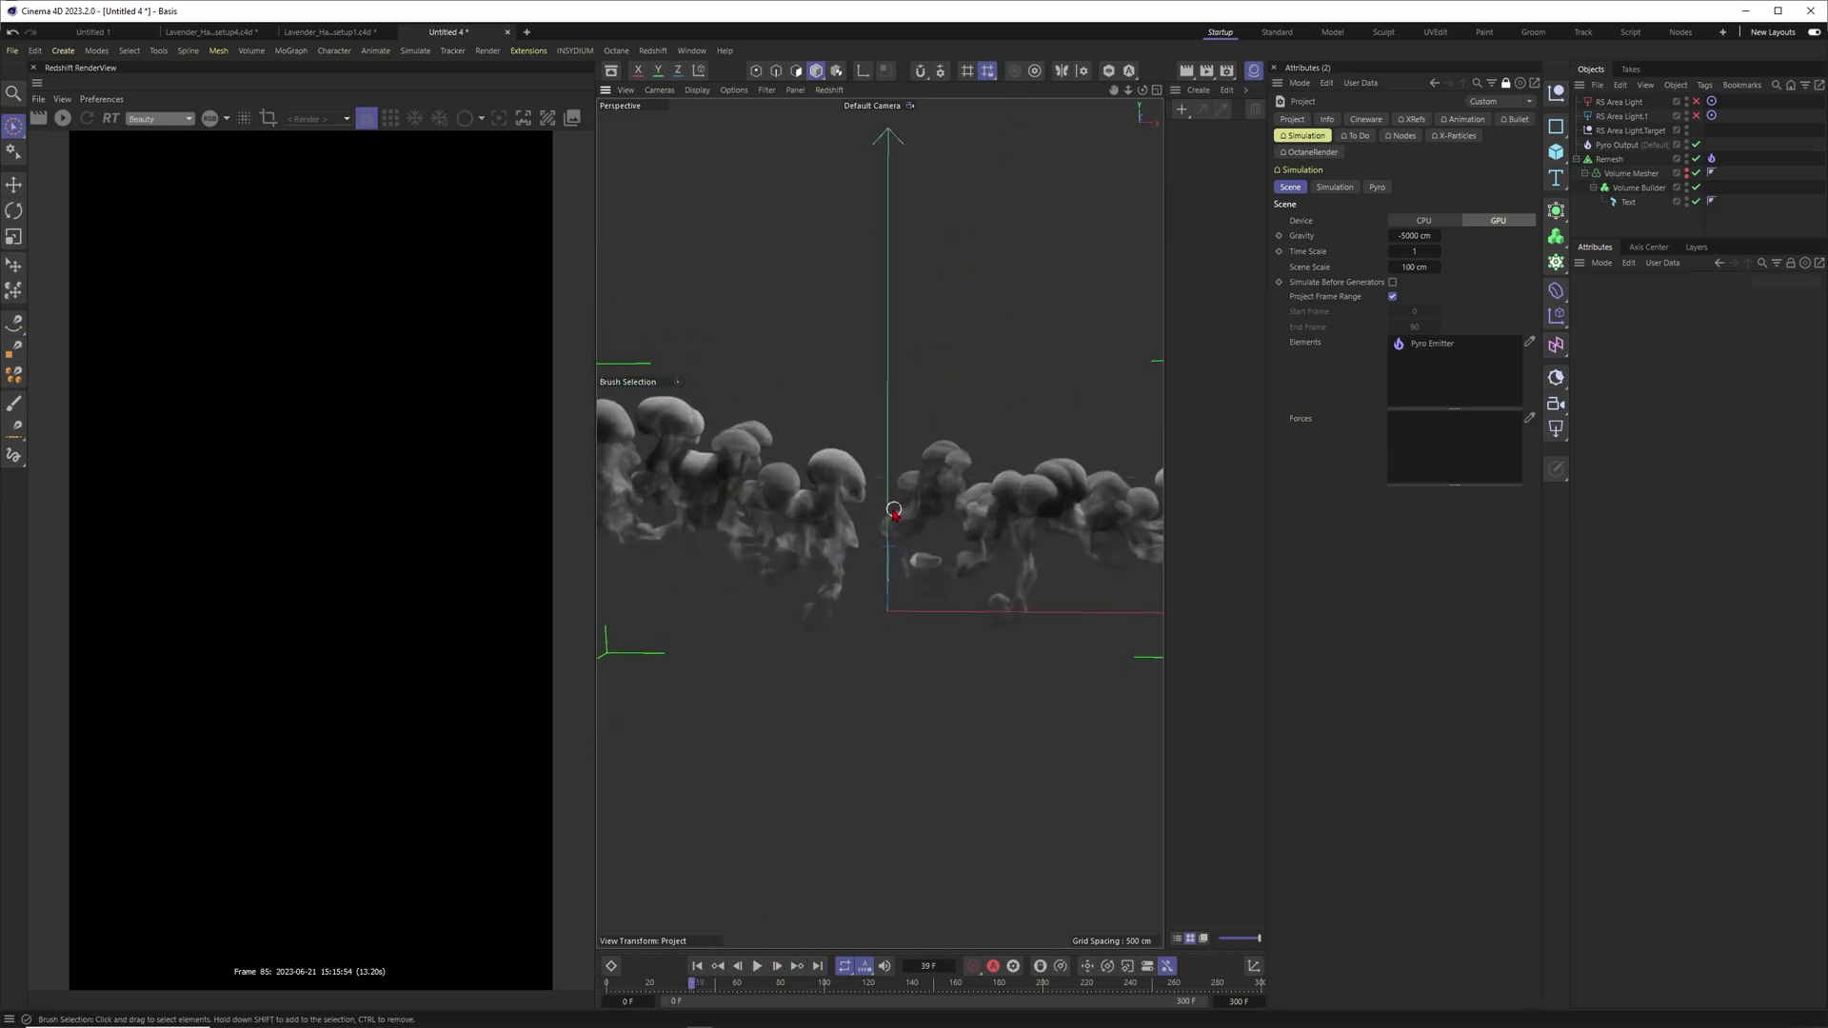
{"action": "left_click_drag", "start_coordinate": [868, 512], "coordinate": [816, 450], "text": "alt"}
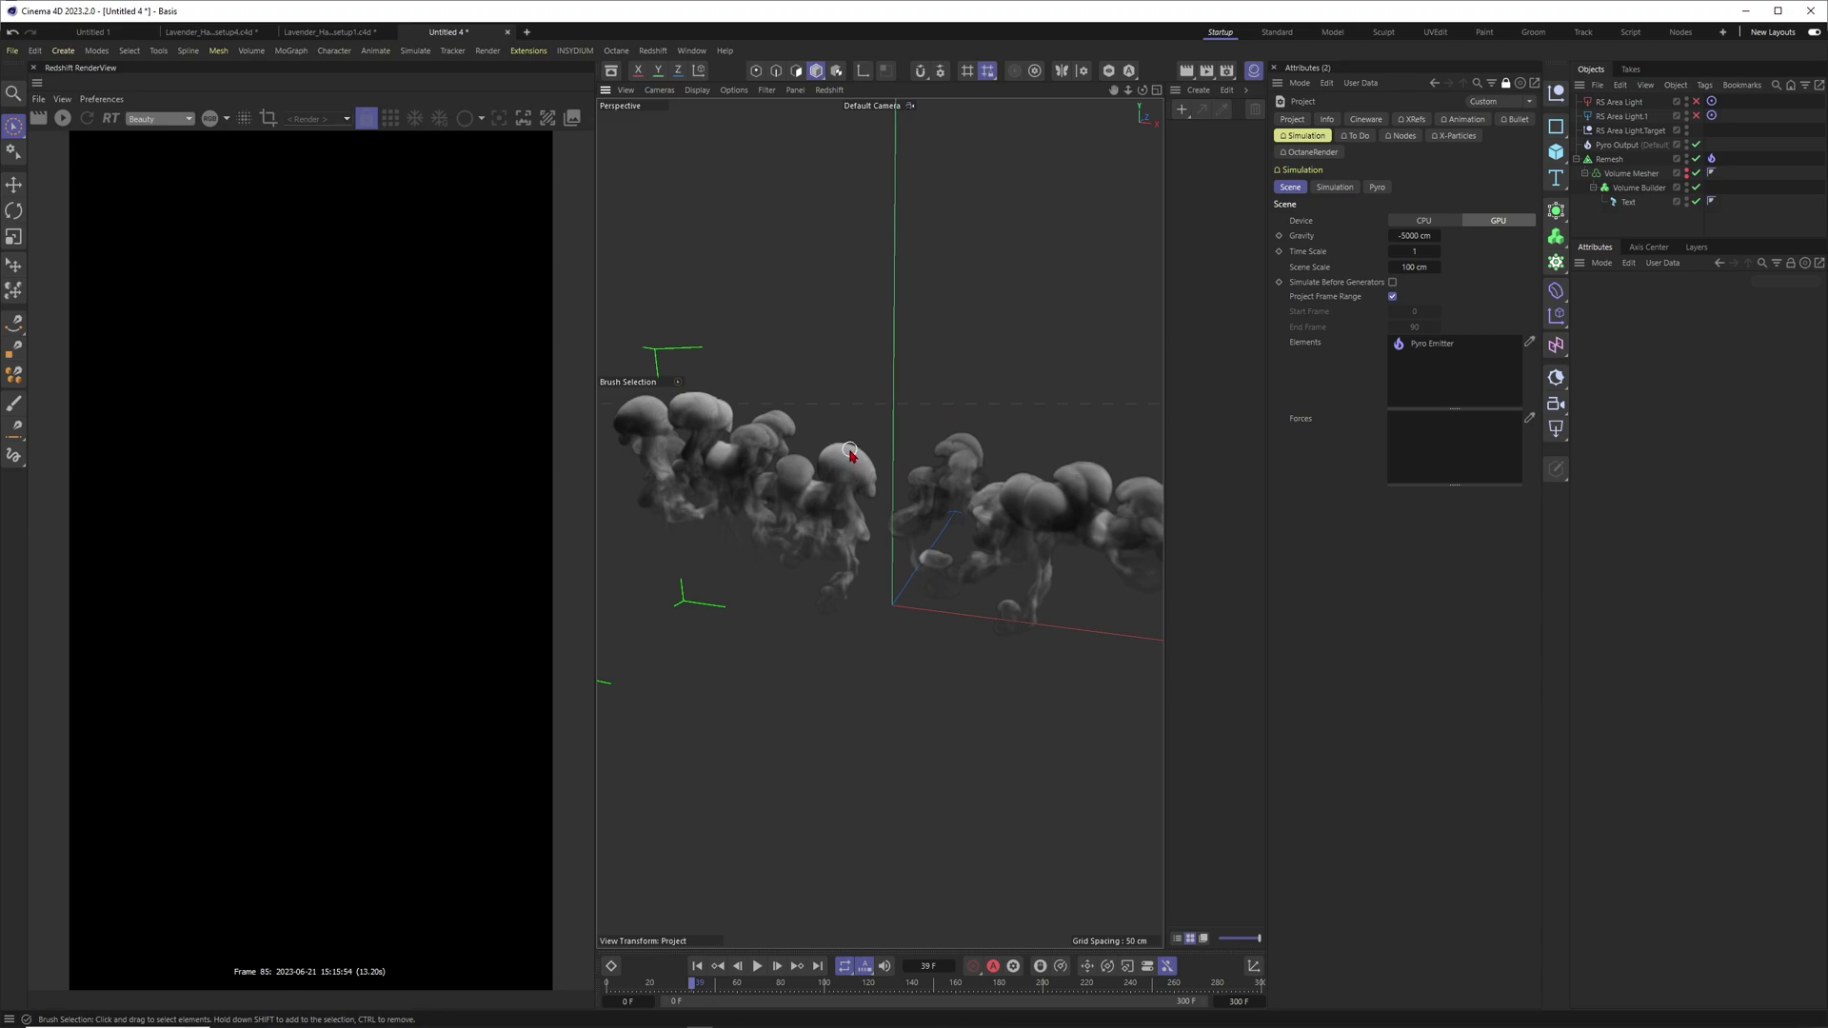
Start the live Redshift render and assign a new Redshift Pyro Volume material to the Pyro Output object
{"action": "left_click", "coordinate": [63, 118]}
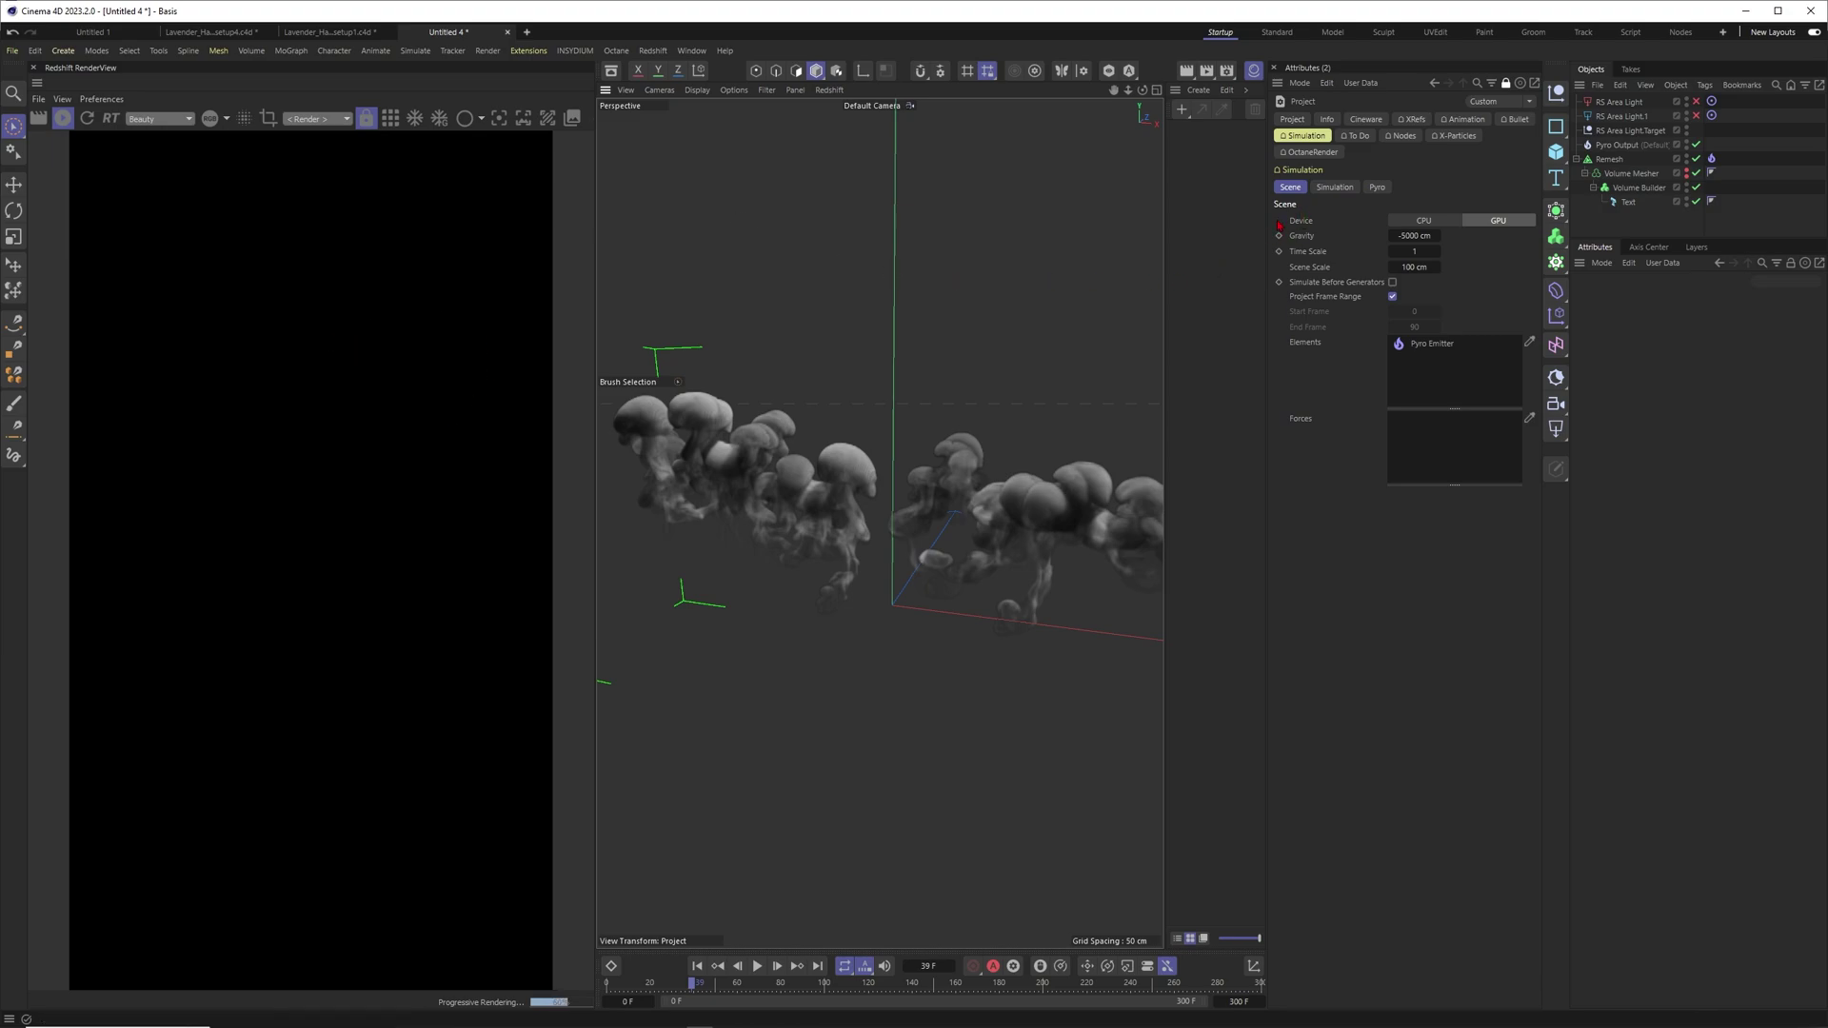
{"action": "left_click_drag", "start_coordinate": [1266, 245], "coordinate": [1328, 246]}
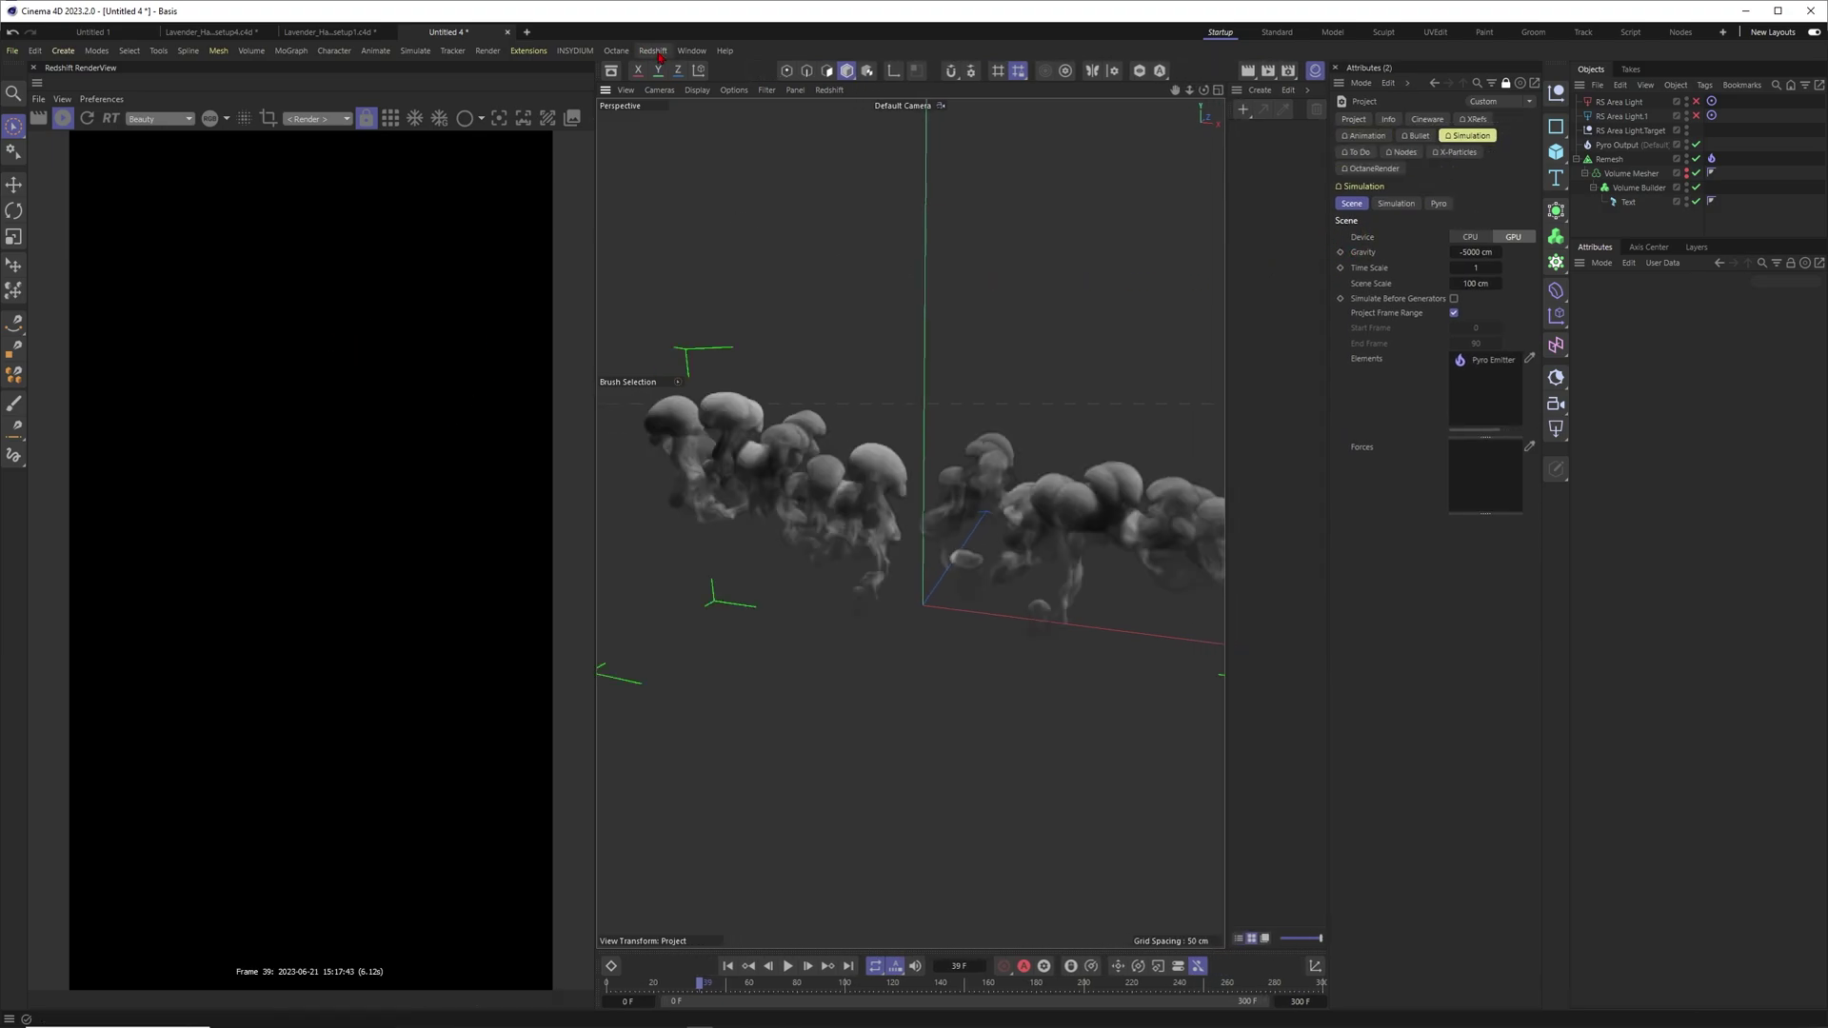
{"action": "left_click", "coordinate": [654, 50]}
{"action": "mouse_move", "coordinate": [676, 124]}
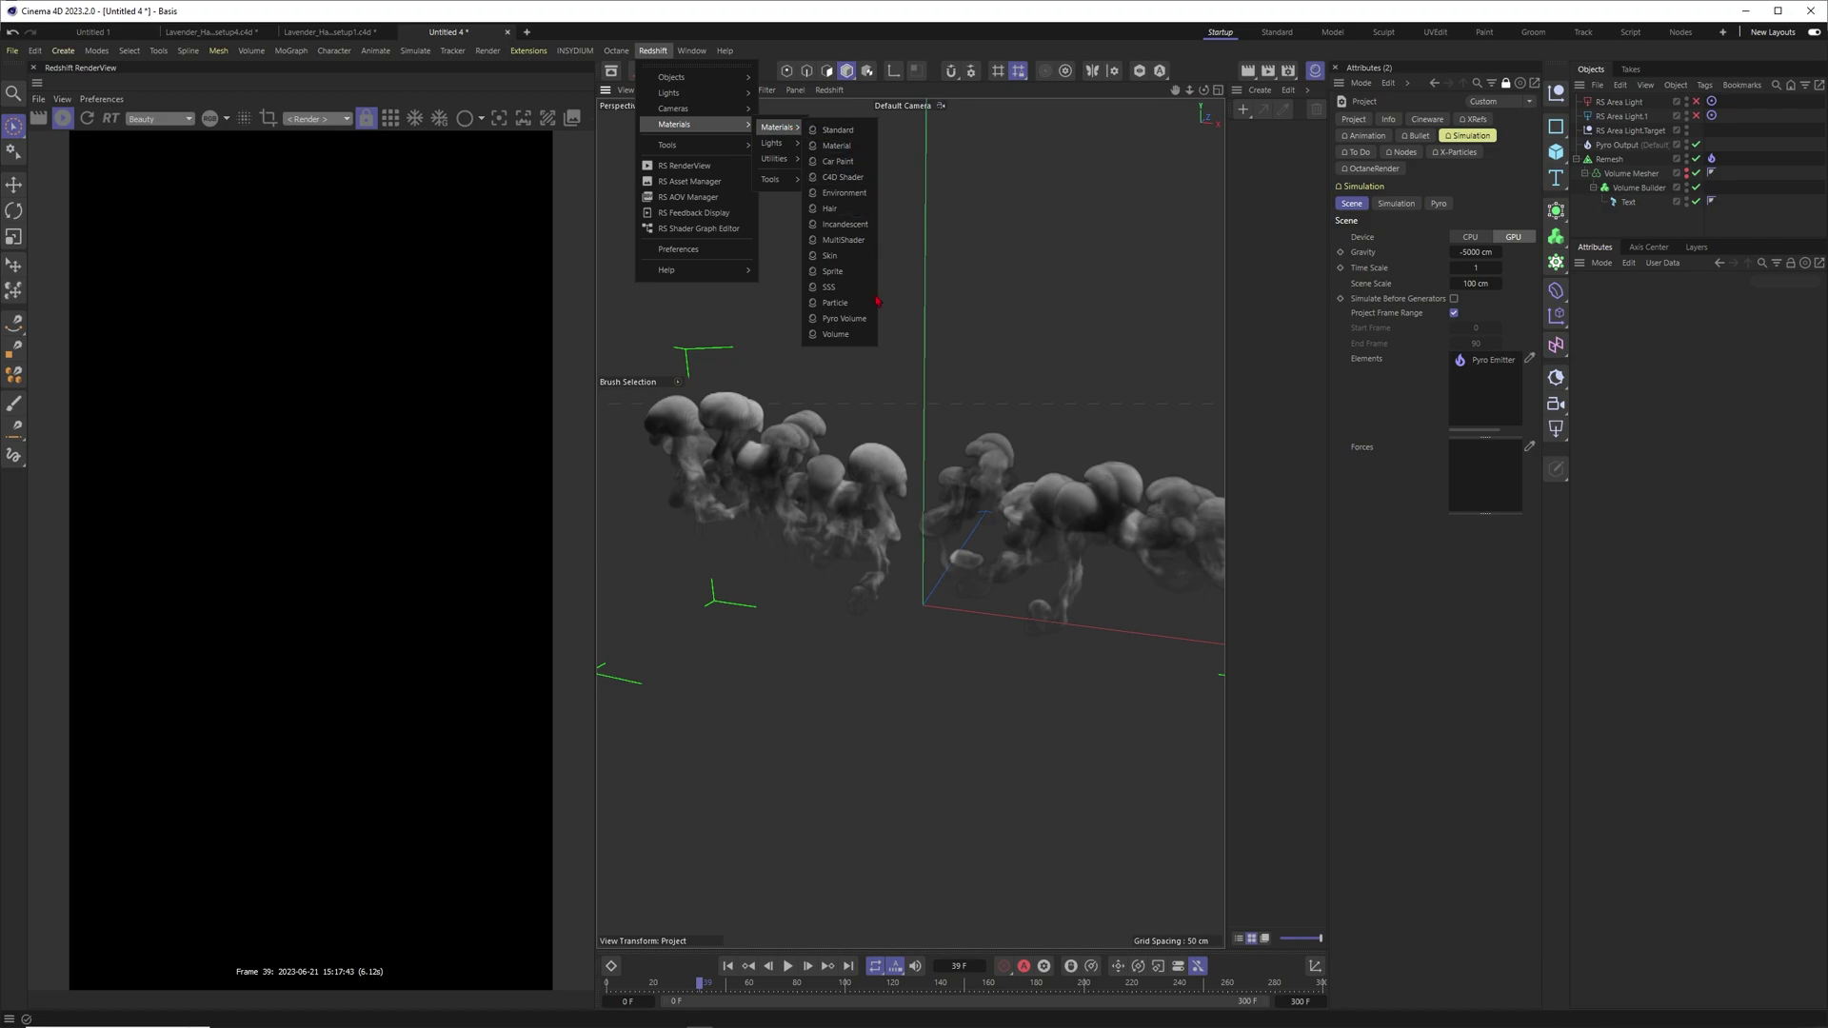
{"action": "left_click", "coordinate": [855, 326]}
{"action": "left_click_drag", "start_coordinate": [1341, 247], "coordinate": [1630, 147]}
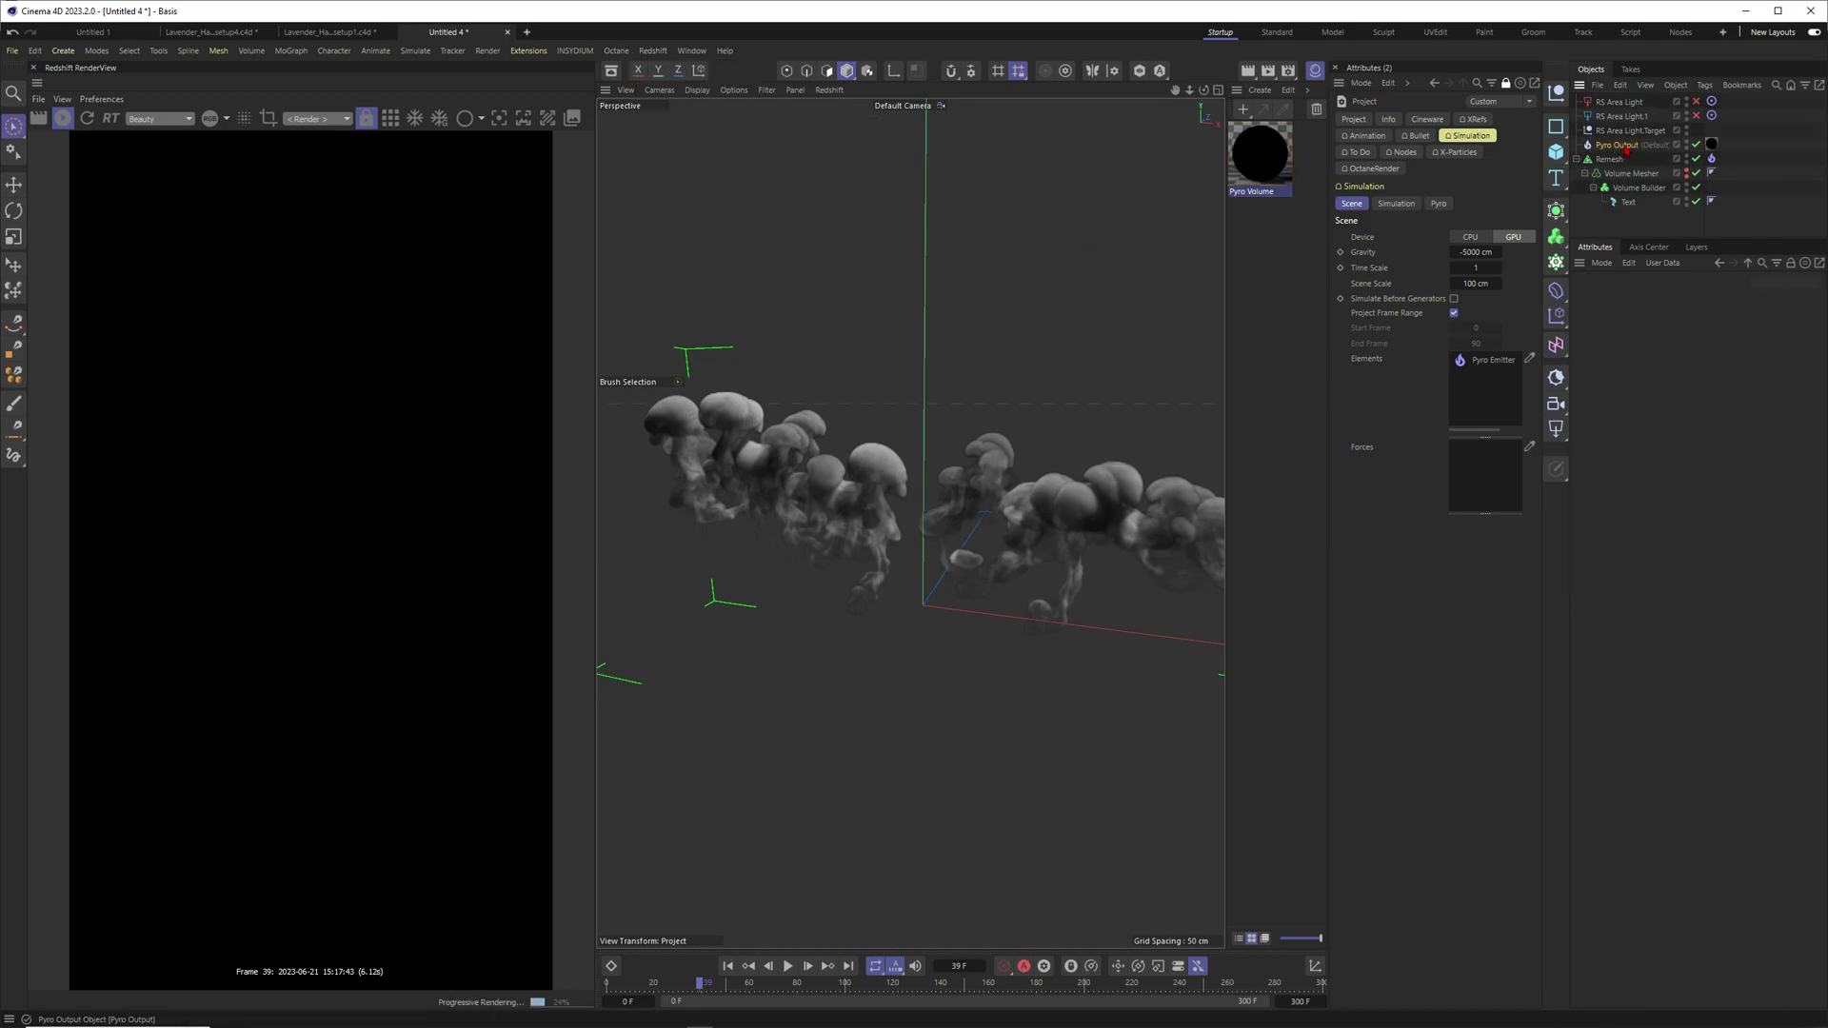
{"action": "left_click", "coordinate": [1621, 146]}
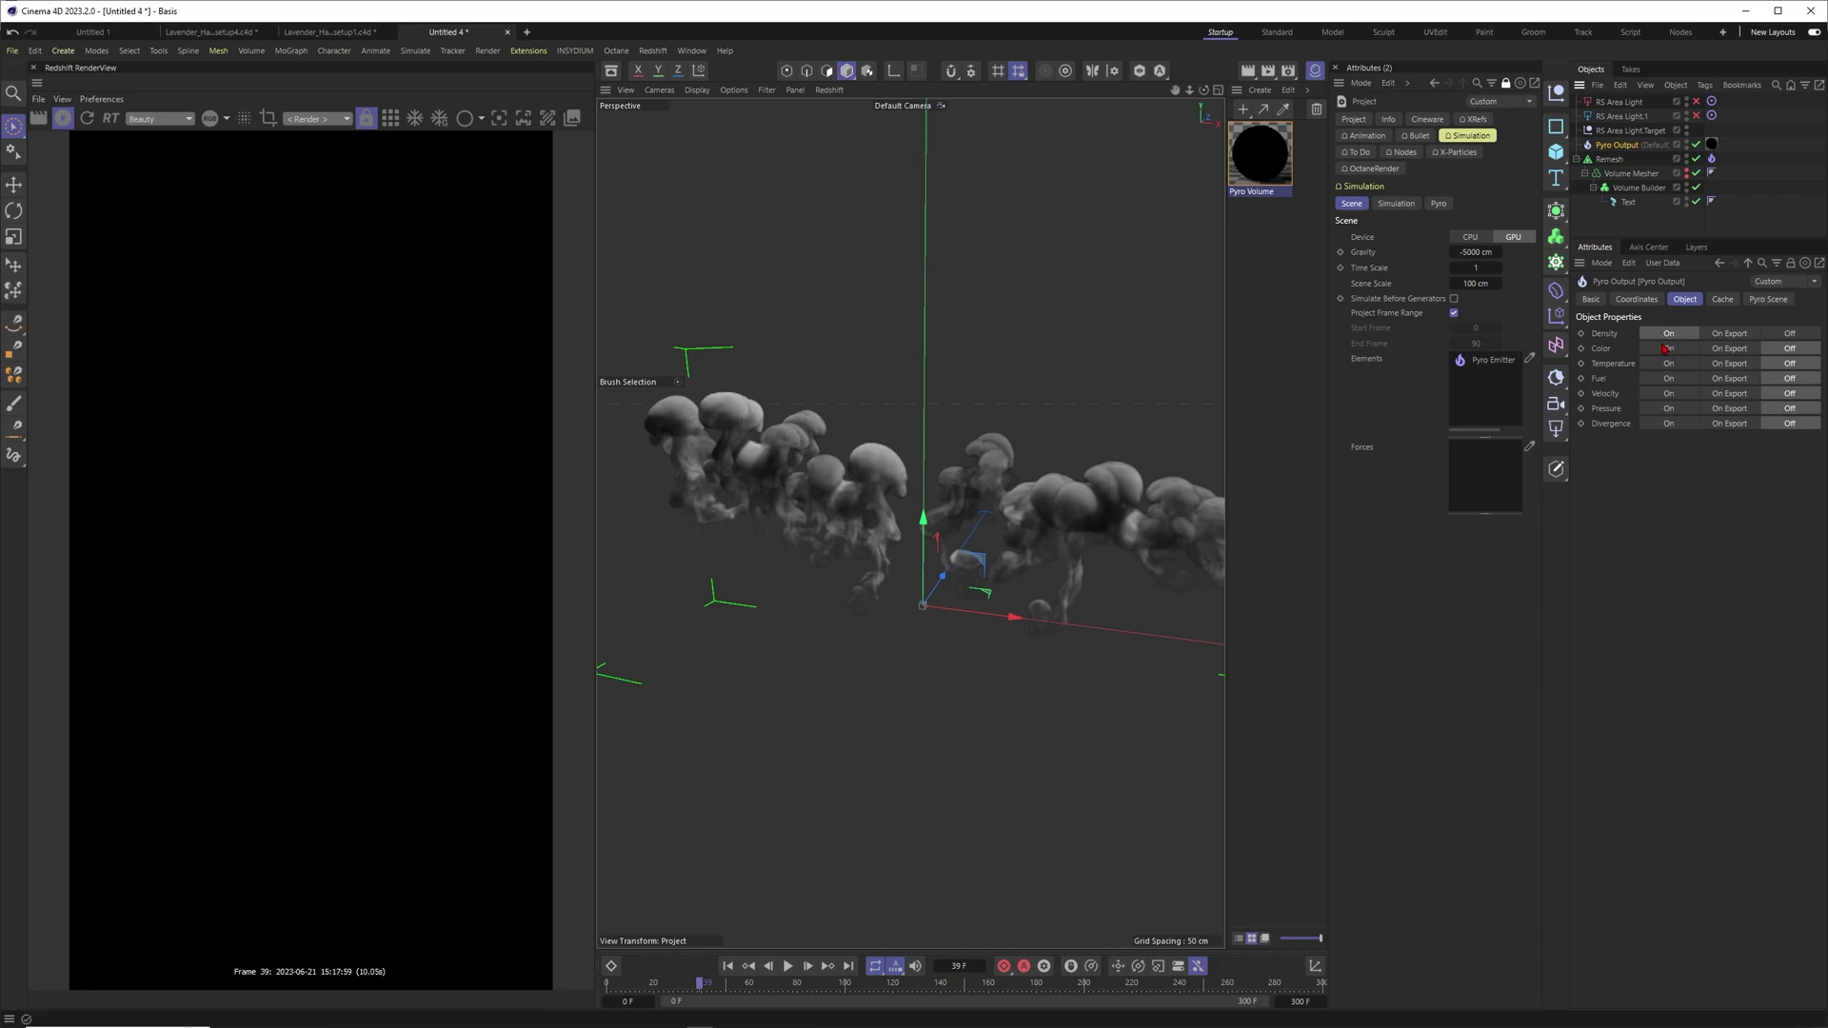
{"action": "left_click", "coordinate": [1711, 144]}
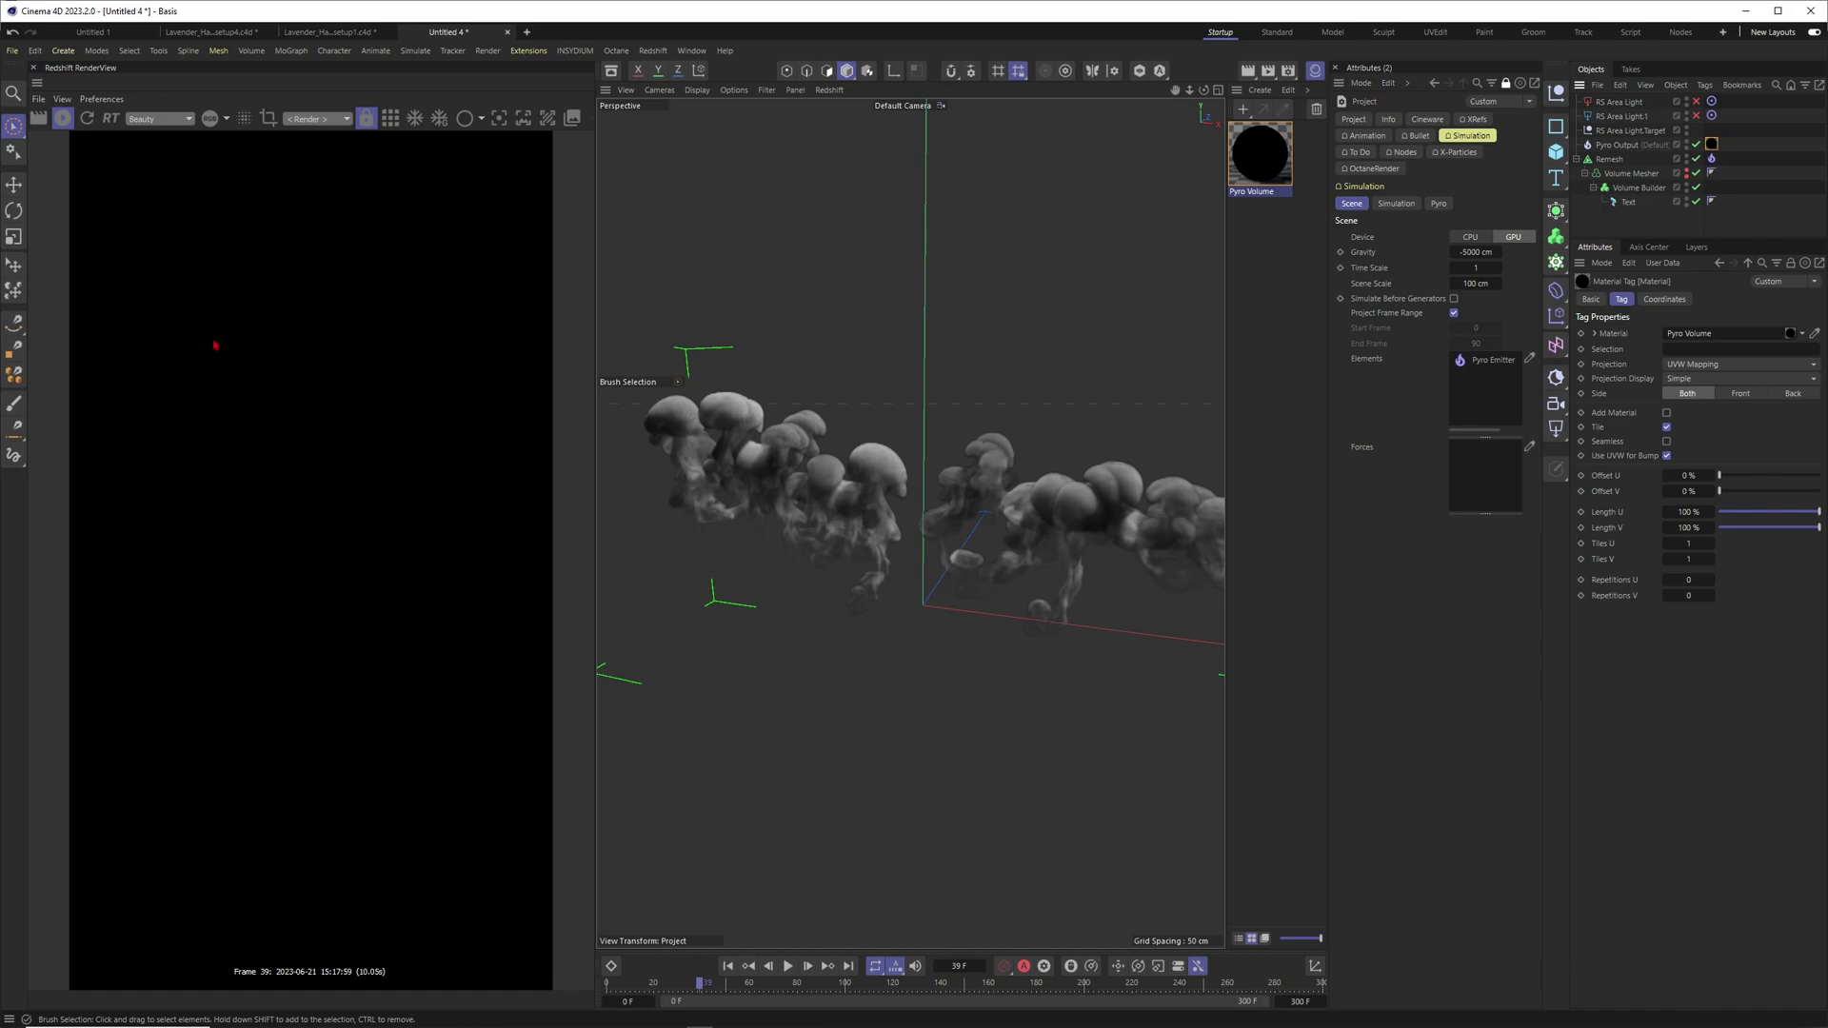
Enable both Redshift area lights and frame the smoke so its lighting can be judged in a wider render preview
{"action": "scroll", "coordinate": [806, 442], "scroll_direction": "down", "scroll_amount": 4}
{"action": "scroll", "coordinate": [806, 443], "scroll_direction": "up", "scroll_amount": 1}
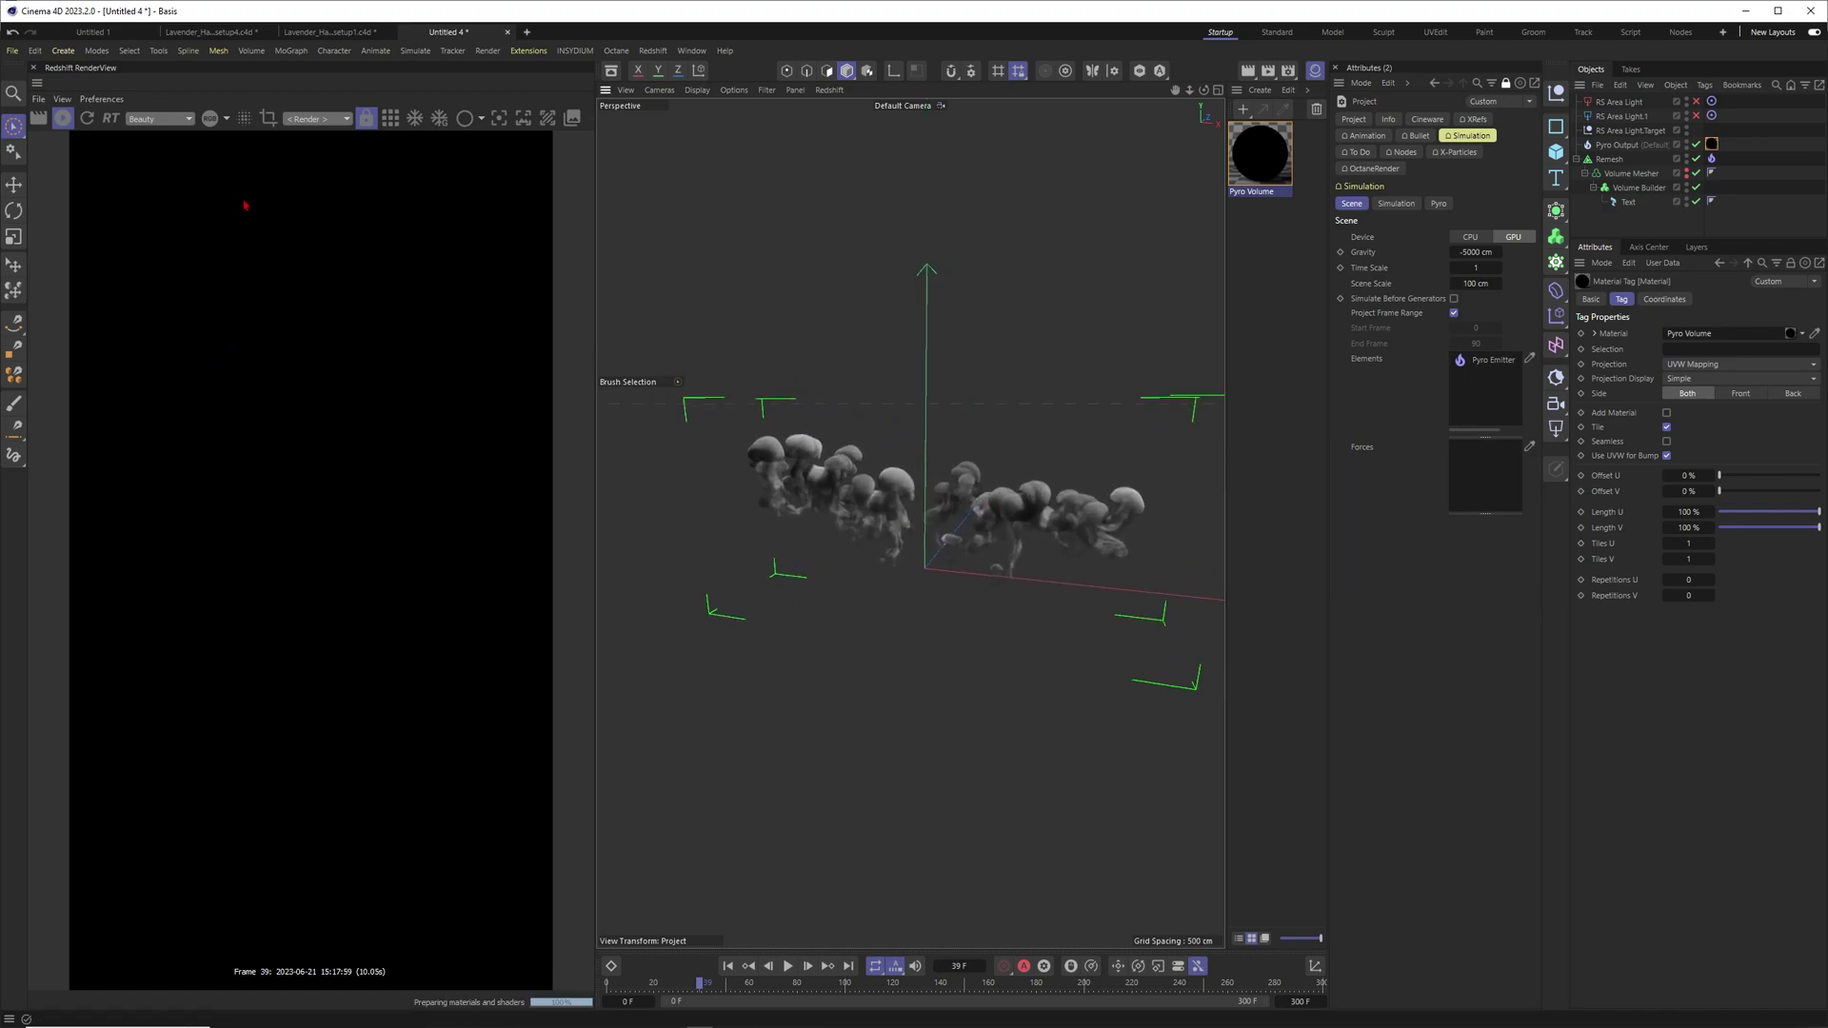
{"action": "left_click", "coordinate": [1618, 101]}
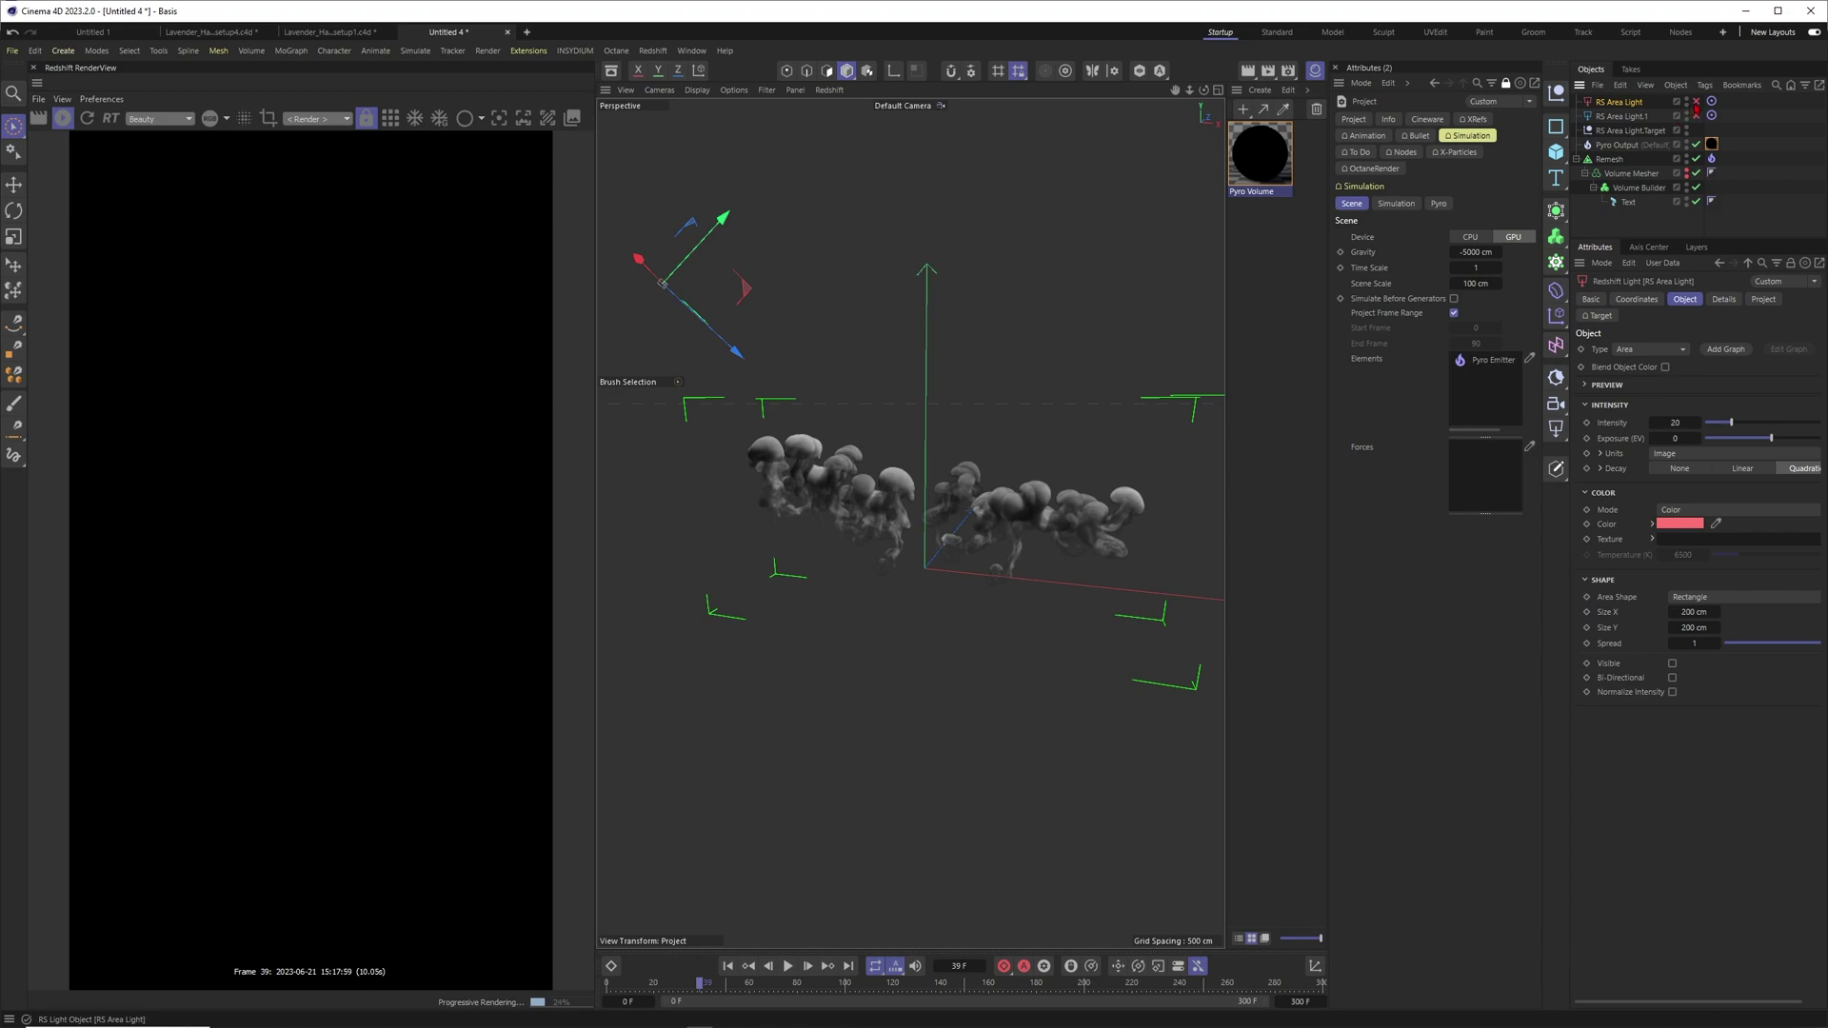
{"action": "left_click", "coordinate": [1696, 101]}
{"action": "left_click_drag", "start_coordinate": [843, 509], "coordinate": [810, 474], "text": "alt"}
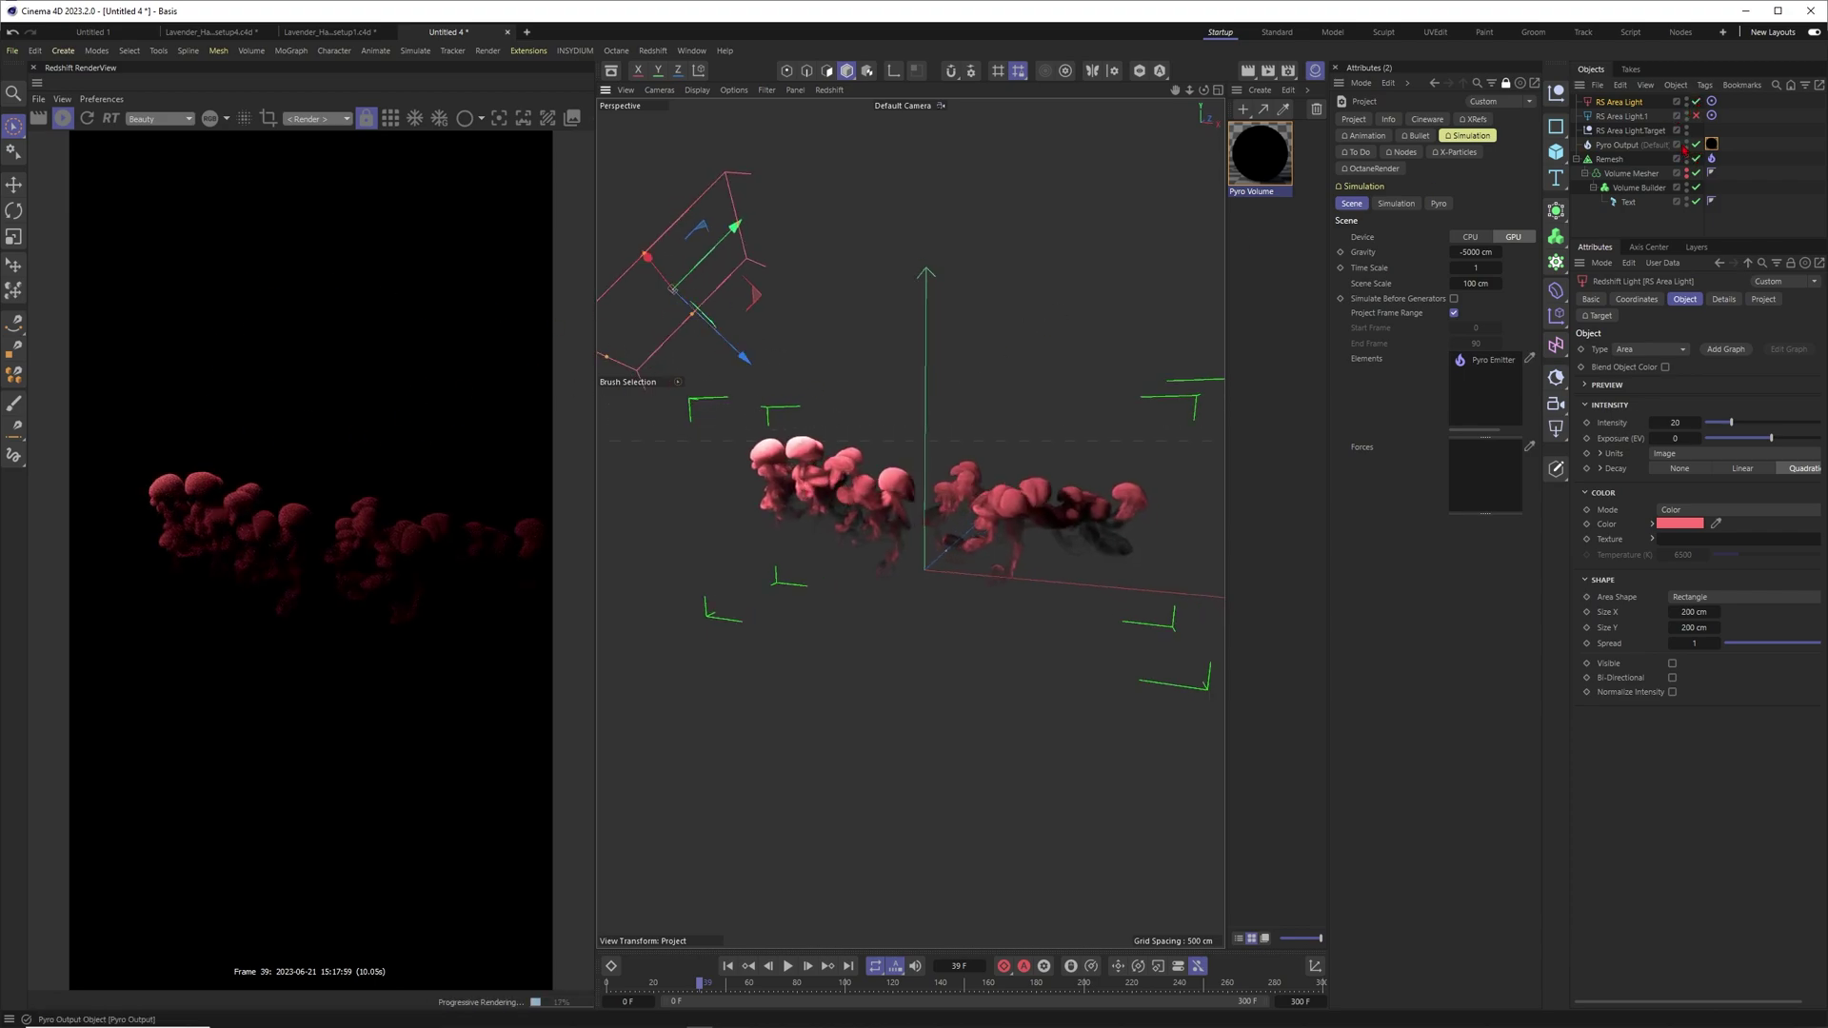
{"action": "left_click", "coordinate": [1696, 115]}
{"action": "middle_click_drag", "start_coordinate": [1104, 509], "coordinate": [1003, 400], "text": "alt"}
{"action": "left_click_drag", "start_coordinate": [1002, 399], "coordinate": [934, 403], "text": "alt"}
{"action": "scroll", "coordinate": [942, 392], "scroll_direction": "down", "scroll_amount": 5}
{"action": "scroll", "coordinate": [933, 402], "scroll_direction": "up", "scroll_amount": 5}
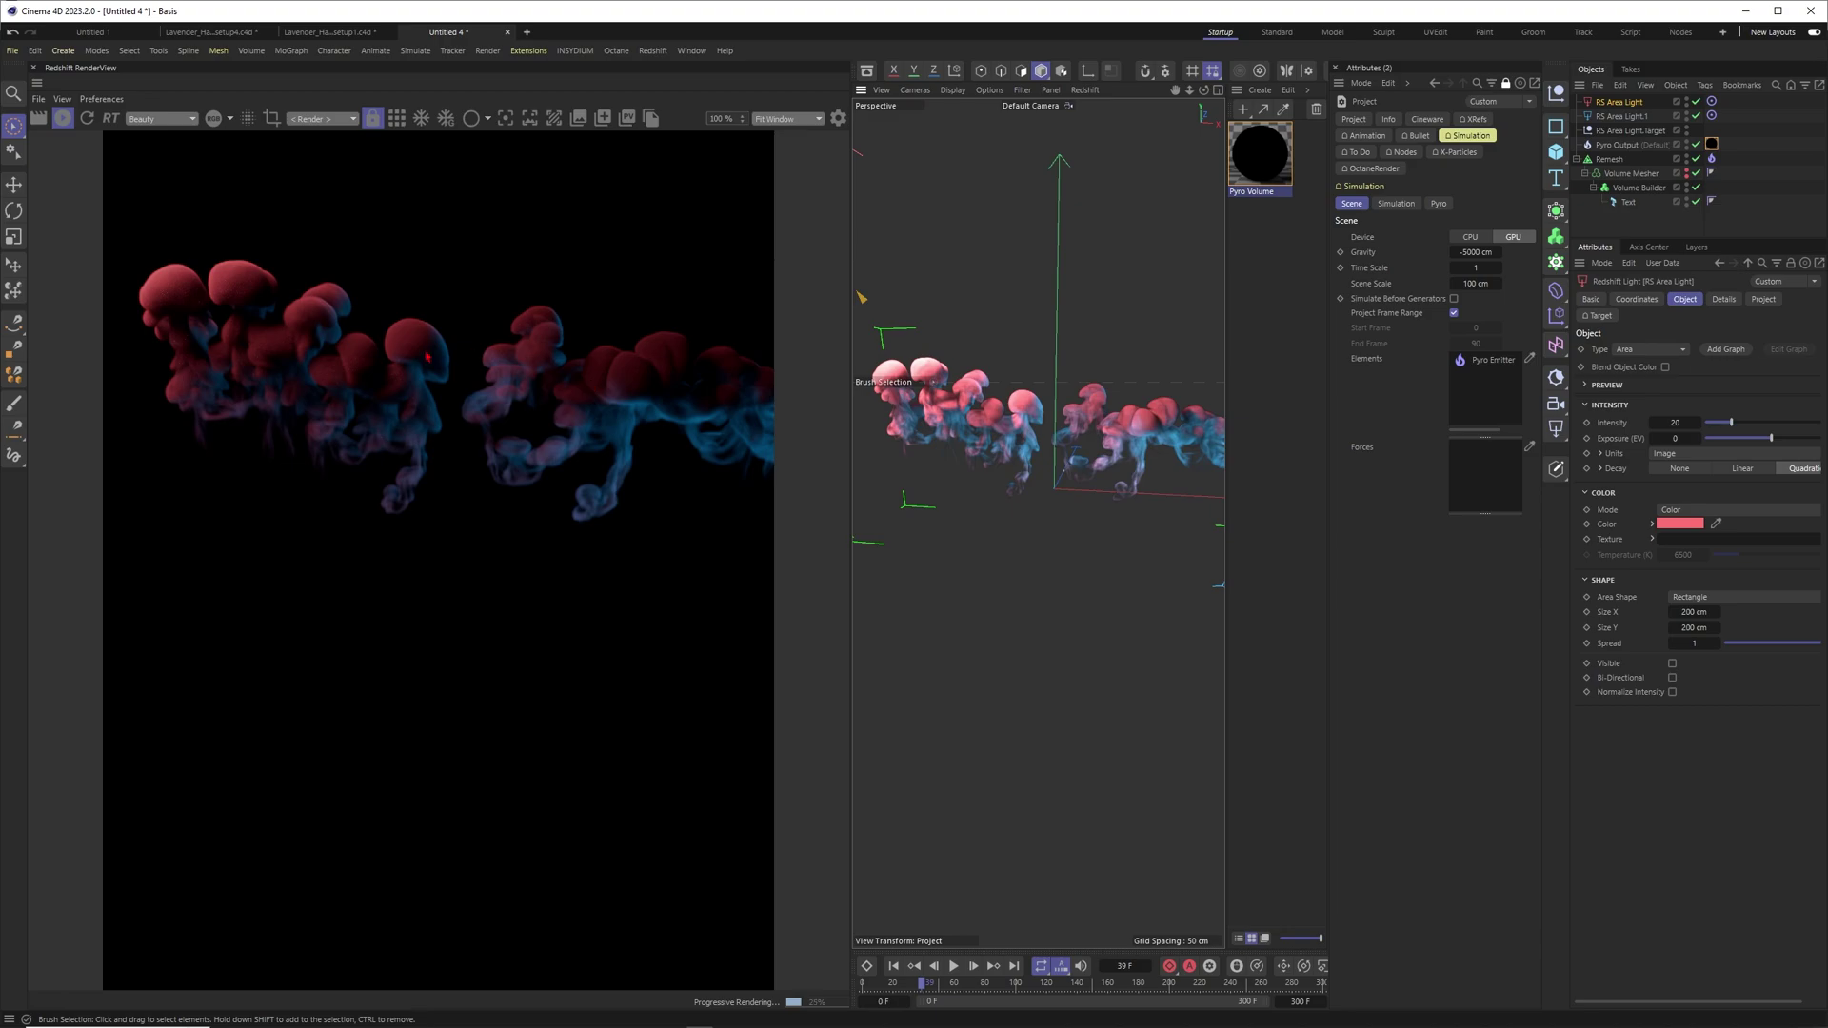
{"action": "middle_click_drag", "start_coordinate": [994, 417], "coordinate": [1007, 465], "text": "alt"}
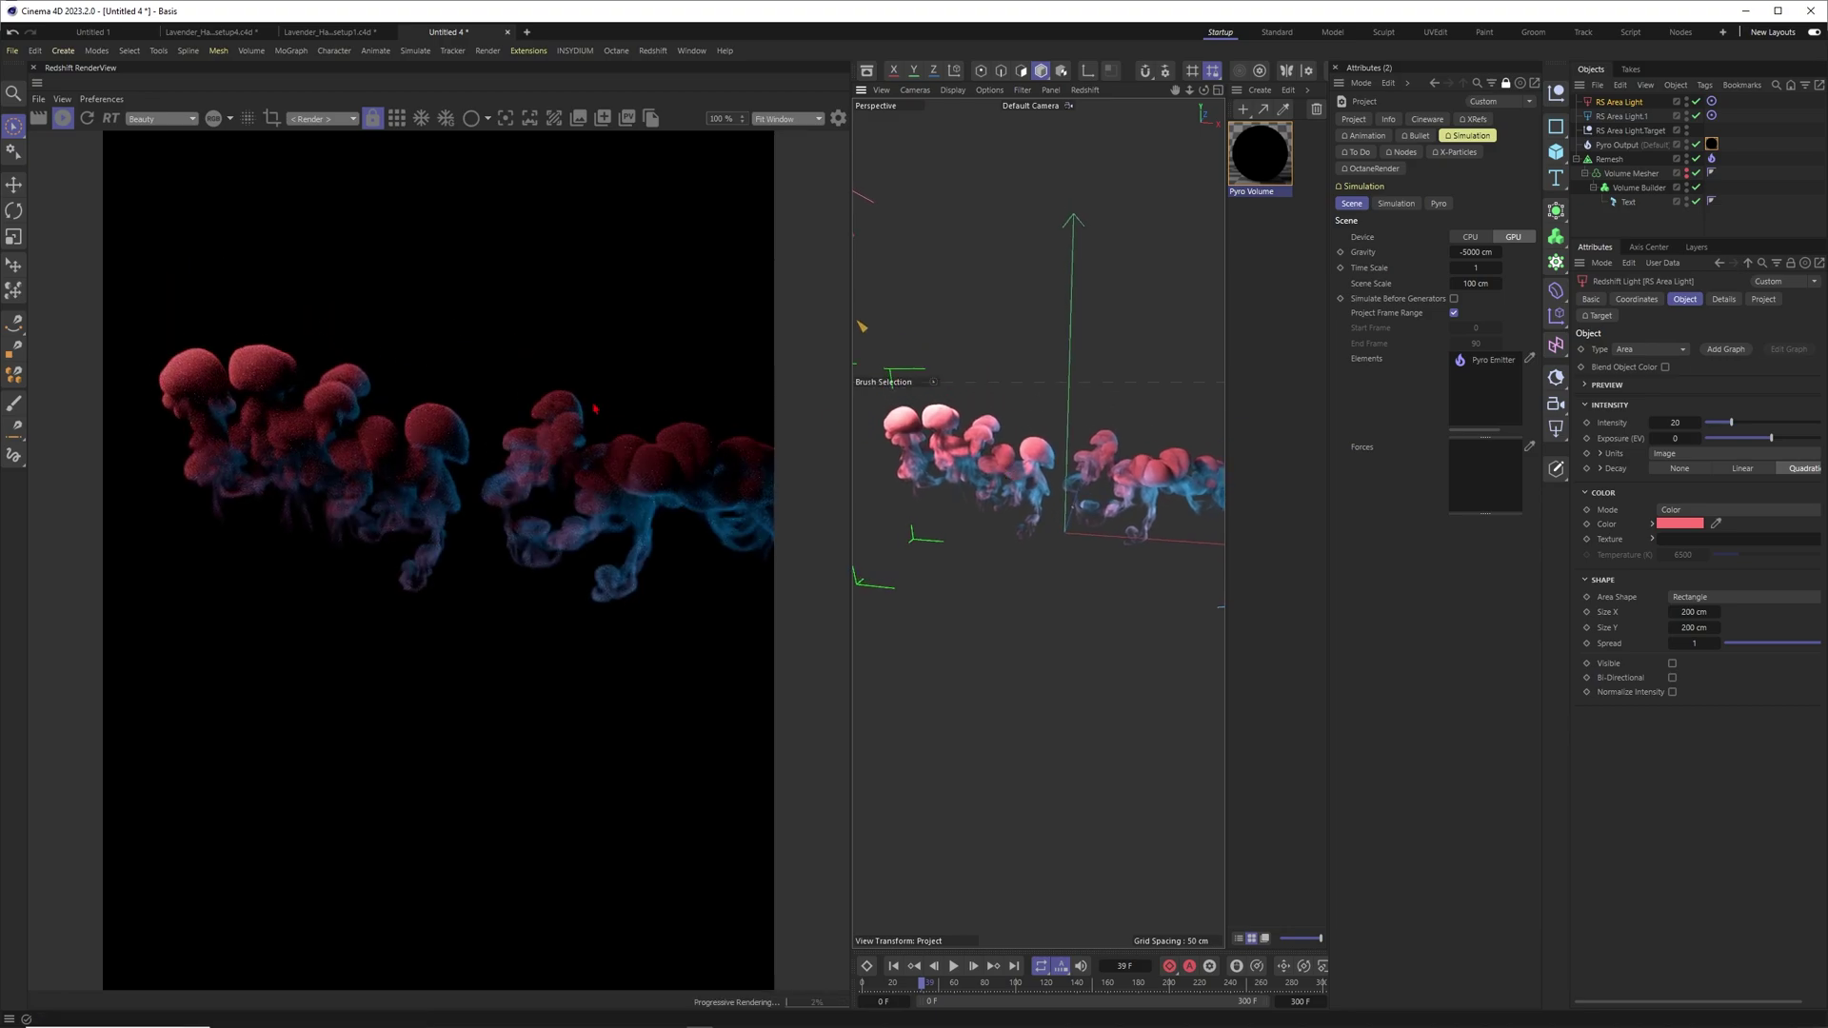
Show the Pyro Volume material's properties at full width, closing the extra project settings and hiding the material list
{"action": "left_click", "coordinate": [1257, 162]}
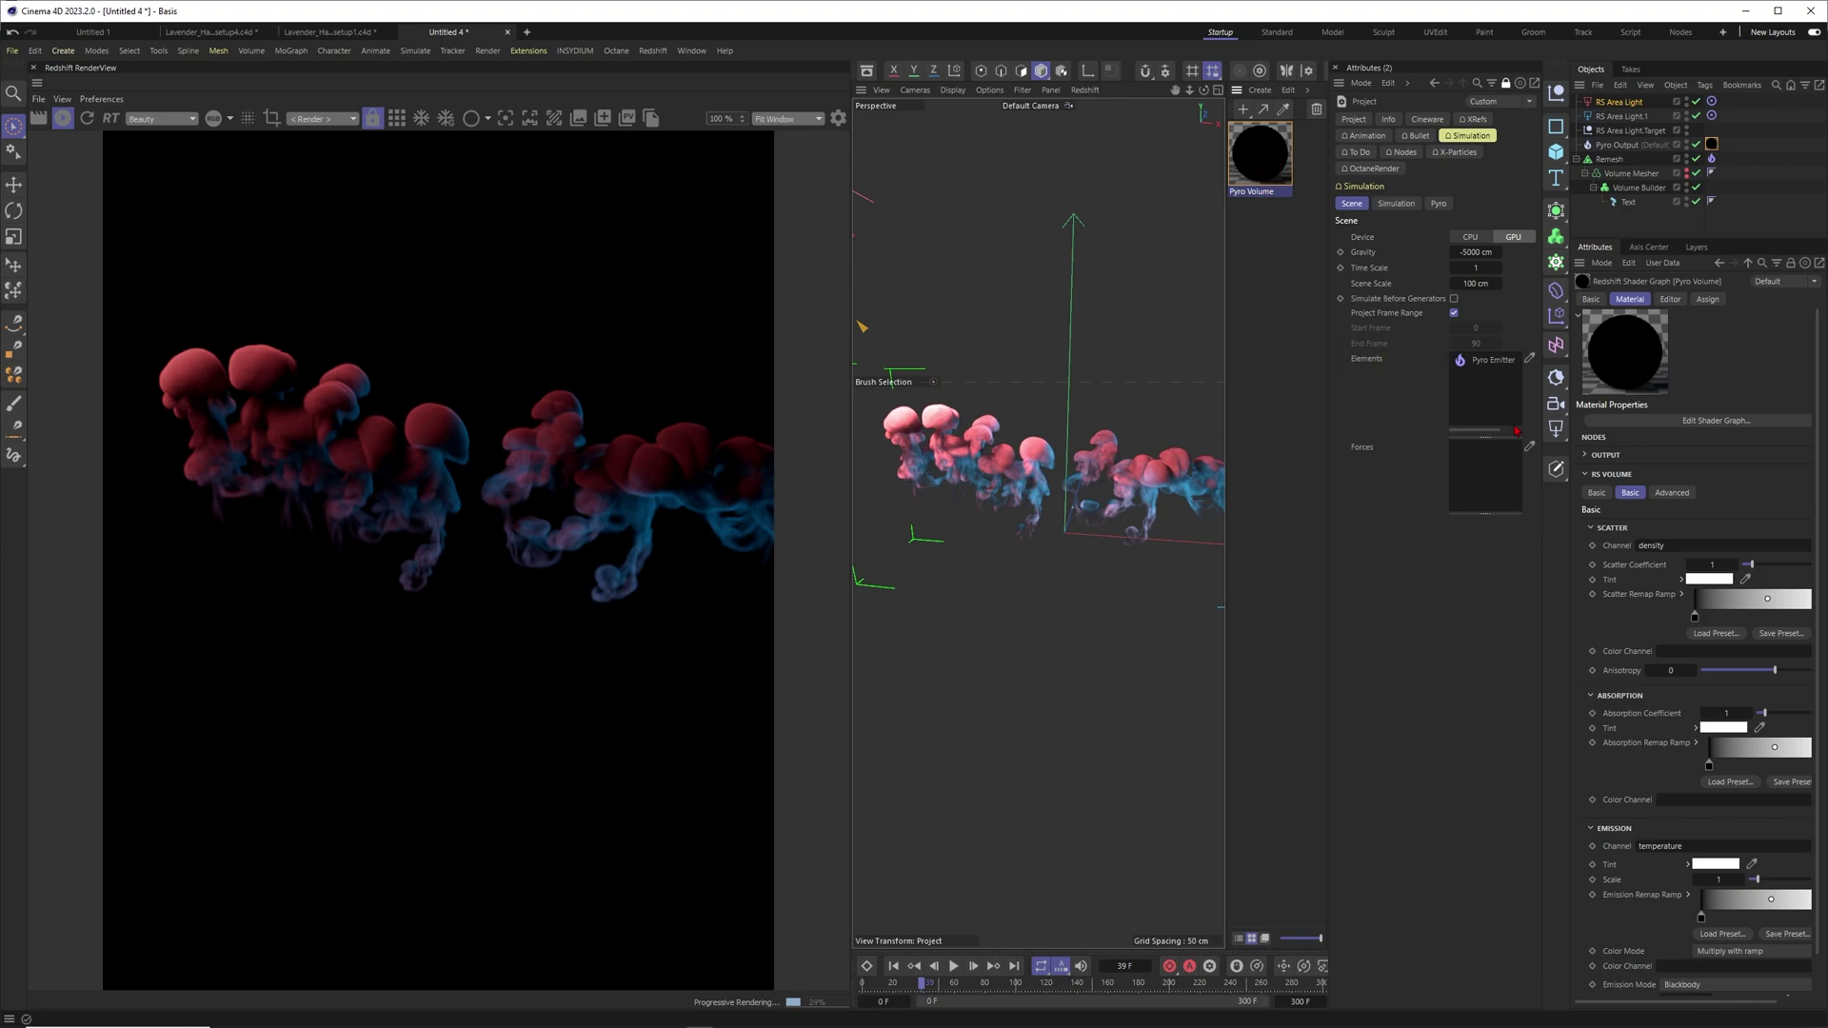
{"action": "left_click_drag", "start_coordinate": [1567, 538], "coordinate": [1464, 555]}
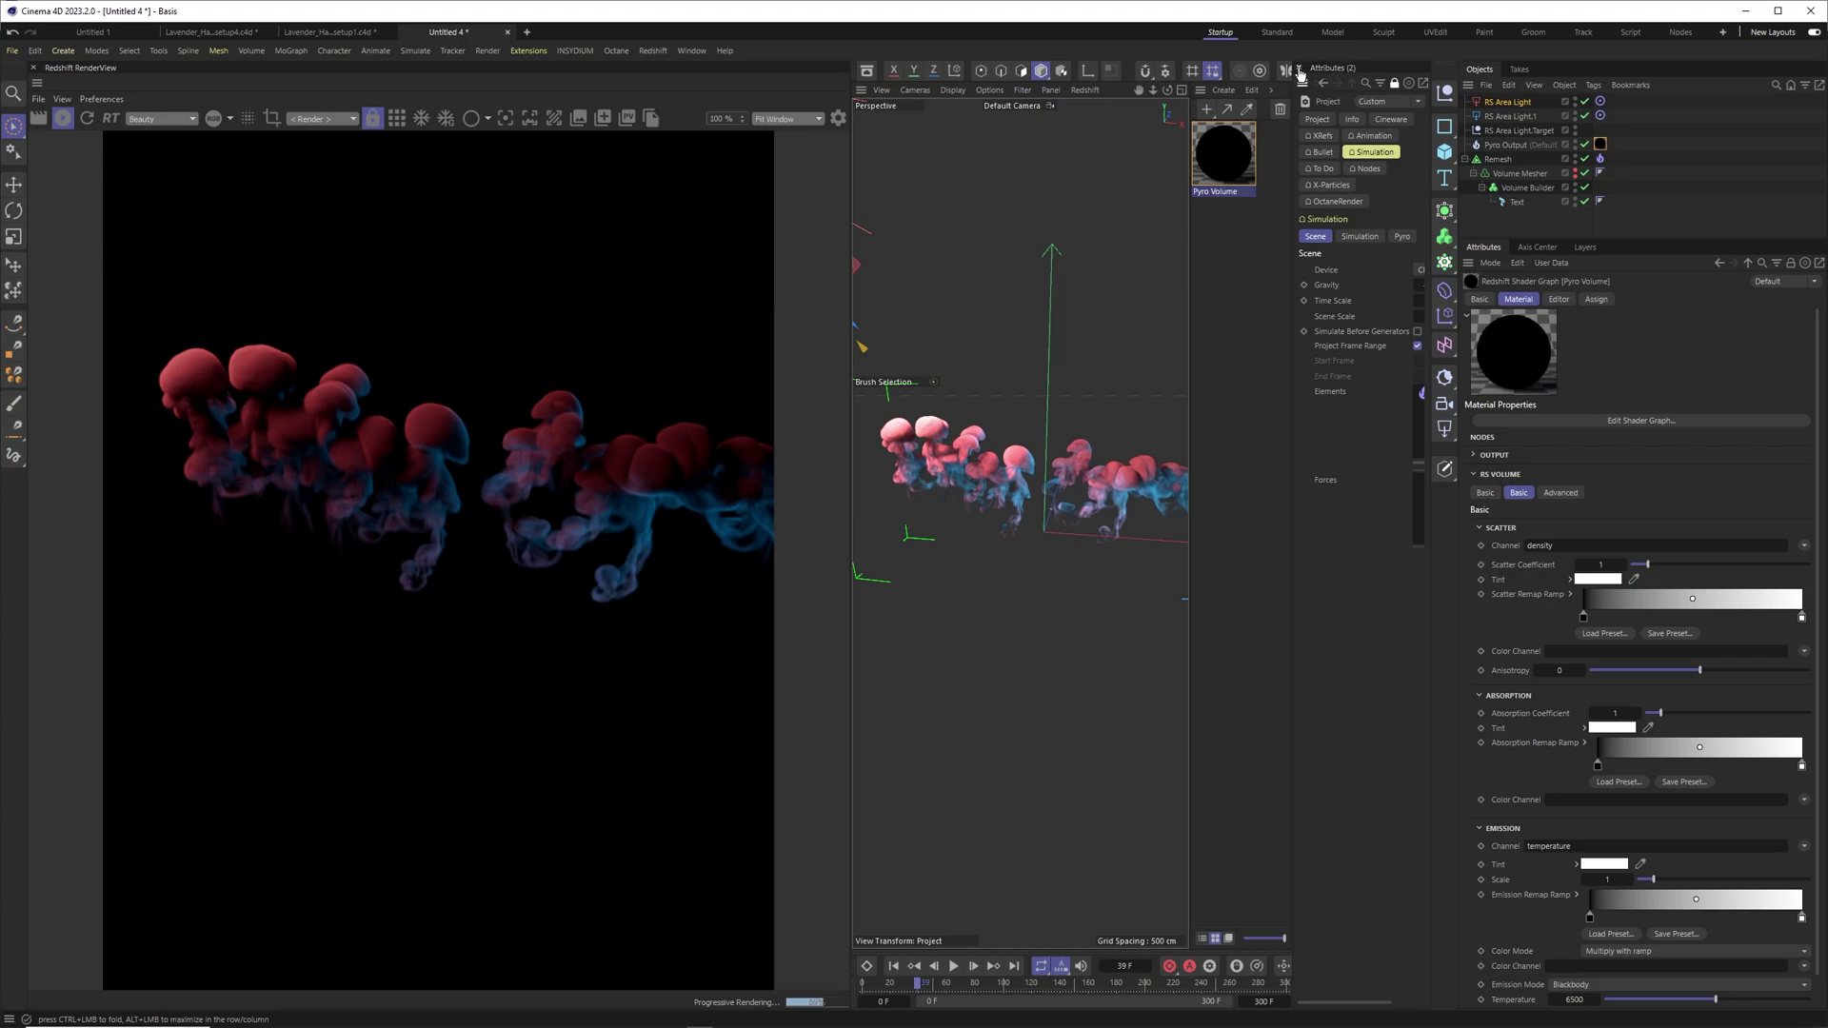
{"action": "left_click", "coordinate": [1298, 70]}
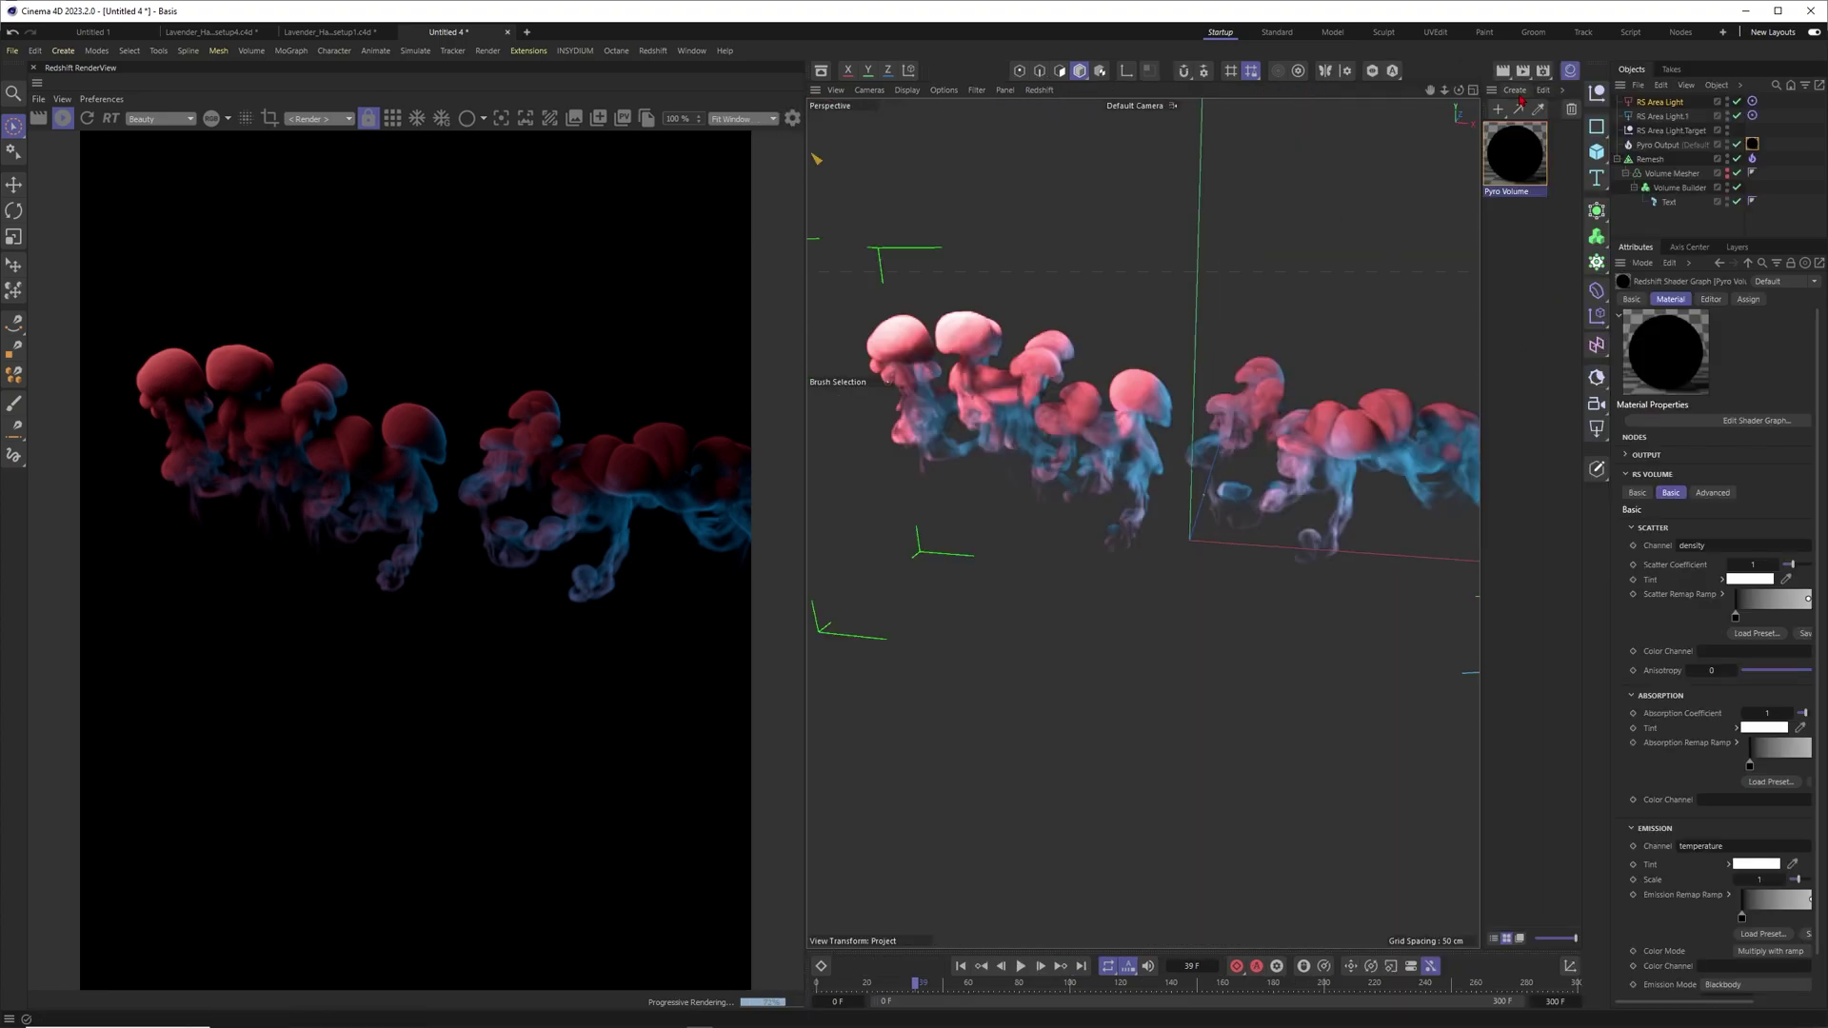
{"action": "left_click", "coordinate": [1569, 70]}
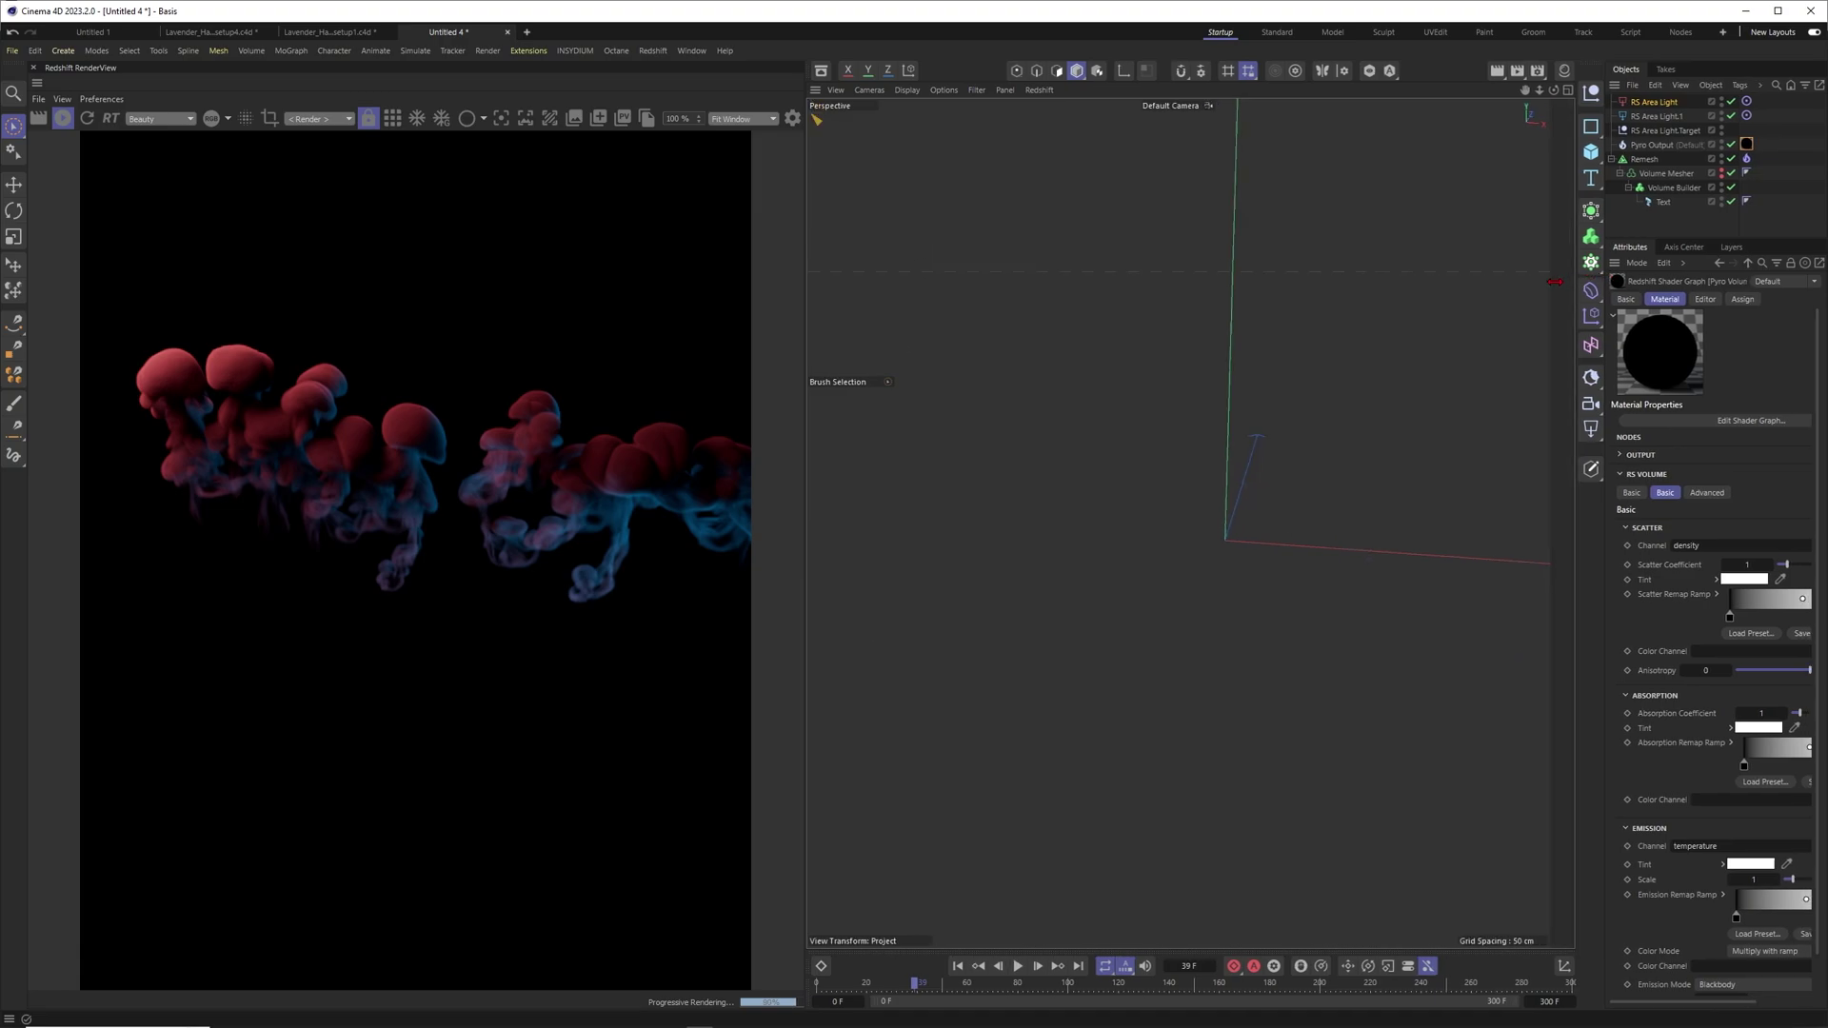
{"action": "left_click_drag", "start_coordinate": [1610, 277], "coordinate": [1470, 277]}
Lower the Pyro Volume material's Absorption Coefficient to 0.5 and finally to 0.3
{"action": "left_click", "coordinate": [1623, 714]}
{"action": "type", "text": ".5"}
{"action": "key", "text": "Return"}
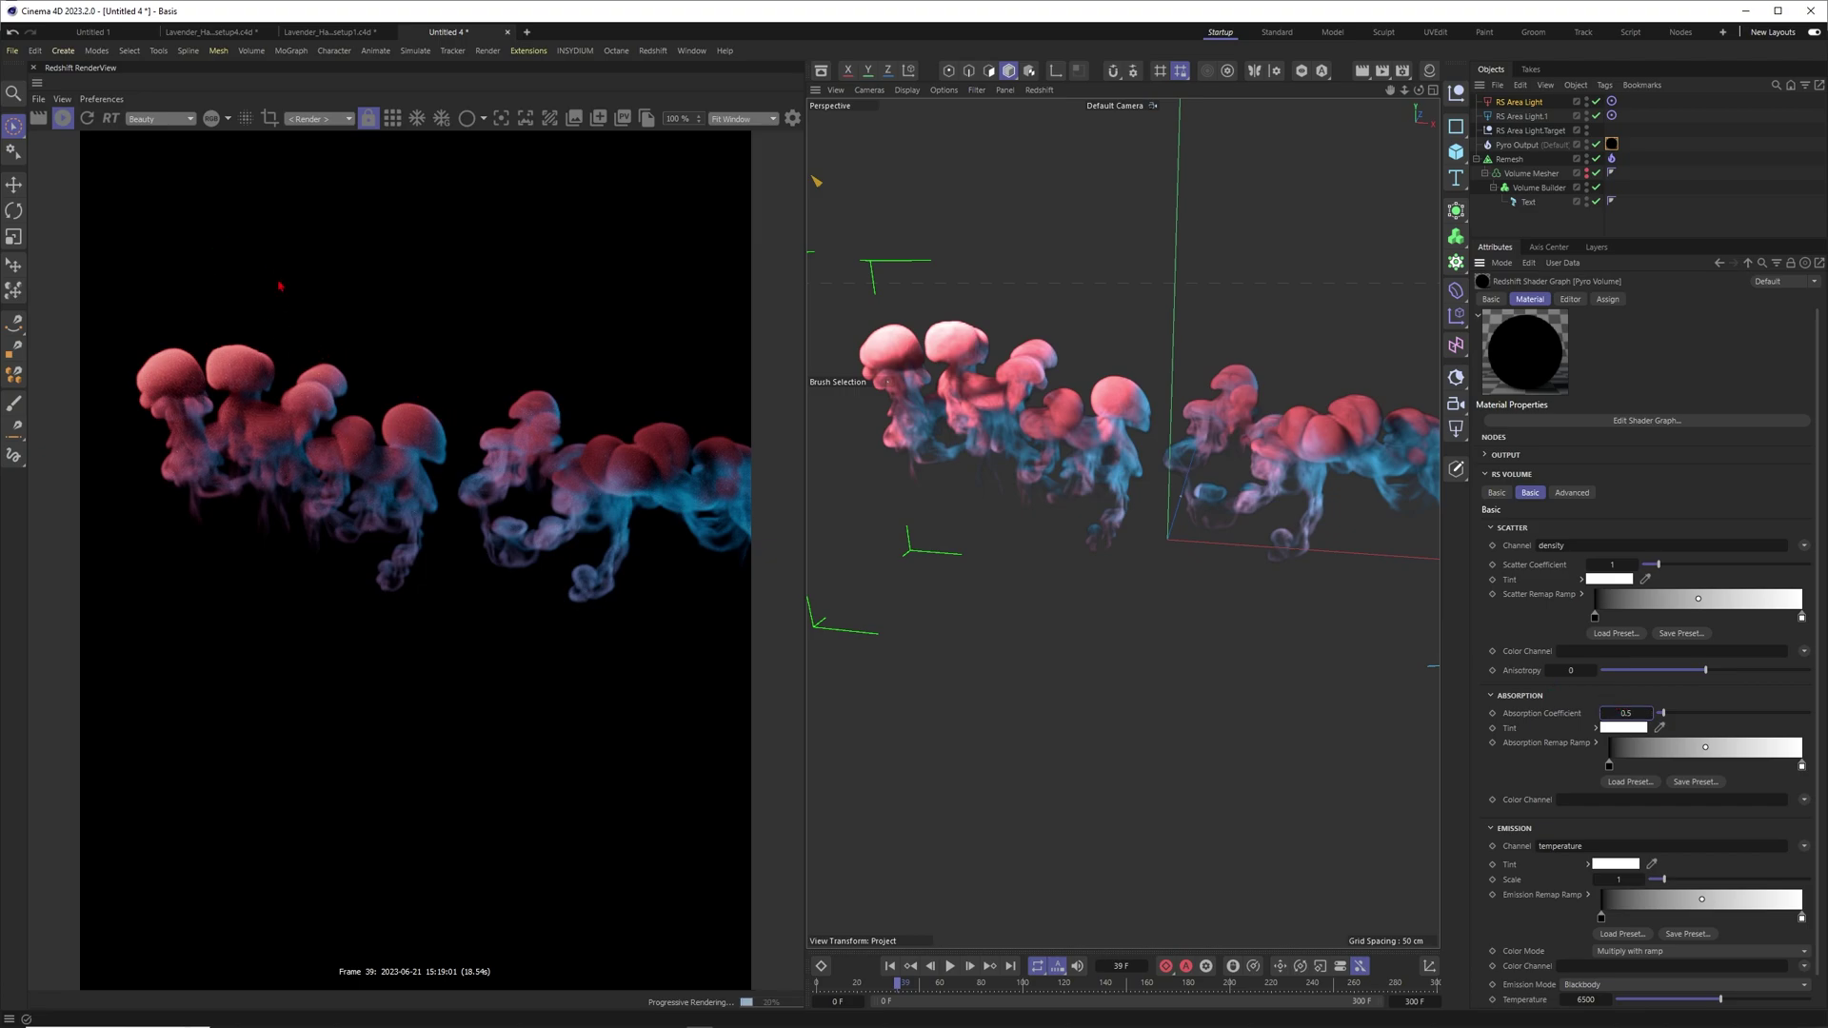
{"action": "left_click", "coordinate": [1628, 714]}
{"action": "type", "text": ".2"}
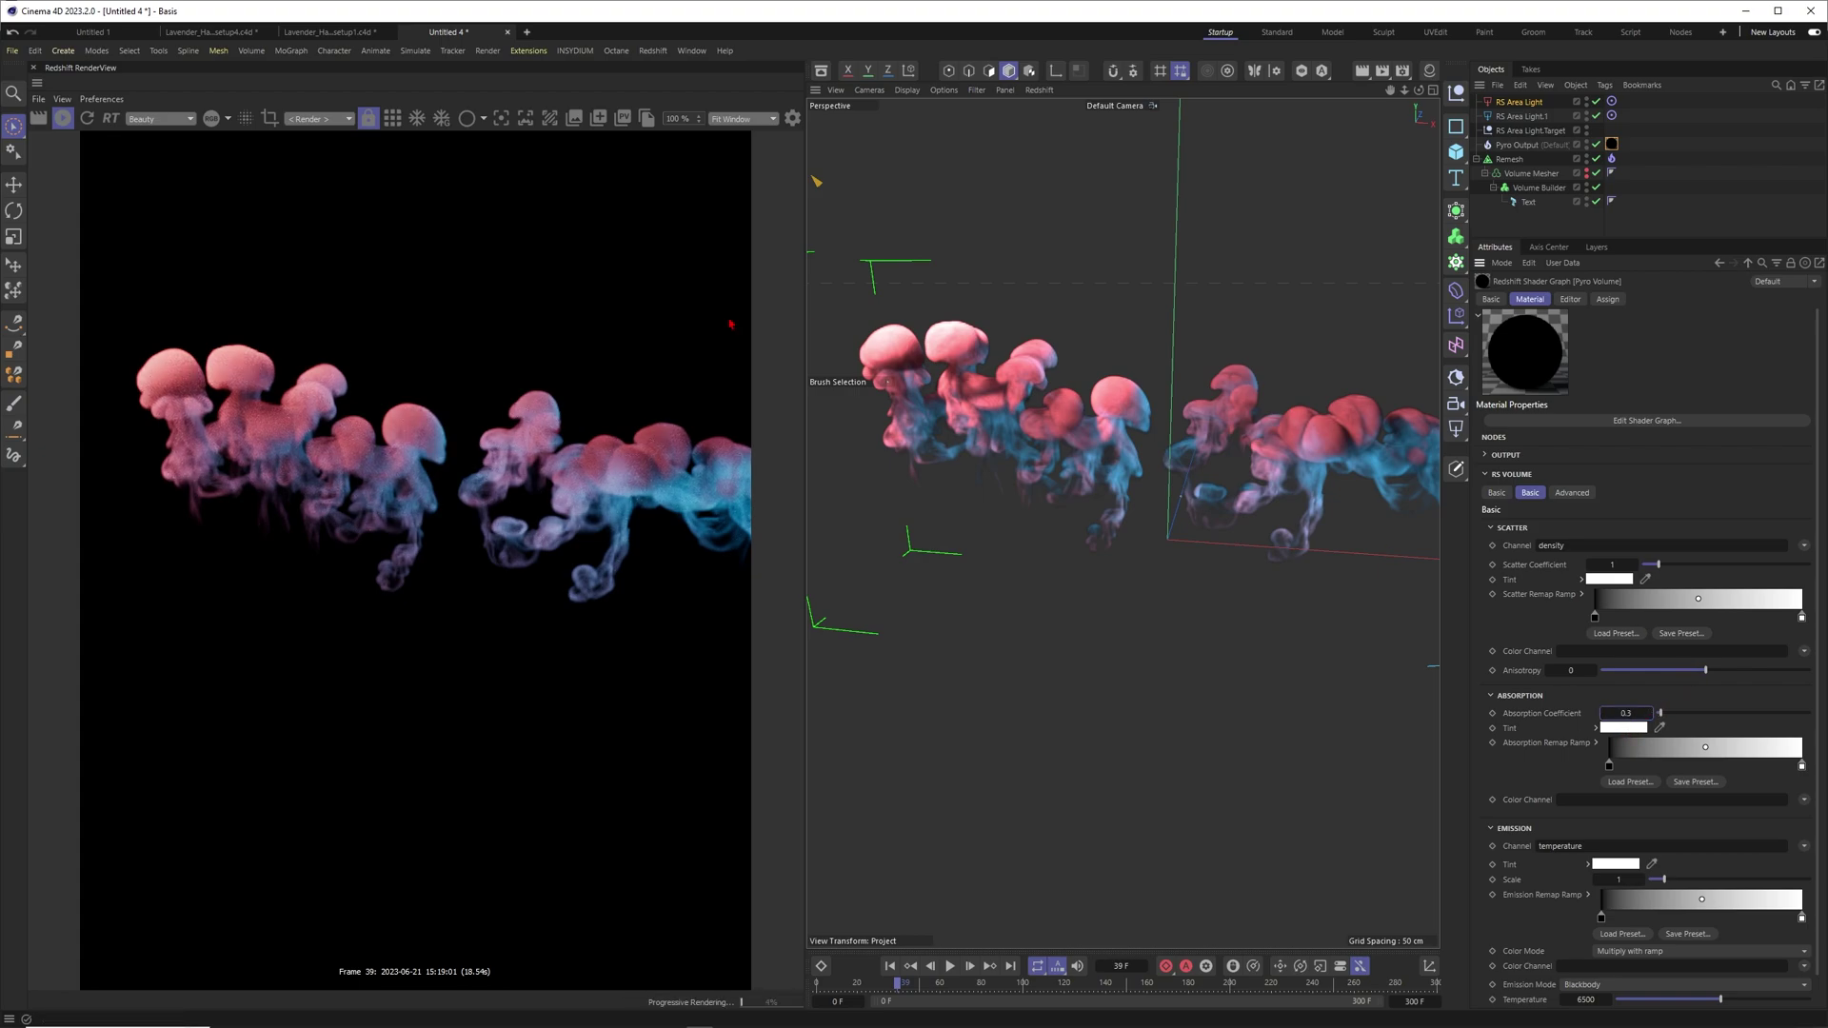
Change the red area light's color to purple with a hue of 275° and a saturation of about 75.5%
{"action": "left_click", "coordinate": [1527, 103]}
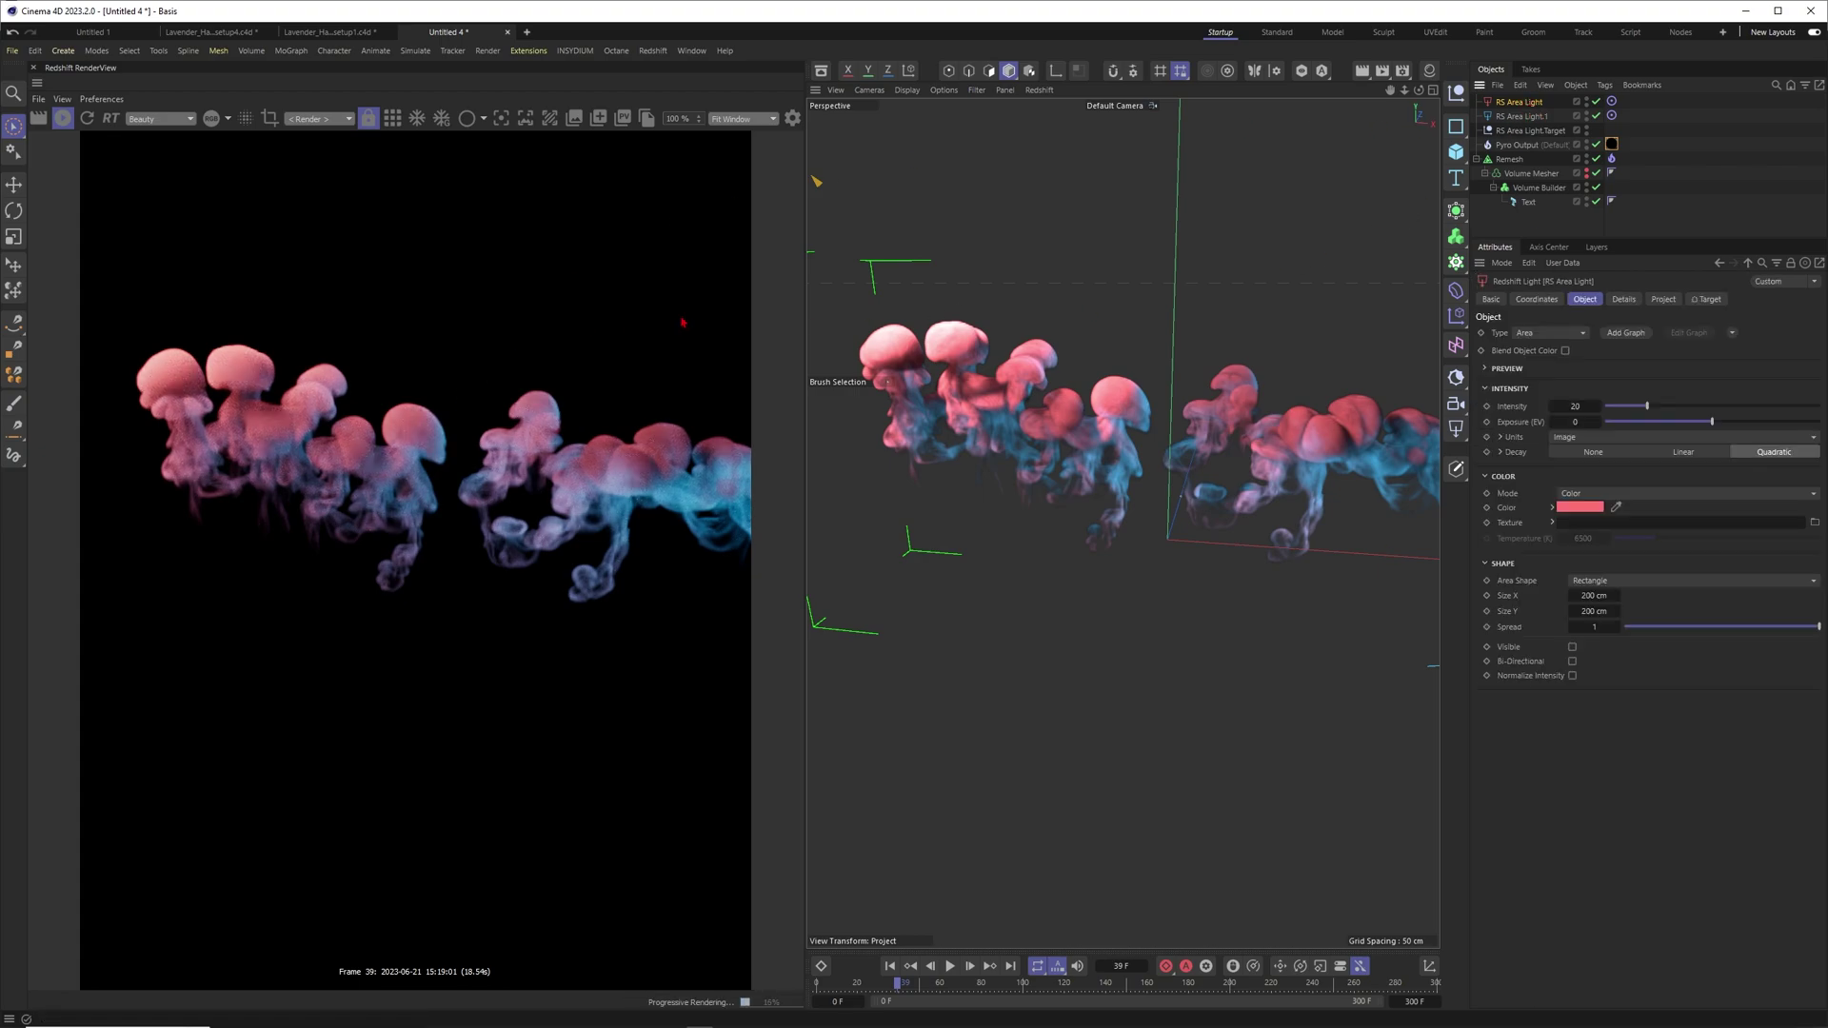
{"action": "left_click", "coordinate": [1569, 508]}
{"action": "left_click", "coordinate": [1676, 641]}
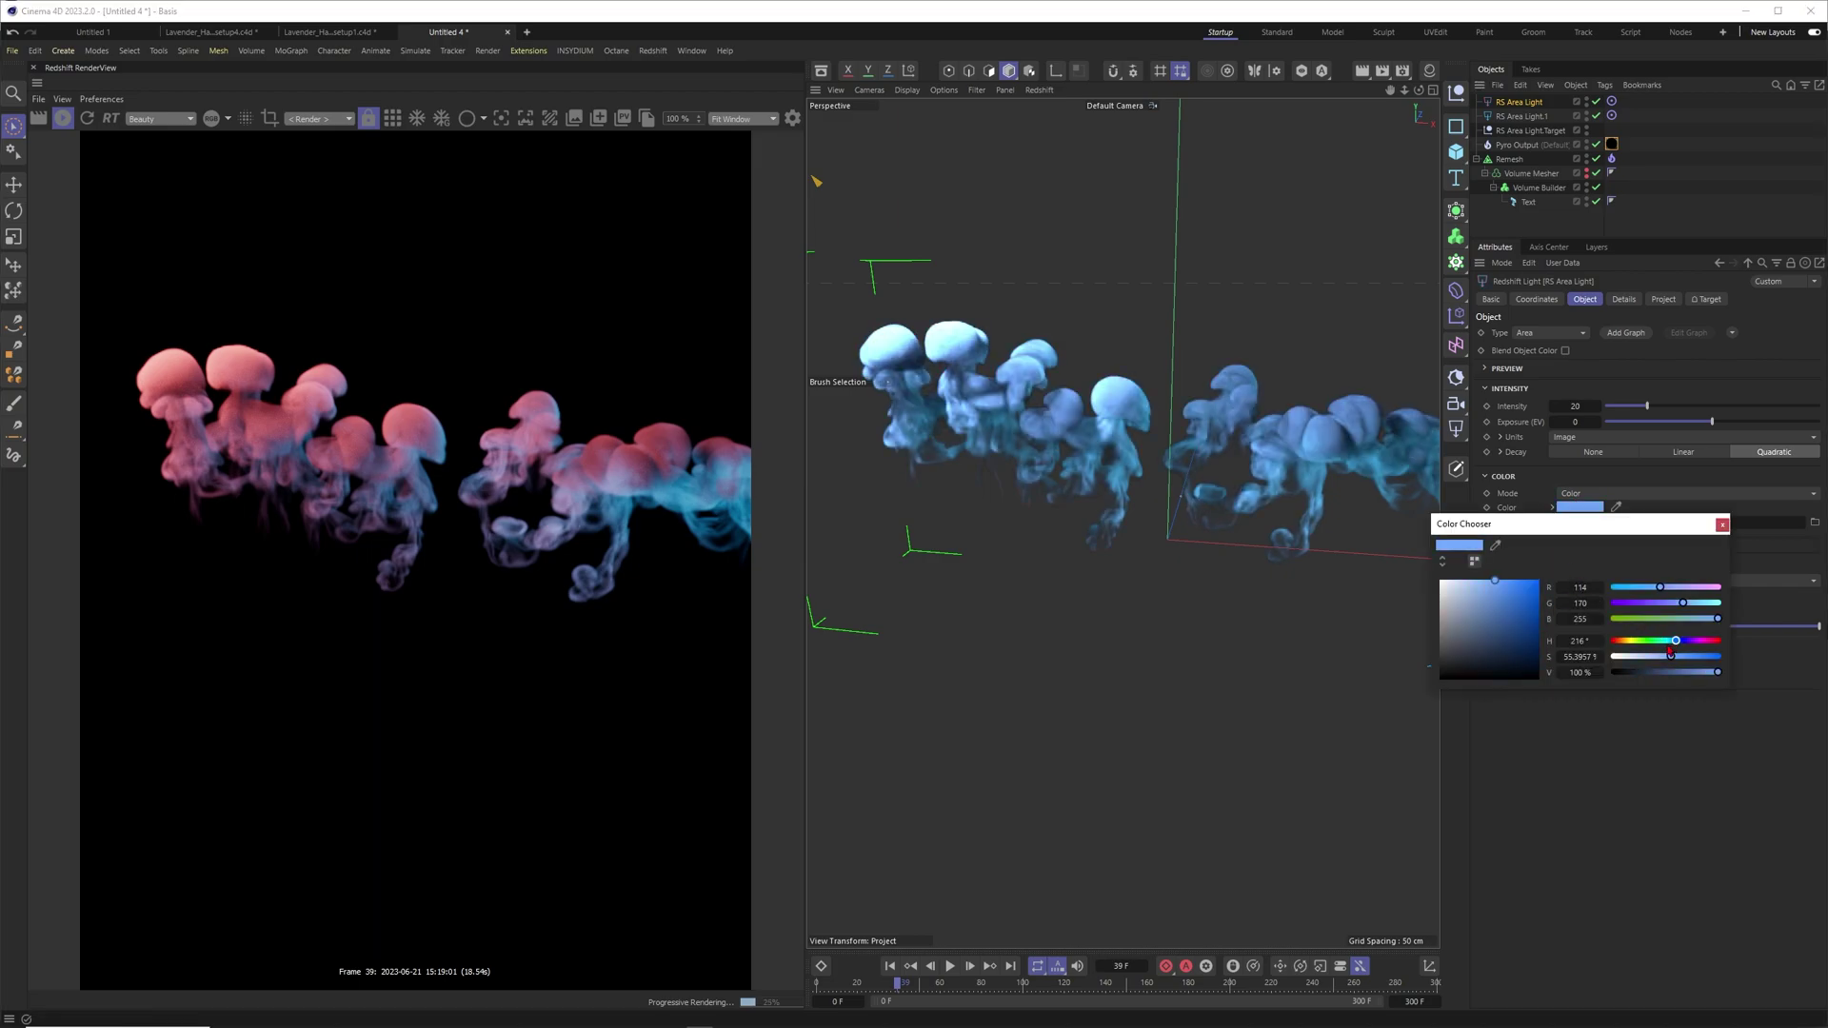
{"action": "left_click", "coordinate": [1694, 643]}
{"action": "left_click_drag", "start_coordinate": [1679, 656], "coordinate": [1691, 656]}
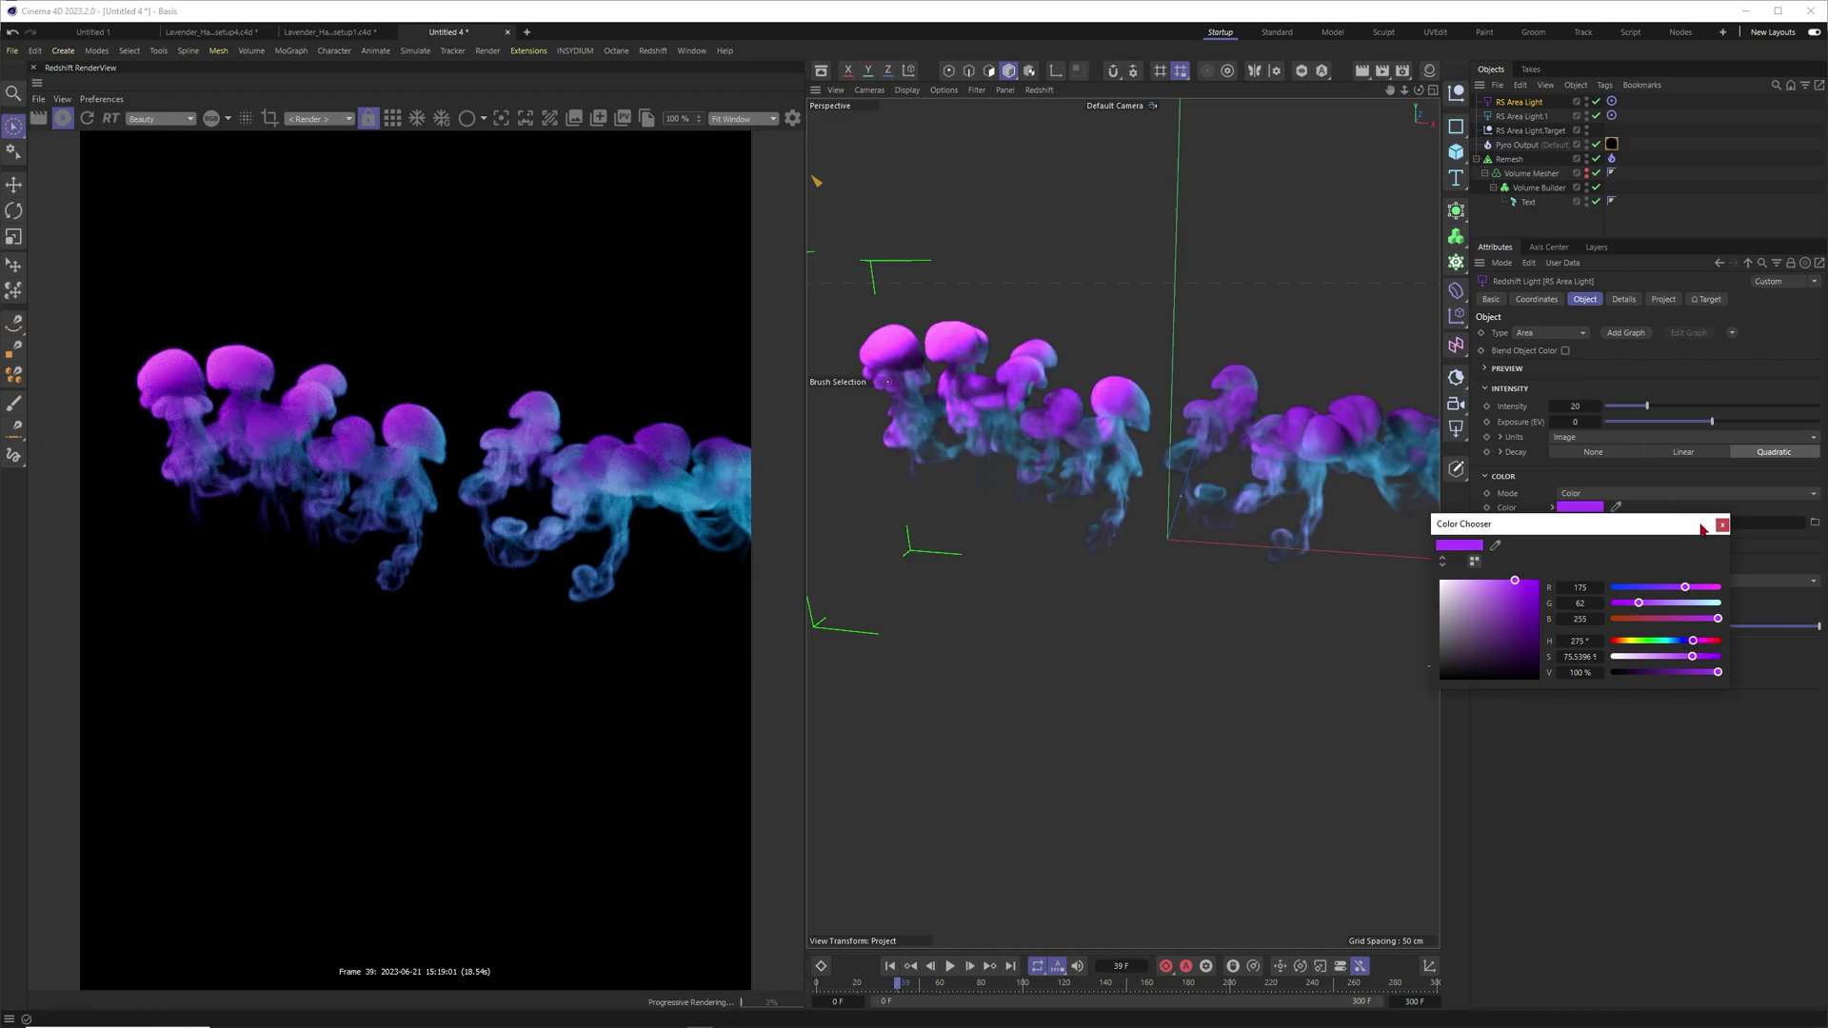
{"action": "left_click", "coordinate": [1722, 525]}
Raise the purple area light's intensity gradually through 40, 50 and 60 to 70, and deselect the light
{"action": "double_click", "coordinate": [1583, 407]}
{"action": "type", "text": "40"}
{"action": "key", "text": "Return"}
{"action": "double_click", "coordinate": [1575, 407]}
{"action": "type", "text": "50"}
{"action": "key", "text": "Return"}
{"action": "double_click", "coordinate": [1575, 410]}
{"action": "type", "text": "60"}
{"action": "key", "text": "Return"}
{"action": "type", "text": "70"}
{"action": "key", "text": "Return"}
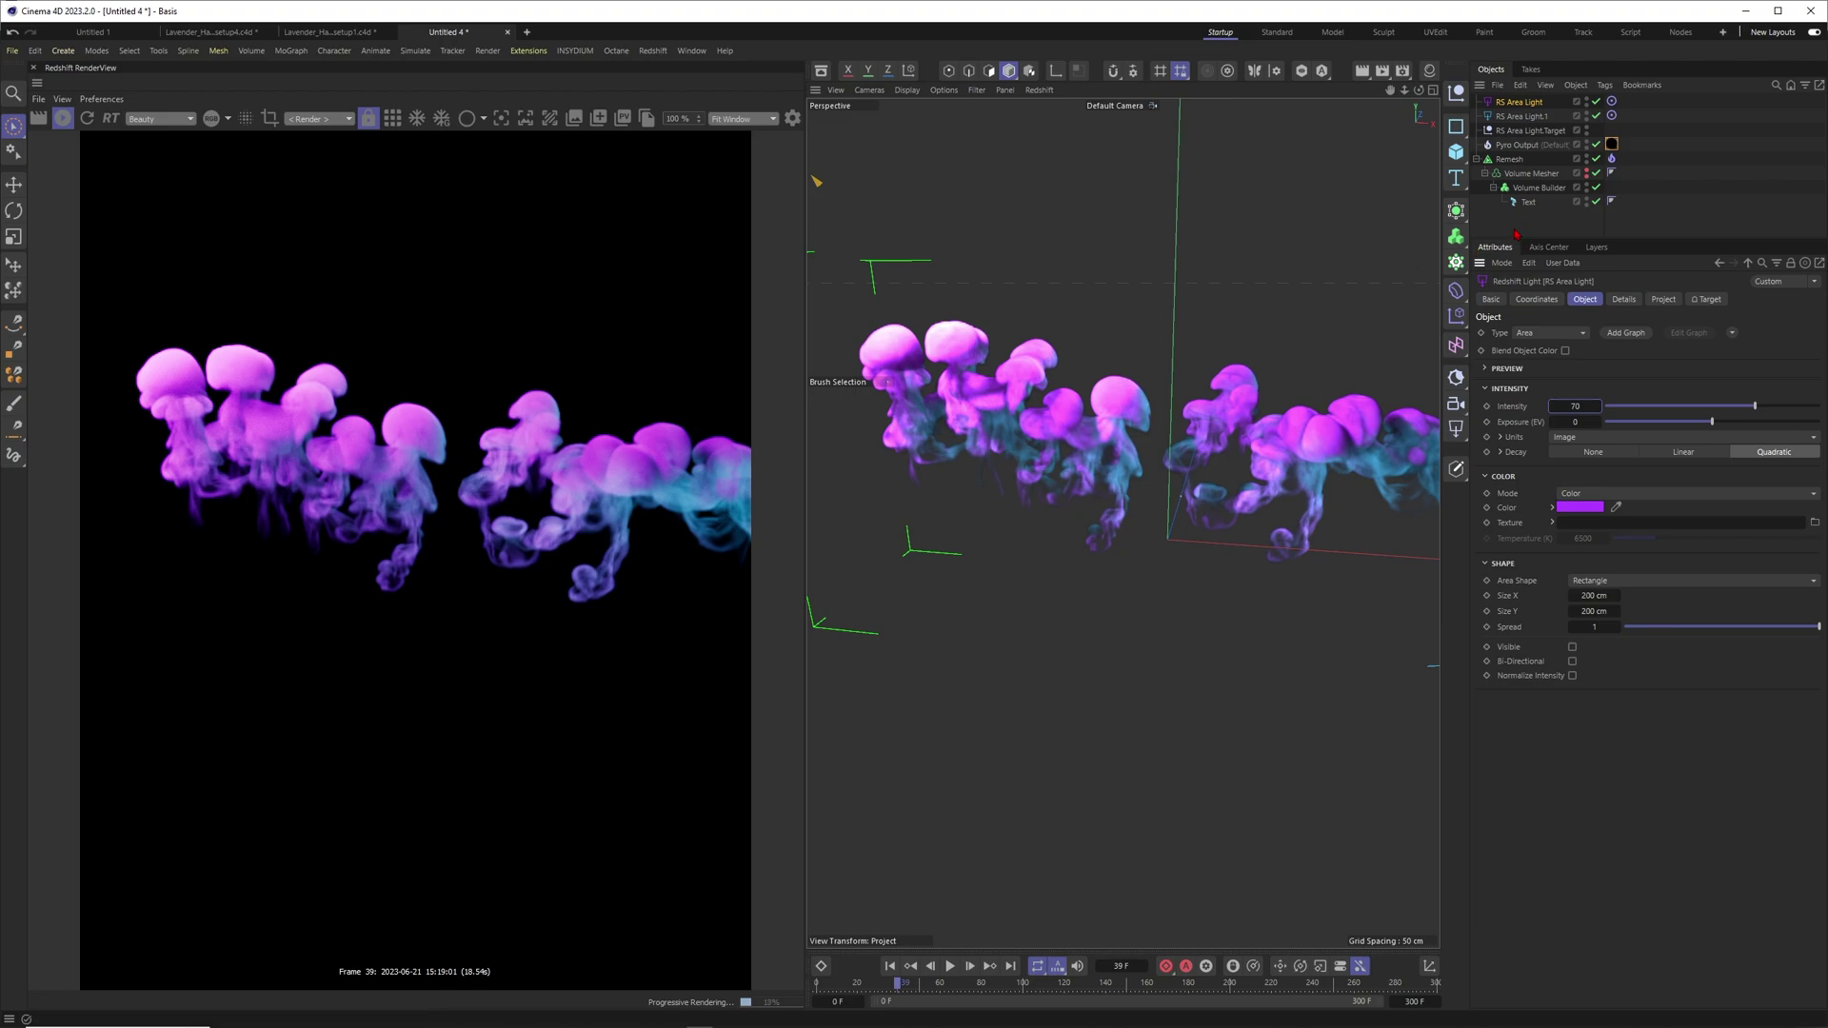
{"action": "left_click", "coordinate": [1188, 194]}
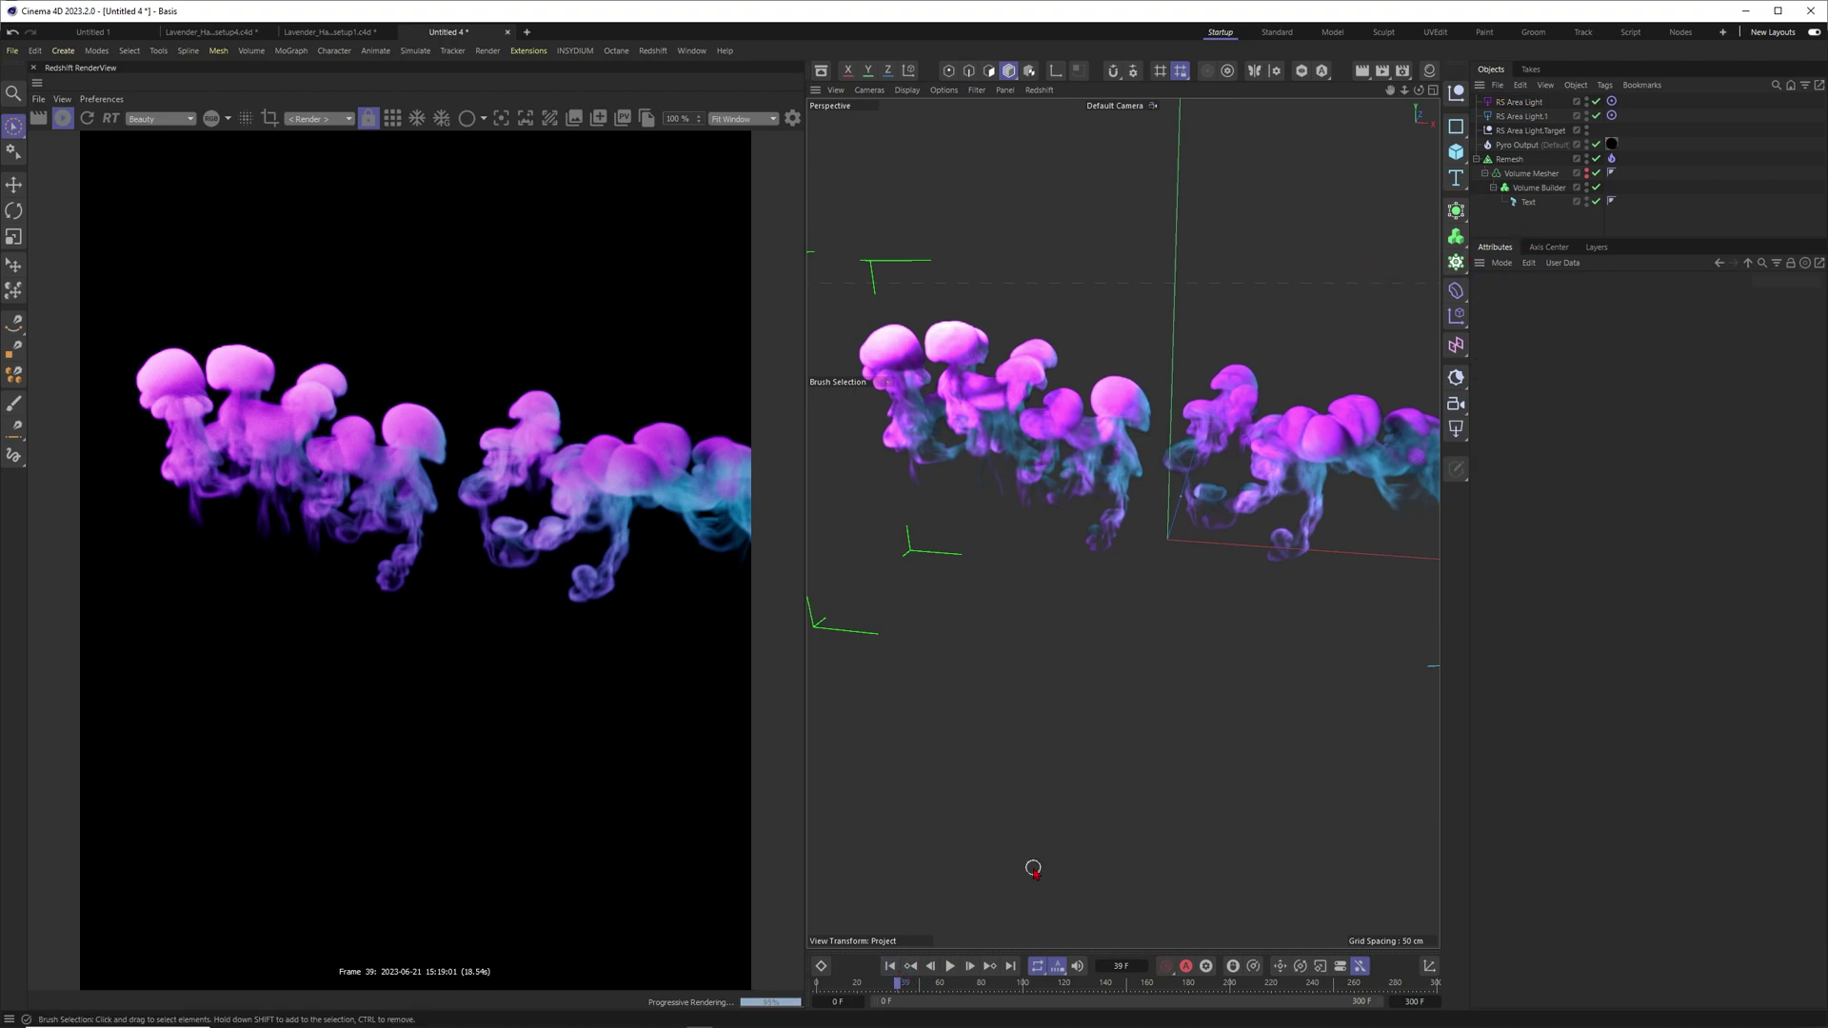
Replay the simulation from the first frame to frame 8 and frame the whole lettering from the front to check its look
{"action": "left_click", "coordinate": [890, 967]}
{"action": "left_click", "coordinate": [949, 966]}
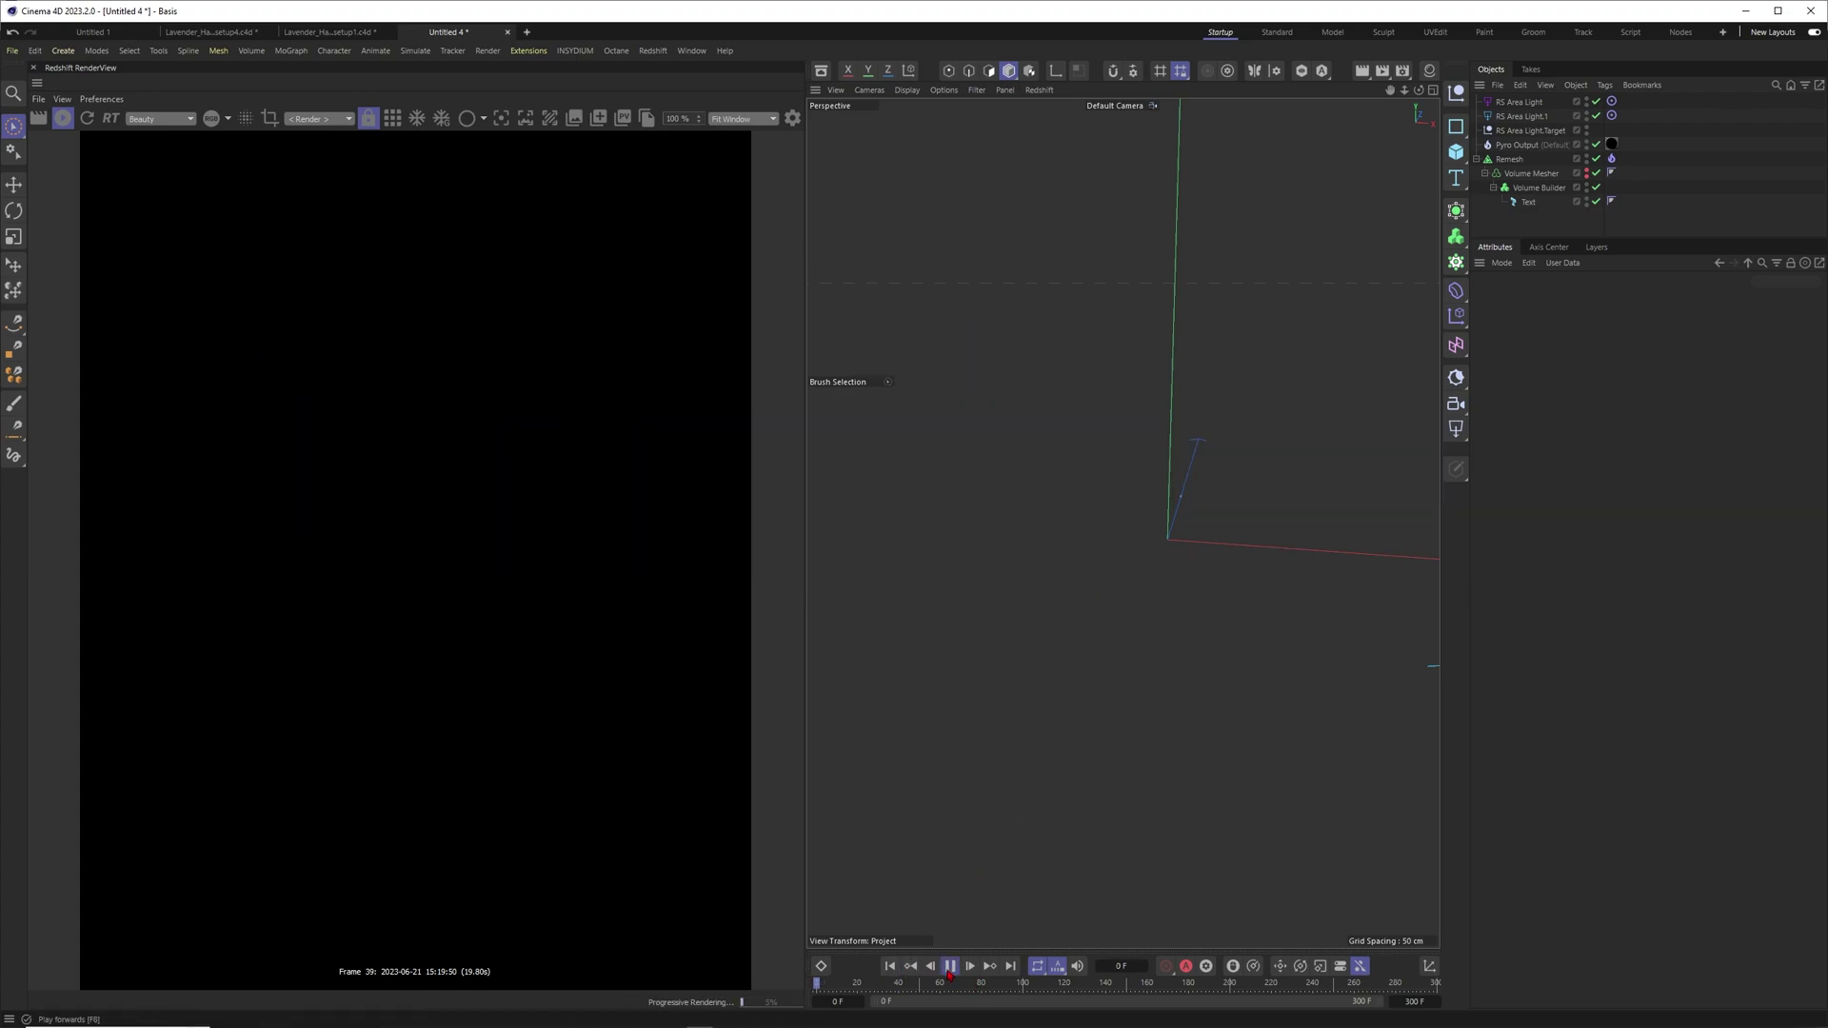
{"action": "left_click", "coordinate": [949, 967]}
{"action": "left_click_drag", "start_coordinate": [1106, 486], "coordinate": [1281, 413], "text": "alt"}
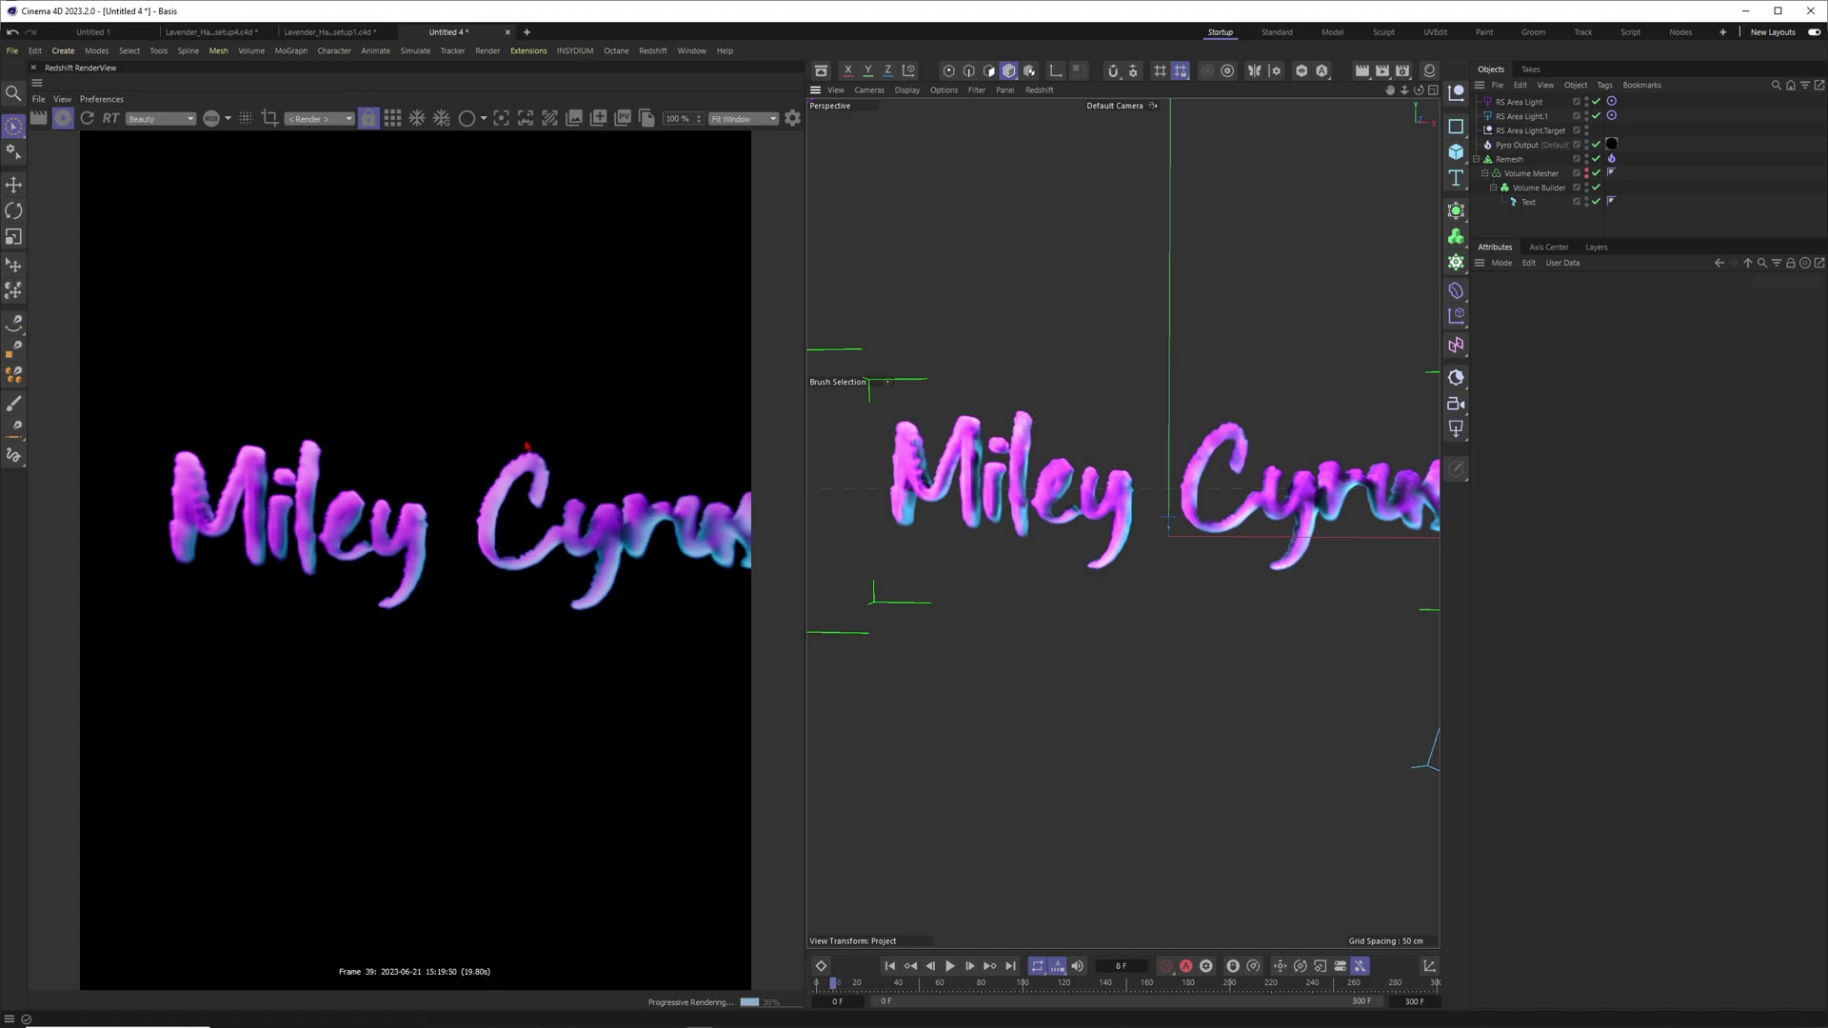
{"action": "middle_click_drag", "start_coordinate": [1321, 476], "coordinate": [1267, 486], "text": "alt"}
{"action": "right_click_drag", "start_coordinate": [1266, 485], "coordinate": [1207, 516], "text": "alt"}
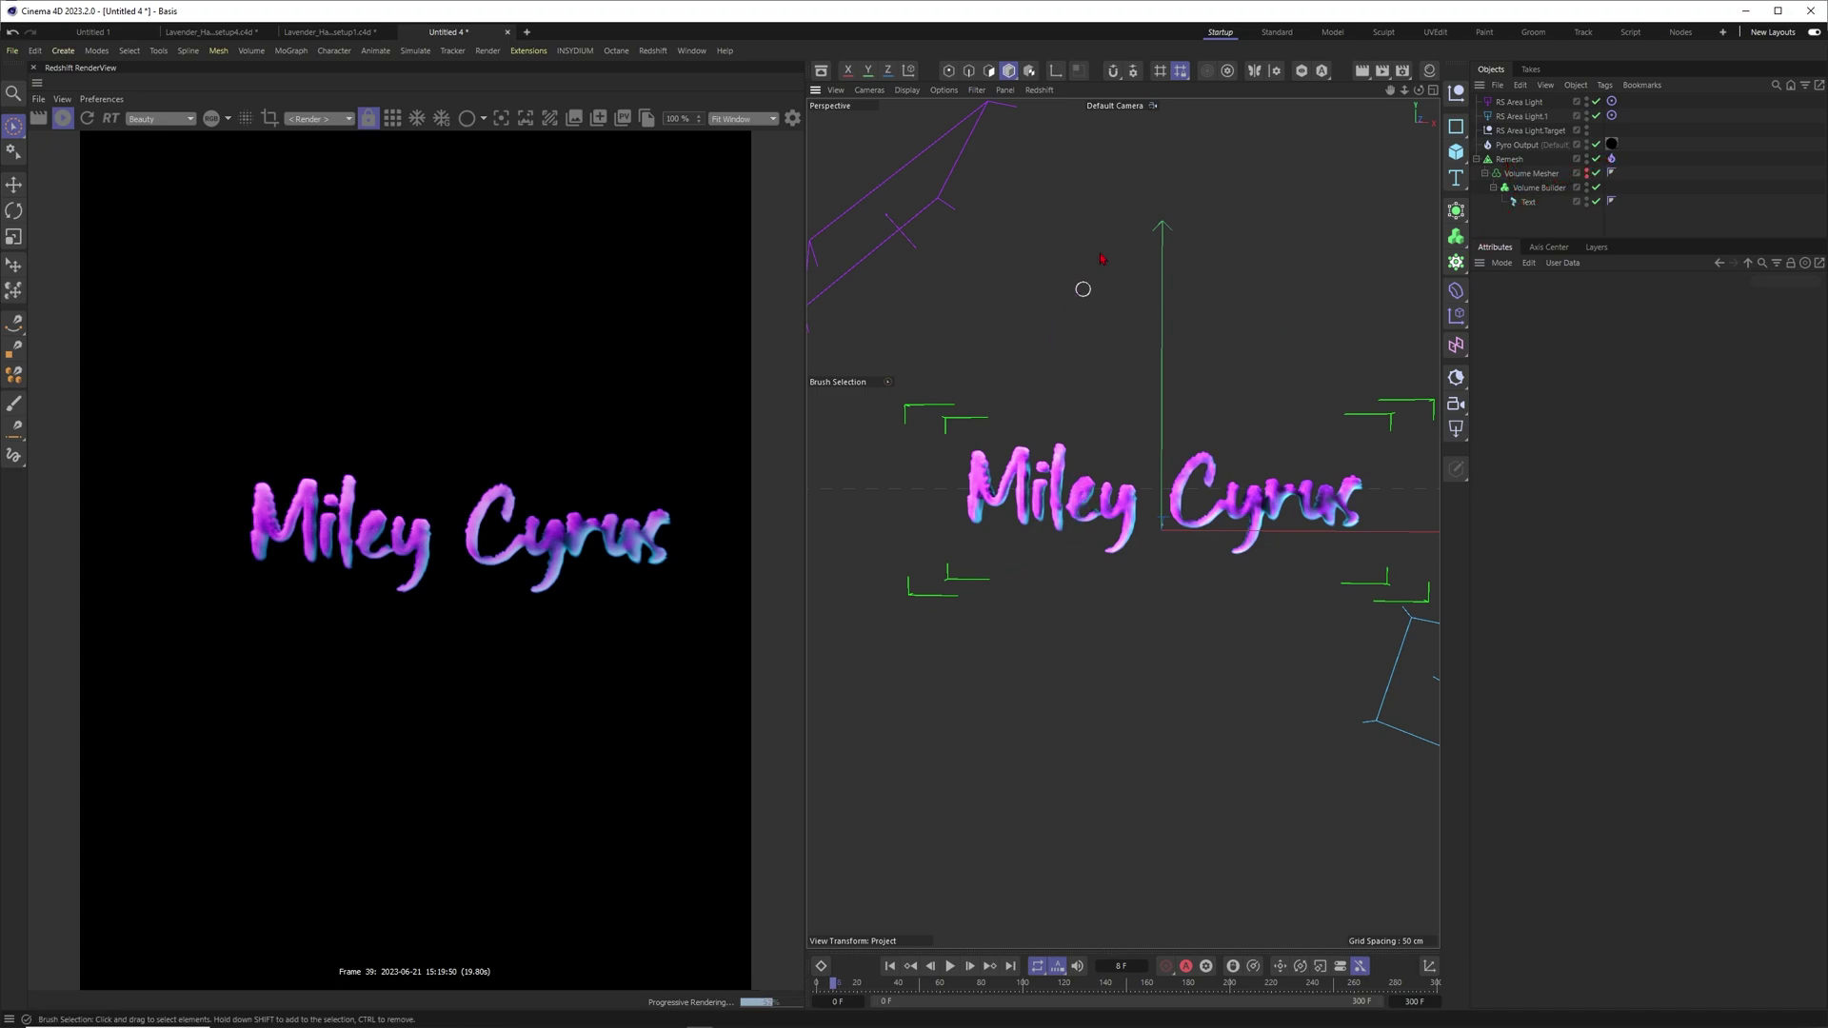
{"action": "left_click", "coordinate": [415, 51]}
{"action": "mouse_move", "coordinate": [438, 77]}
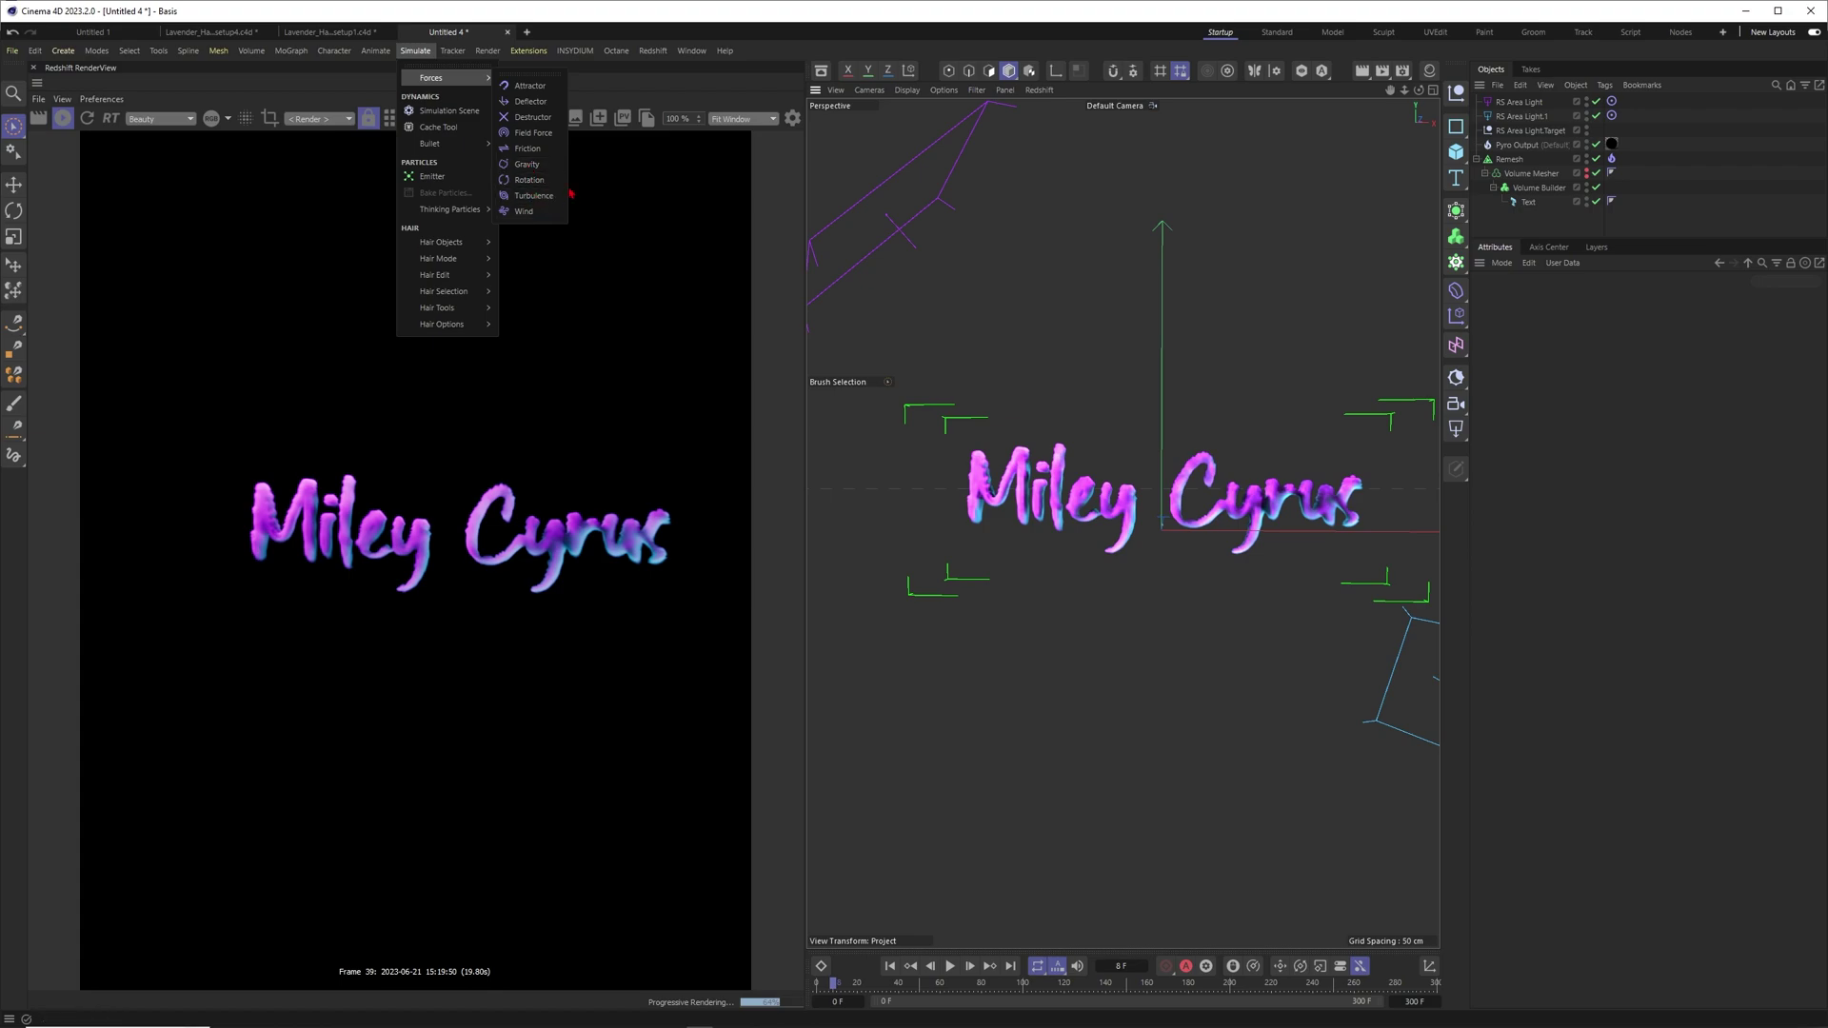
{"action": "left_click", "coordinate": [646, 112]}
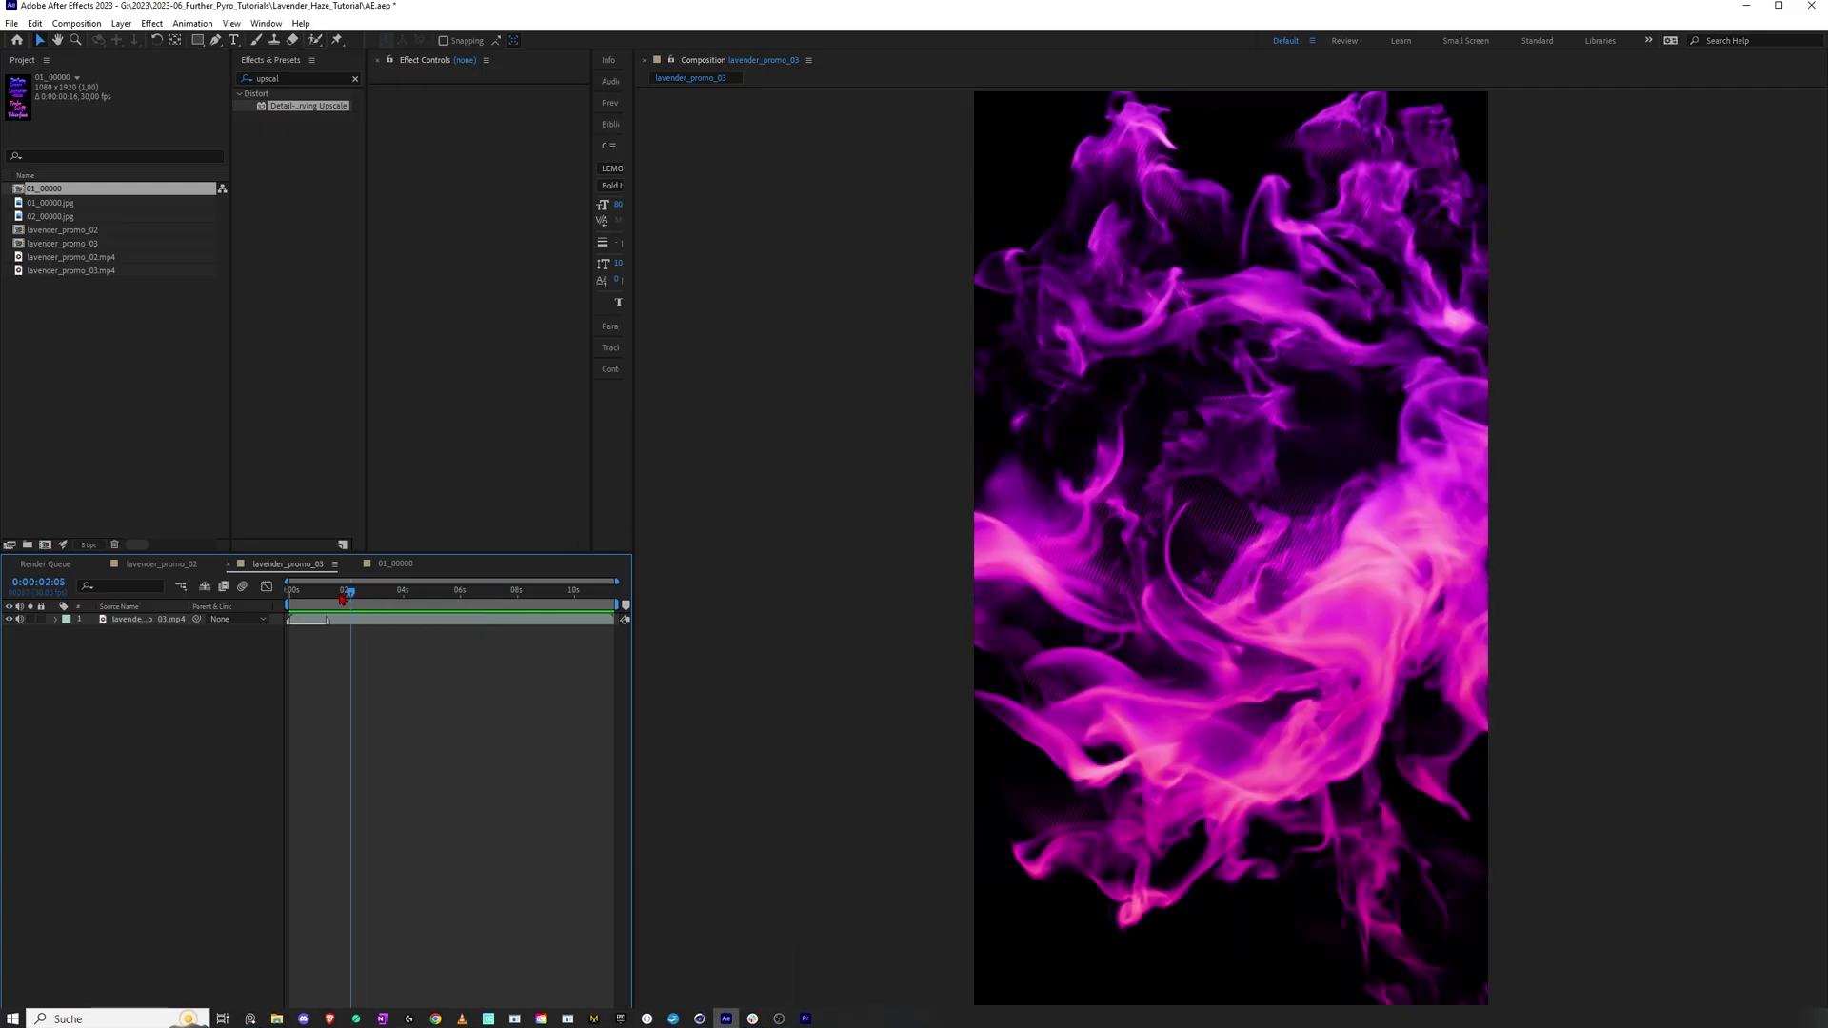
Switch to After Effects and scrub through the lavender_promo_03 and lavender_promo_02 compositions to examine how the reference smoke lettering moves and dissolves
{"action": "mouse_move", "coordinate": [347, 604]}
{"action": "left_mouse_down"}
{"action": "mouse_move", "coordinate": [326, 615]}
{"action": "mouse_move", "coordinate": [363, 615]}
{"action": "mouse_move", "coordinate": [349, 616]}
{"action": "left_mouse_up"}
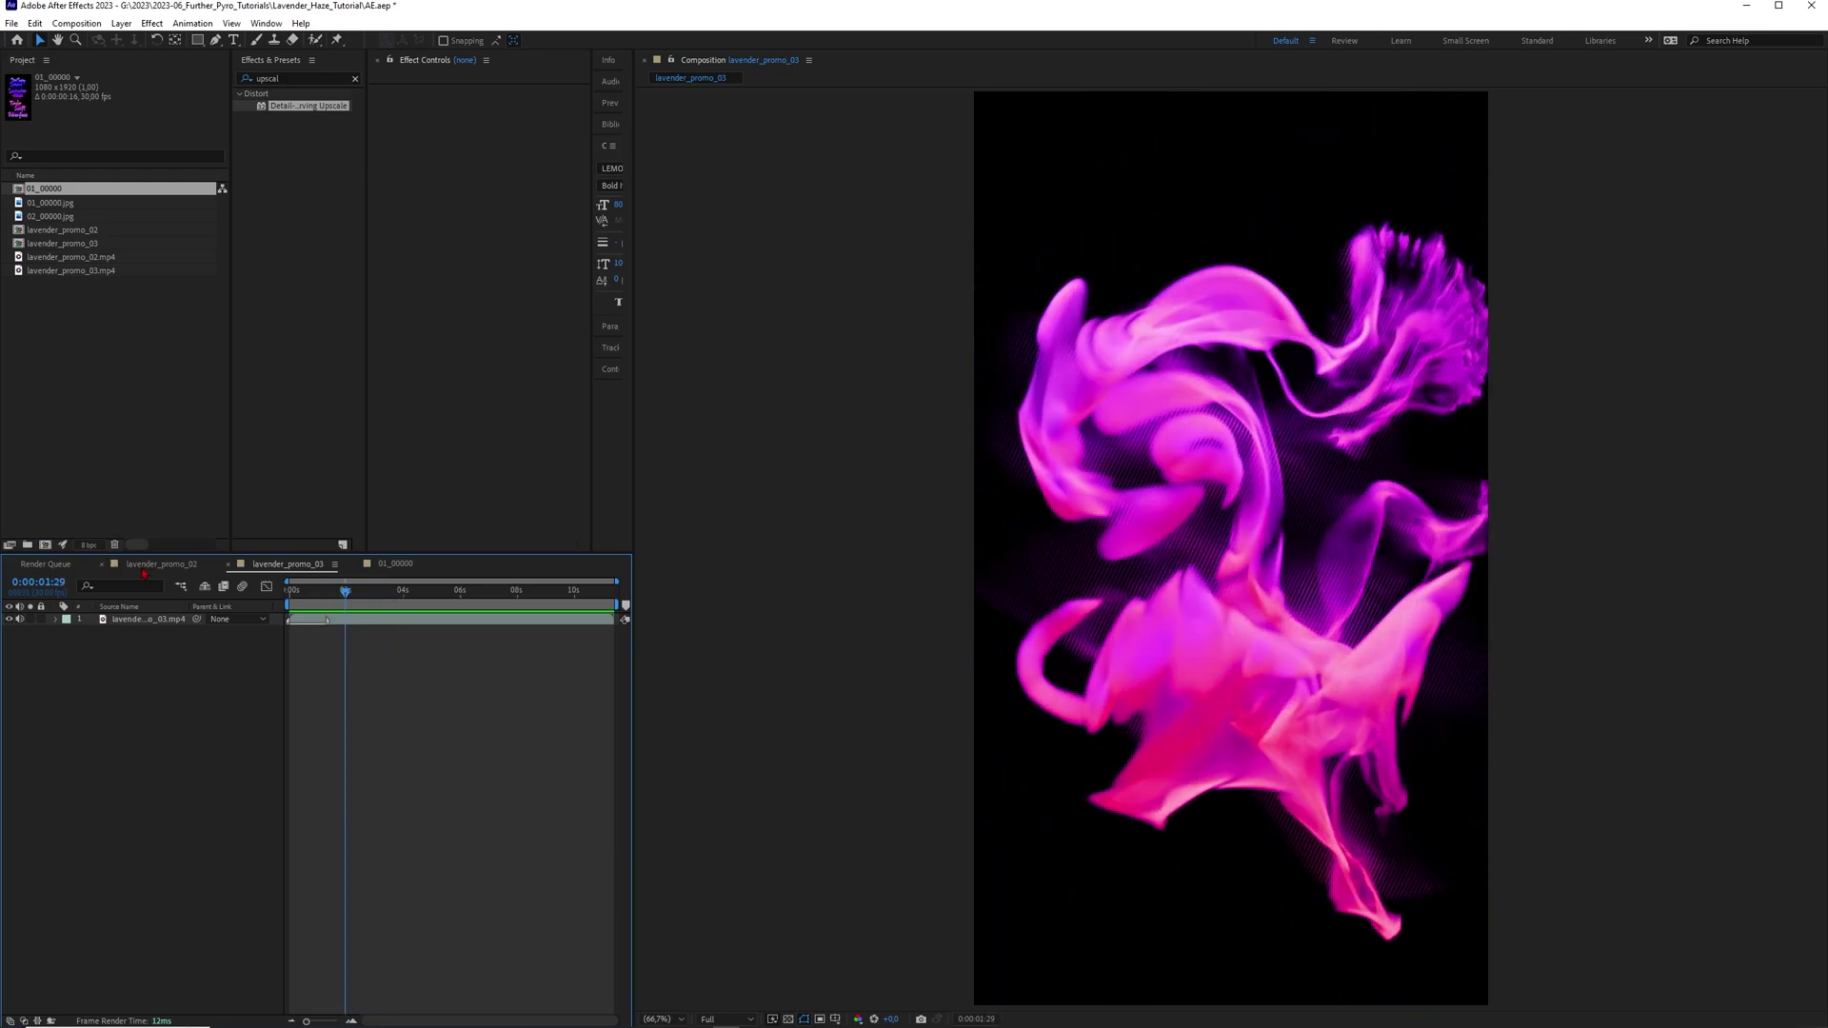
{"action": "left_click", "coordinate": [152, 563]}
{"action": "mouse_move", "coordinate": [480, 602]}
{"action": "left_mouse_down"}
{"action": "mouse_move", "coordinate": [425, 603]}
{"action": "mouse_move", "coordinate": [481, 604]}
{"action": "left_mouse_up"}
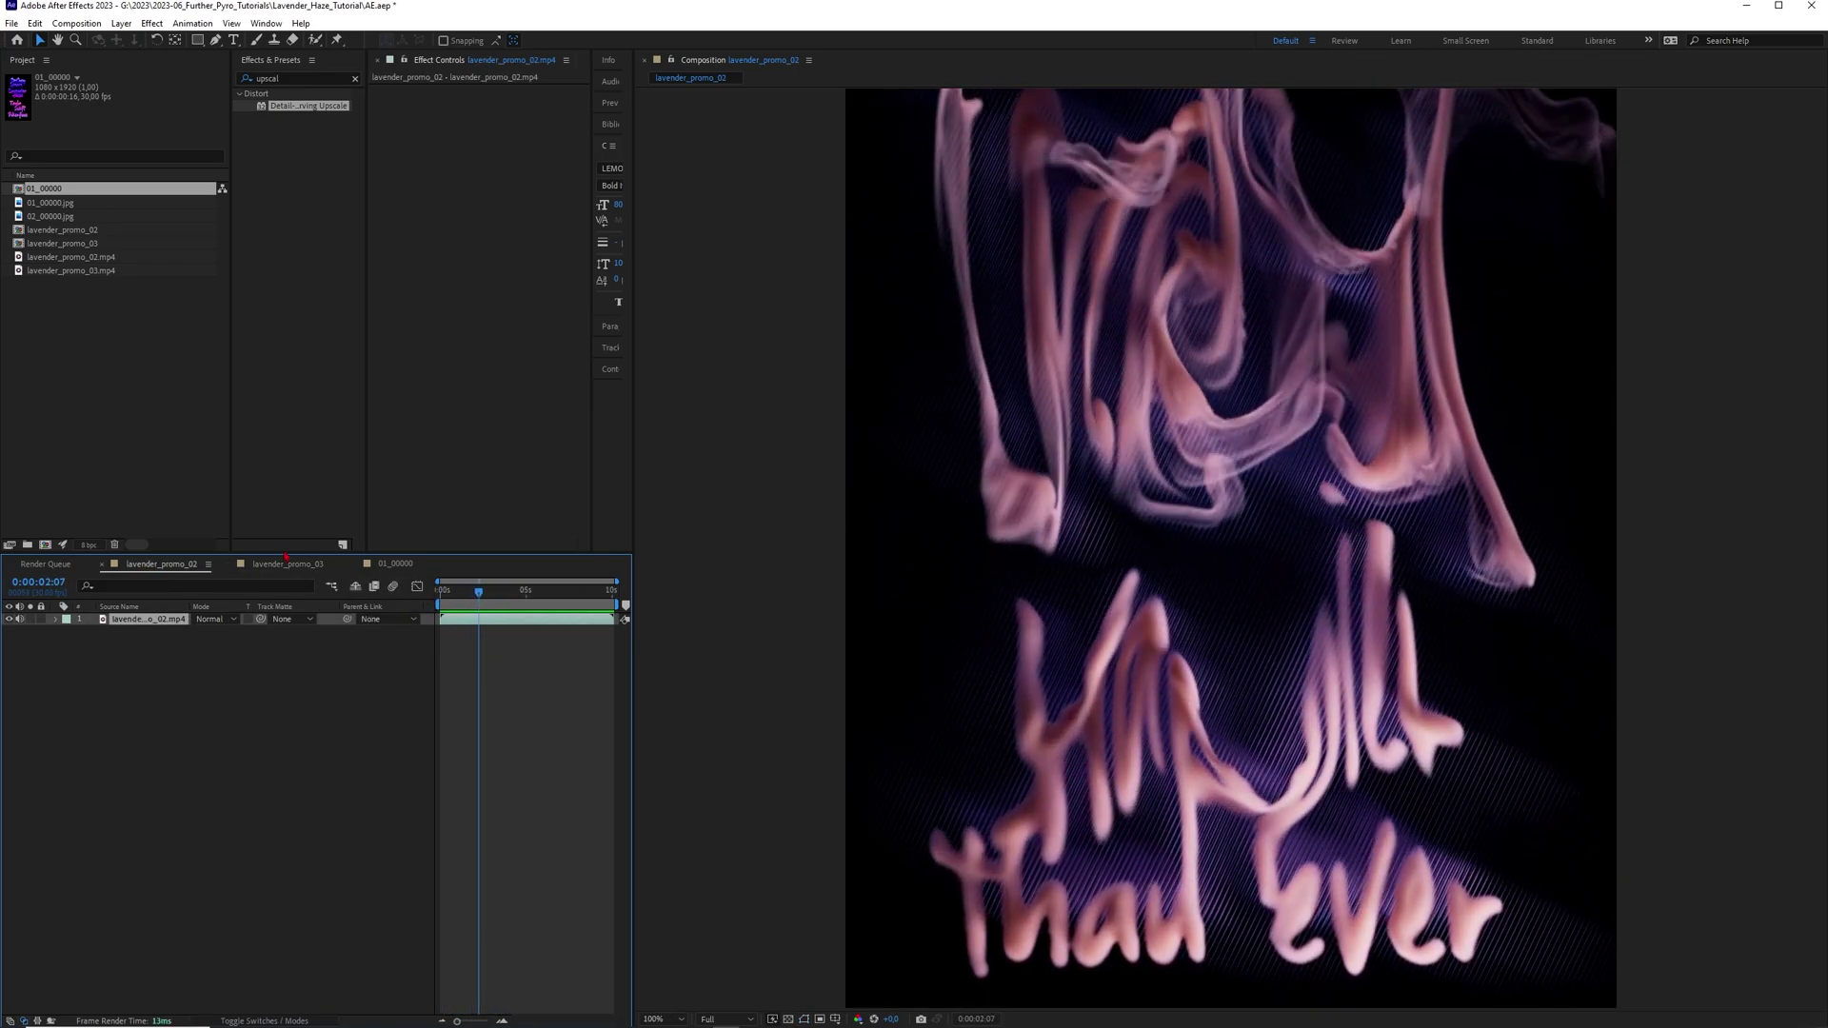
{"action": "left_click", "coordinate": [288, 563]}
{"action": "left_click_drag", "start_coordinate": [352, 601], "coordinate": [312, 601]}
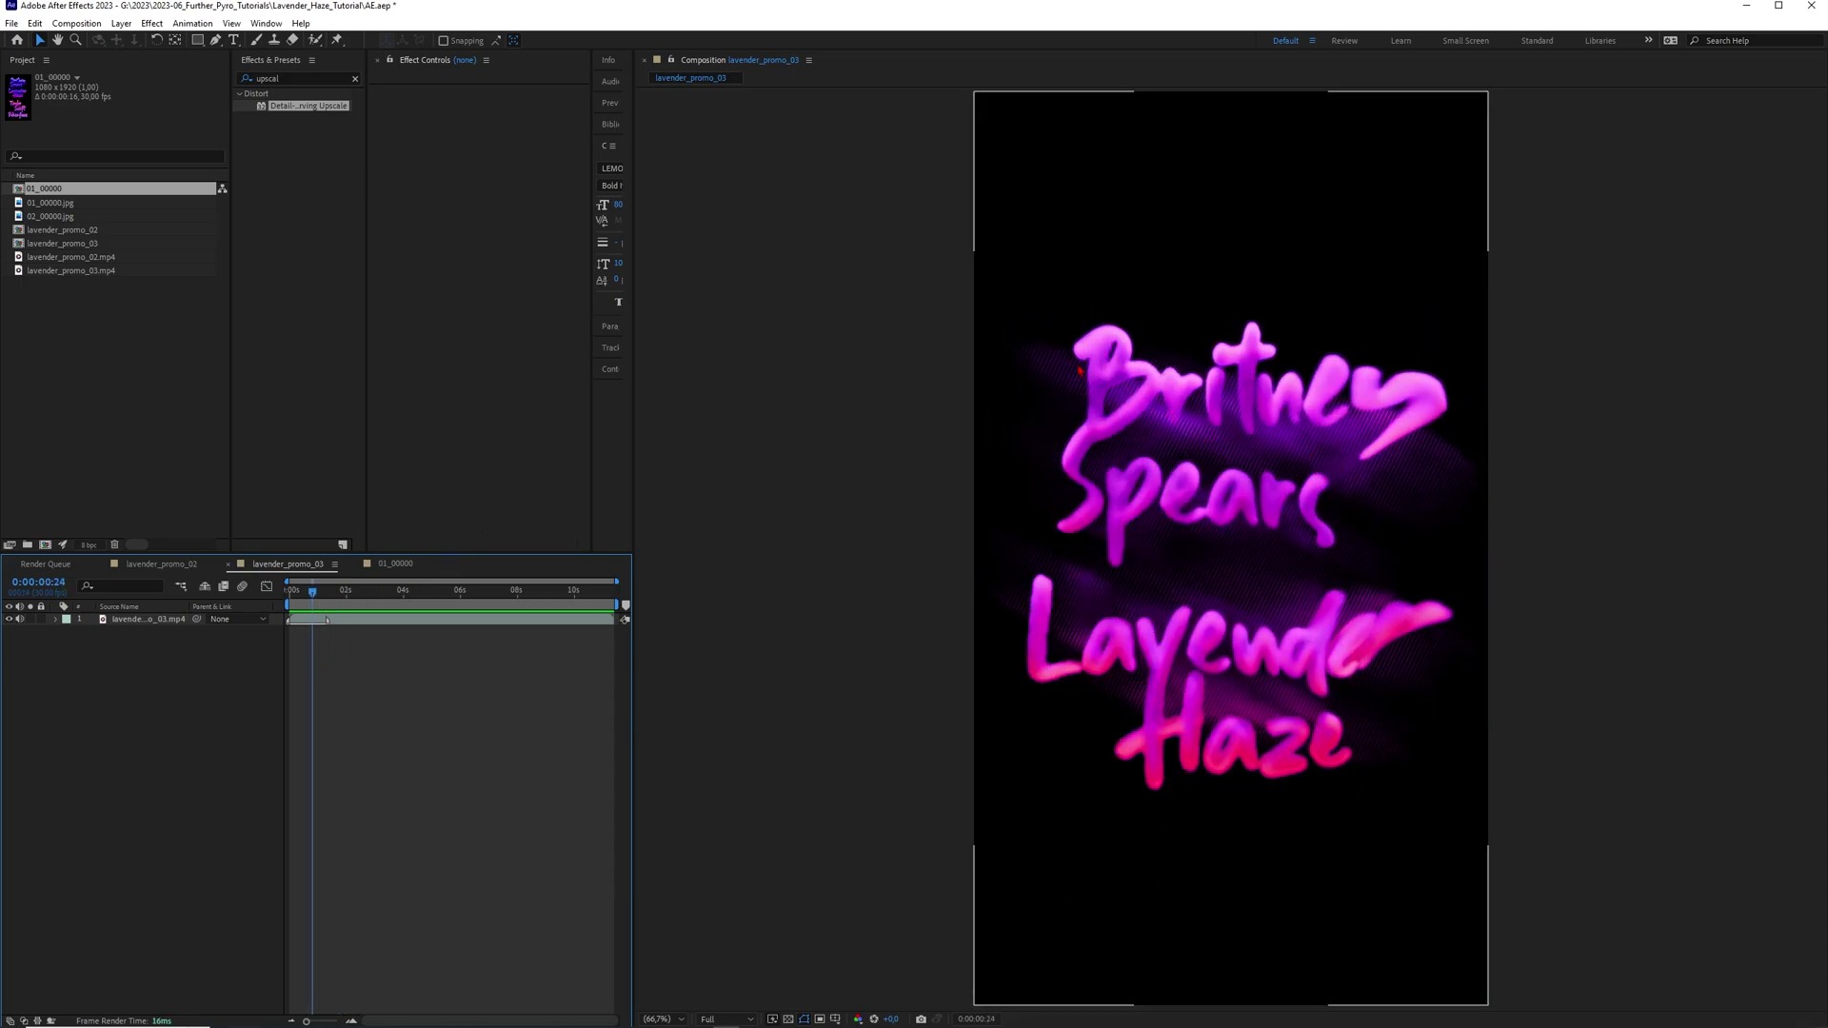
{"action": "left_click_drag", "start_coordinate": [369, 602], "coordinate": [302, 617]}
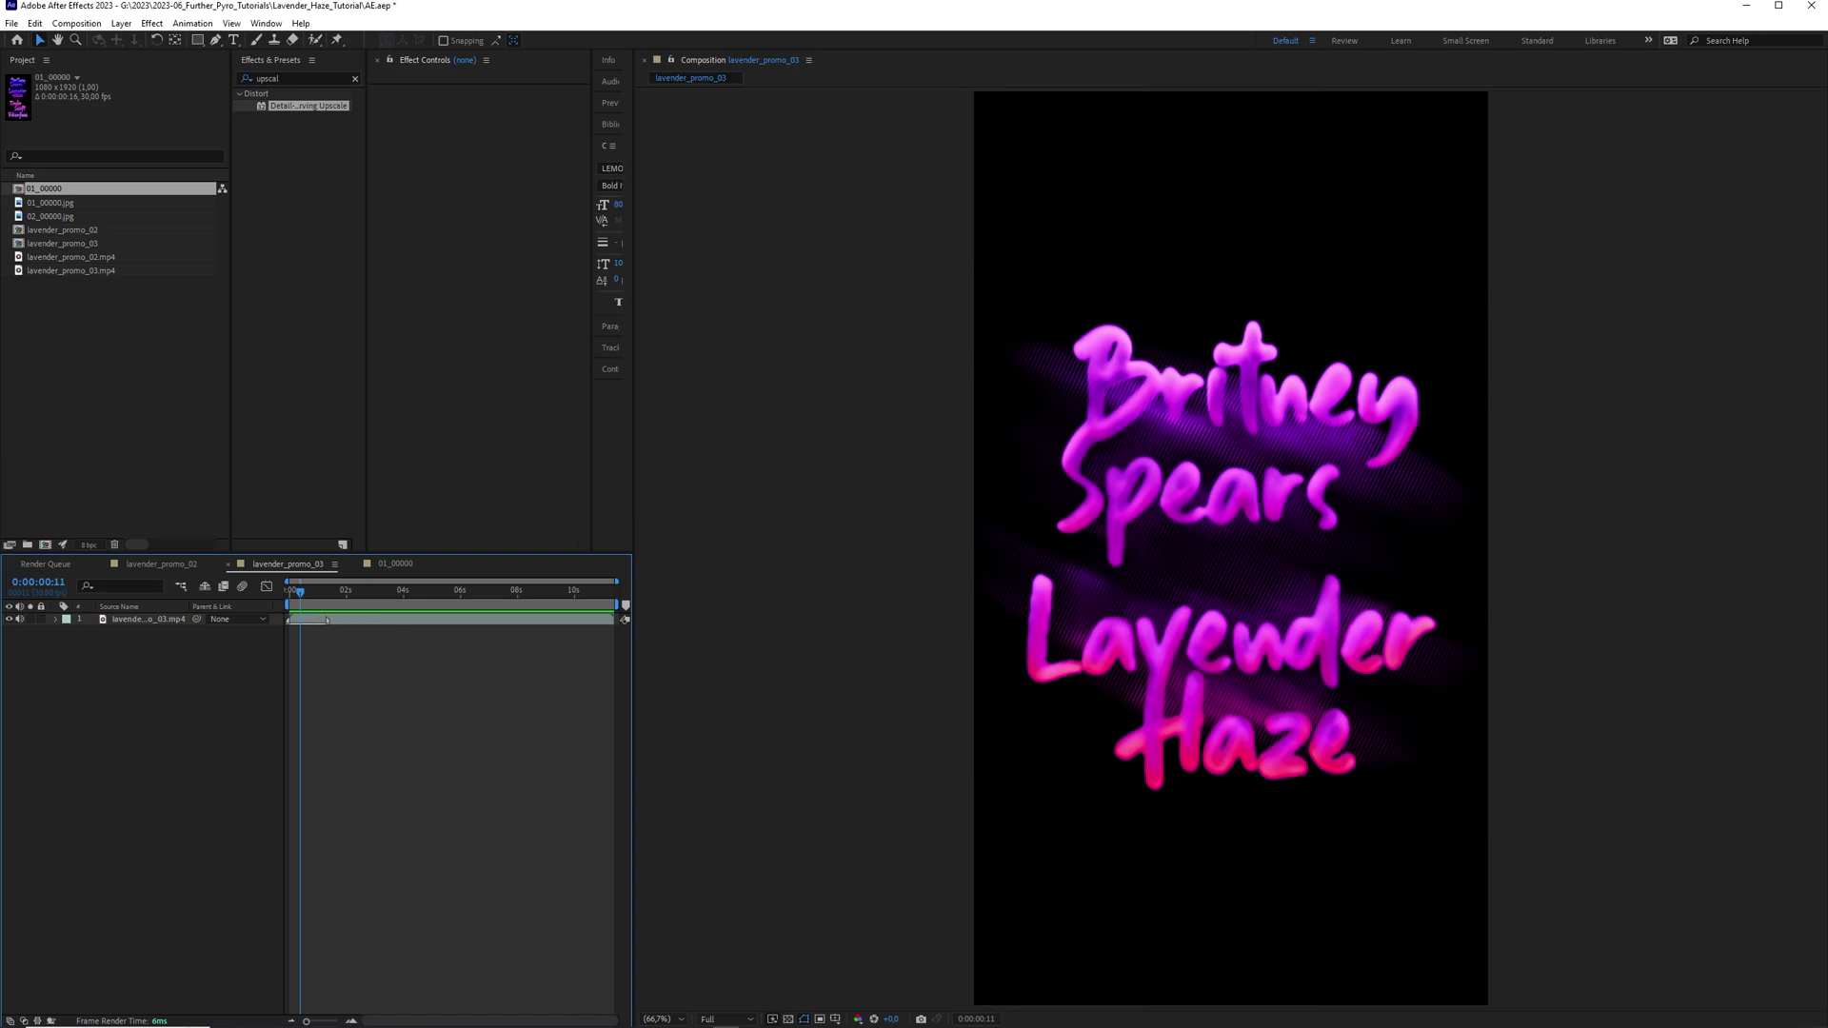